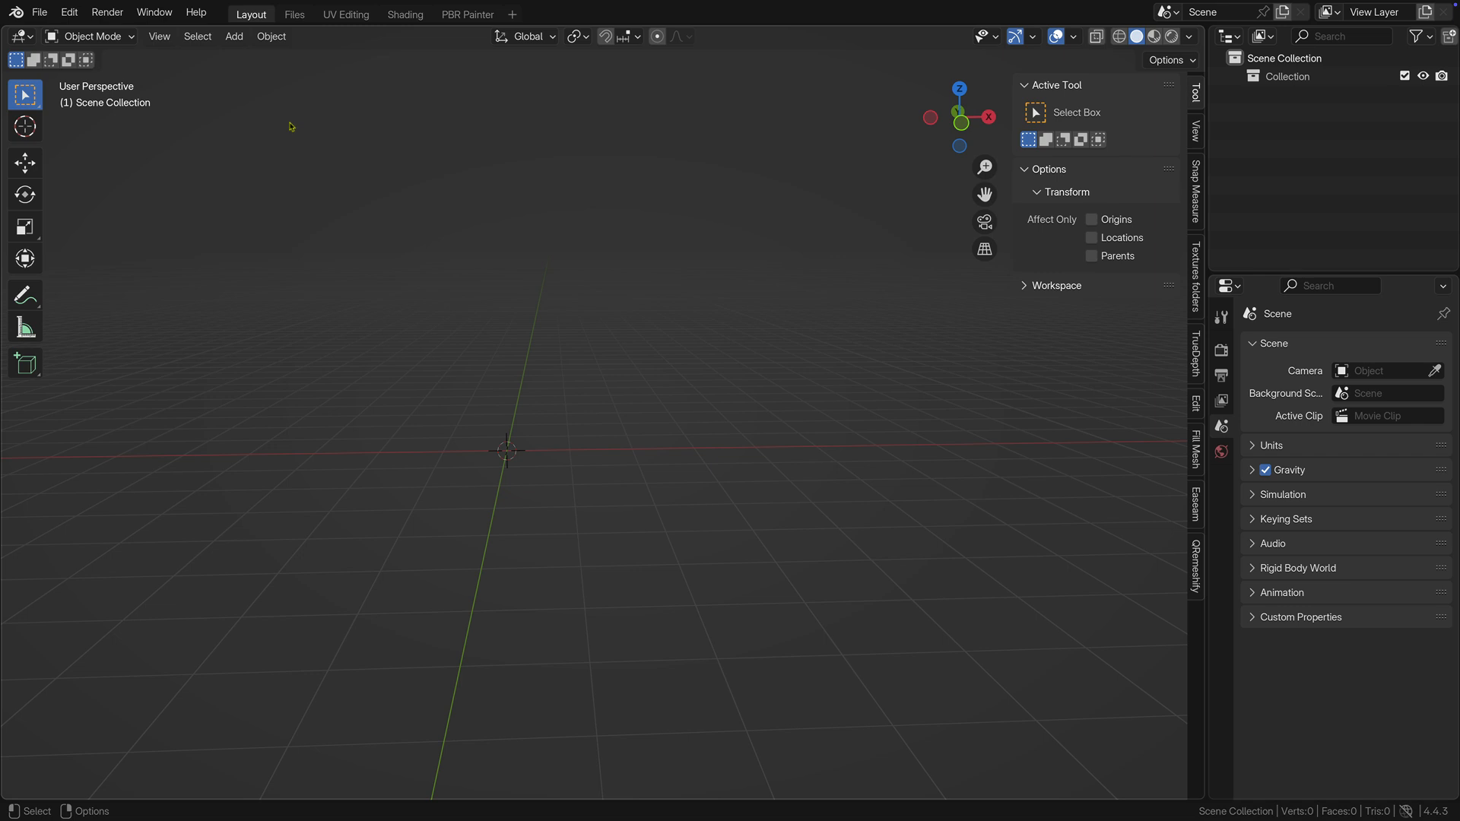
Add a single rock to the empty scene with the Rock Generator, keeping the Default preset.
{"action": "left_click", "coordinate": [237, 36]}
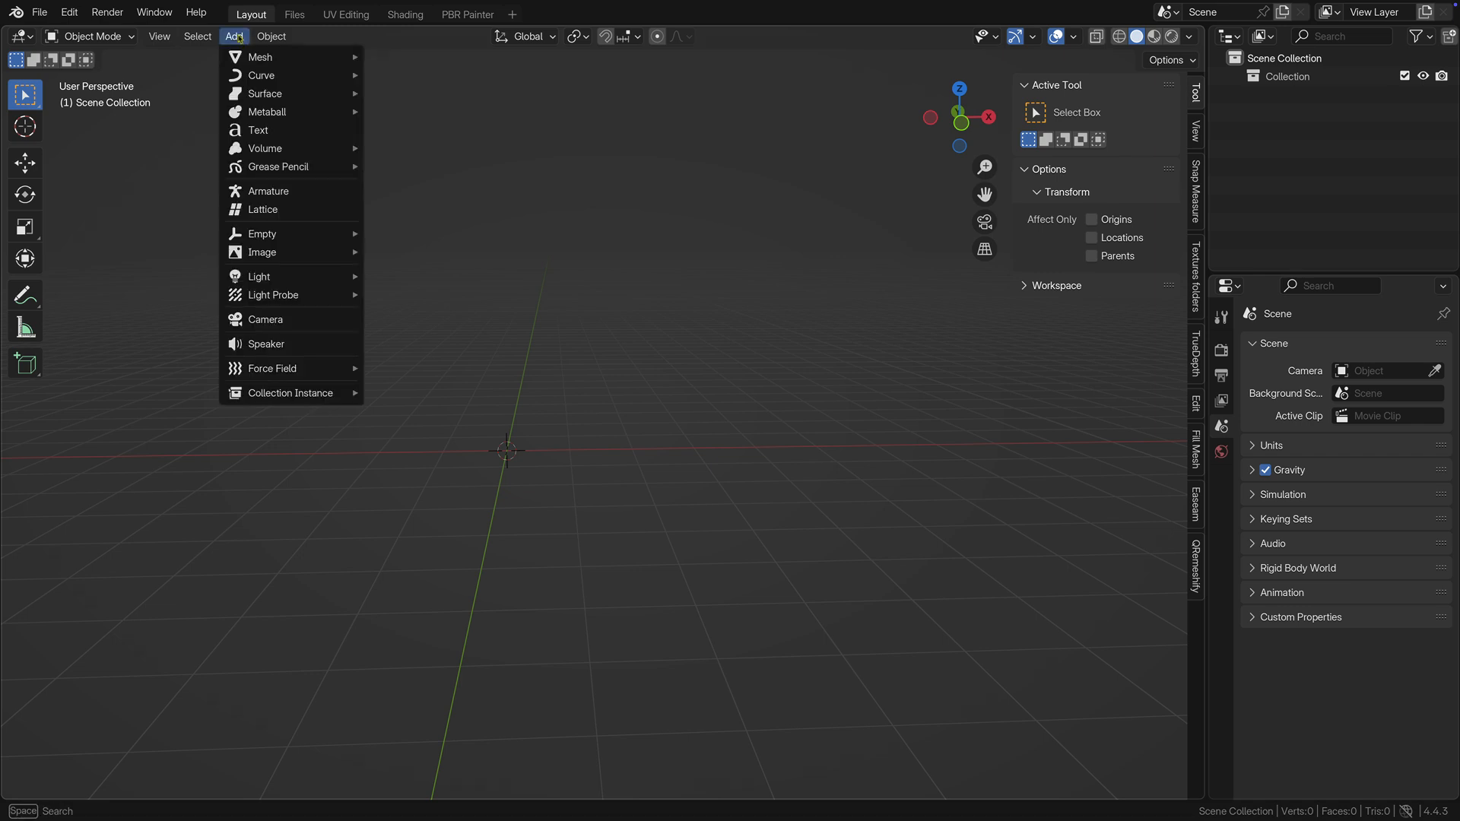
{"action": "mouse_move", "coordinate": [308, 61]}
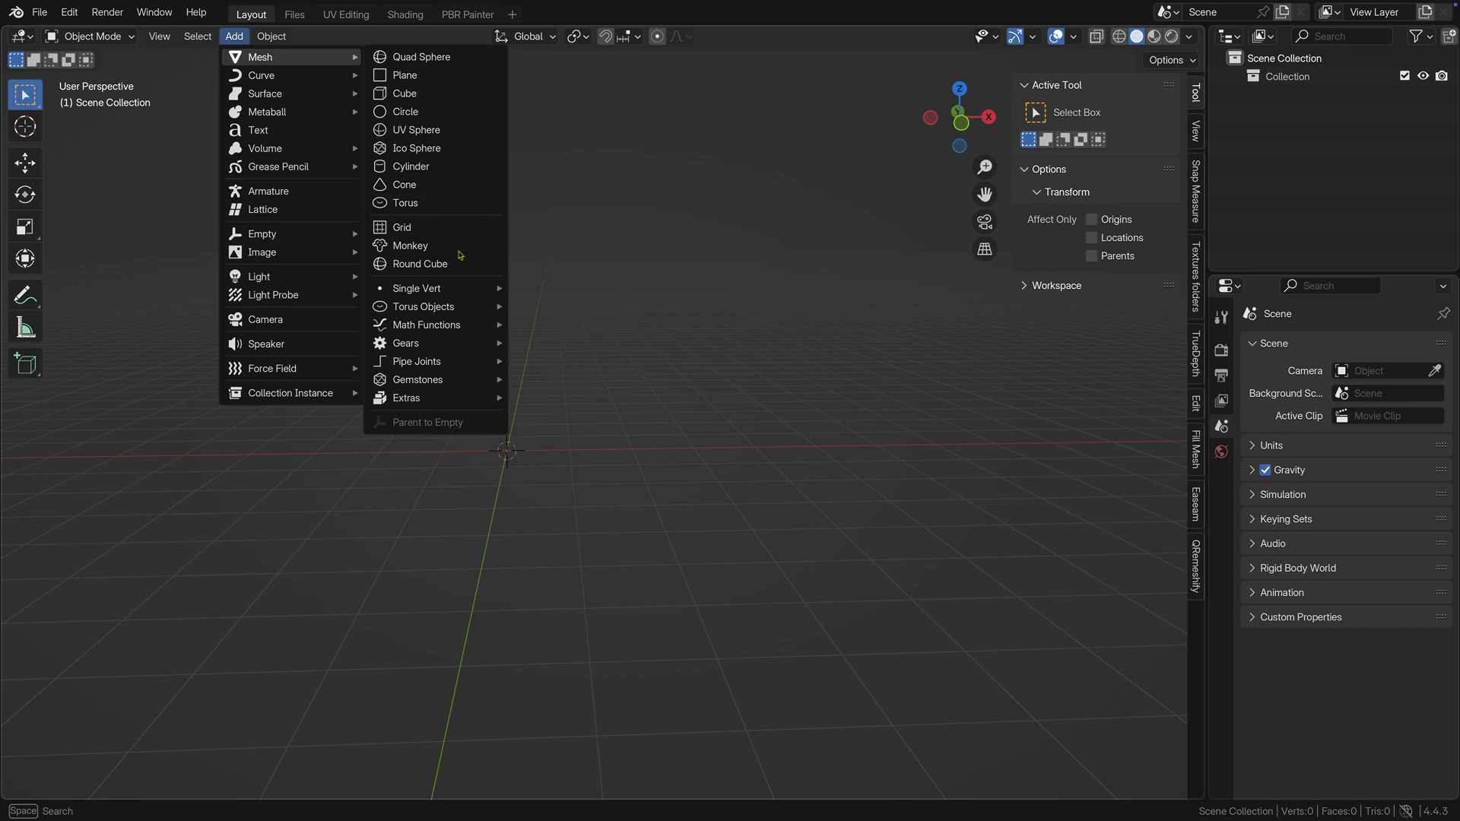
{"action": "mouse_move", "coordinate": [453, 399]}
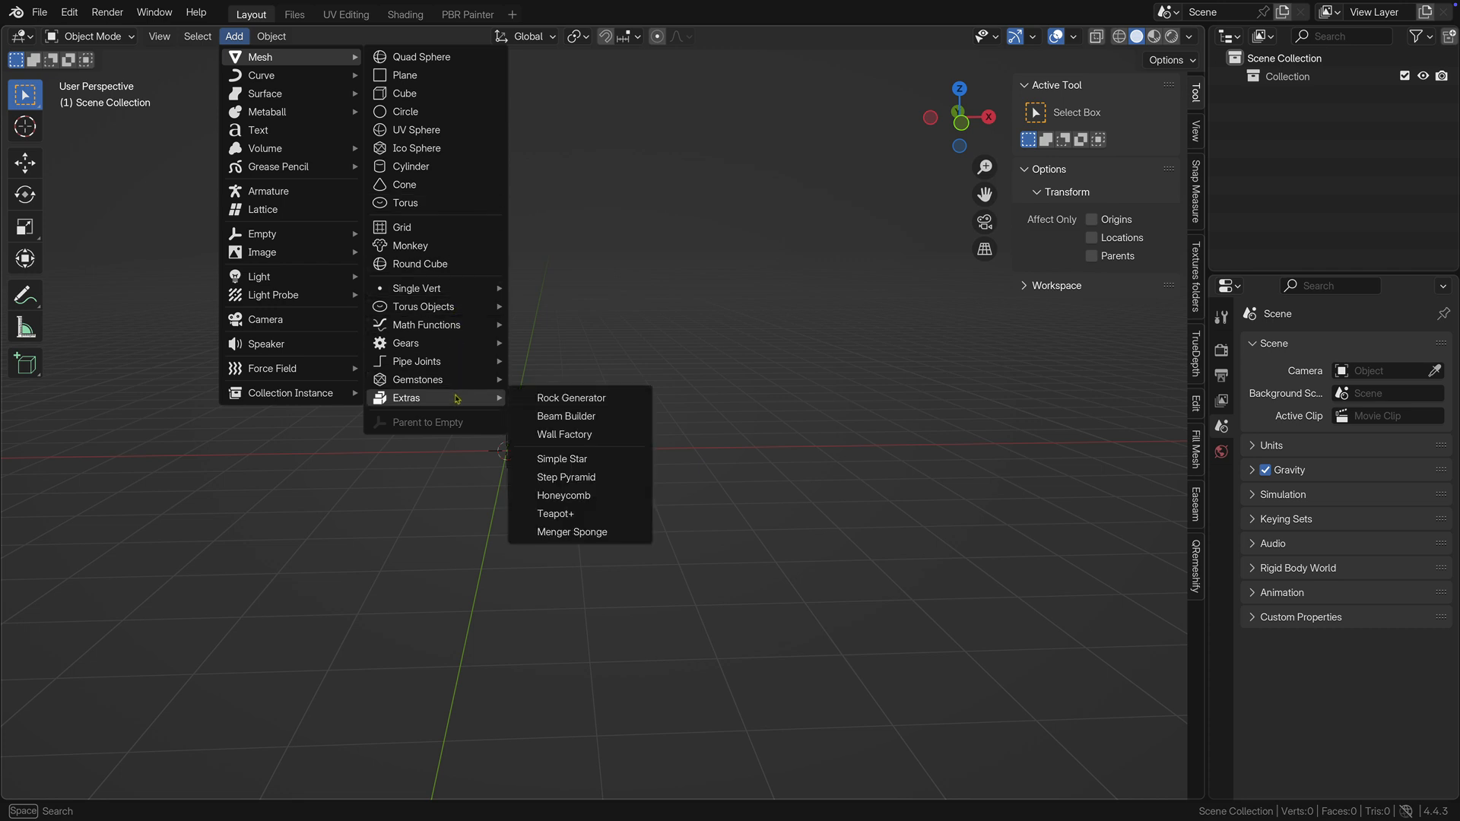
{"action": "left_click", "coordinate": [628, 400]}
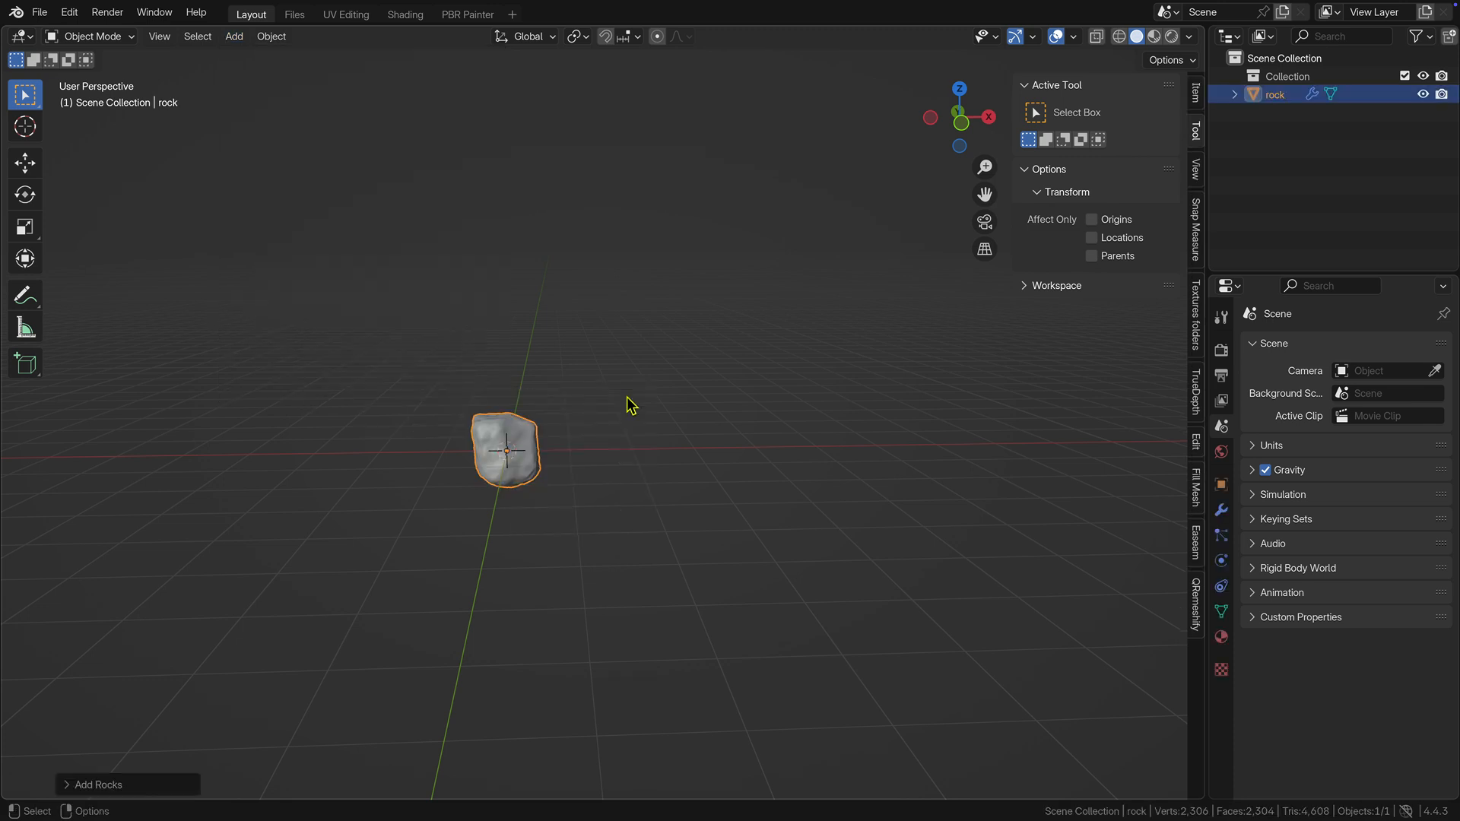
{"action": "left_click", "coordinate": [150, 784]}
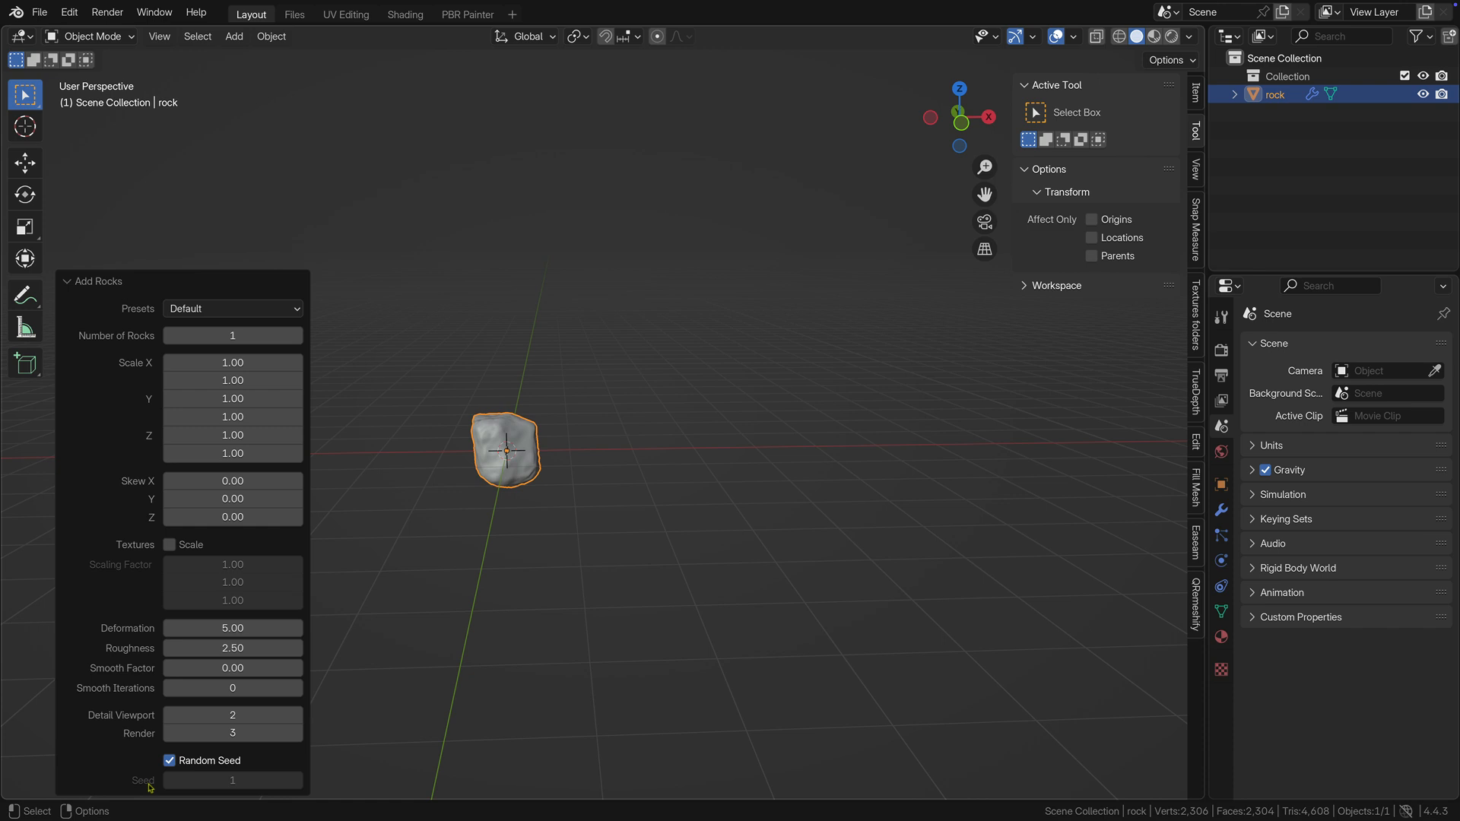
{"action": "left_click", "coordinate": [509, 589]}
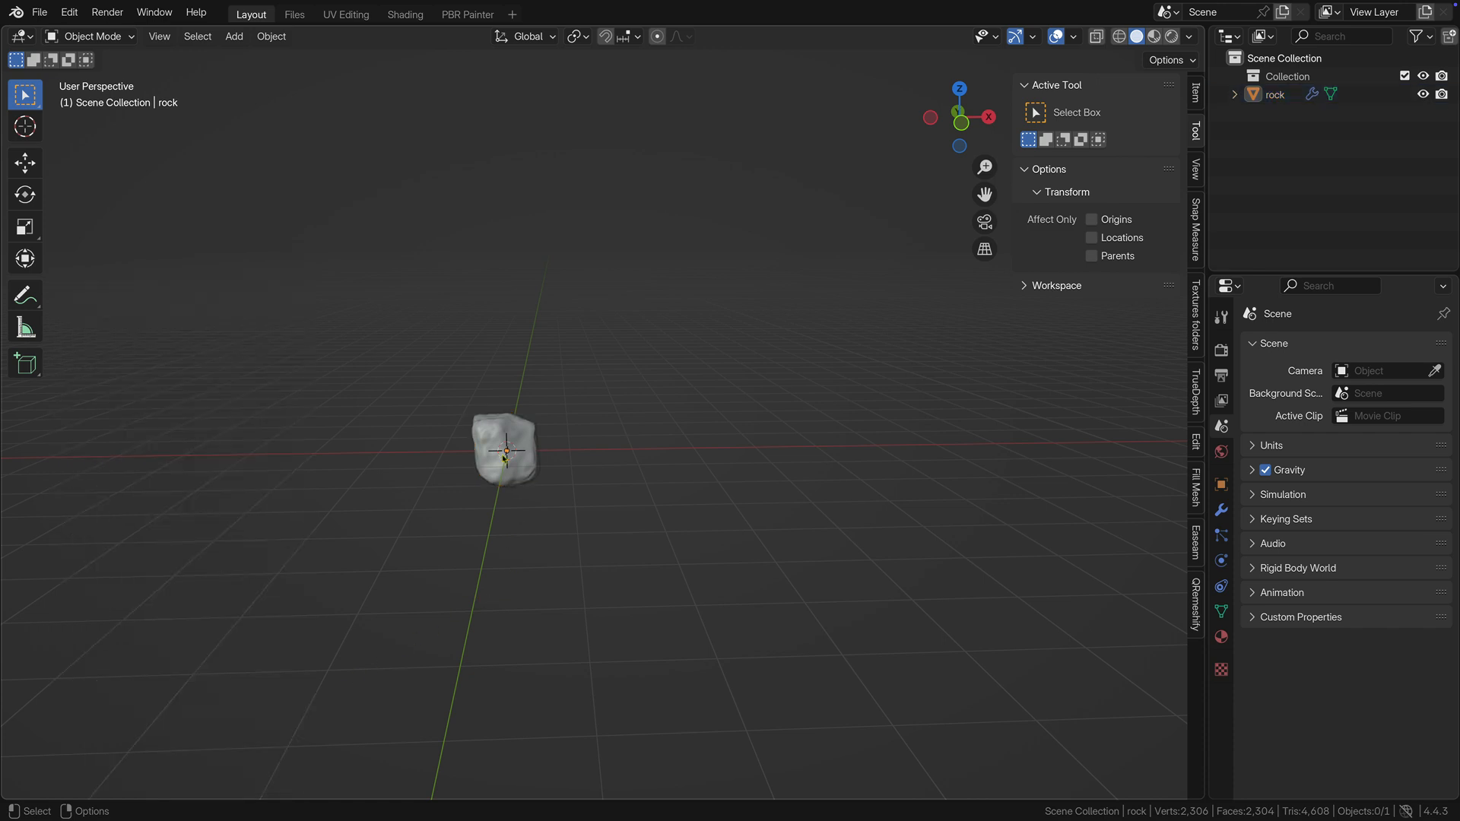
Convert the generated rock with its modifiers into a plain mesh.
{"action": "left_click", "coordinate": [499, 436]}
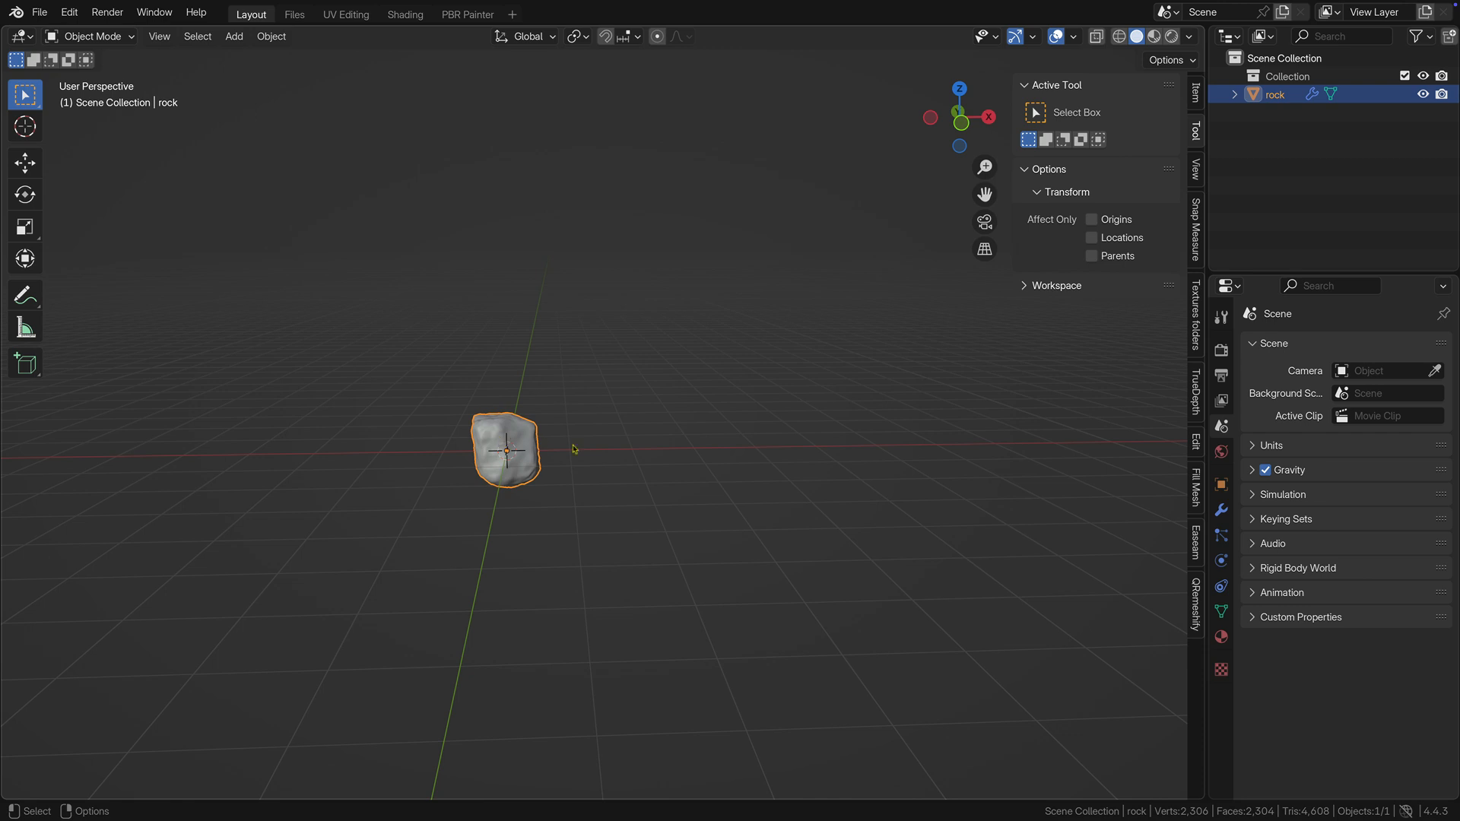
{"action": "left_click", "coordinate": [1221, 510]}
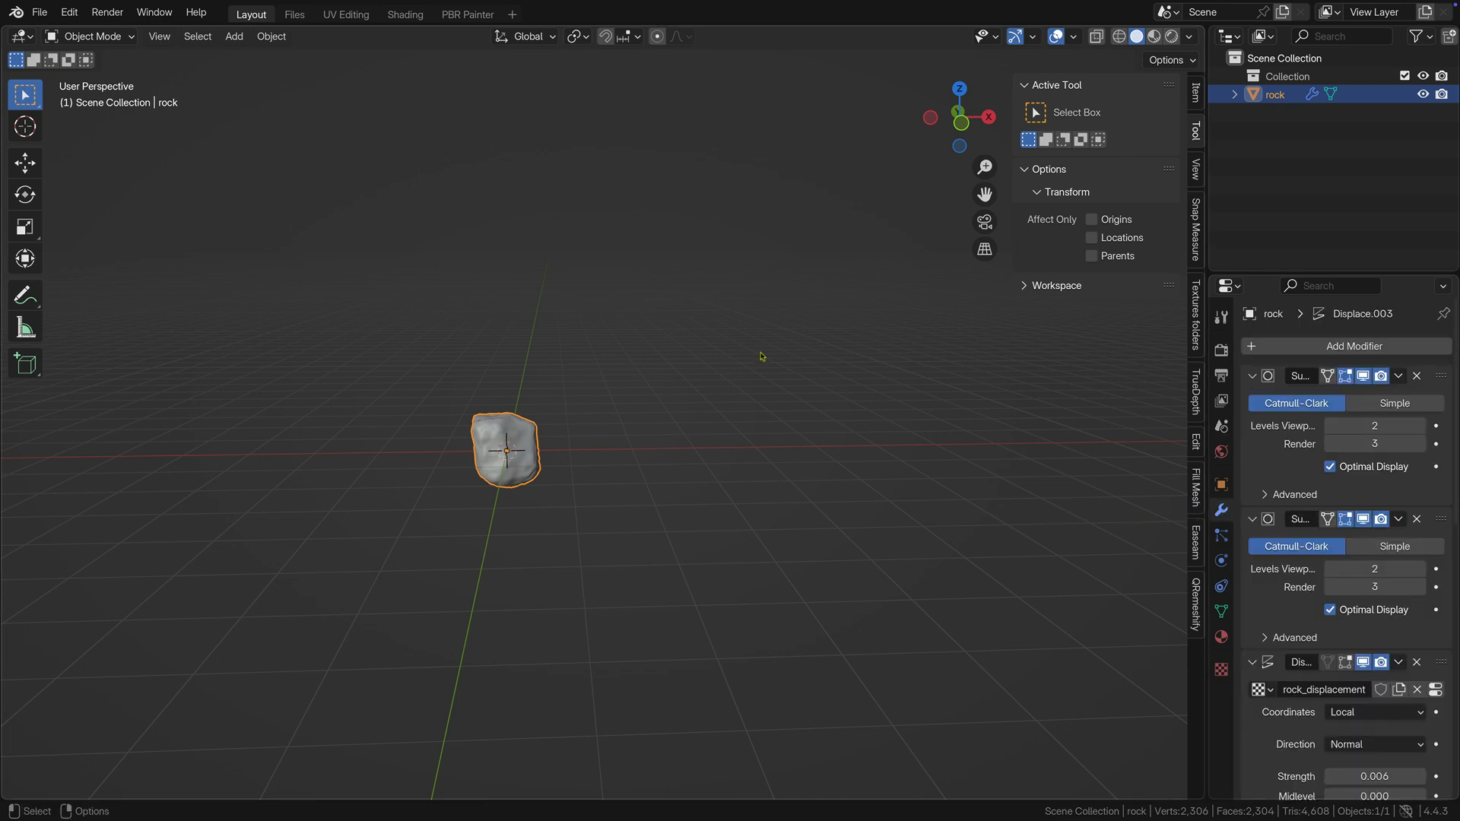
{"action": "right_click", "coordinate": [628, 213]}
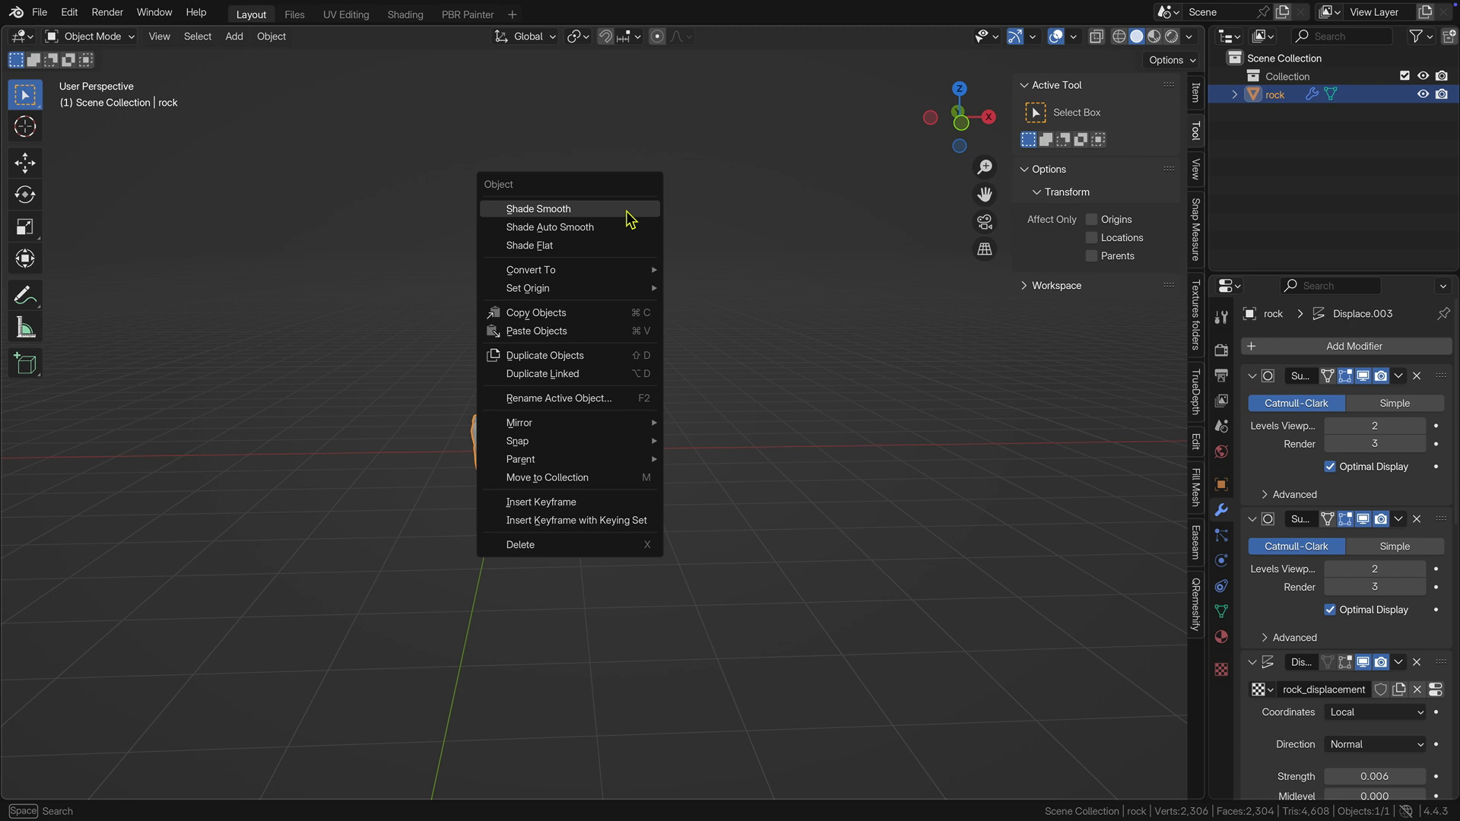
{"action": "mouse_move", "coordinate": [627, 272]}
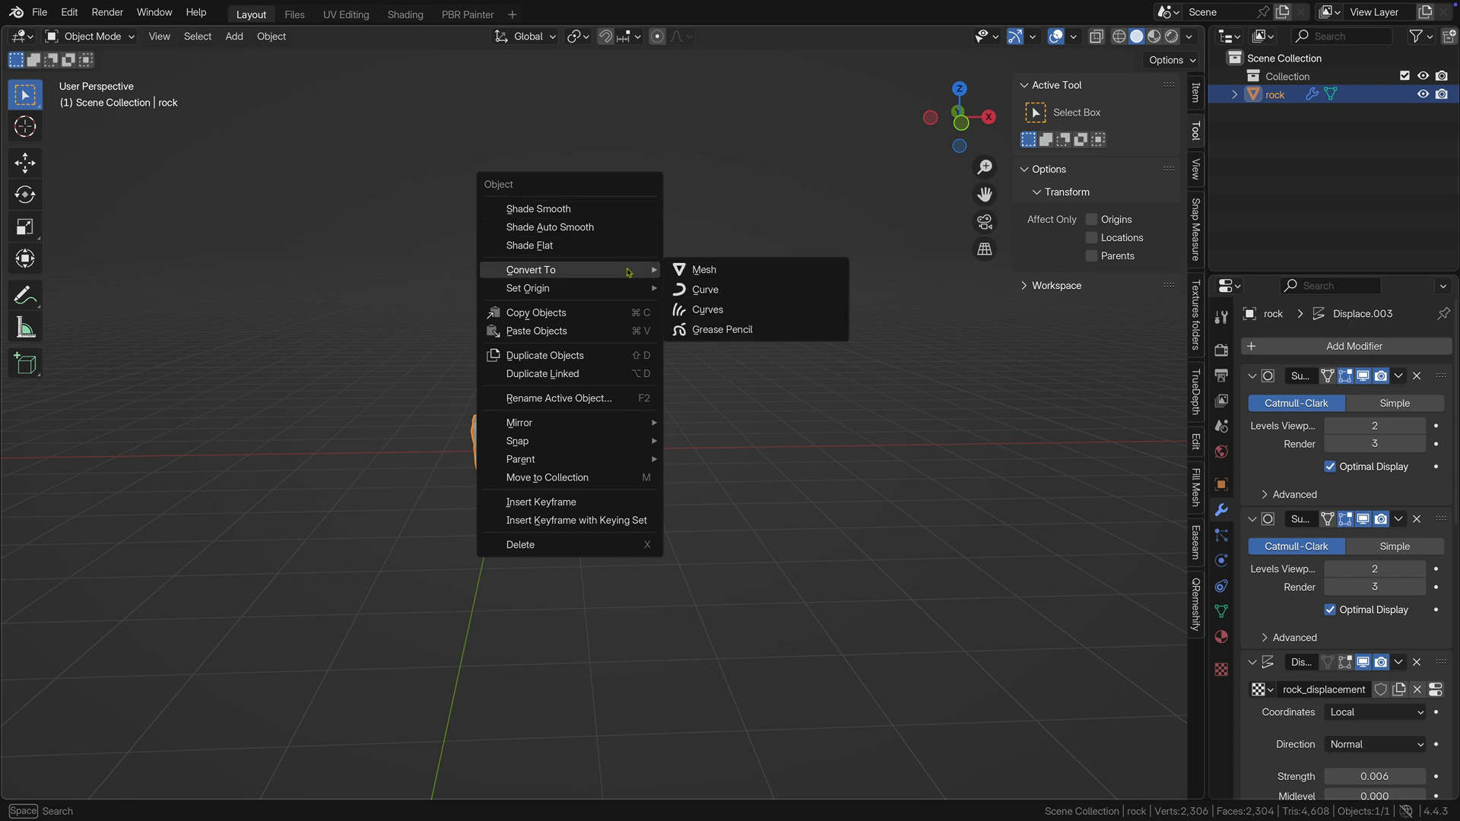
{"action": "left_click", "coordinate": [704, 271]}
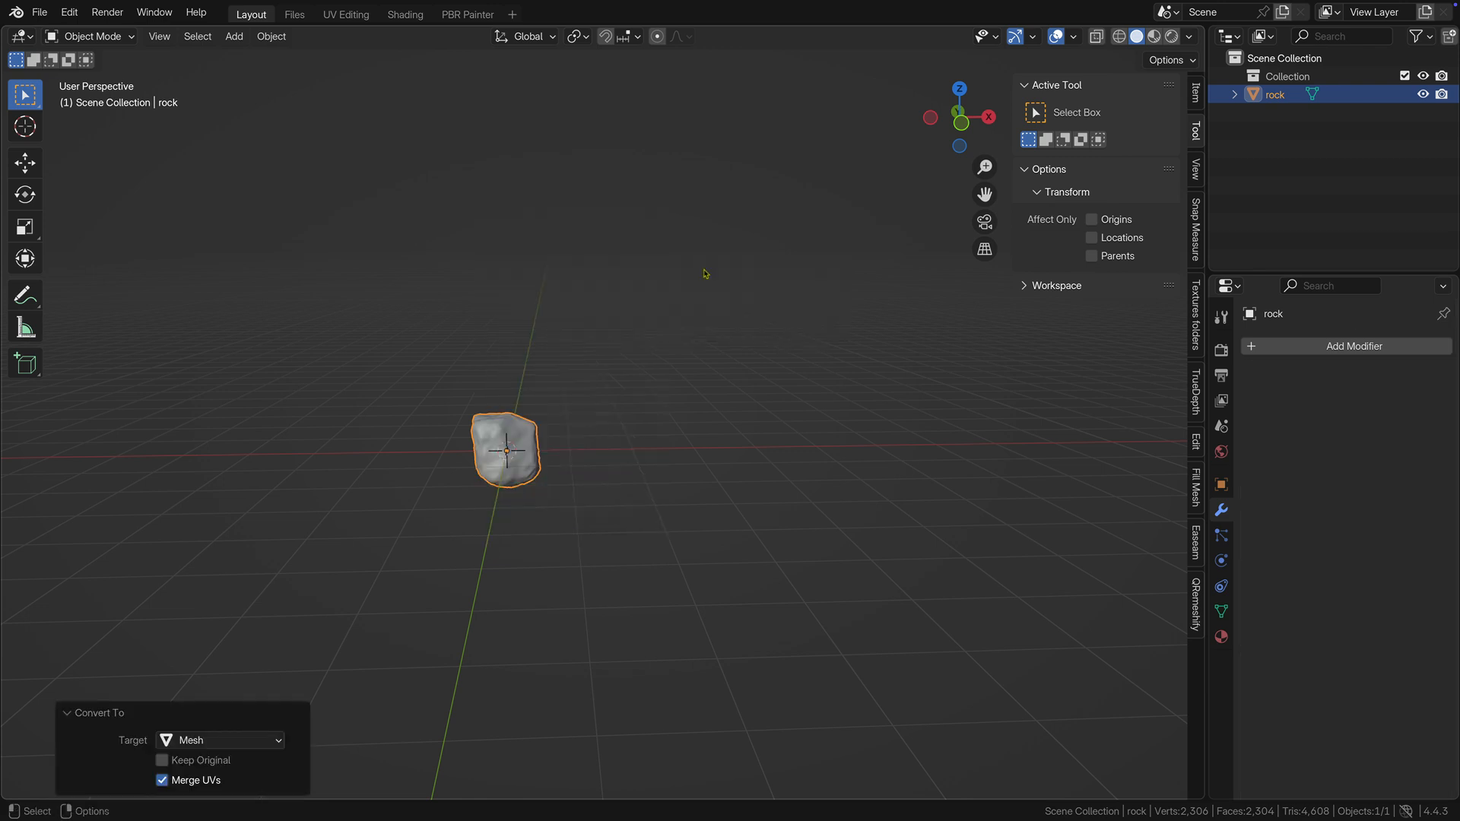
Unwrap the whole rock in the UV Editing workspace using Smart UV Project with an island margin of 0.006.
{"action": "left_click", "coordinate": [368, 16]}
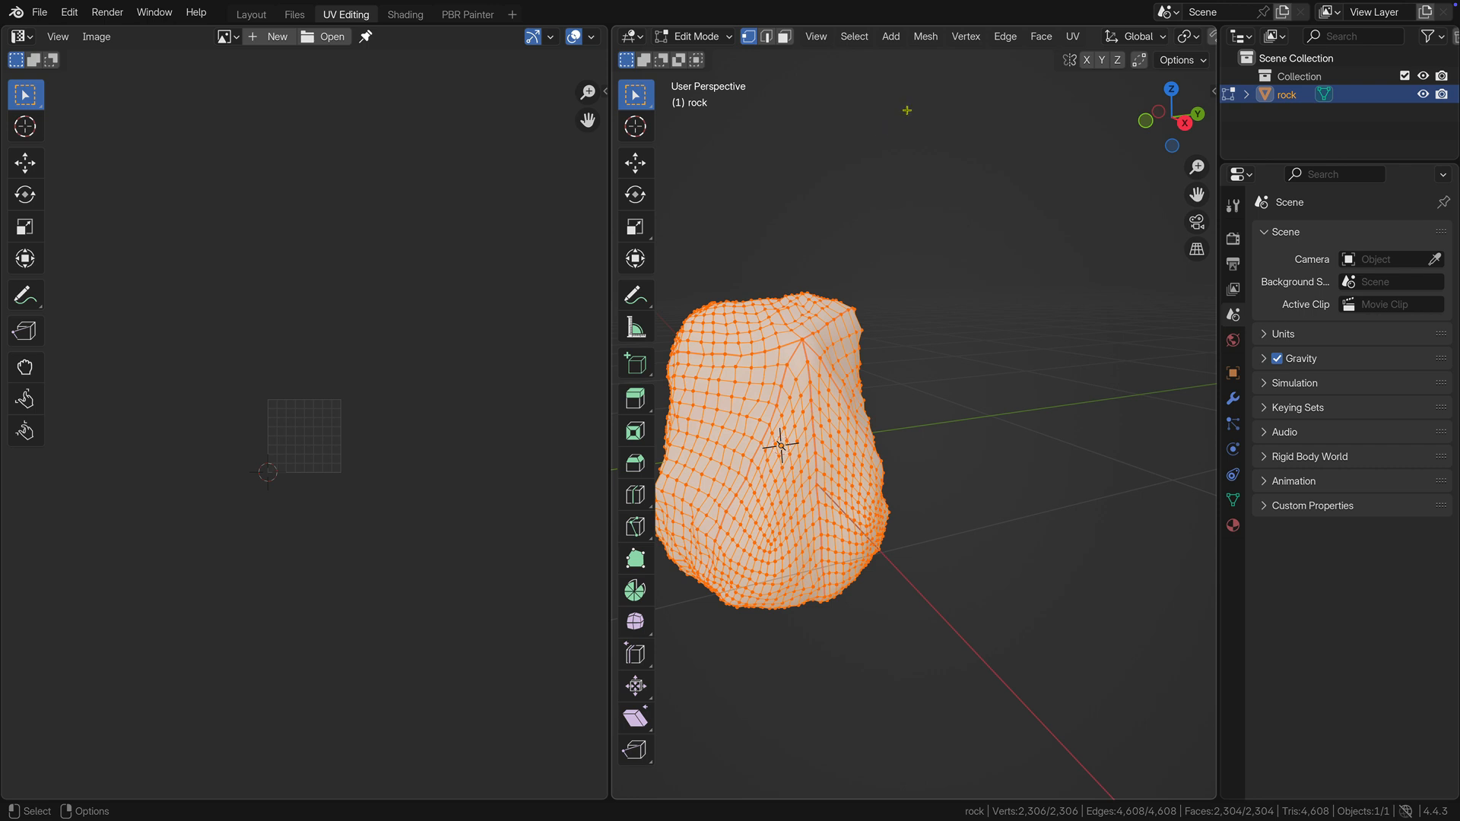
{"action": "key", "text": "u"}
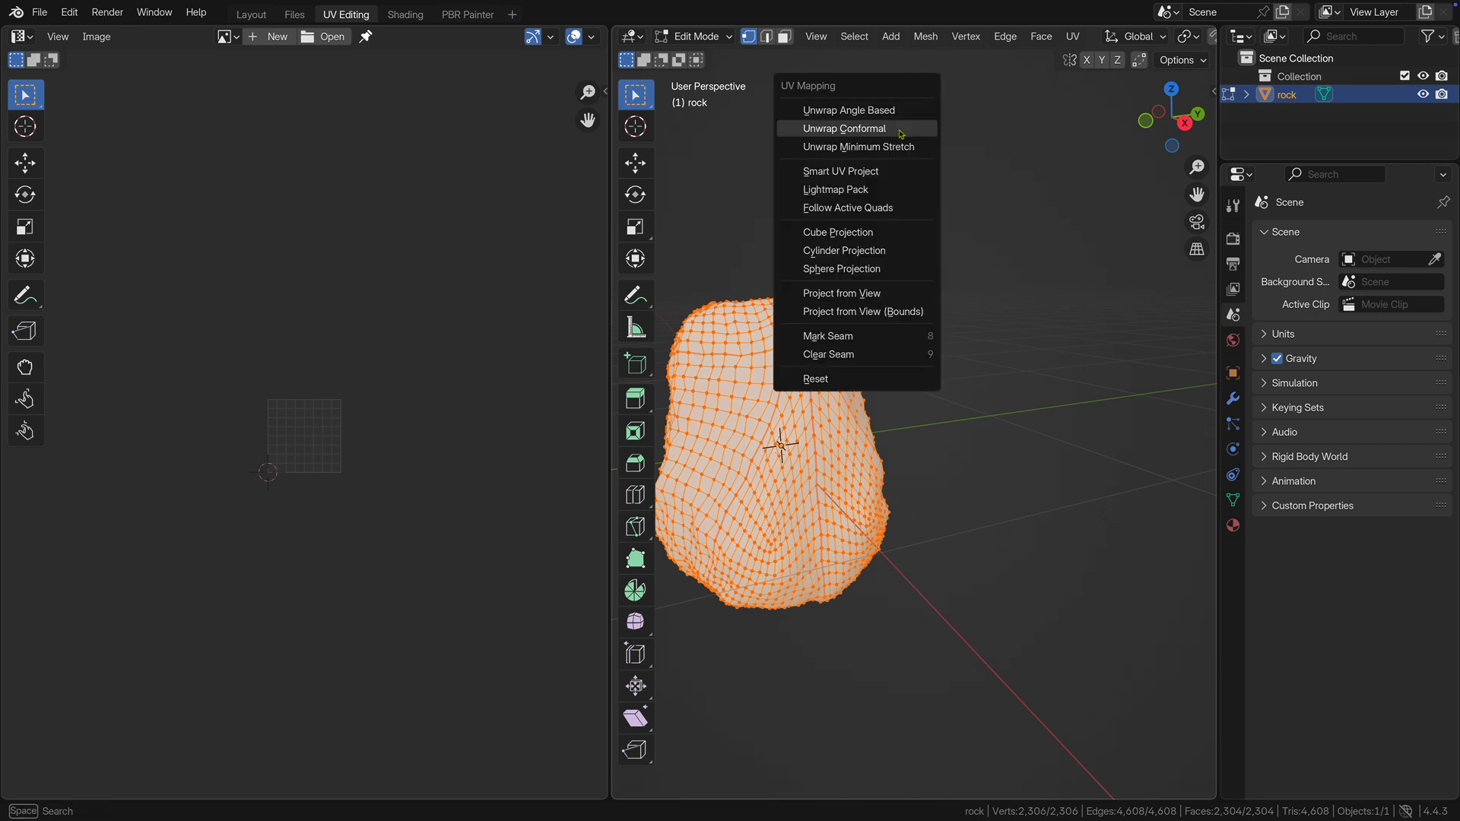
{"action": "left_click", "coordinate": [893, 171]}
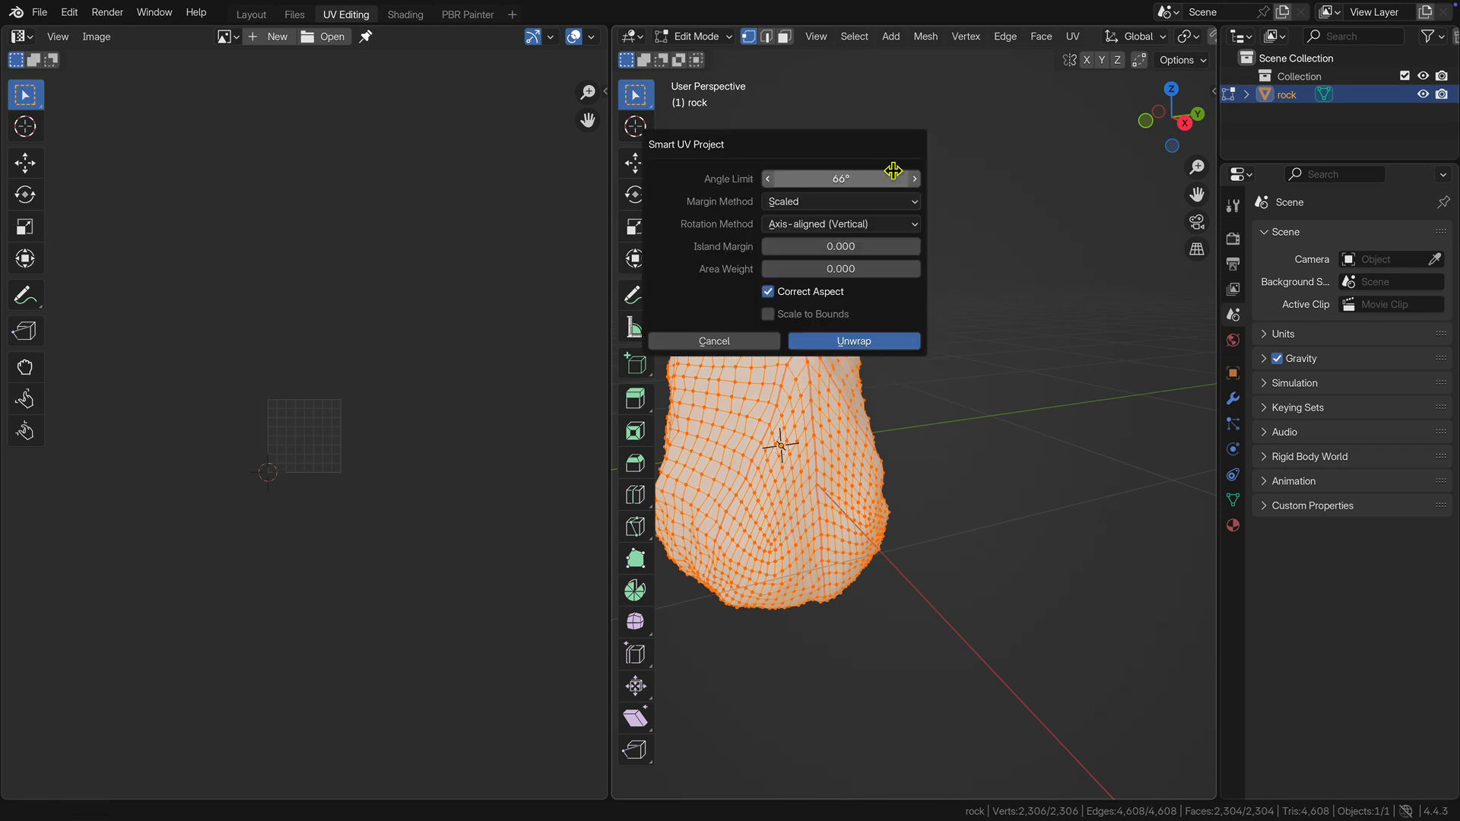
{"action": "left_click", "coordinate": [876, 245]}
{"action": "type", "text": "0.006"}
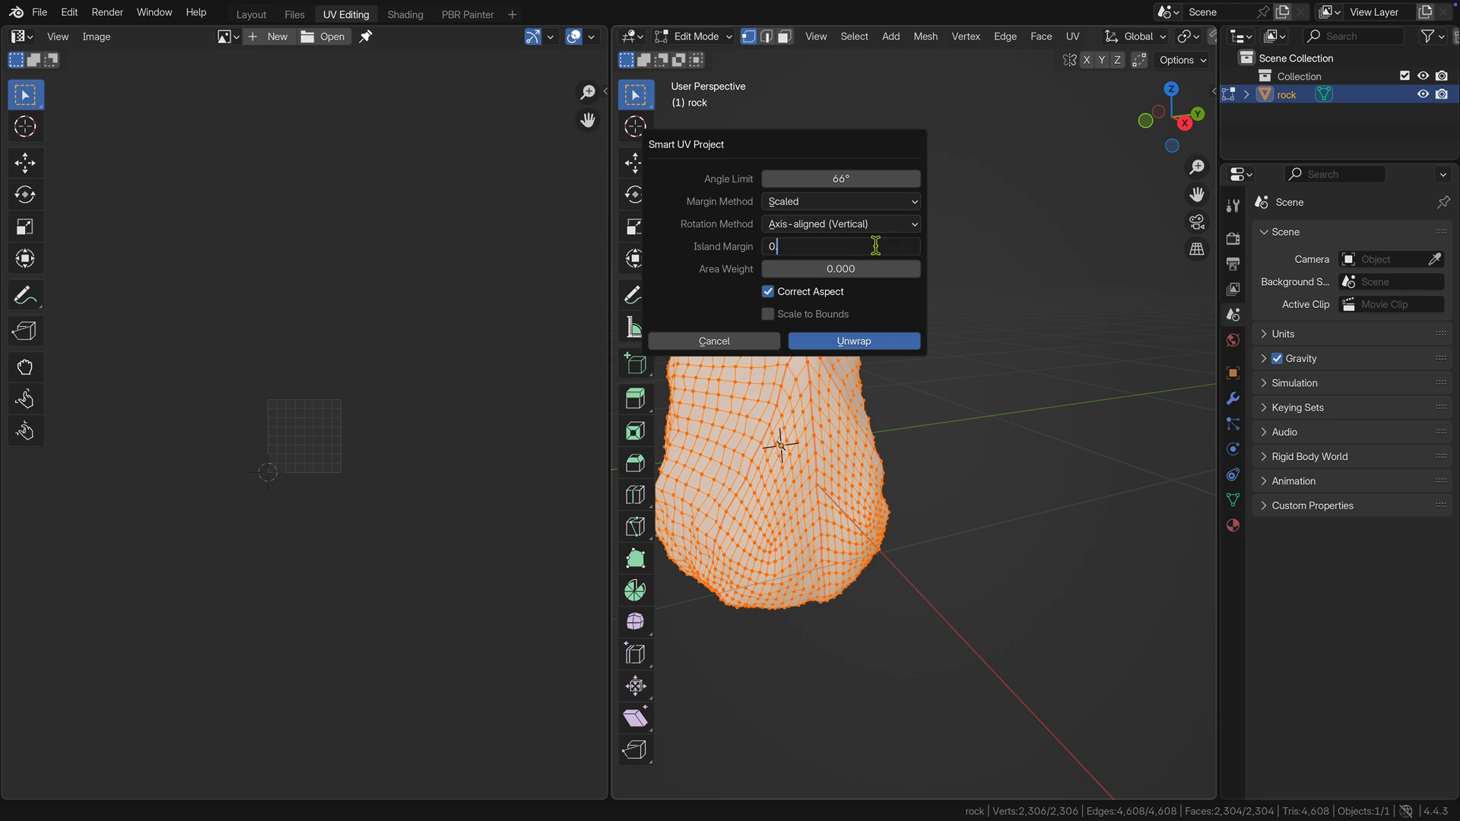
{"action": "key", "text": "Return"}
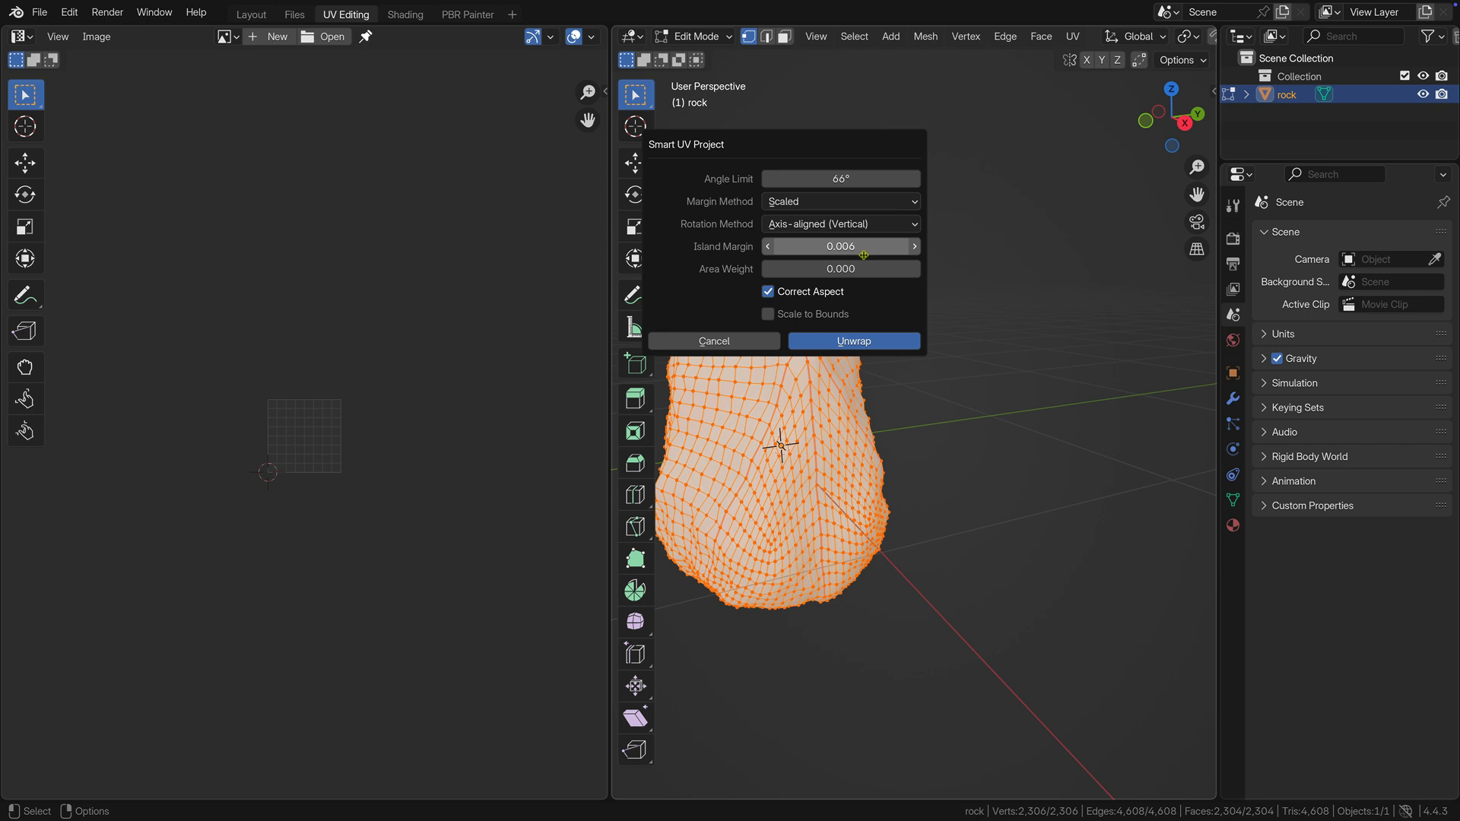
{"action": "left_click", "coordinate": [831, 340]}
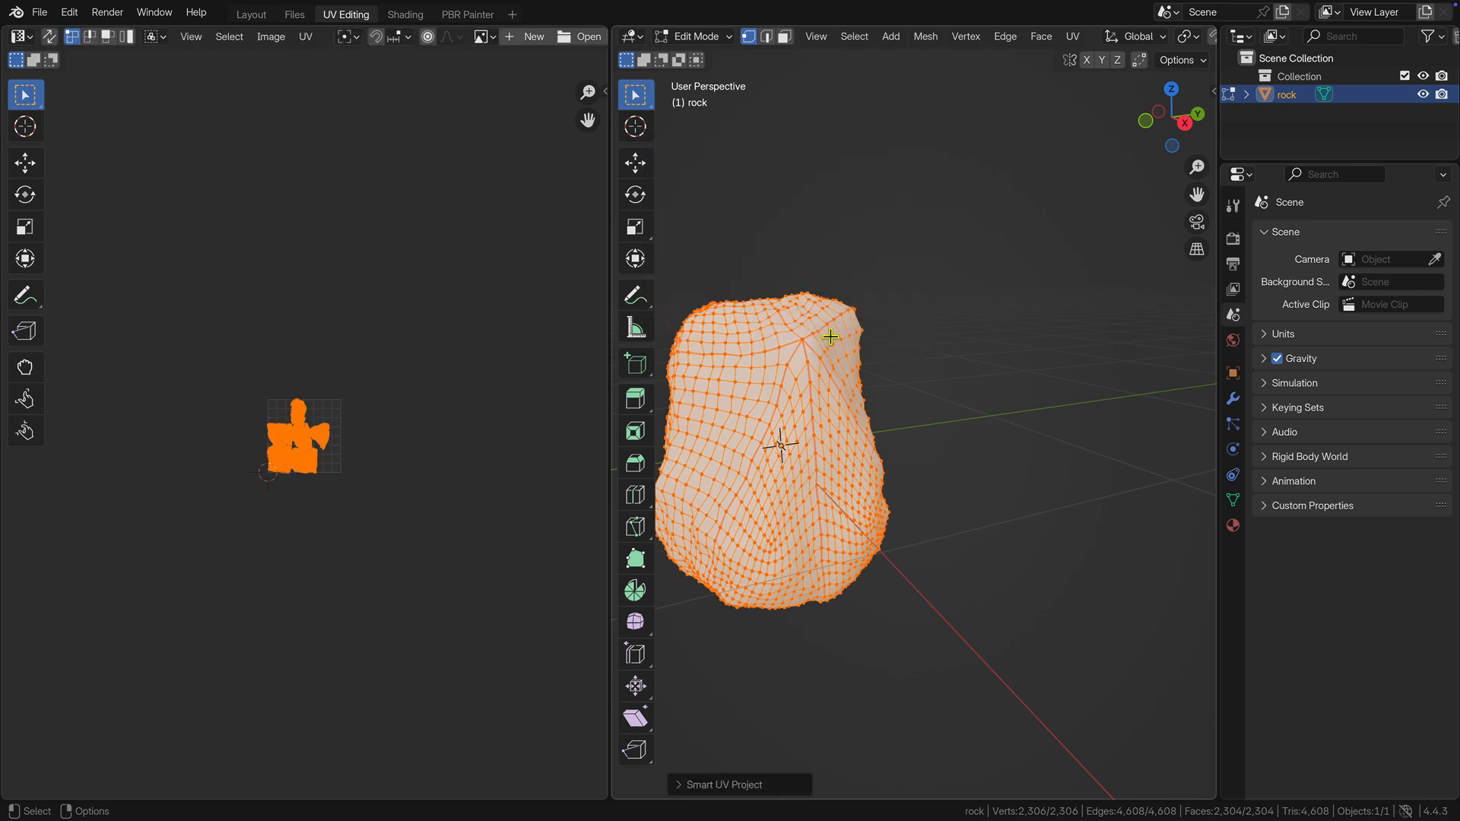
{"action": "scroll", "coordinate": [323, 456], "scroll_direction": "up", "scroll_amount": 6}
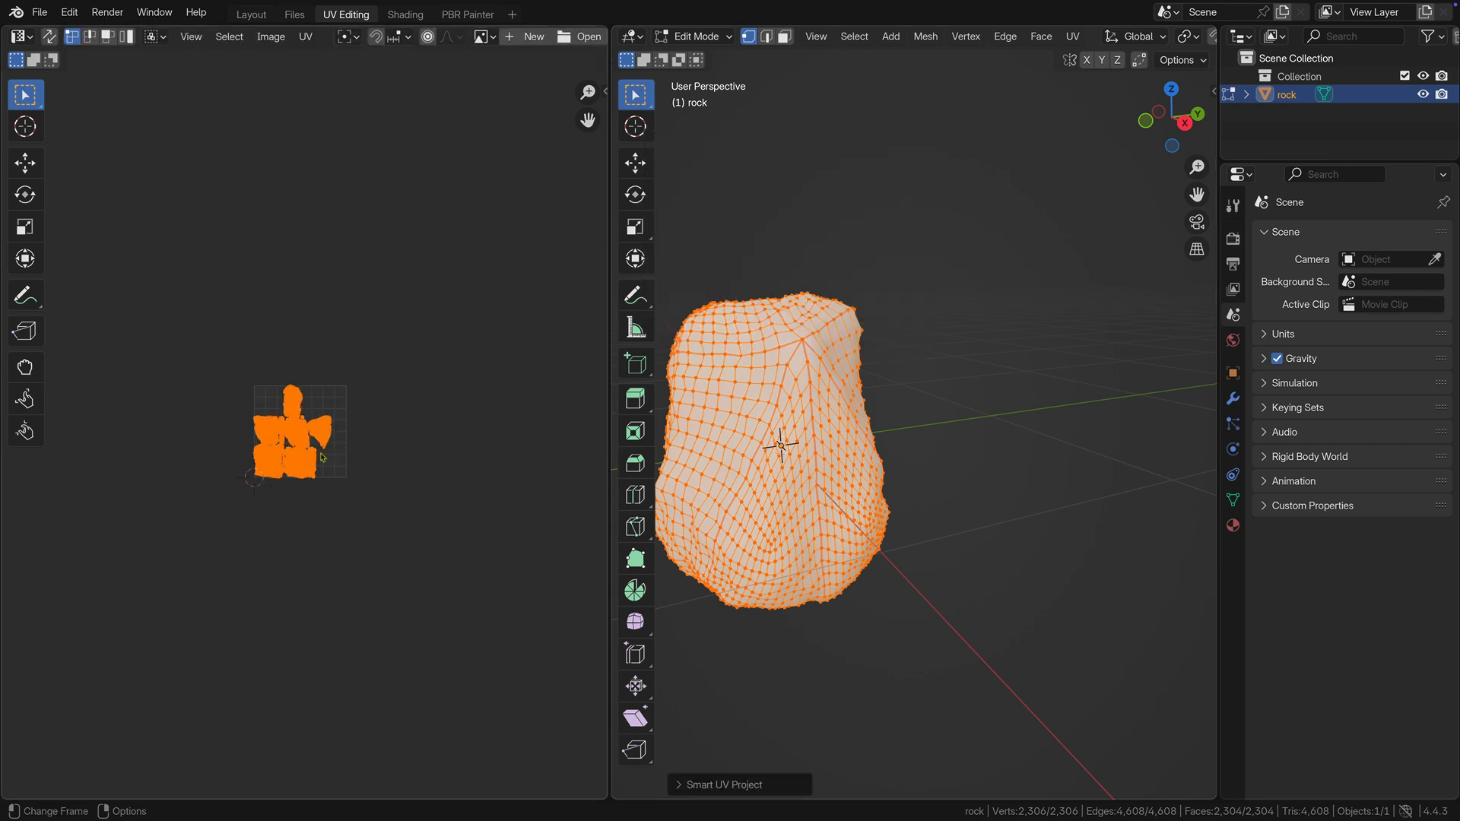
{"action": "scroll", "coordinate": [322, 456], "scroll_direction": "up", "scroll_amount": 2}
{"action": "middle_click_drag", "start_coordinate": [319, 459], "coordinate": [432, 490]}
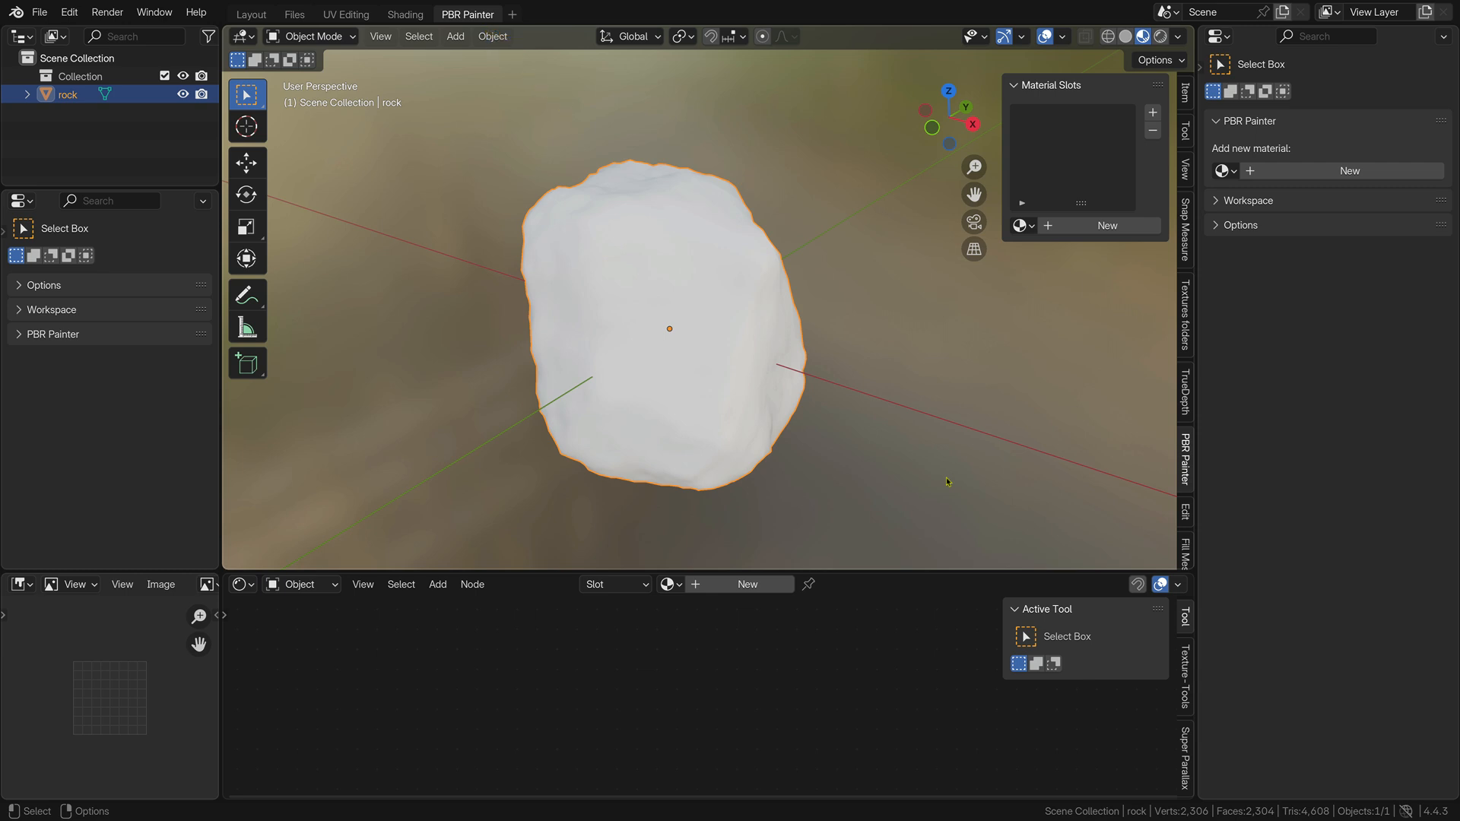
Create a new PBR Painter material for the rock and add a Standard, Filled layer named Rock.
{"action": "left_click", "coordinate": [1285, 173]}
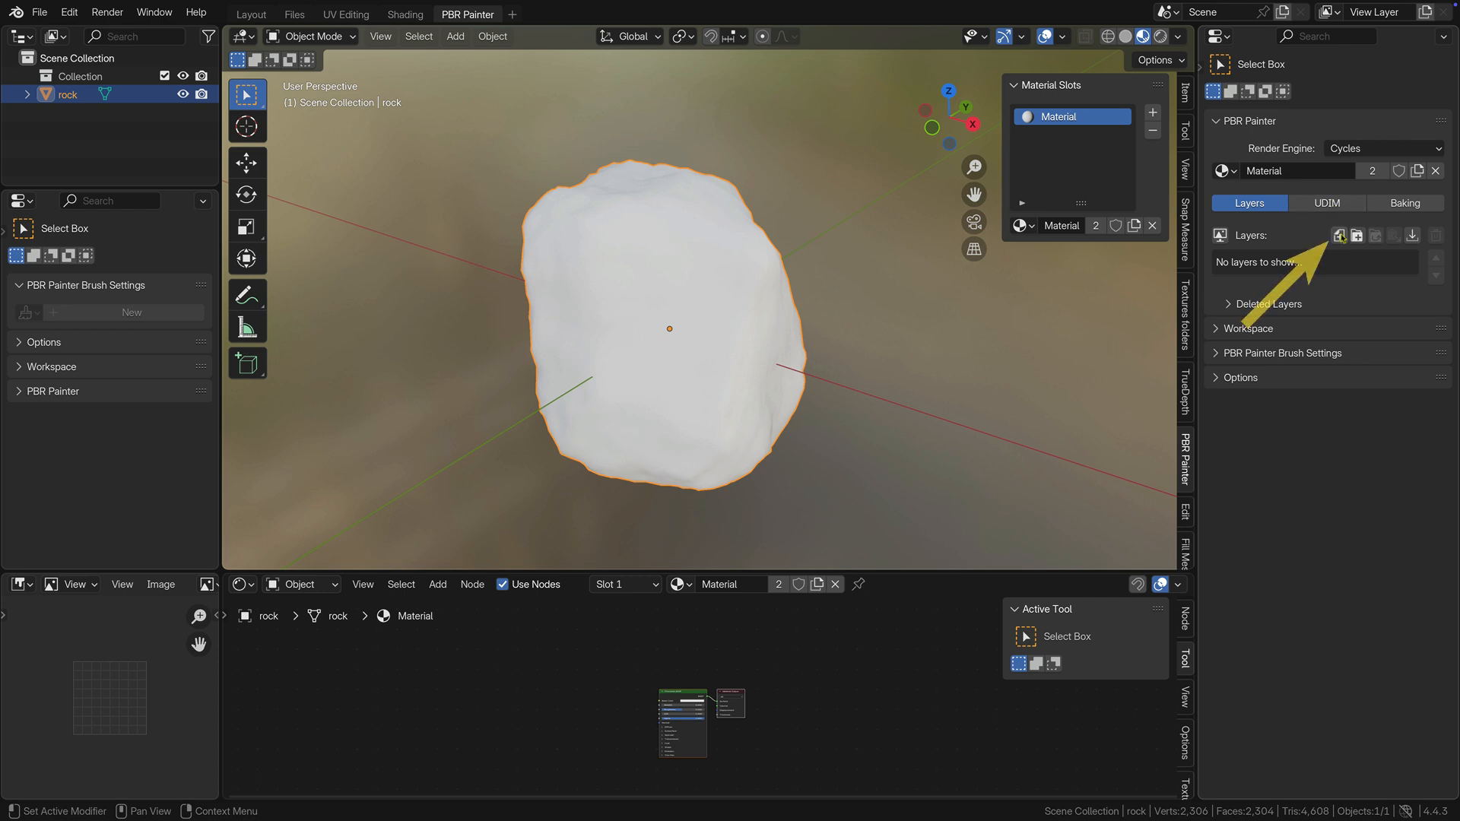
{"action": "left_click", "coordinate": [1339, 235]}
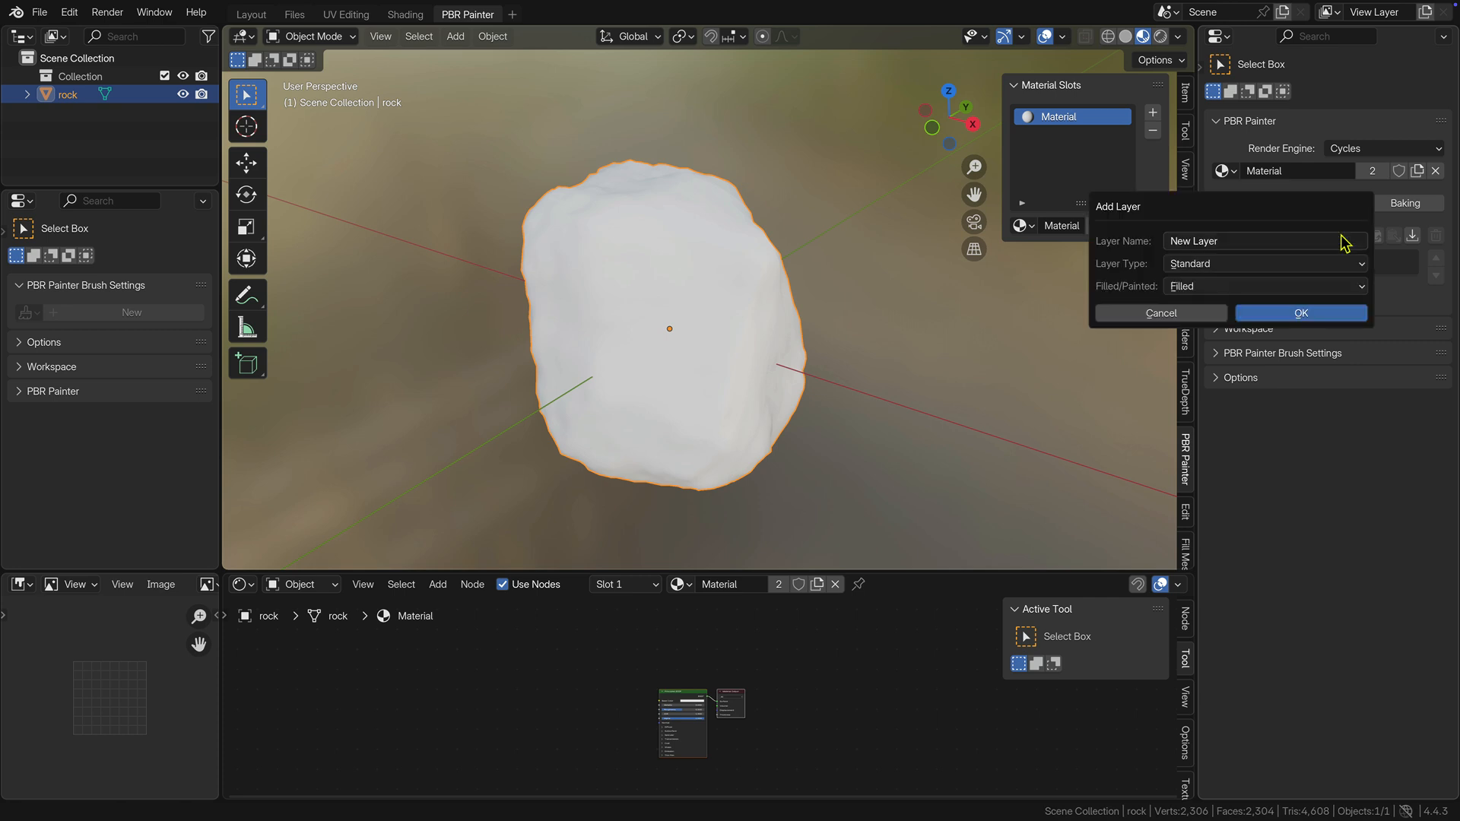
{"action": "left_click", "coordinate": [1235, 244]}
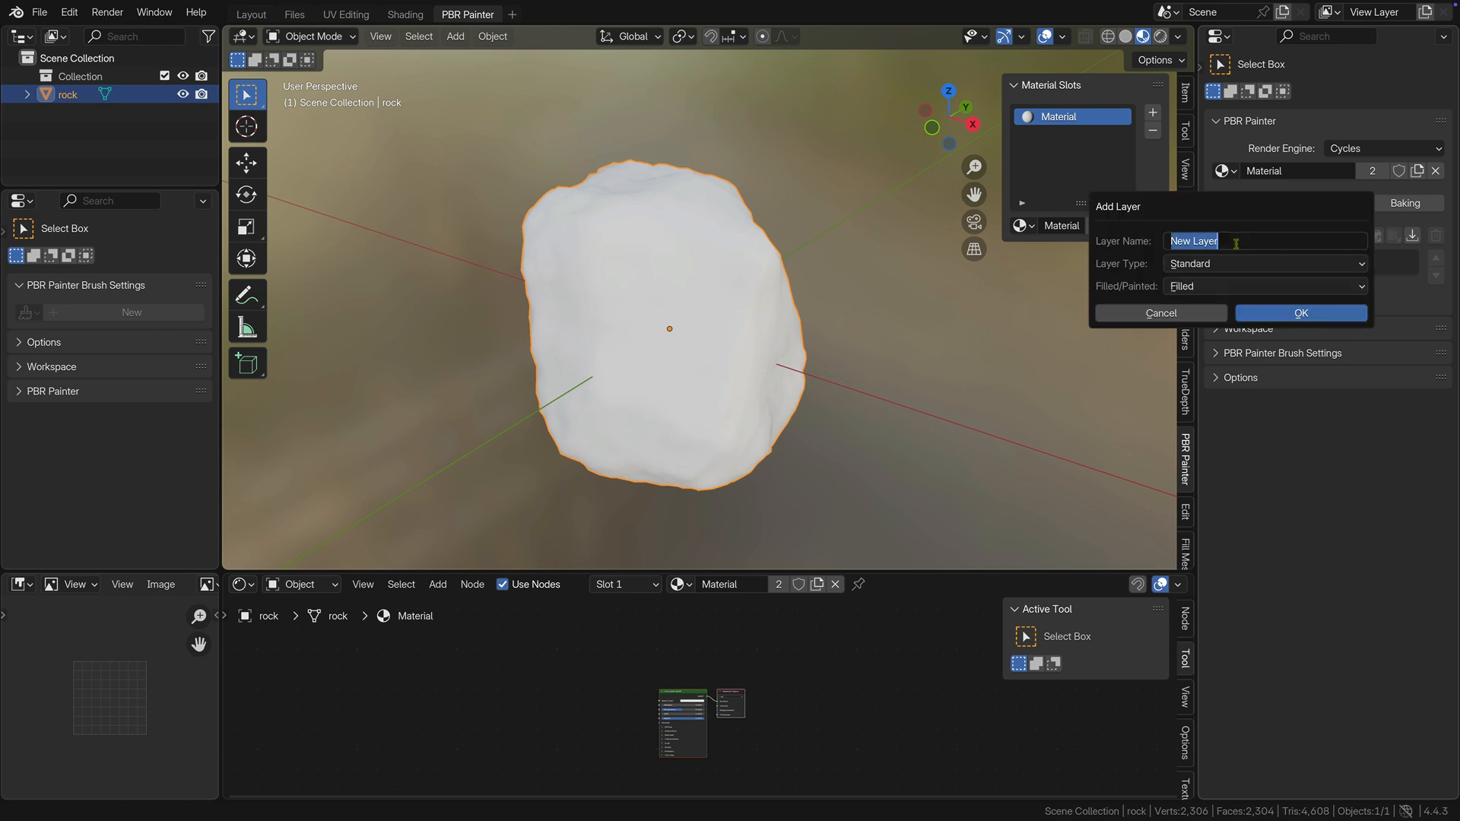
{"action": "type", "text": "Rock"}
{"action": "left_click", "coordinate": [1272, 313]}
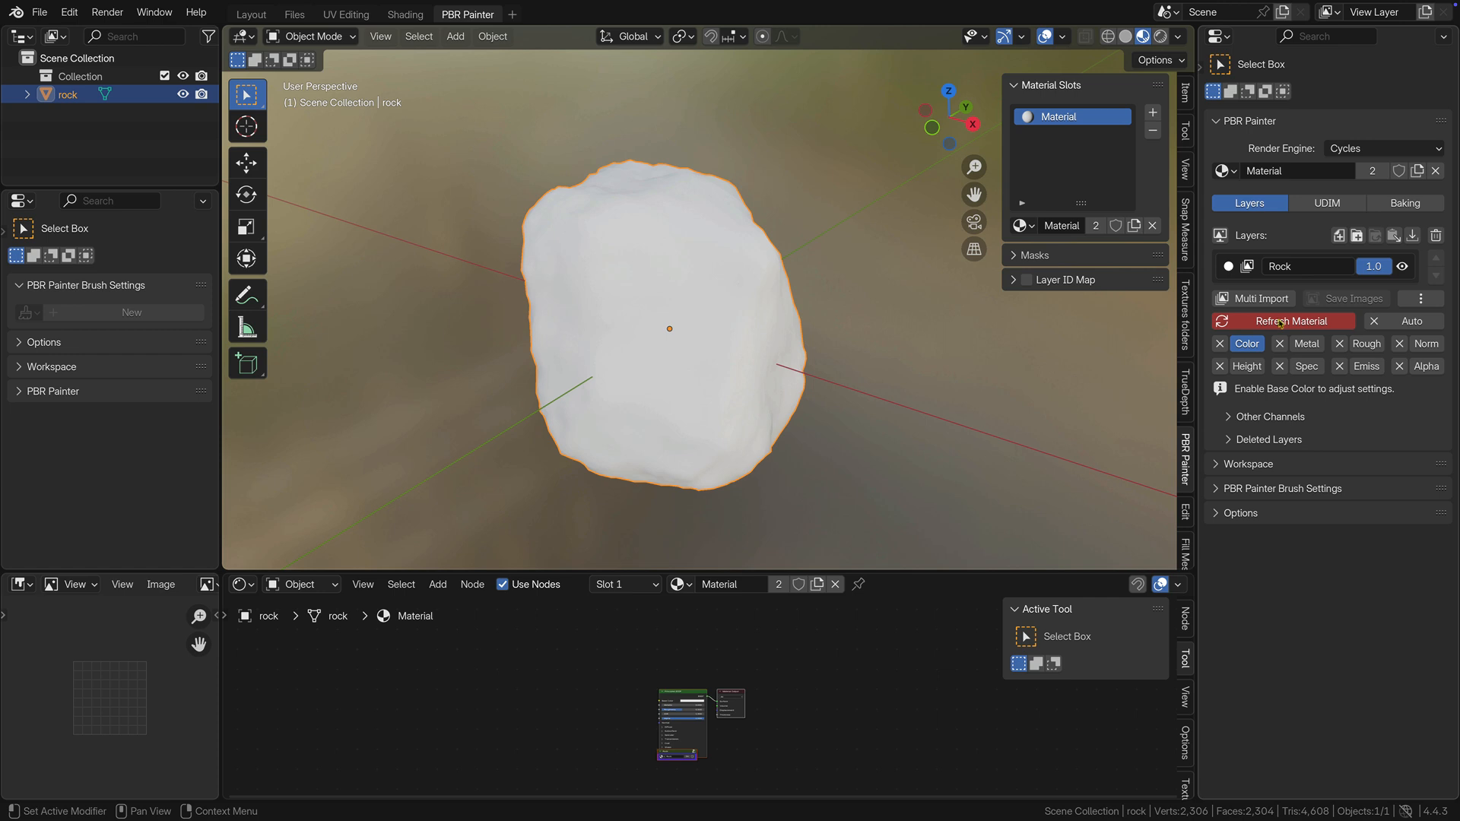
Enable Auto Refresh and multi-import the Rock058_2K-PNG Roughness, Color and NormalGL textures from the Desktop's Rock folder into the Rock layer.
{"action": "left_click", "coordinate": [1401, 323]}
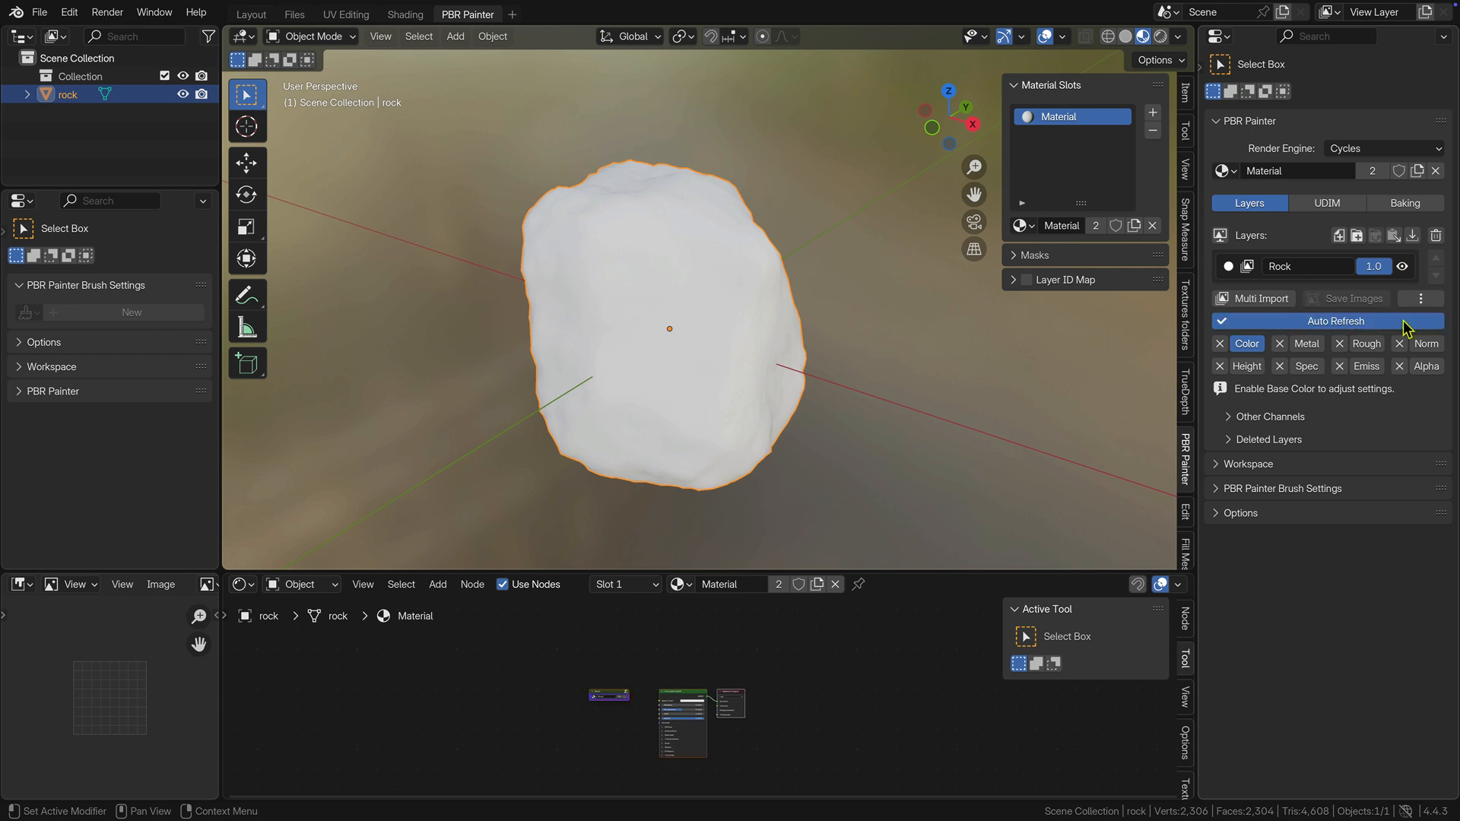
{"action": "left_click", "coordinate": [1253, 299]}
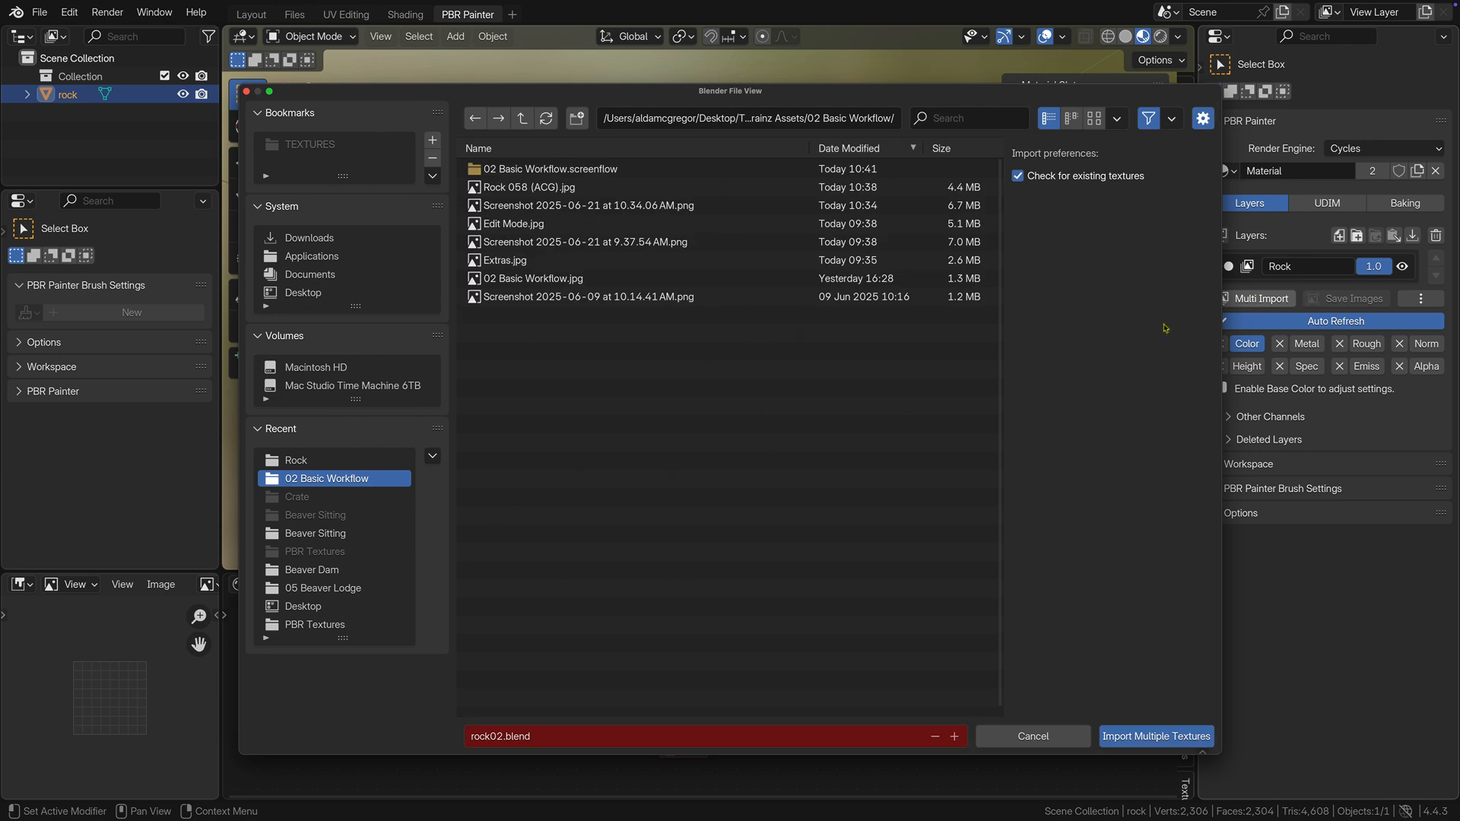
{"action": "left_click", "coordinate": [312, 459]}
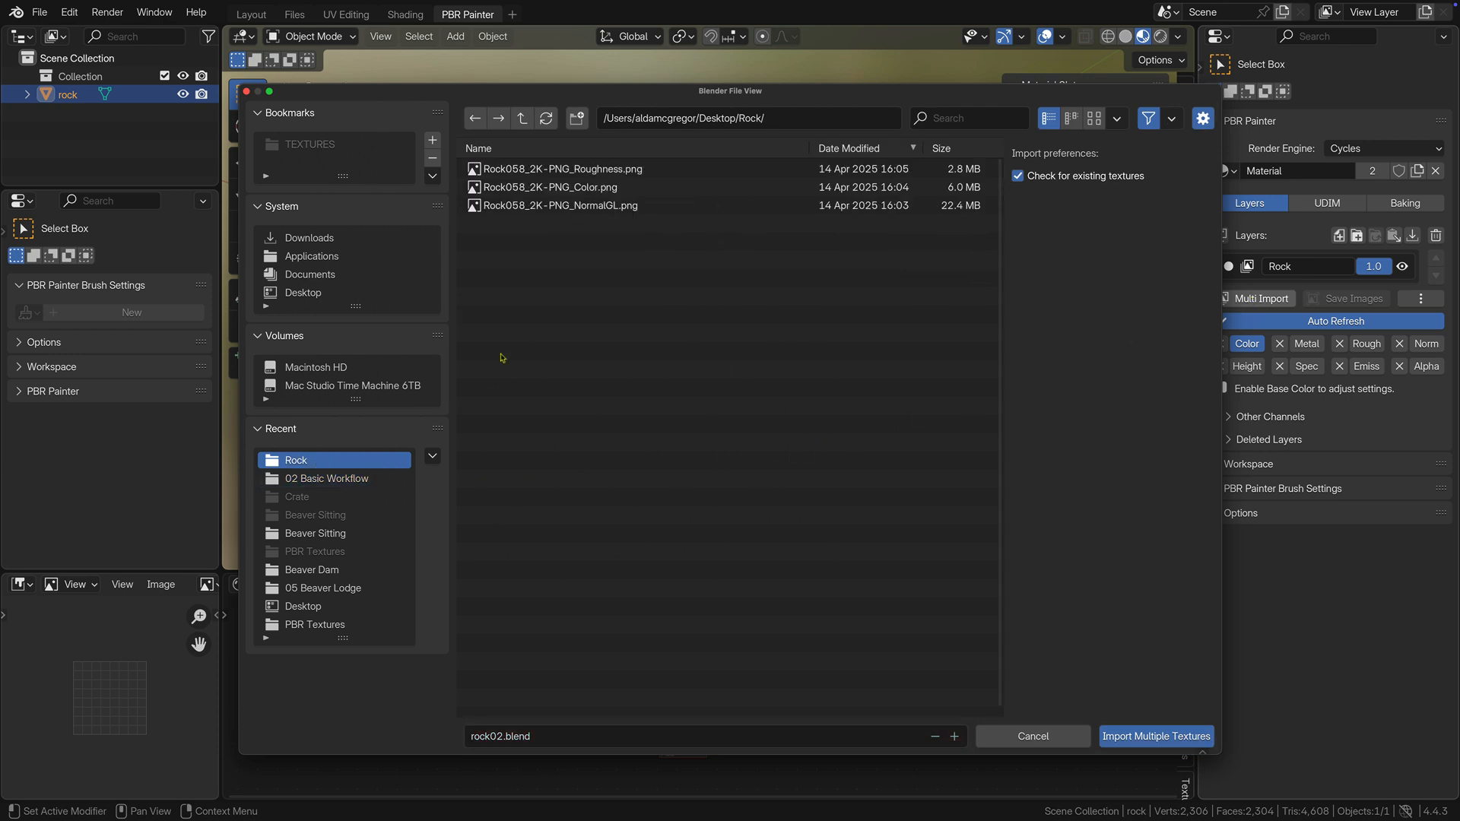
{"action": "left_click", "coordinate": [612, 170]}
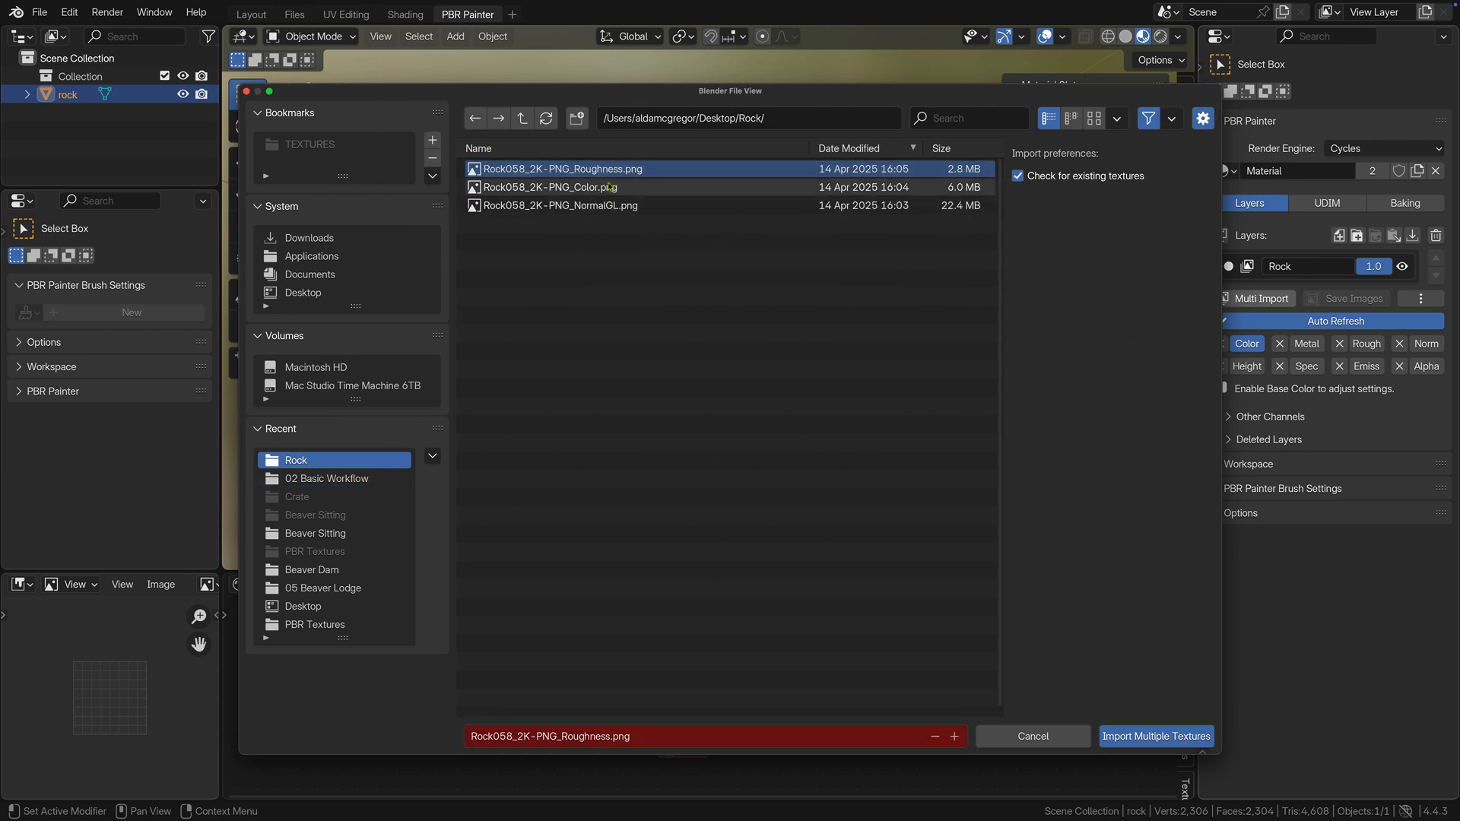
{"action": "left_click", "coordinate": [608, 187], "text": "shift"}
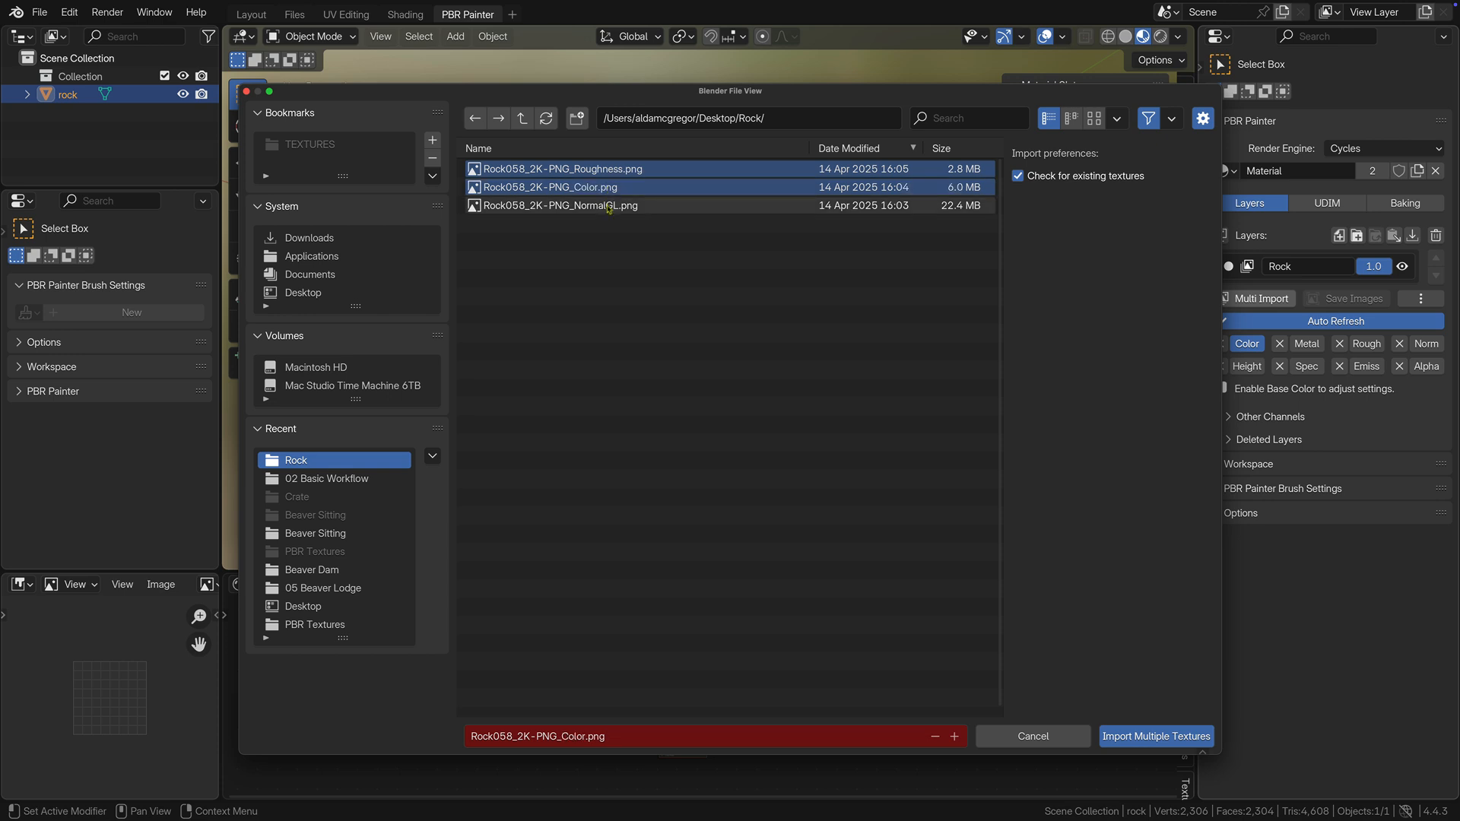
{"action": "left_click", "coordinate": [608, 206], "text": "shift"}
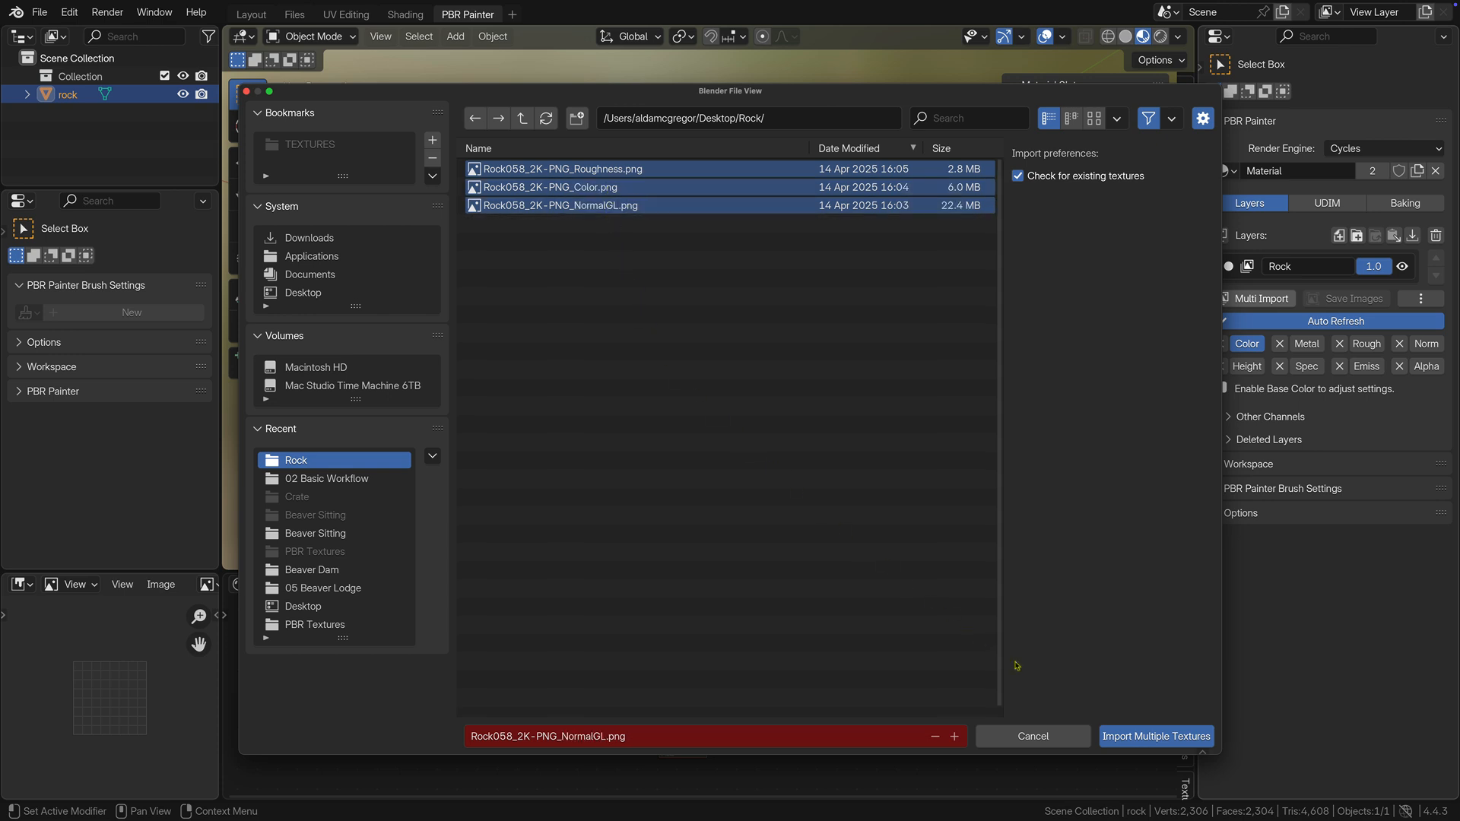
{"action": "left_click", "coordinate": [1119, 737]}
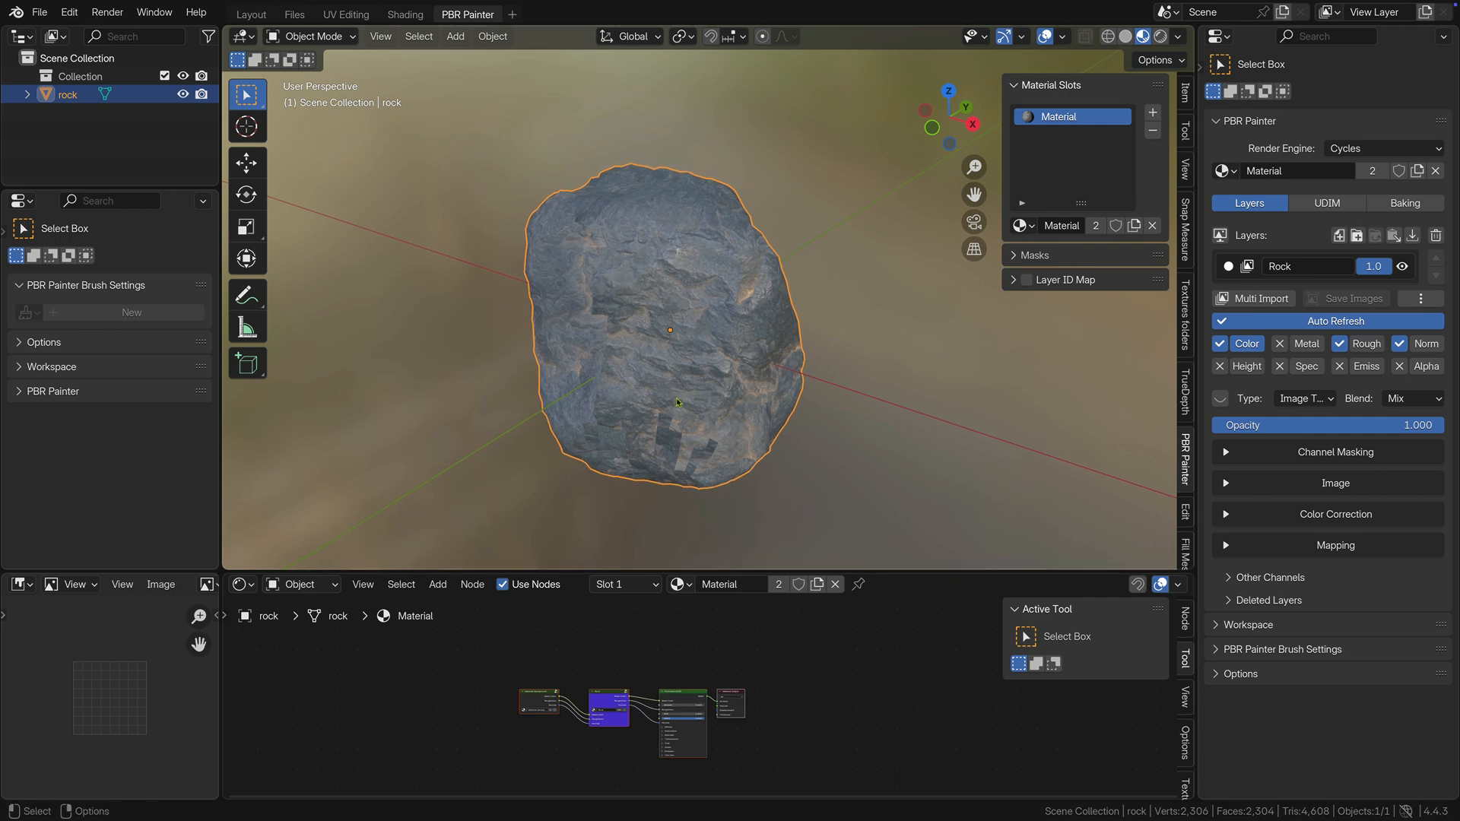
Inspect the texture seams on the rock and set the Rock layer's color mapping to Box (PBR Painter).
{"action": "middle_click_drag", "start_coordinate": [676, 398], "coordinate": [734, 379]}
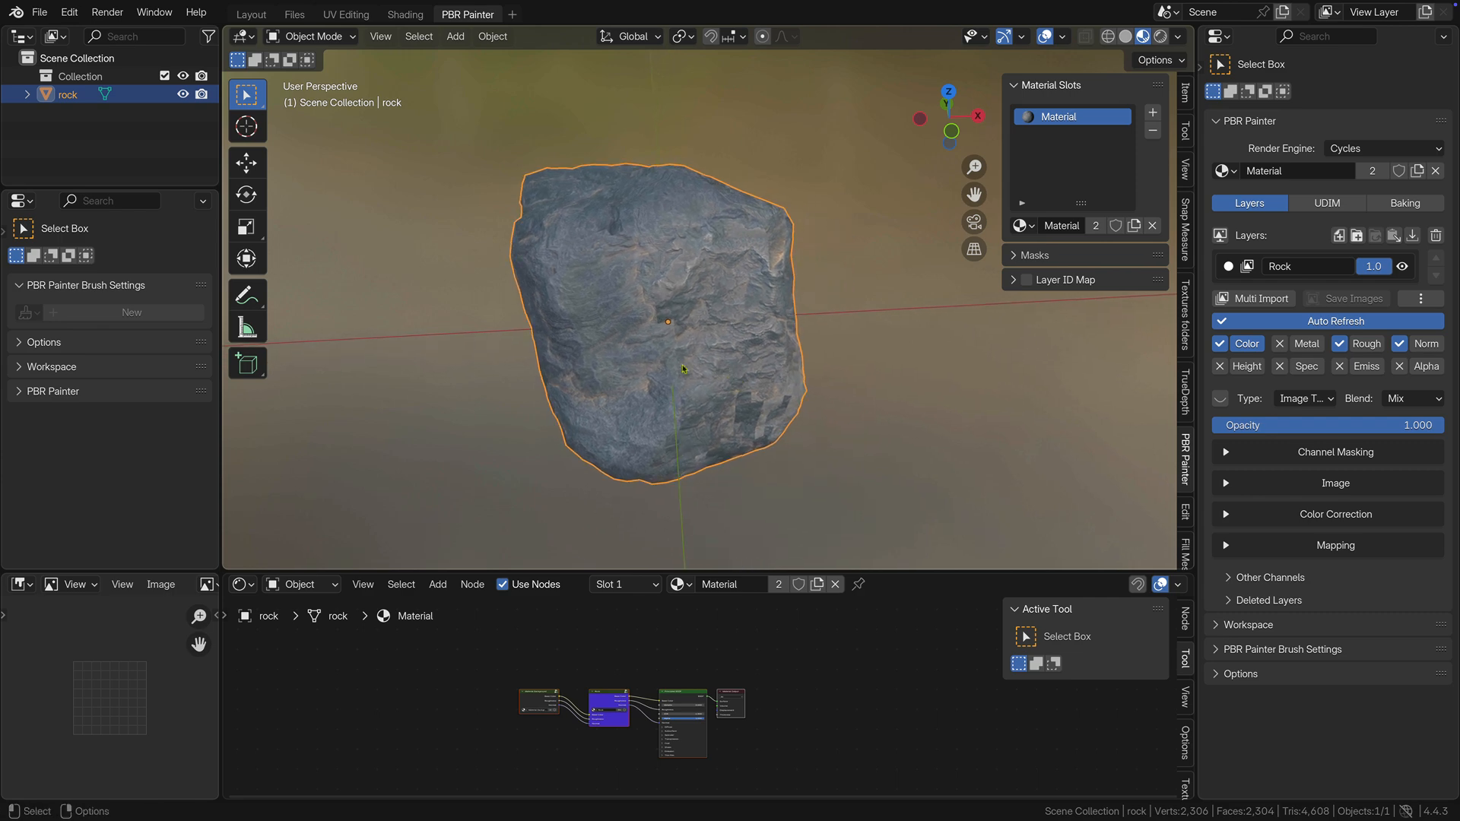
{"action": "scroll", "coordinate": [681, 365], "scroll_direction": "up", "scroll_amount": 4}
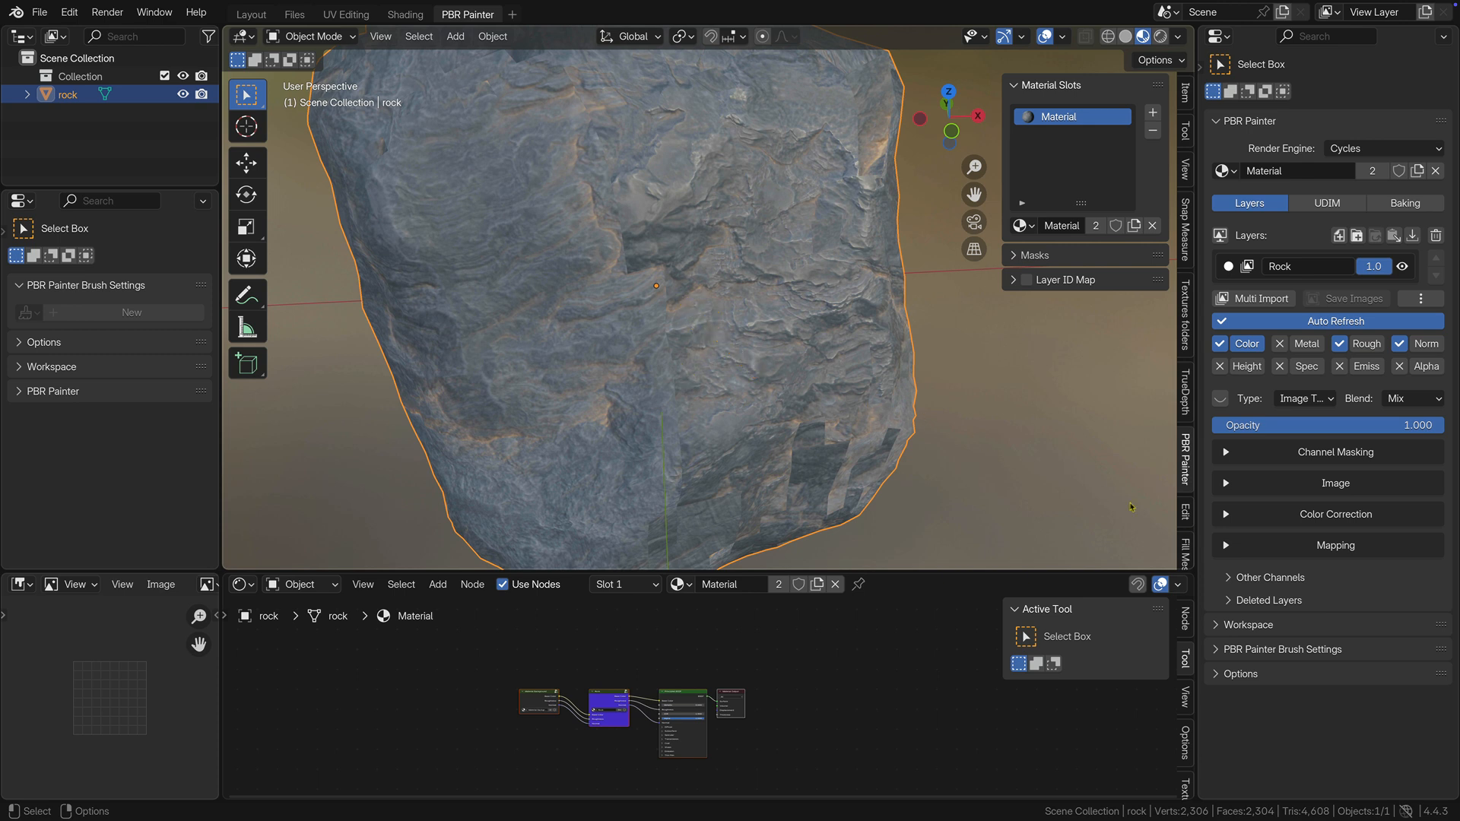
{"action": "left_click", "coordinate": [1225, 546]}
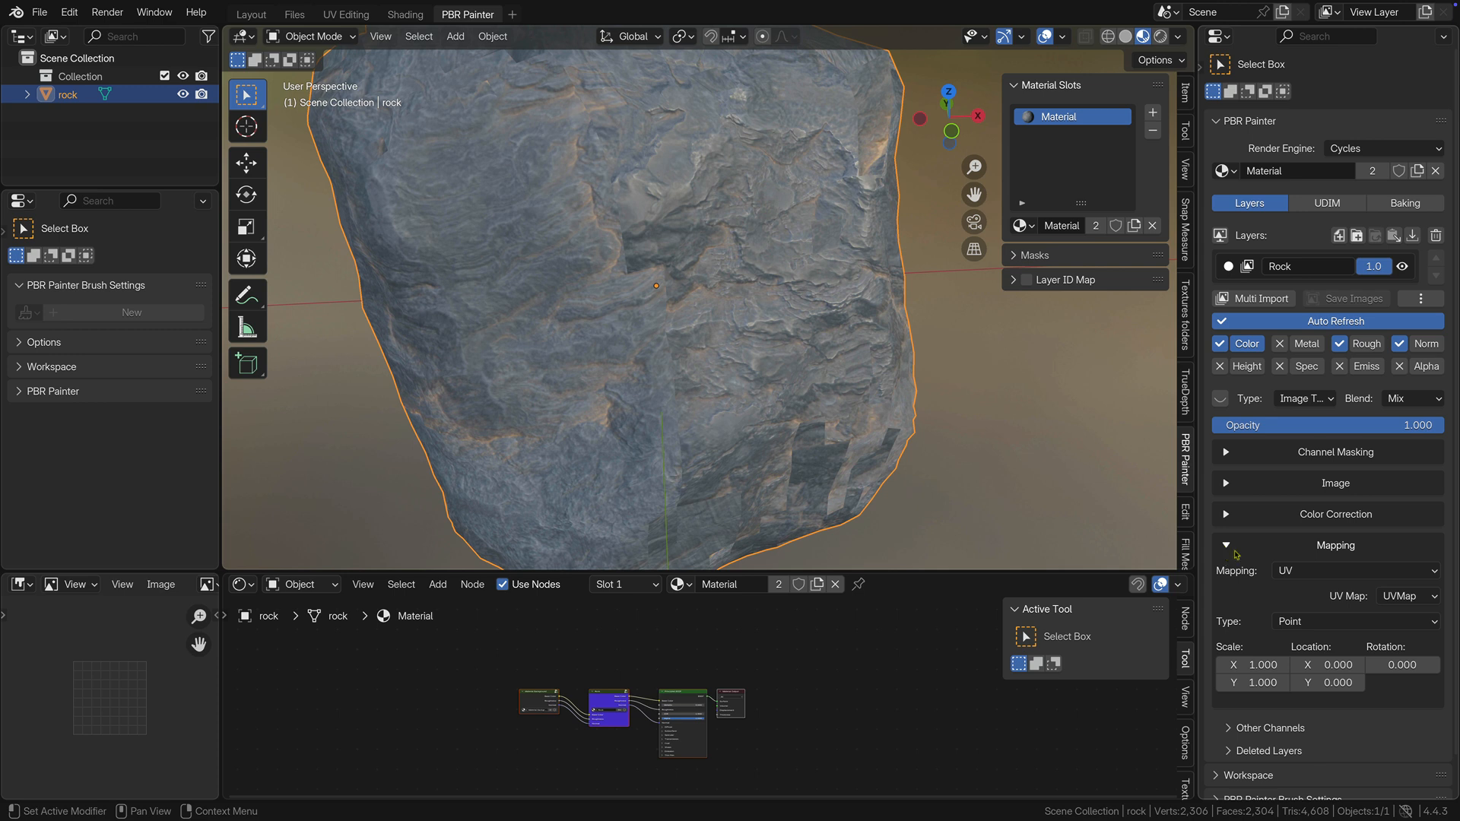
{"action": "left_click", "coordinate": [1312, 571]}
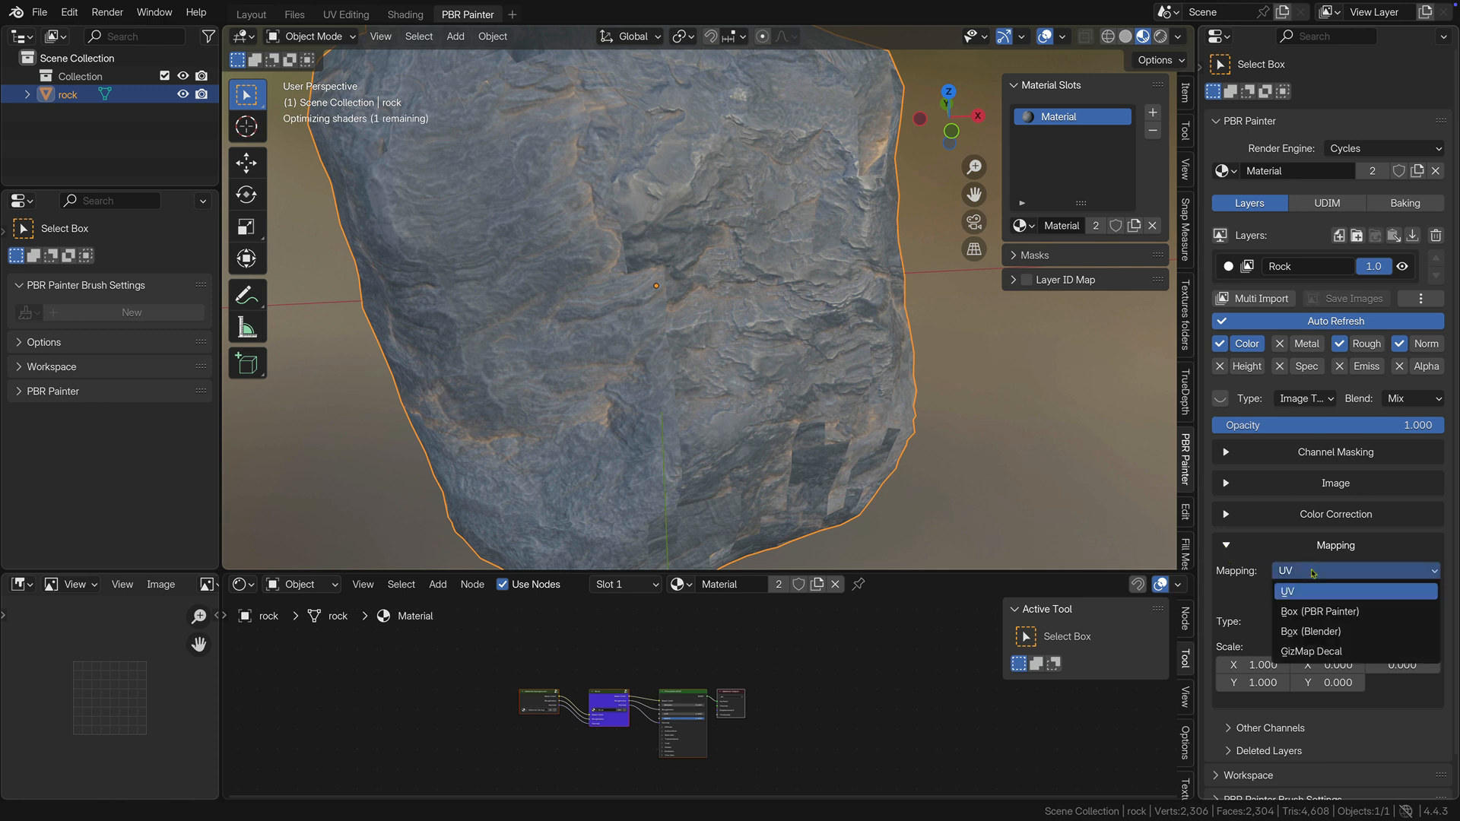
{"action": "left_click", "coordinate": [1314, 612]}
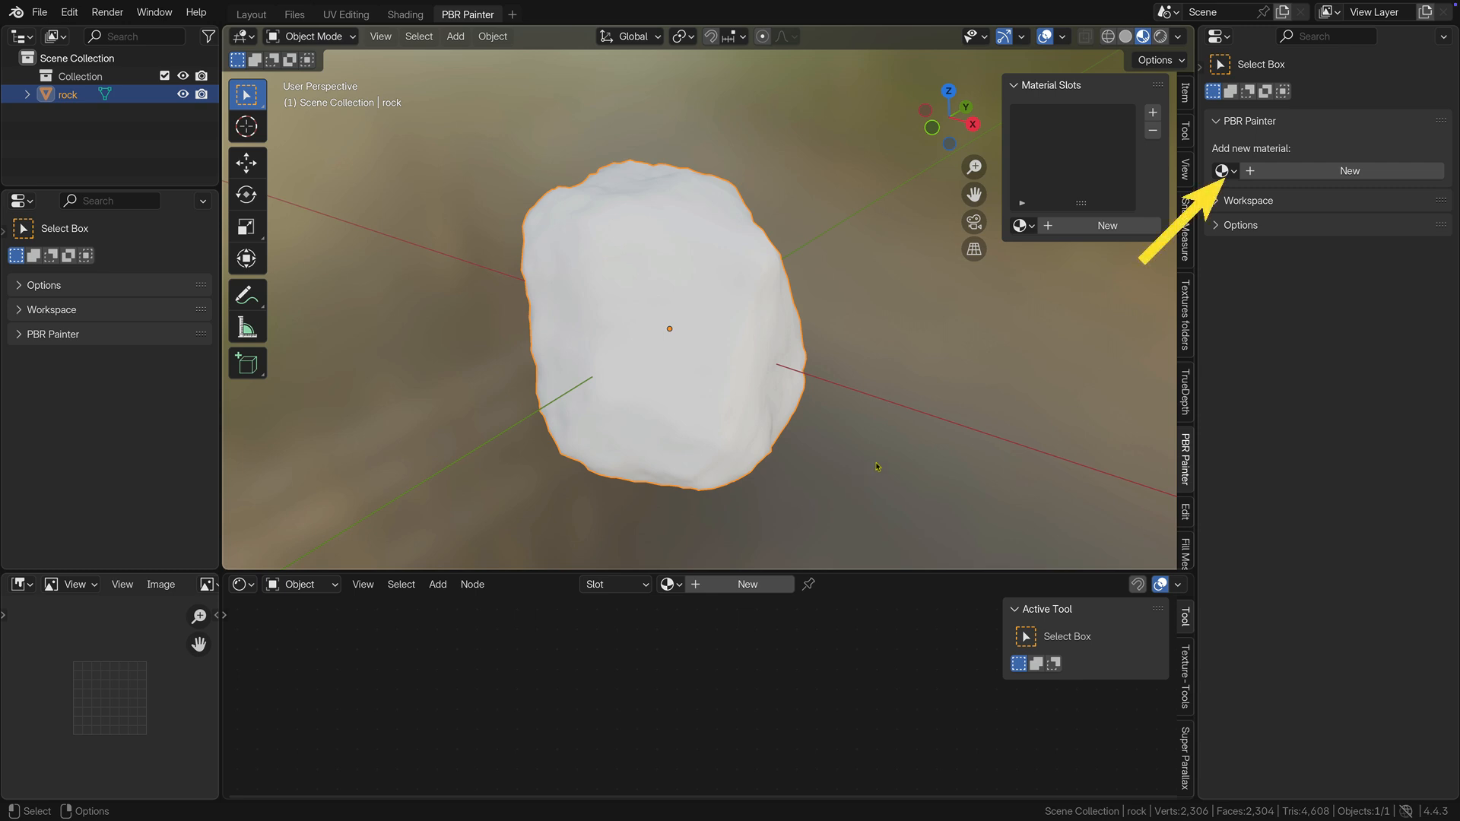
Create a new PBR Painter material for the rock and add a Multipaint layer named Rock.
{"action": "left_click", "coordinate": [1312, 173]}
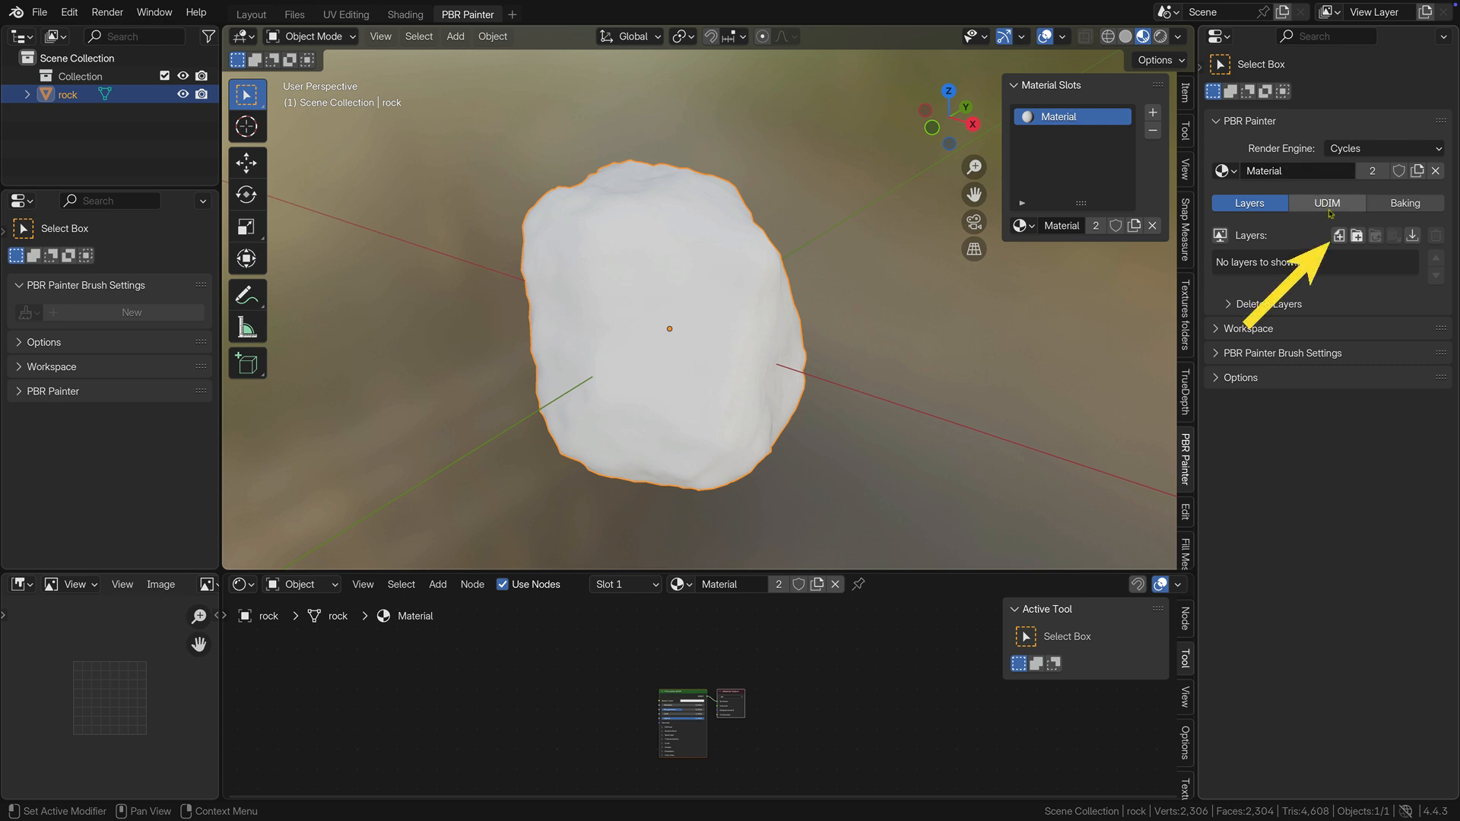
{"action": "left_click", "coordinate": [1339, 237]}
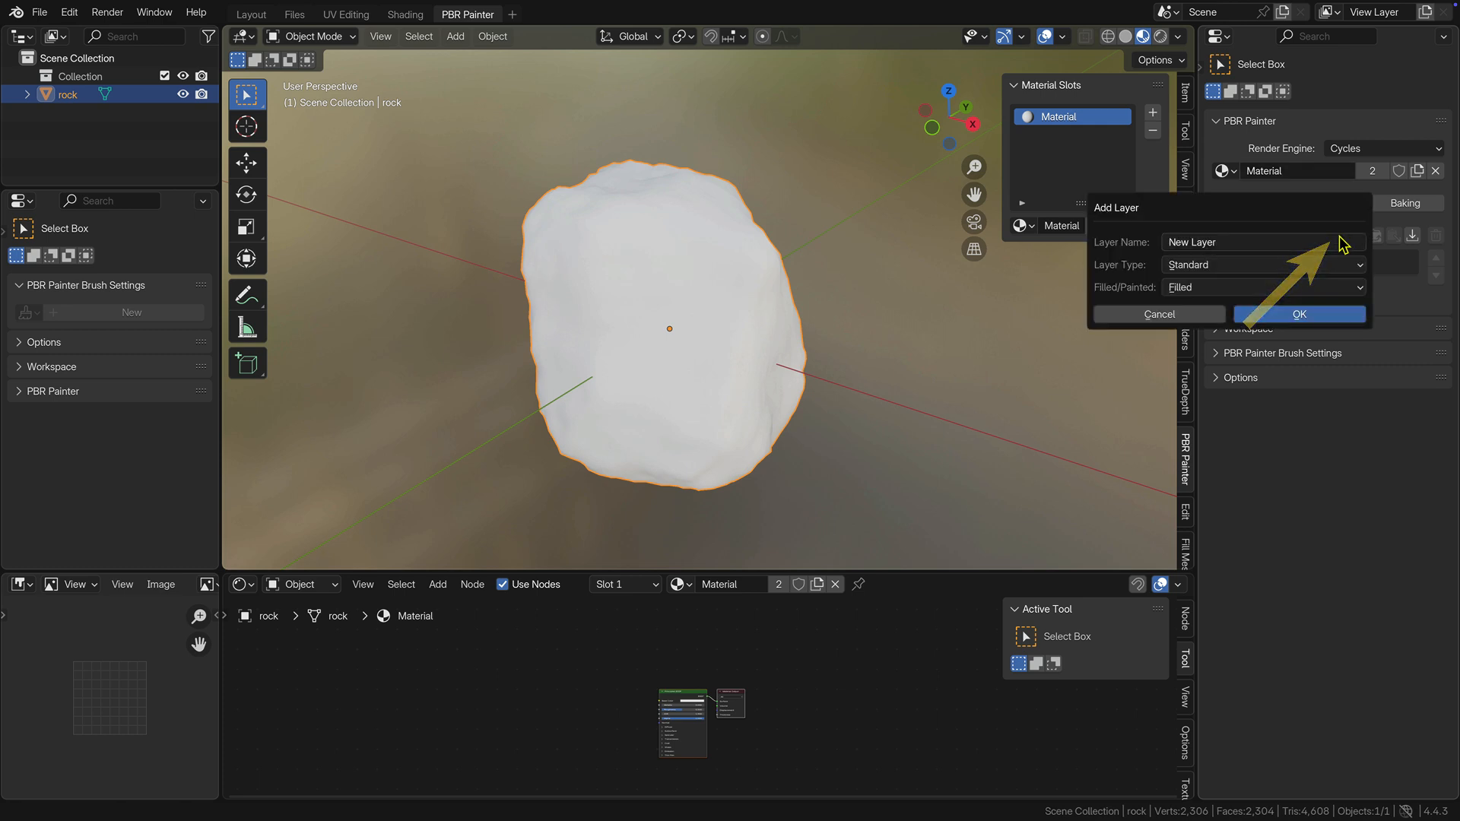
{"action": "left_click", "coordinate": [1186, 244]}
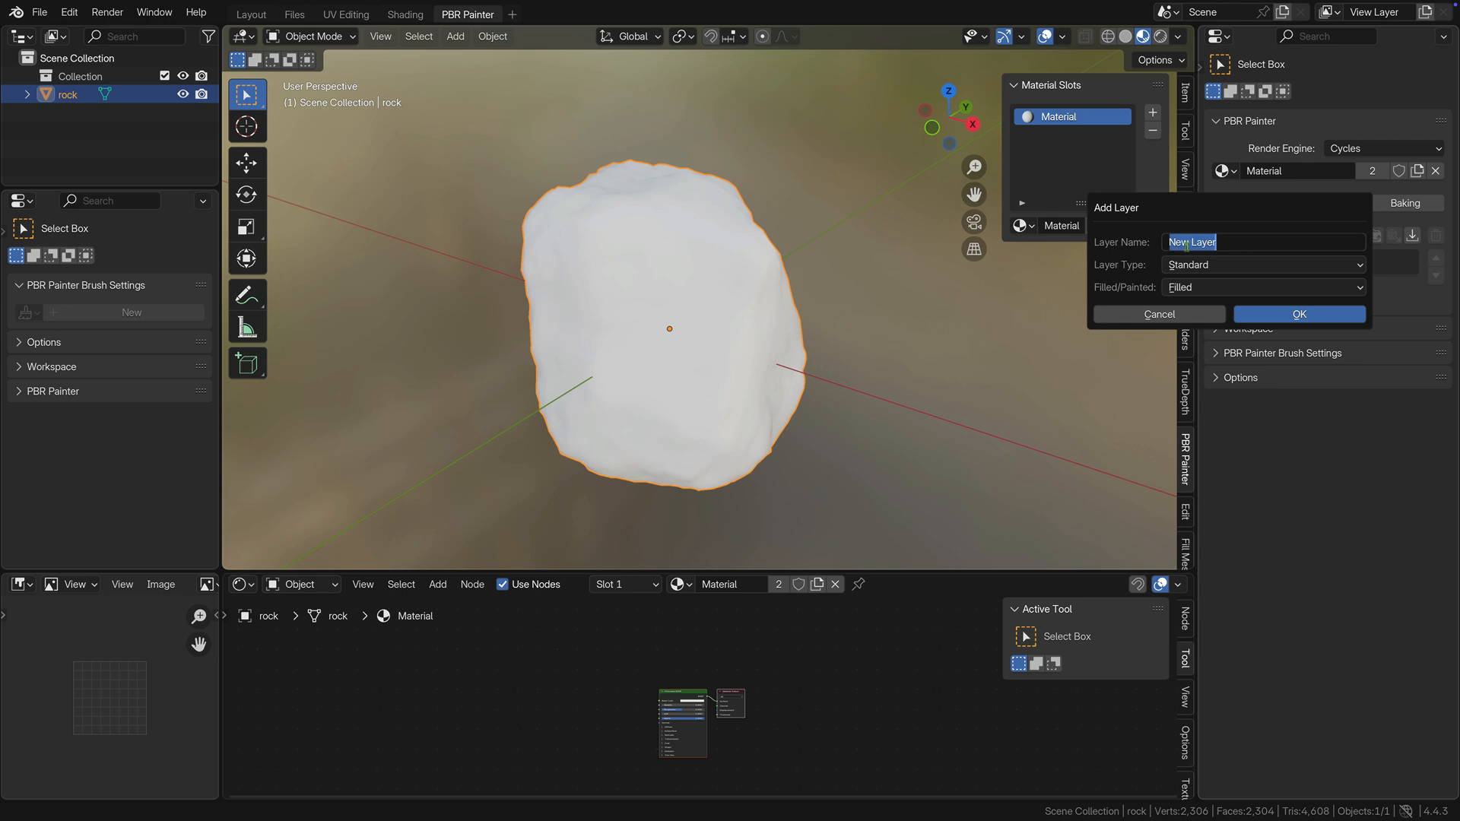
{"action": "type", "text": "Rock"}
{"action": "left_click", "coordinate": [1263, 264]}
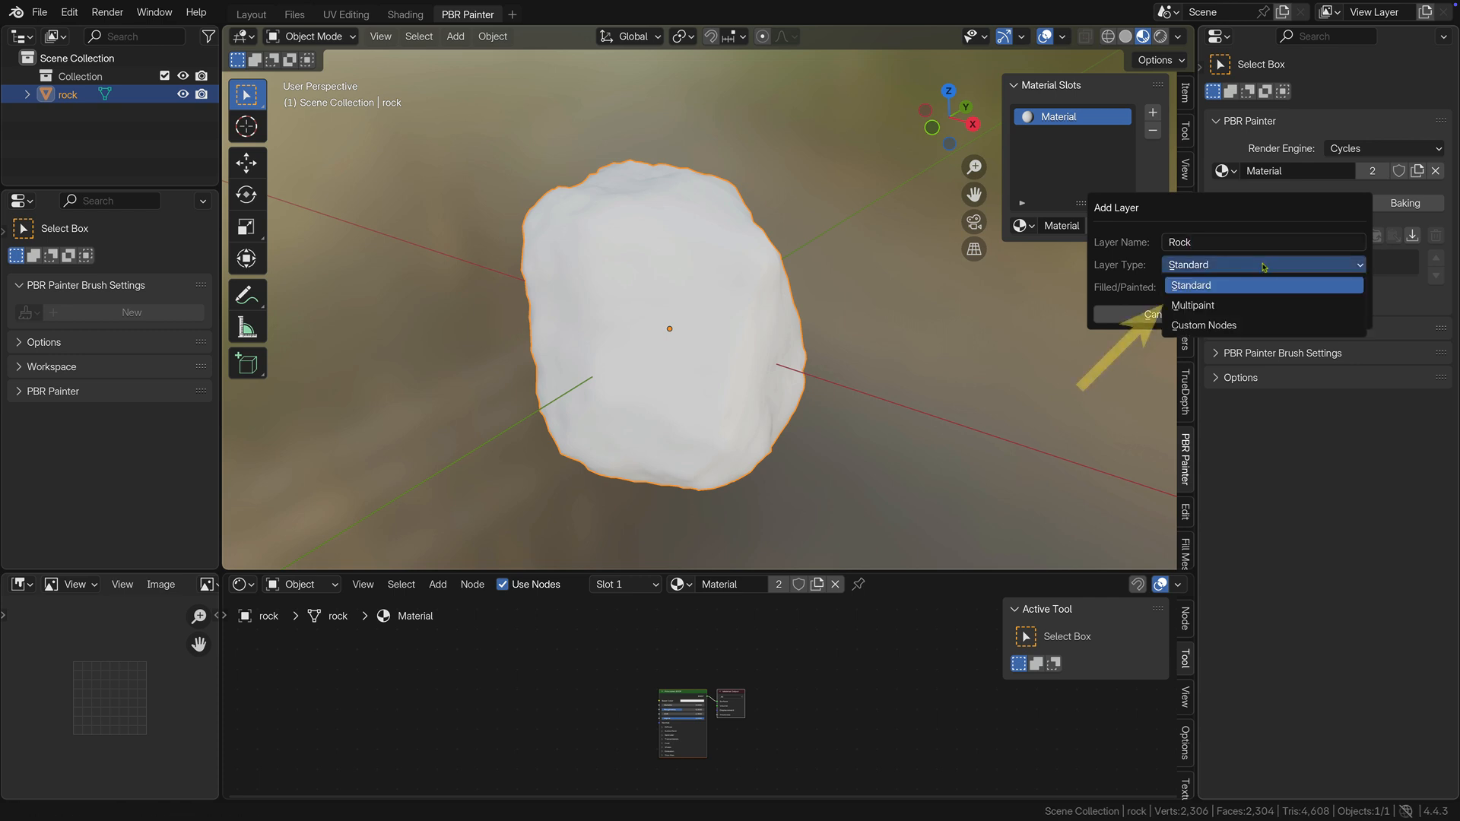
{"action": "left_click", "coordinate": [1247, 307]}
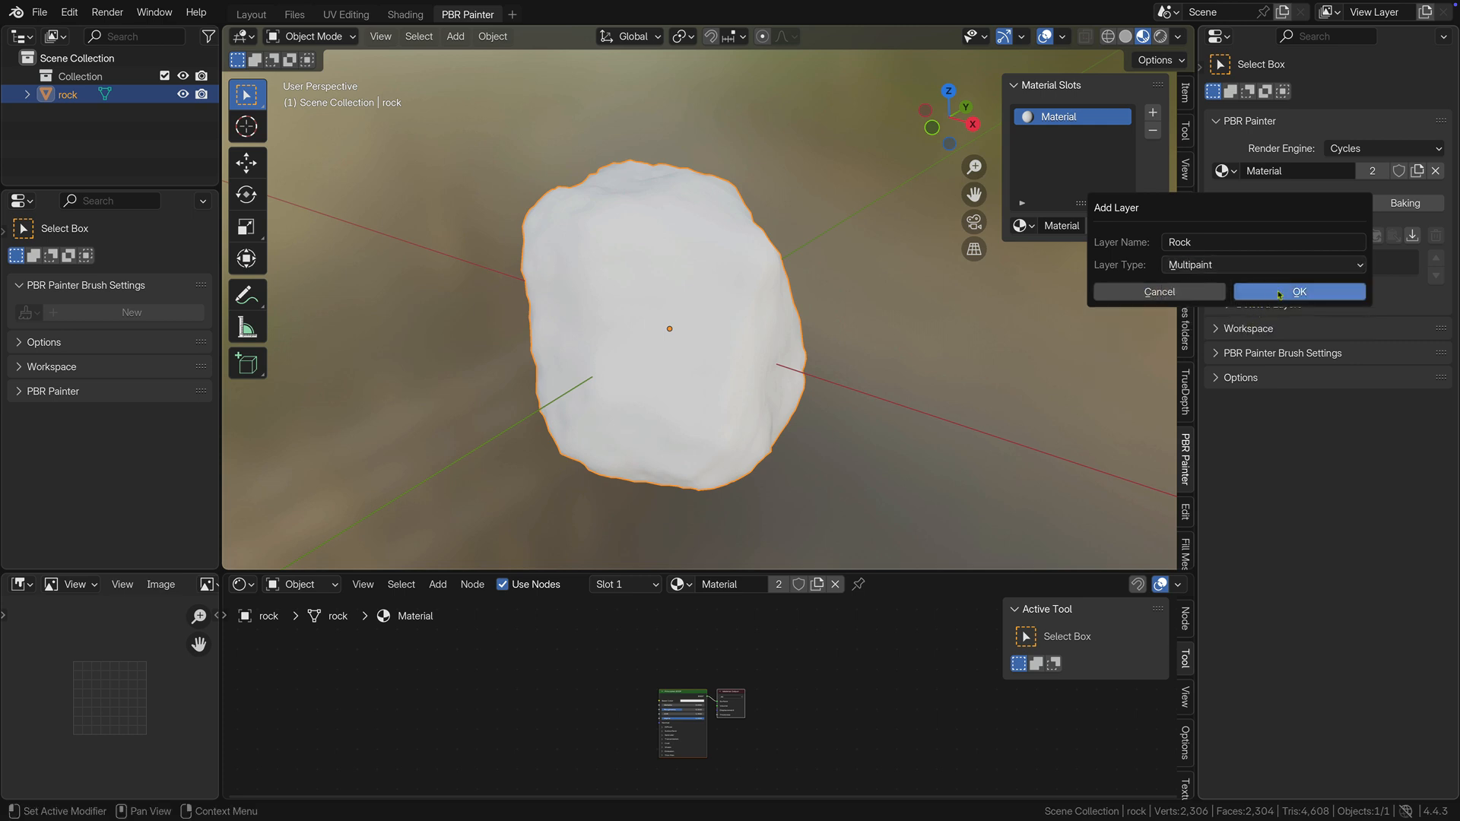
{"action": "left_click", "coordinate": [1280, 294]}
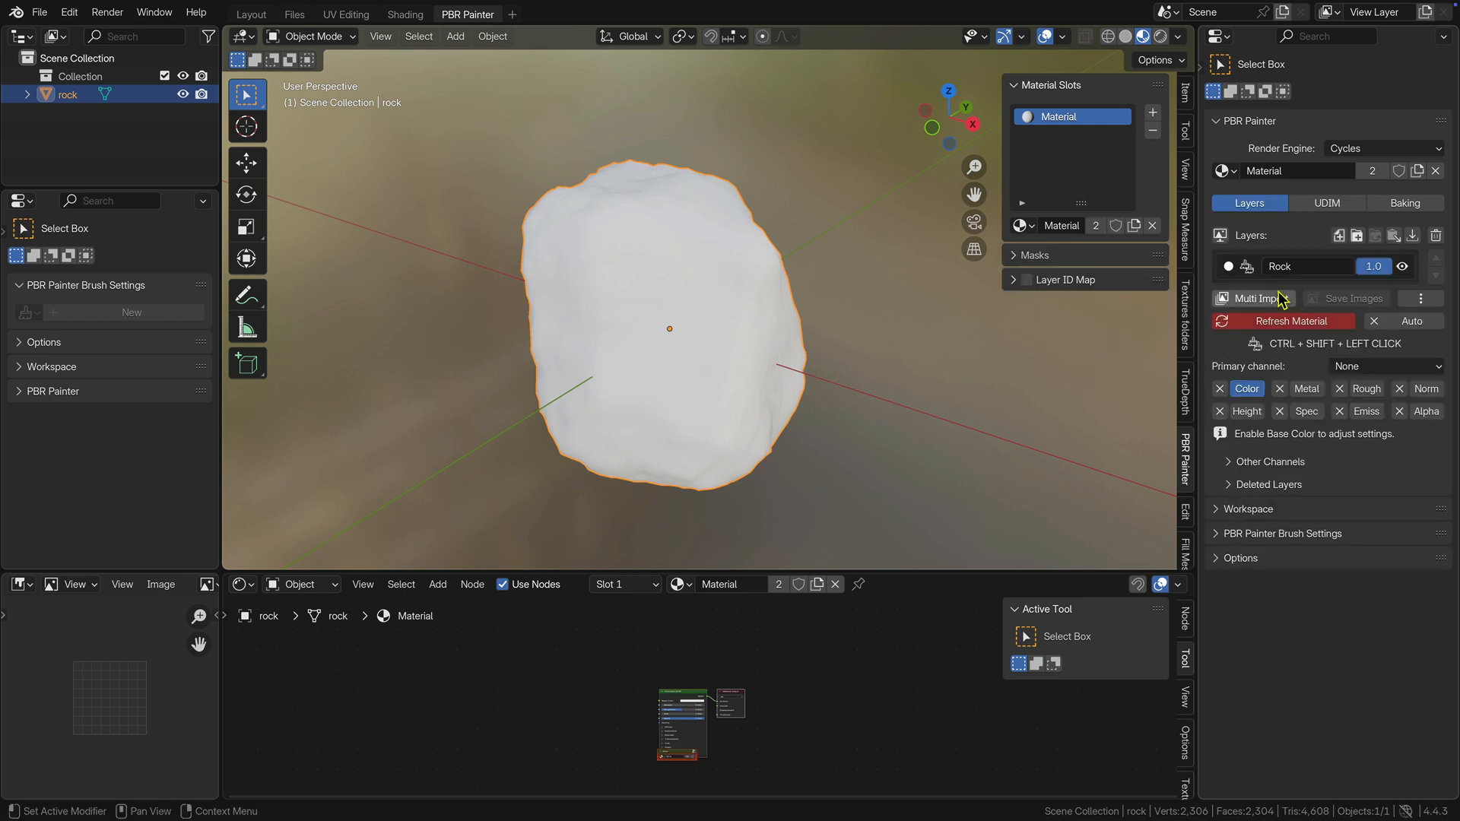
Enable Auto Refresh and multi-import the Rock058_2K-PNG Roughness, Color and NormalGL textures from the Desktop's Rock folder, creating 2k target images.
{"action": "left_click", "coordinate": [1403, 325]}
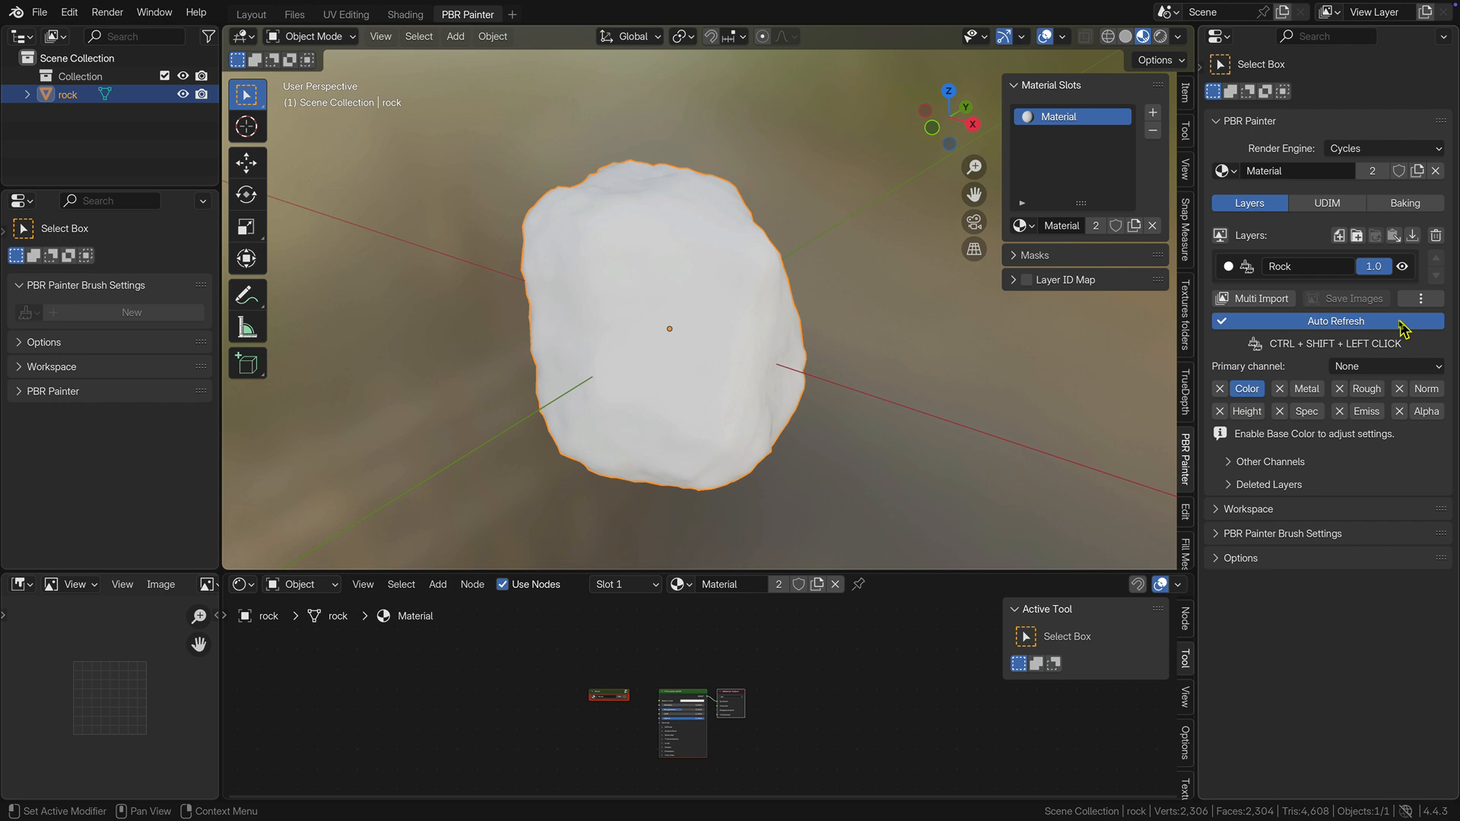
{"action": "left_click", "coordinate": [1260, 299]}
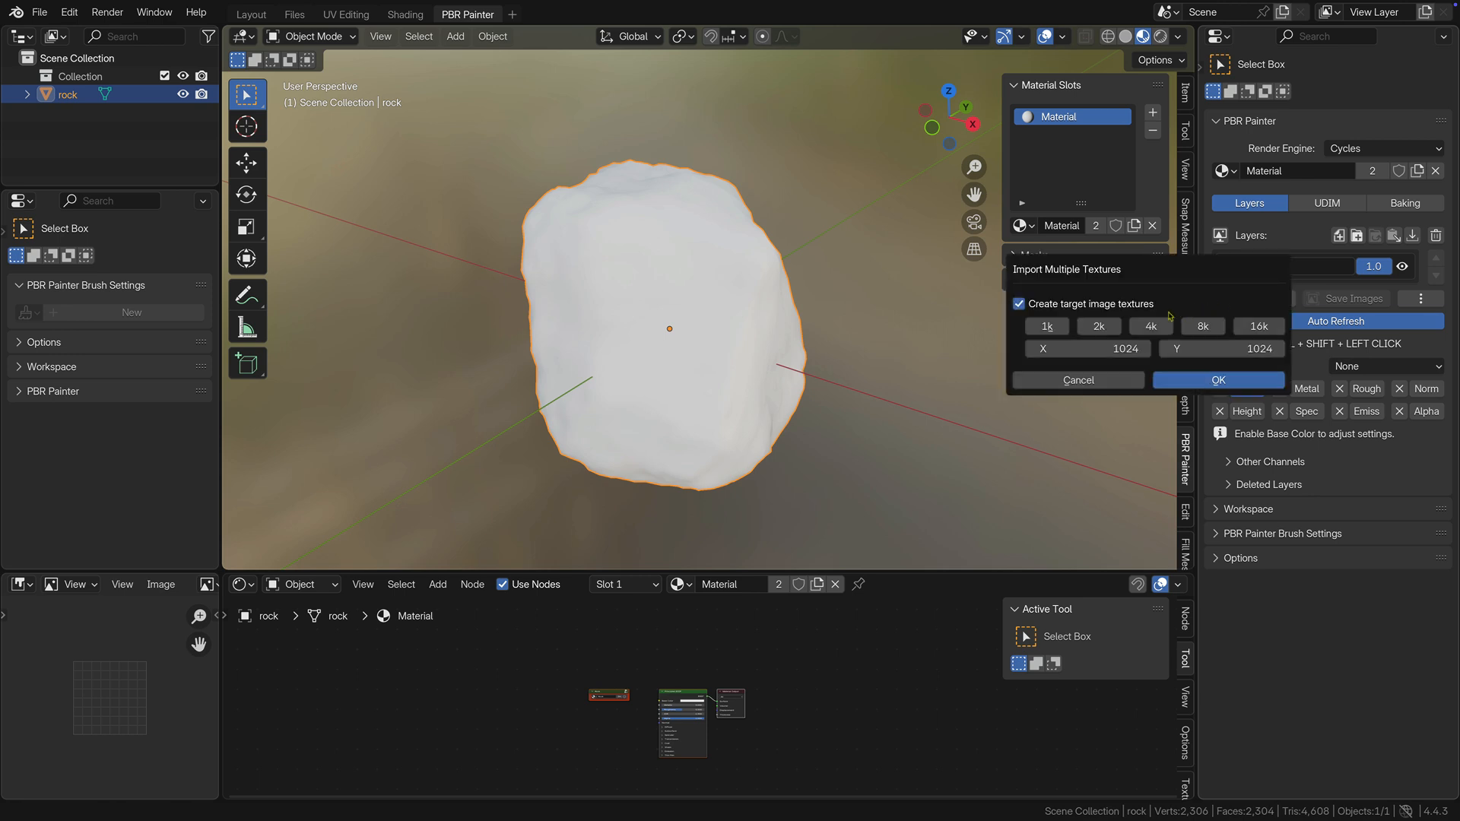
{"action": "left_click", "coordinate": [1103, 328]}
{"action": "left_click", "coordinate": [1210, 381]}
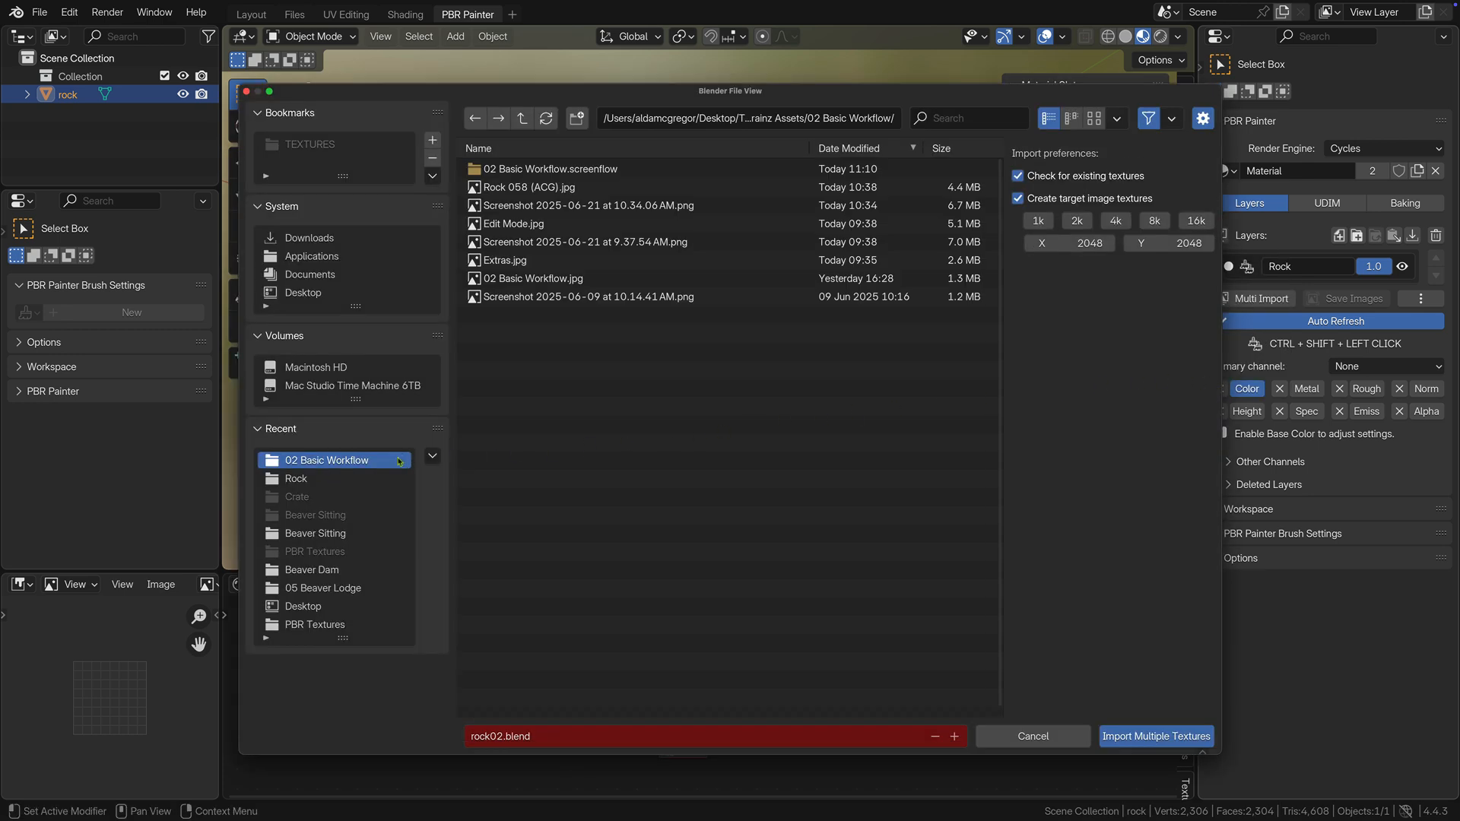
{"action": "left_click", "coordinate": [352, 477]}
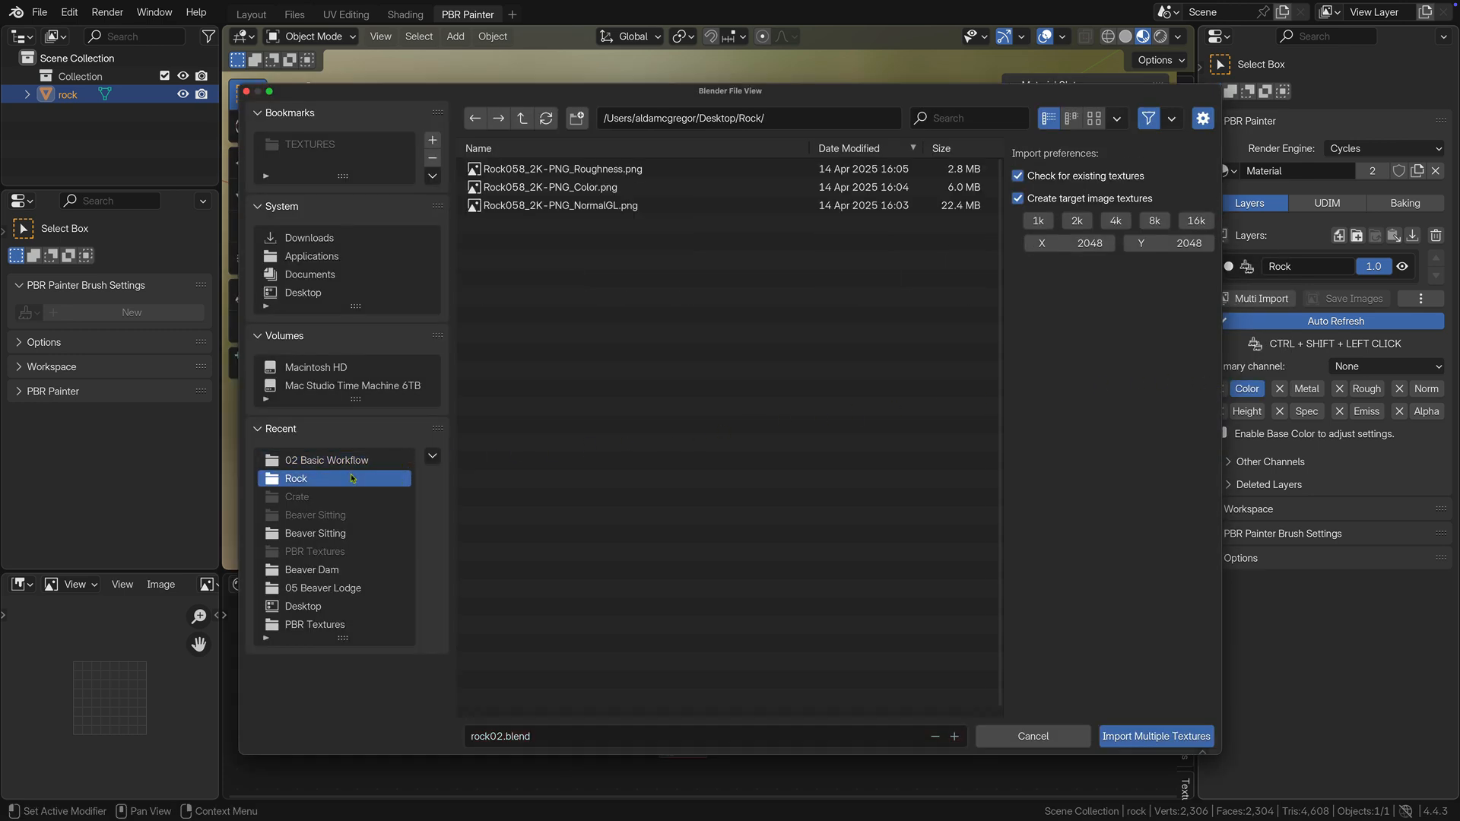
{"action": "left_click", "coordinate": [610, 169]}
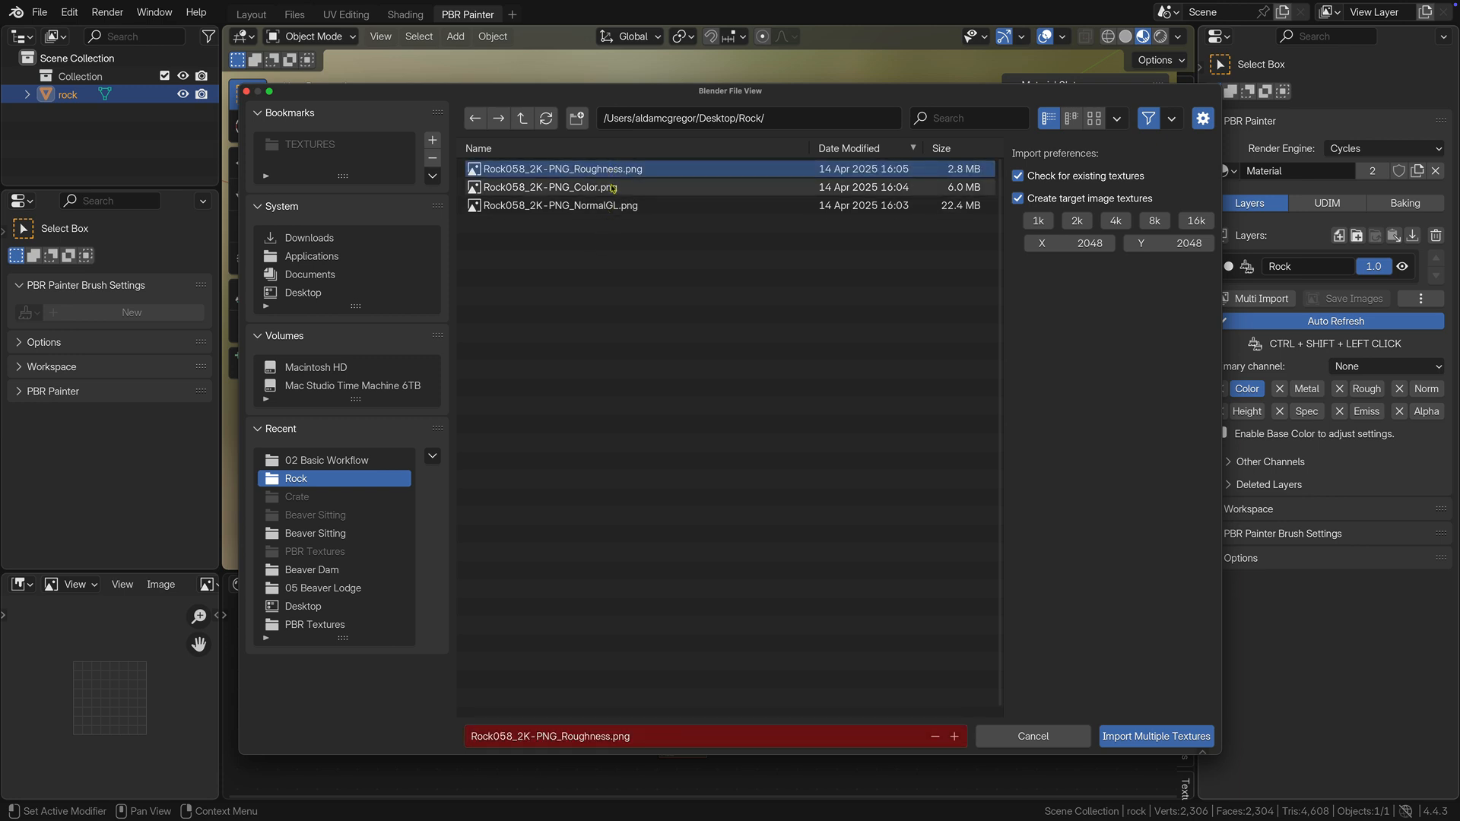
{"action": "left_click", "coordinate": [612, 188], "text": "shift"}
{"action": "left_click", "coordinate": [608, 206], "text": "shift"}
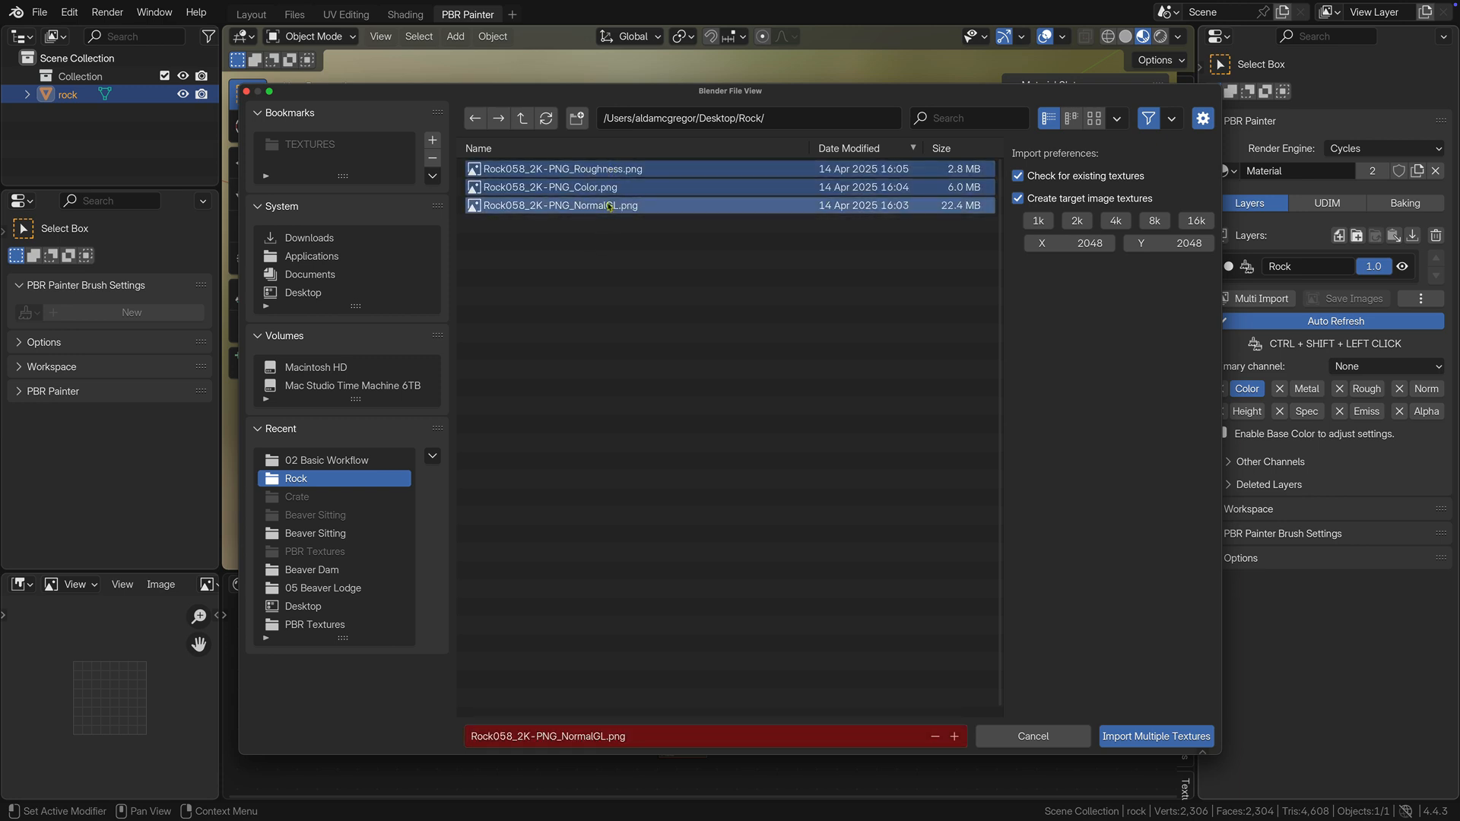
{"action": "left_click", "coordinate": [1125, 739]}
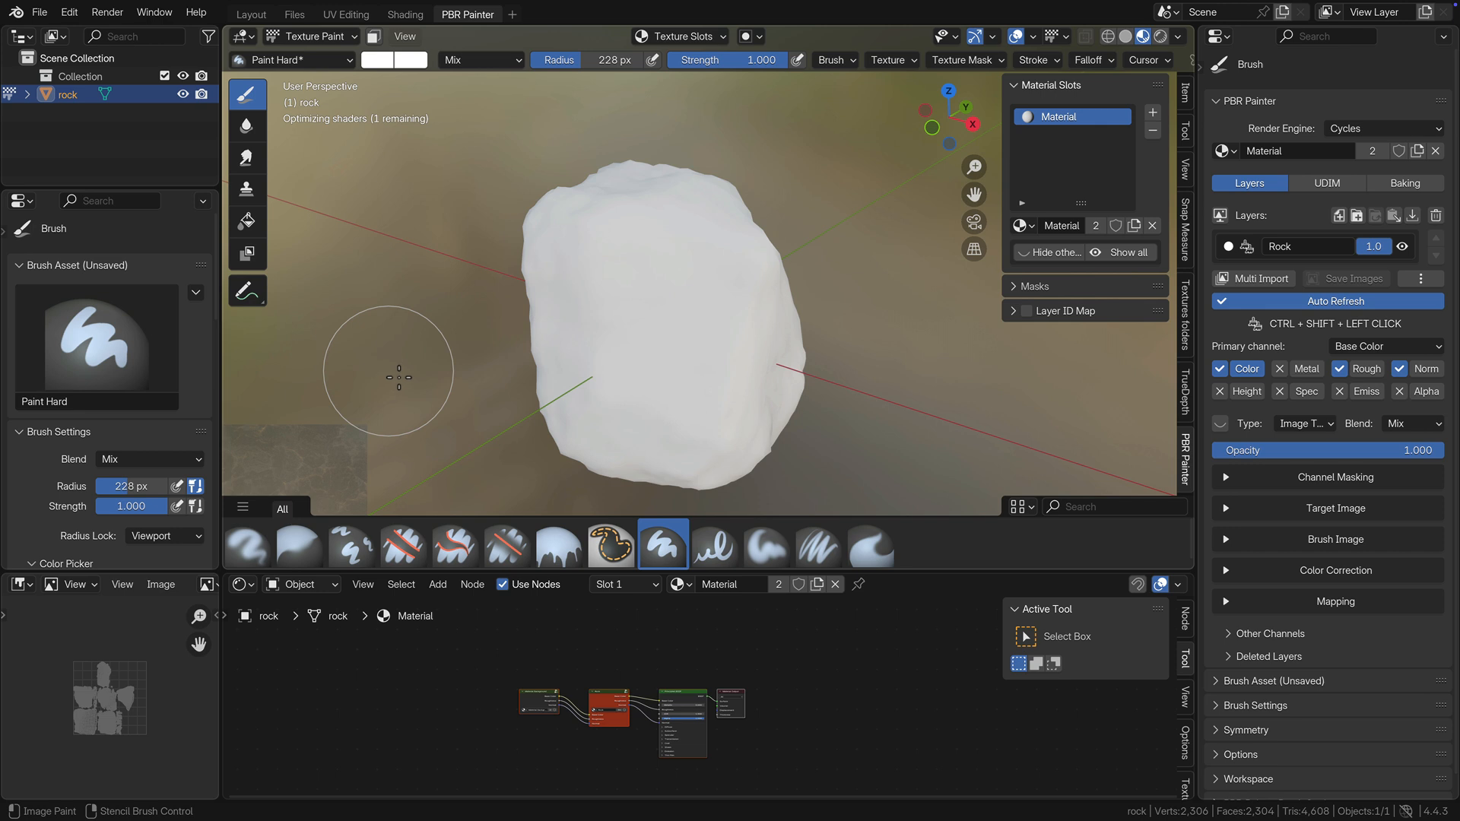
Move and scale the texture stencil to cover the whole rock, and reduce the brush radius to 107 px.
{"action": "right_click_drag", "start_coordinate": [398, 378], "coordinate": [768, 209]}
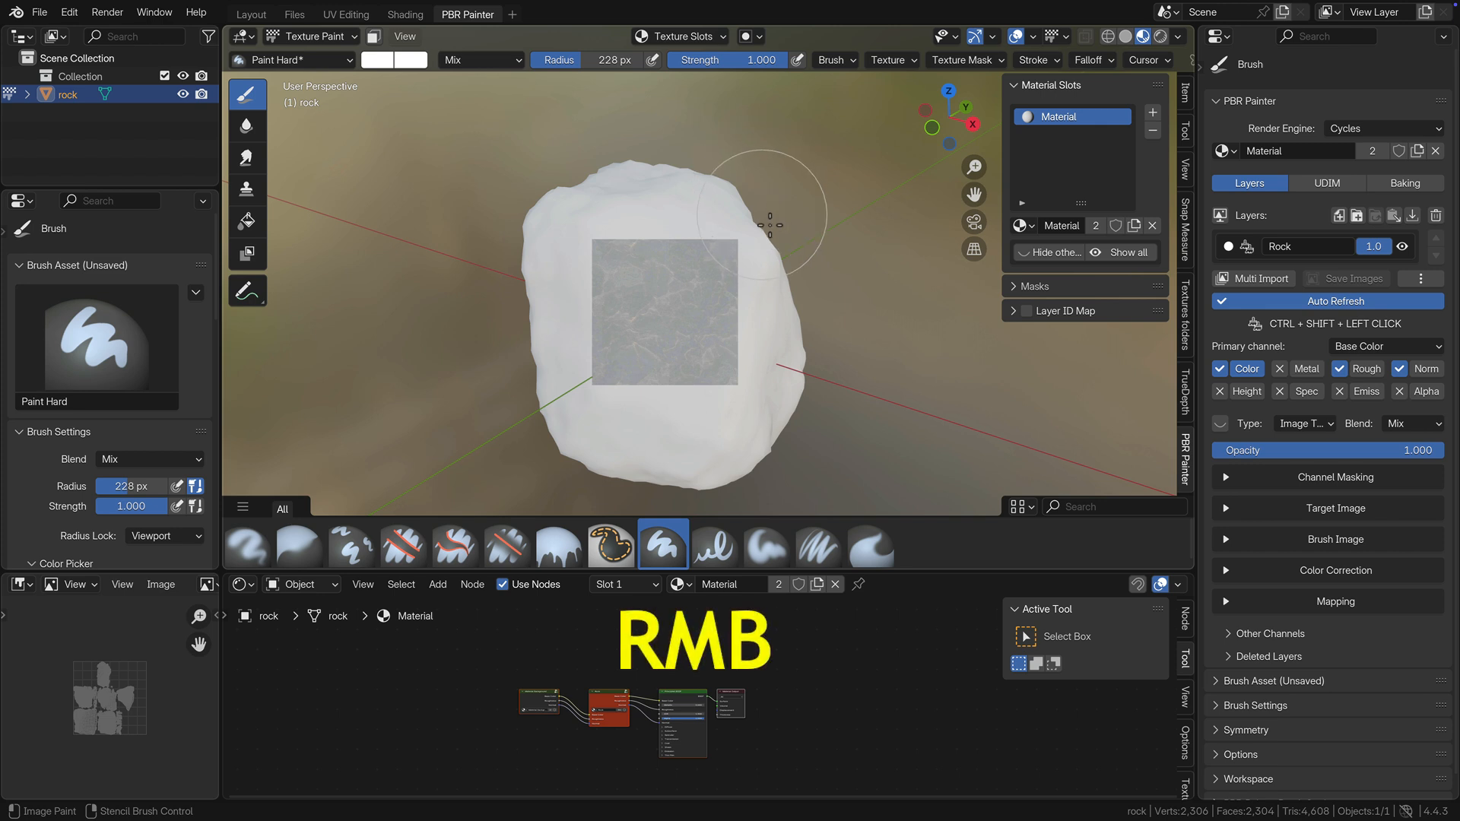
{"action": "right_click_drag", "start_coordinate": [772, 243], "coordinate": [983, 378], "text": "shift"}
{"action": "right_click_drag", "start_coordinate": [697, 318], "coordinate": [694, 327]}
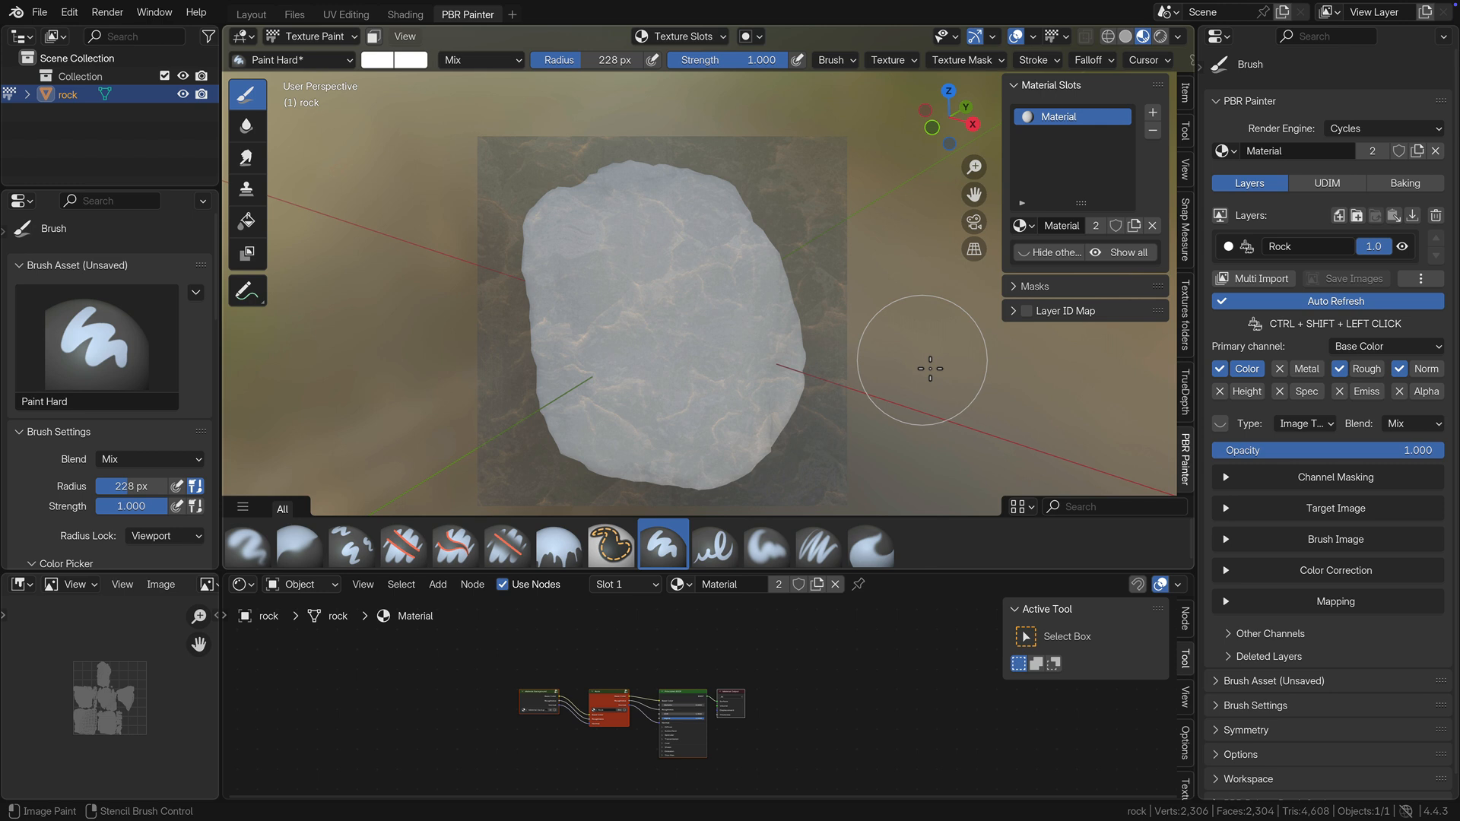
{"action": "key", "text": "bracketleft"}
{"action": "key", "text": "bracketleft"}
{"action": "key", "text": "bracketleft"}
{"action": "key", "text": "bracketleft"}
{"action": "key", "text": "bracketleft"}
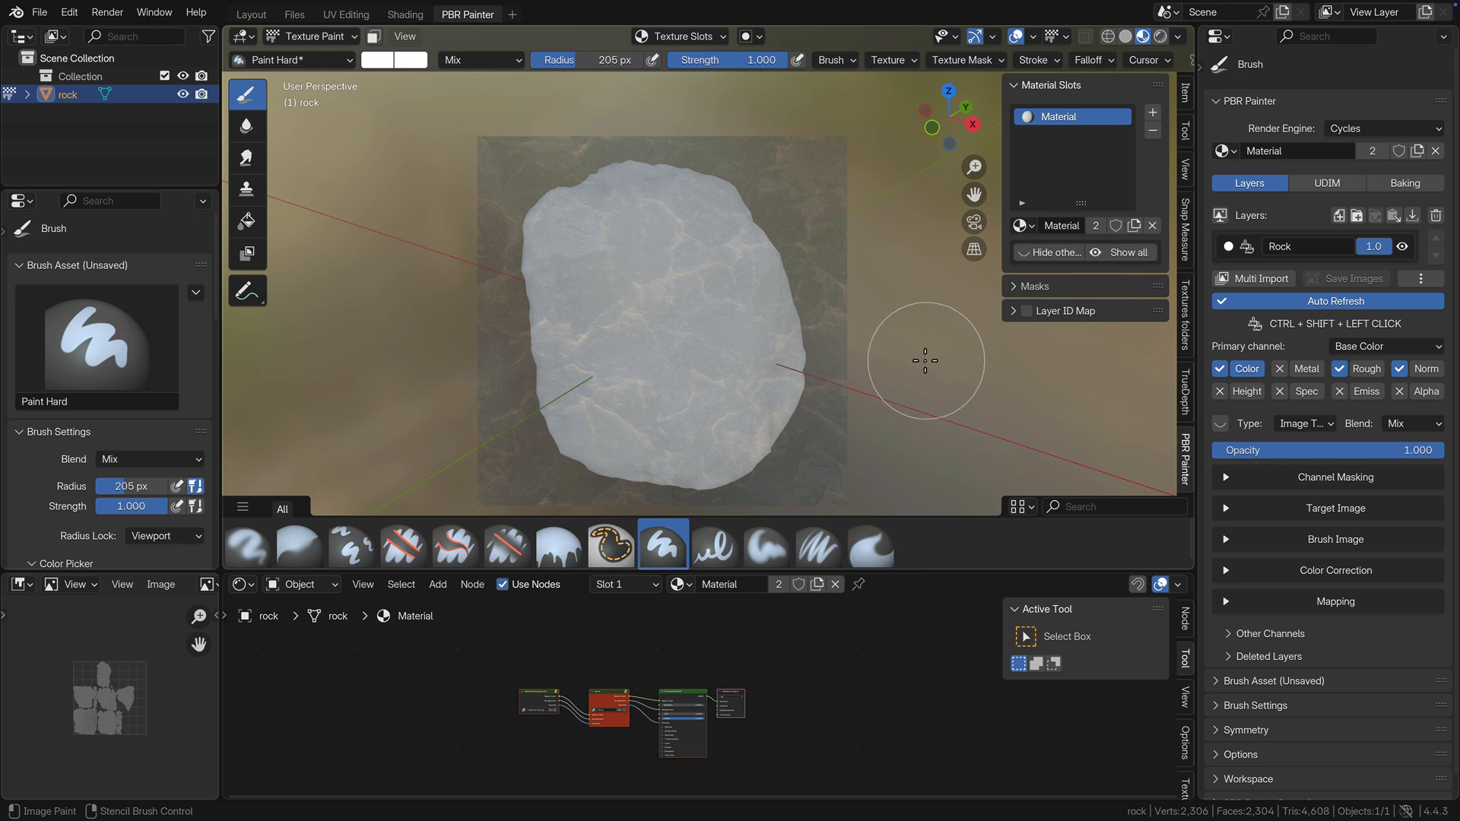
{"action": "key", "text": "bracketleft"}
{"action": "key", "text": "bracketleft"}
Paint the stencilled rock texture across multiple channels over the entire front side of the rock.
{"action": "left_click", "coordinate": [614, 238]}
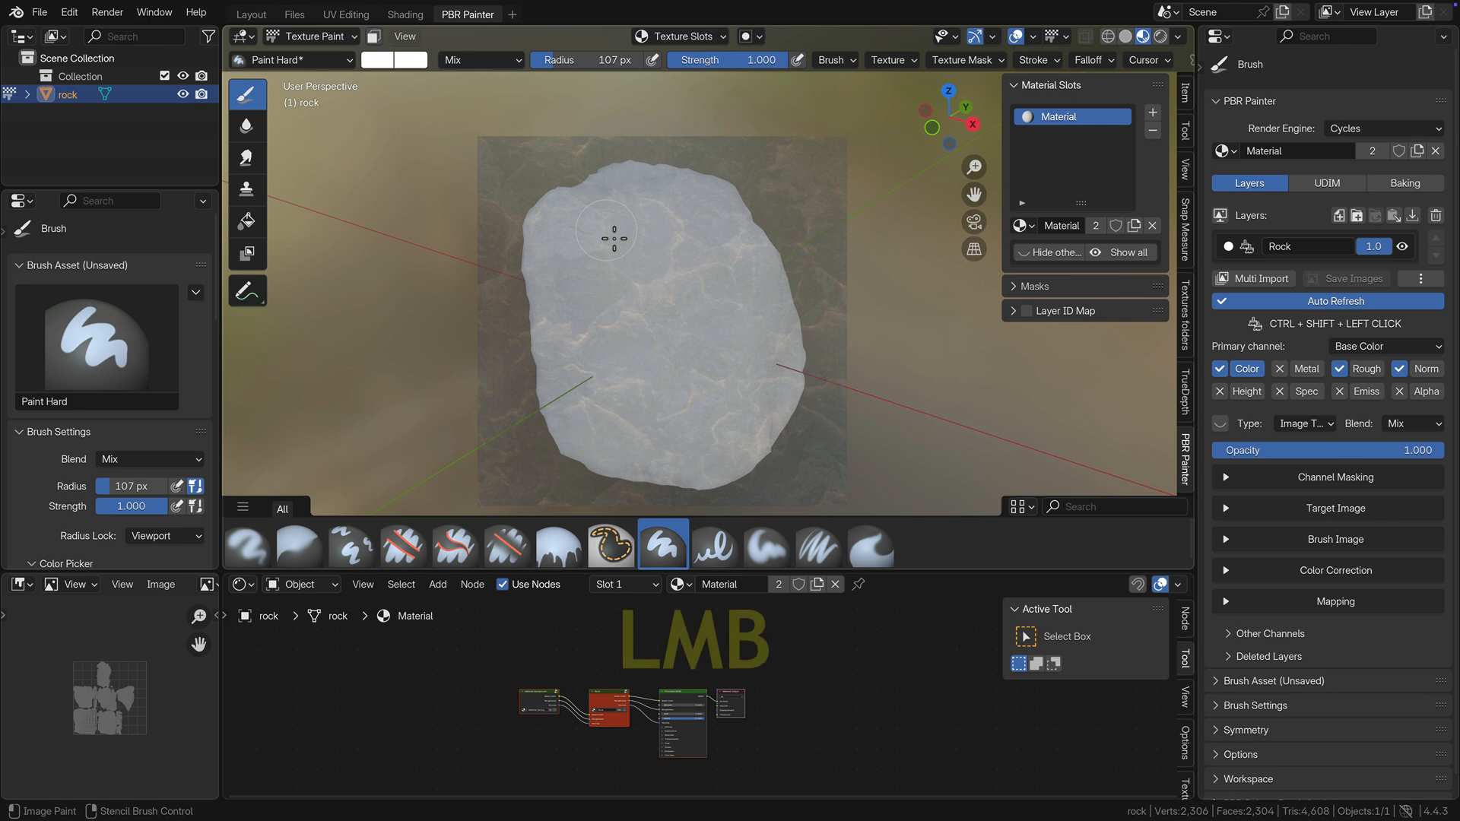
{"action": "mouse_move", "coordinate": [613, 231]}
{"action": "left_mouse_down"}
{"action": "mouse_move", "coordinate": [609, 255]}
{"action": "mouse_move", "coordinate": [655, 228]}
{"action": "mouse_move", "coordinate": [604, 236]}
{"action": "left_mouse_up"}
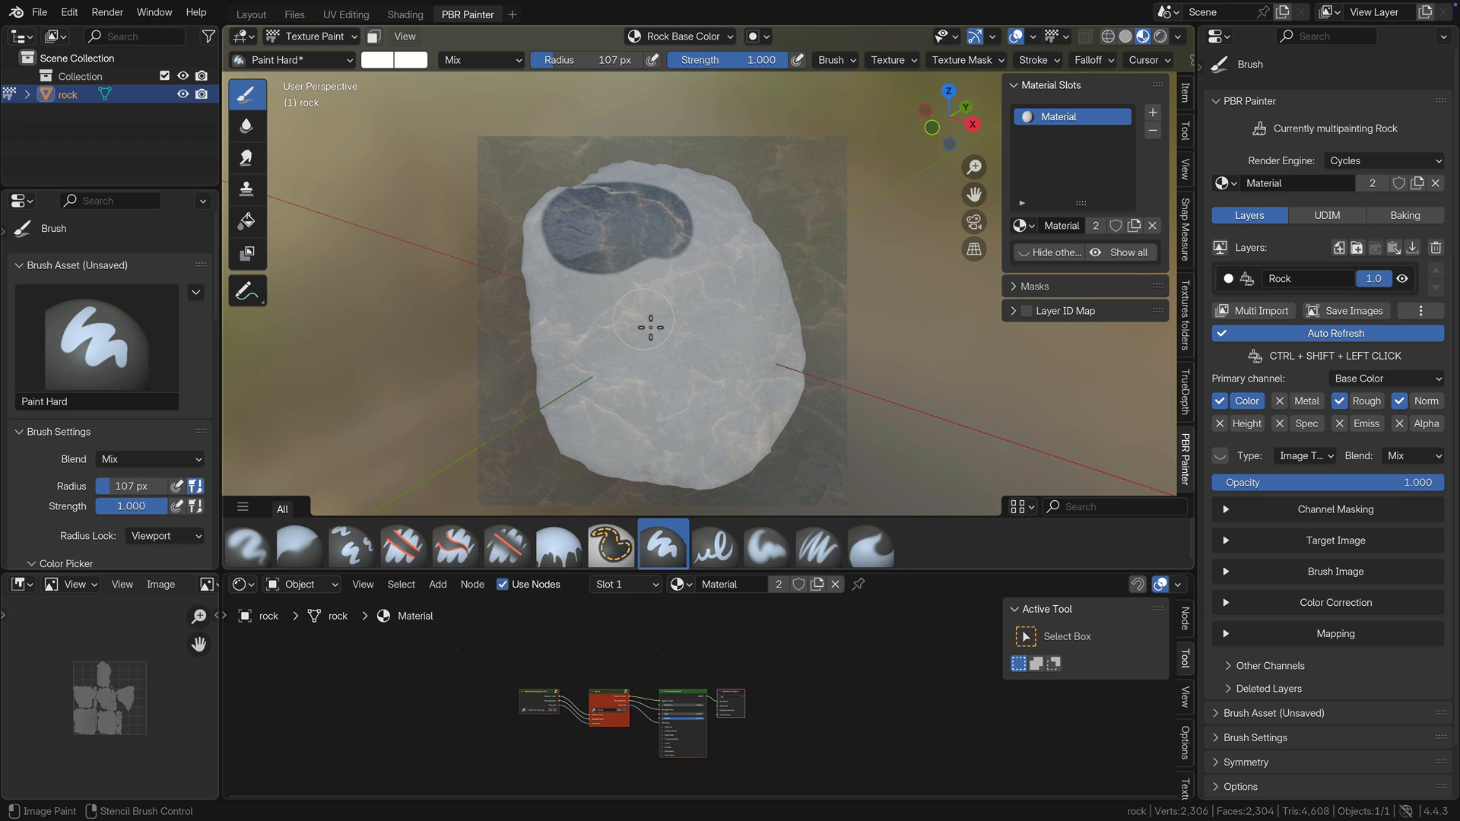
{"action": "mouse_move", "coordinate": [629, 299]}
{"action": "left_mouse_down", "text": "ctrl+shift"}
{"action": "mouse_move", "coordinate": [595, 324]}
{"action": "mouse_move", "coordinate": [642, 329]}
{"action": "mouse_move", "coordinate": [693, 297]}
{"action": "mouse_move", "coordinate": [694, 275]}
{"action": "left_mouse_up", "text": "ctrl+shift"}
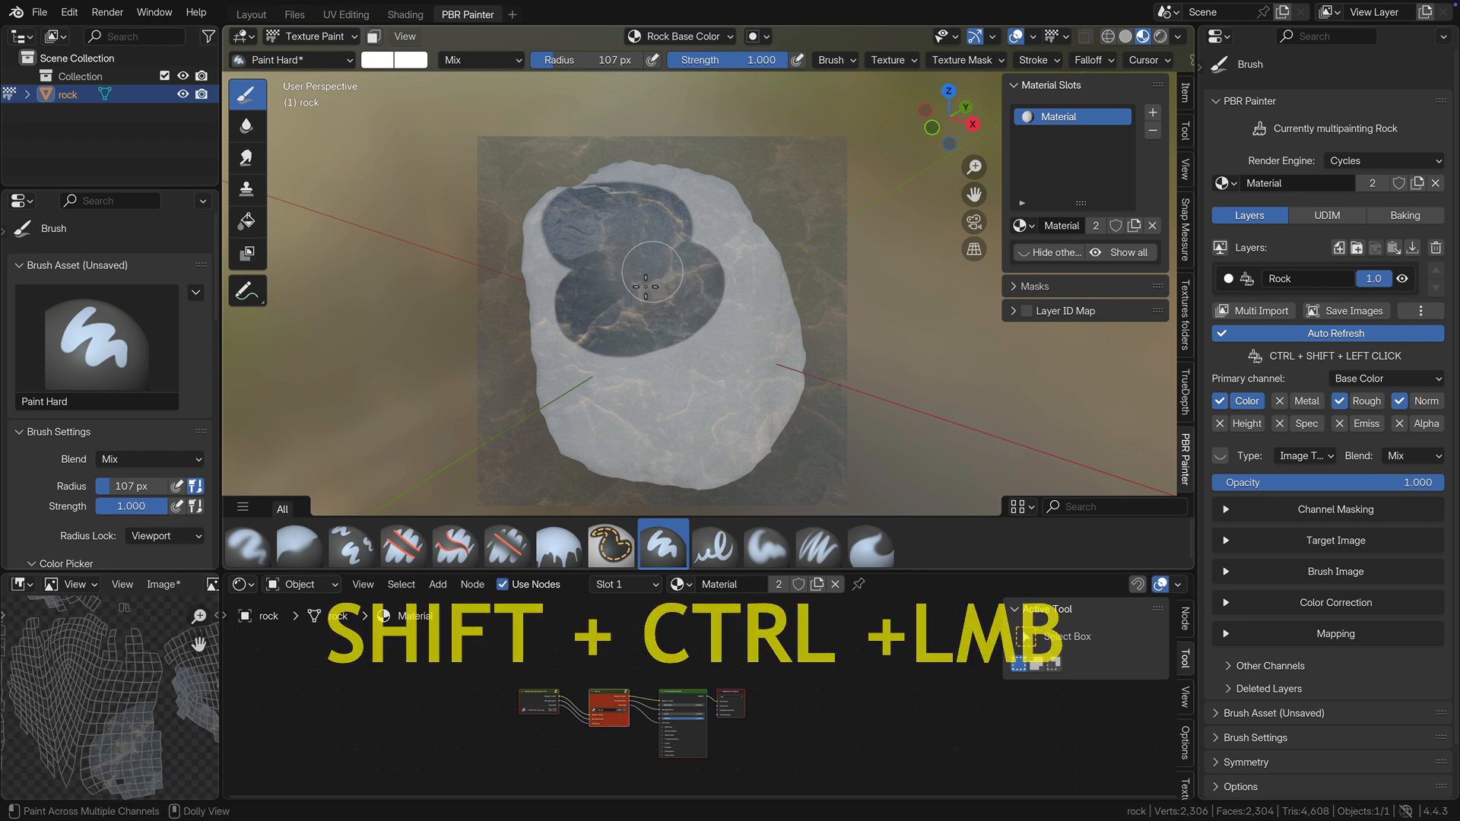
{"action": "mouse_move", "coordinate": [583, 304]}
{"action": "left_mouse_down", "text": "ctrl+shift"}
{"action": "mouse_move", "coordinate": [587, 343]}
{"action": "mouse_move", "coordinate": [685, 348]}
{"action": "mouse_move", "coordinate": [715, 297]}
{"action": "mouse_move", "coordinate": [706, 270]}
{"action": "mouse_move", "coordinate": [664, 272]}
{"action": "mouse_move", "coordinate": [641, 296]}
{"action": "left_mouse_up", "text": "ctrl+shift"}
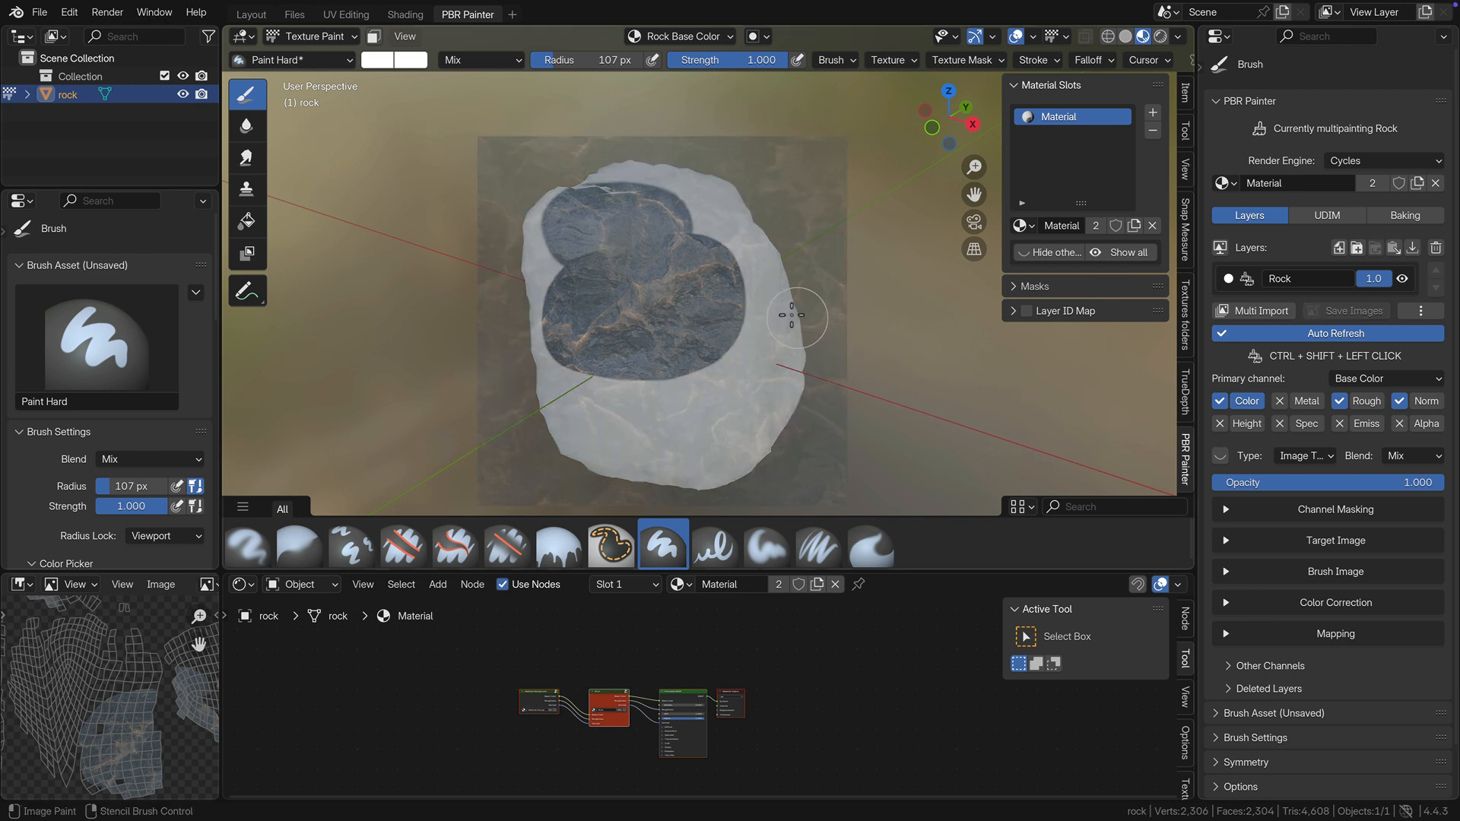
{"action": "mouse_move", "coordinate": [726, 262]}
{"action": "left_mouse_down", "text": "ctrl+shift"}
{"action": "mouse_move", "coordinate": [711, 228]}
{"action": "mouse_move", "coordinate": [756, 268]}
{"action": "mouse_move", "coordinate": [723, 210]}
{"action": "mouse_move", "coordinate": [688, 194]}
{"action": "mouse_move", "coordinate": [626, 186]}
{"action": "mouse_move", "coordinate": [583, 196]}
{"action": "mouse_move", "coordinate": [648, 195]}
{"action": "mouse_move", "coordinate": [552, 225]}
{"action": "mouse_move", "coordinate": [540, 276]}
{"action": "mouse_move", "coordinate": [567, 429]}
{"action": "mouse_move", "coordinate": [674, 482]}
{"action": "mouse_move", "coordinate": [738, 468]}
{"action": "mouse_move", "coordinate": [787, 308]}
{"action": "mouse_move", "coordinate": [646, 387]}
{"action": "mouse_move", "coordinate": [593, 380]}
{"action": "mouse_move", "coordinate": [654, 441]}
{"action": "mouse_move", "coordinate": [754, 394]}
{"action": "mouse_move", "coordinate": [669, 437]}
{"action": "mouse_move", "coordinate": [631, 404]}
{"action": "left_mouse_up", "text": "ctrl+shift"}
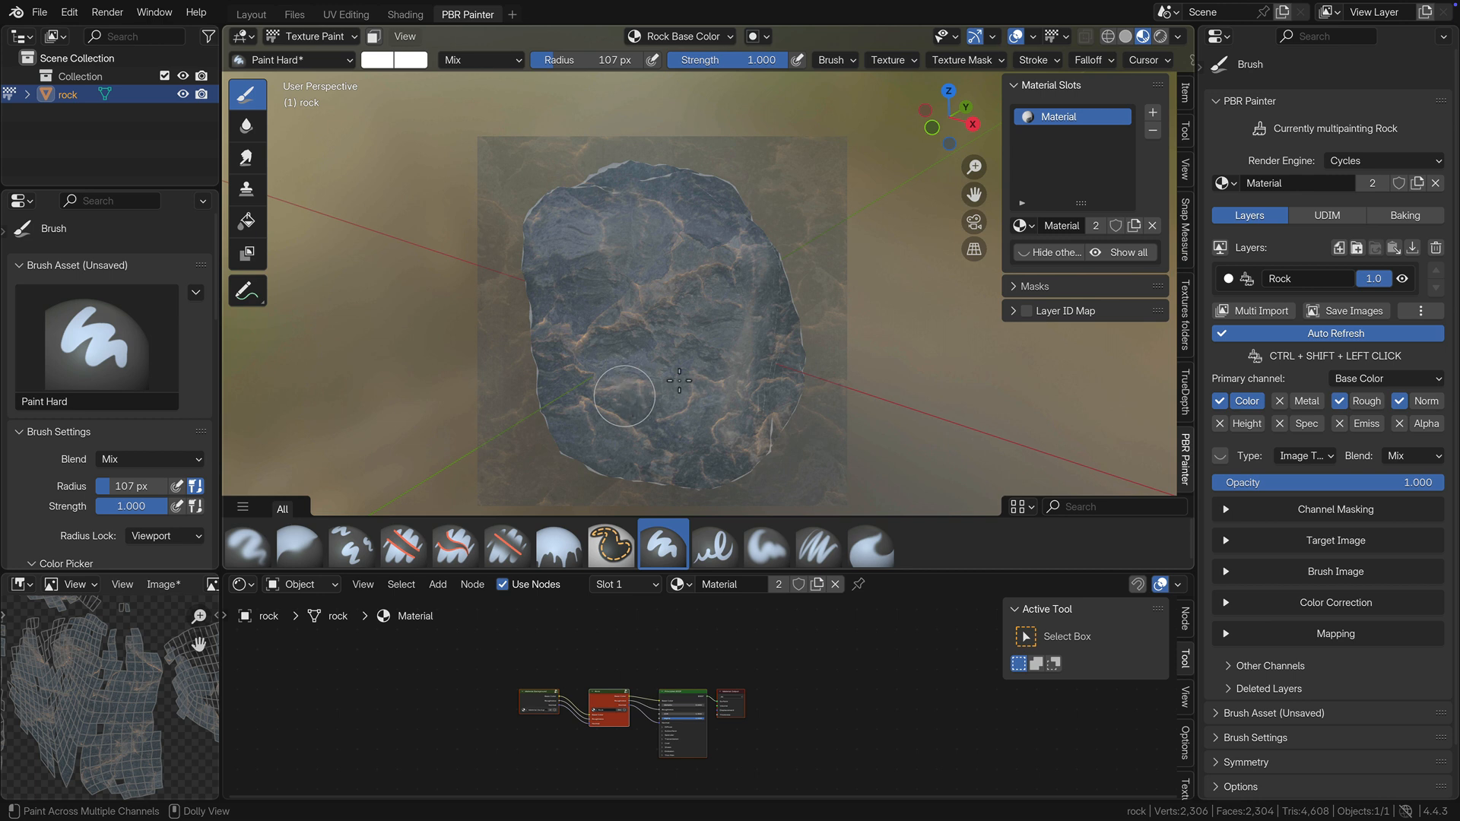
{"action": "middle_click_drag", "start_coordinate": [679, 381], "coordinate": [696, 381]}
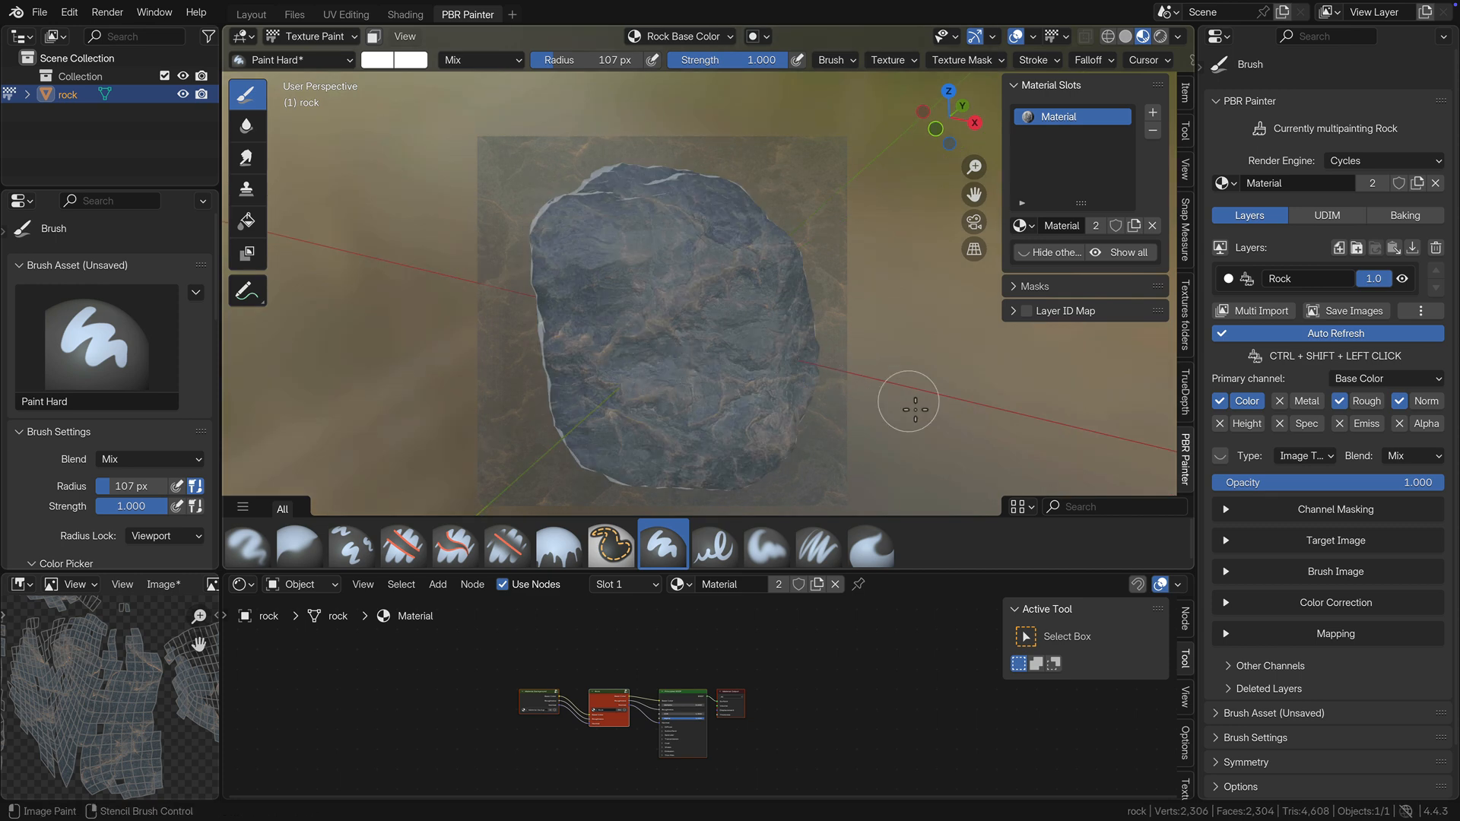
Paint the stencilled texture over the blank side next to the front and over the unpainted patches on the rock's top.
{"action": "mouse_move", "coordinate": [906, 397]}
{"action": "middle_mouse_down"}
{"action": "mouse_move", "coordinate": [1012, 411]}
{"action": "mouse_move", "coordinate": [1085, 398]}
{"action": "mouse_move", "coordinate": [1052, 390]}
{"action": "middle_mouse_up"}
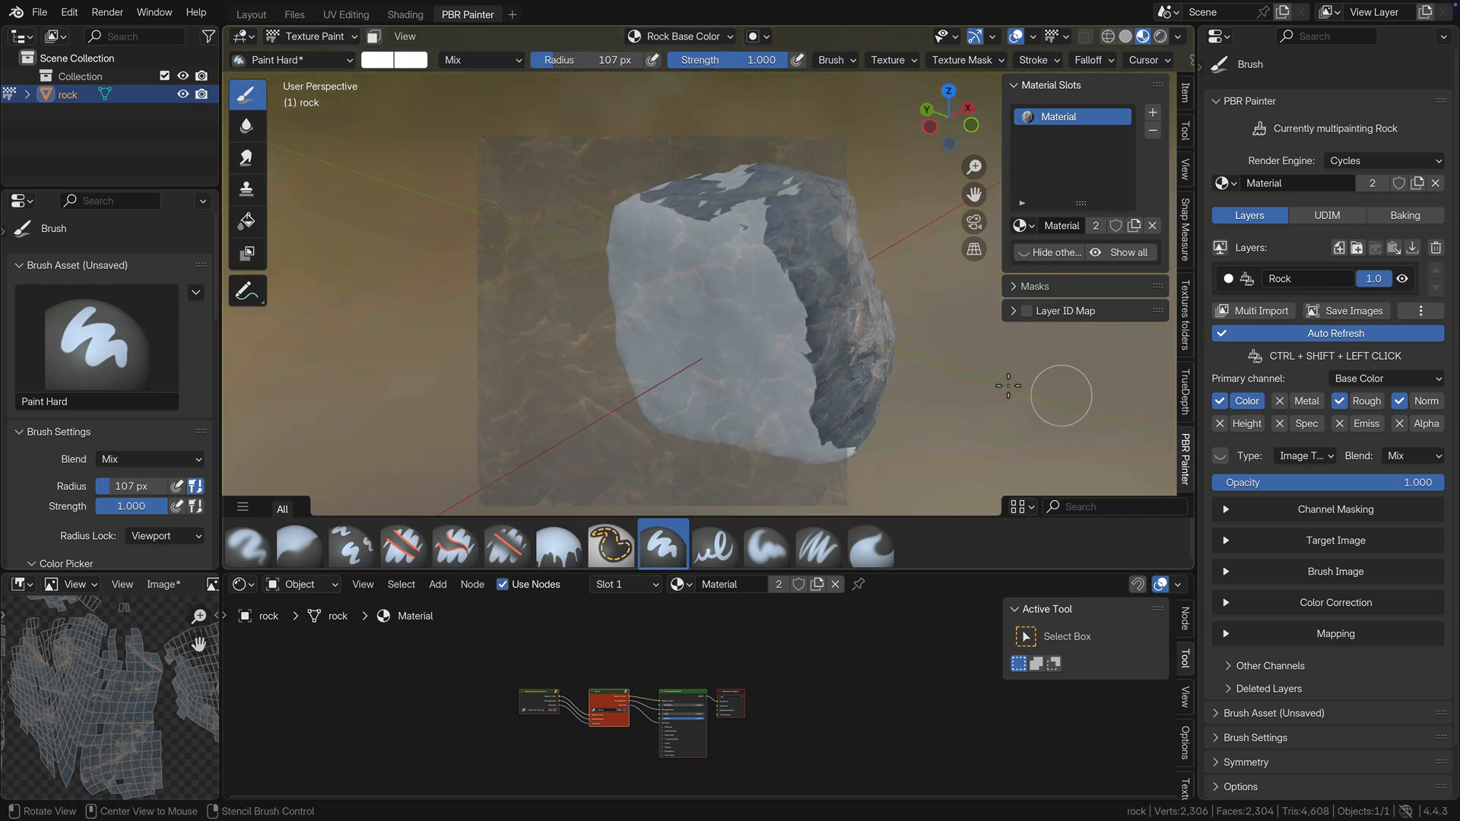
{"action": "mouse_move", "coordinate": [807, 296]}
{"action": "left_mouse_down", "text": "ctrl+shift"}
{"action": "mouse_move", "coordinate": [730, 228]}
{"action": "mouse_move", "coordinate": [748, 220]}
{"action": "mouse_move", "coordinate": [794, 314]}
{"action": "mouse_move", "coordinate": [782, 339]}
{"action": "mouse_move", "coordinate": [684, 228]}
{"action": "mouse_move", "coordinate": [631, 239]}
{"action": "mouse_move", "coordinate": [650, 335]}
{"action": "mouse_move", "coordinate": [690, 262]}
{"action": "mouse_move", "coordinate": [662, 371]}
{"action": "mouse_move", "coordinate": [677, 406]}
{"action": "mouse_move", "coordinate": [824, 444]}
{"action": "mouse_move", "coordinate": [734, 418]}
{"action": "mouse_move", "coordinate": [726, 380]}
{"action": "mouse_move", "coordinate": [791, 369]}
{"action": "mouse_move", "coordinate": [775, 335]}
{"action": "mouse_move", "coordinate": [861, 462]}
{"action": "left_mouse_up", "text": "ctrl+shift"}
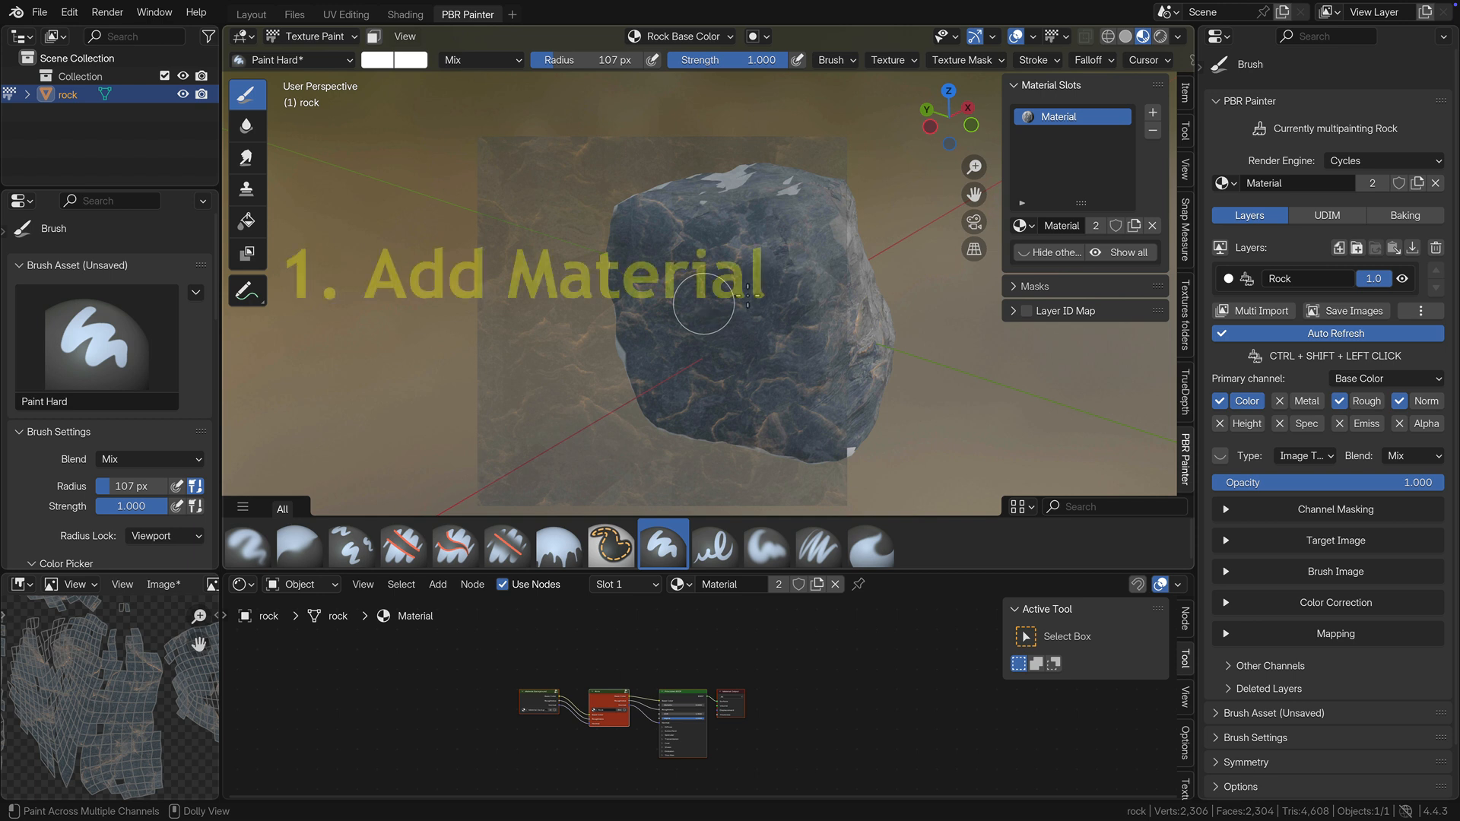
{"action": "mouse_move", "coordinate": [968, 385]}
{"action": "middle_mouse_down"}
{"action": "mouse_move", "coordinate": [984, 398]}
{"action": "mouse_move", "coordinate": [857, 365]}
{"action": "middle_mouse_up"}
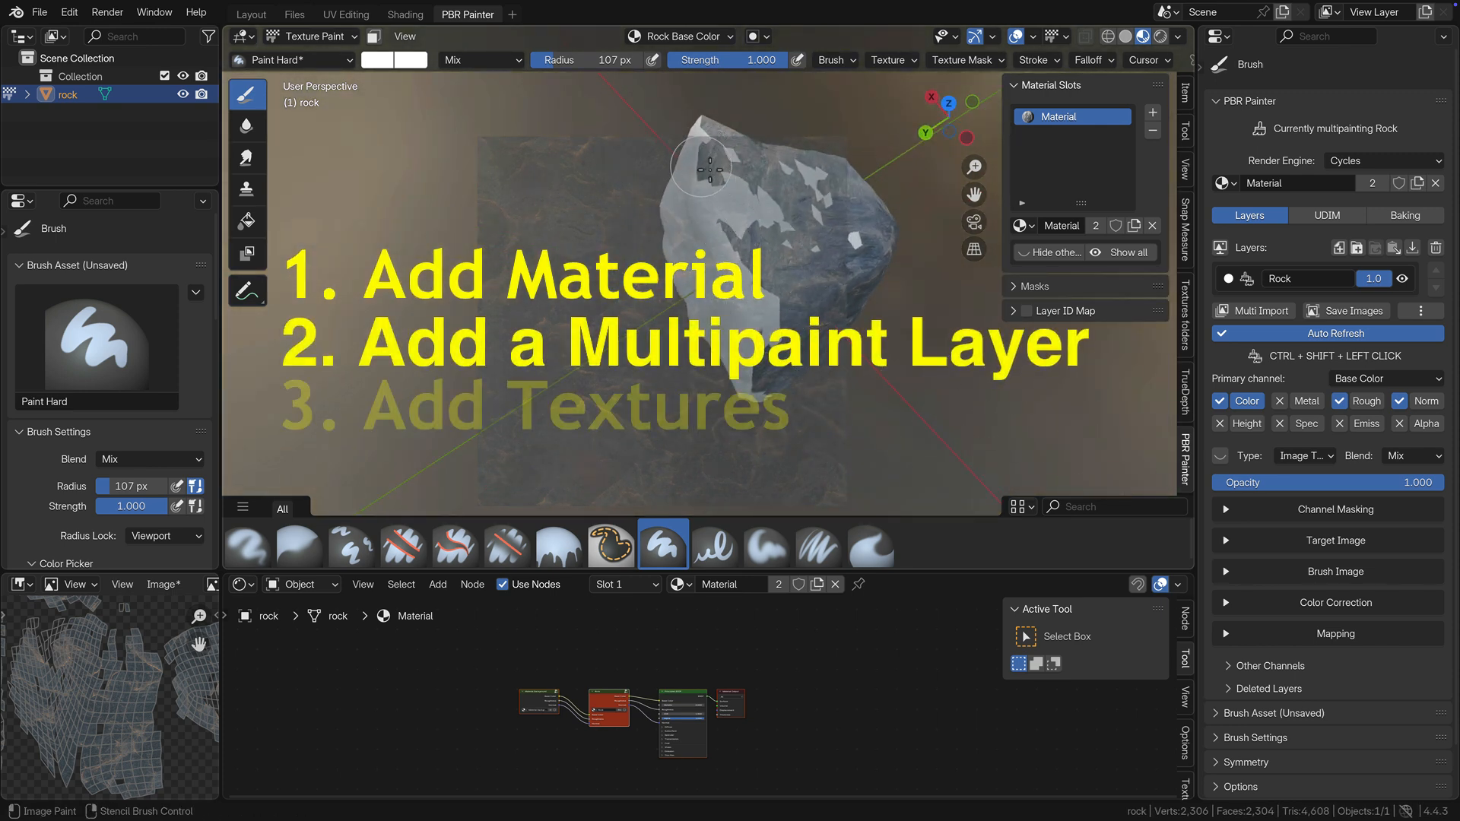
{"action": "mouse_move", "coordinate": [704, 165]}
{"action": "left_mouse_down", "text": "ctrl+shift"}
{"action": "mouse_move", "coordinate": [714, 228]}
{"action": "mouse_move", "coordinate": [741, 163]}
{"action": "mouse_move", "coordinate": [817, 190]}
{"action": "mouse_move", "coordinate": [806, 228]}
{"action": "left_mouse_up", "text": "ctrl+shift"}
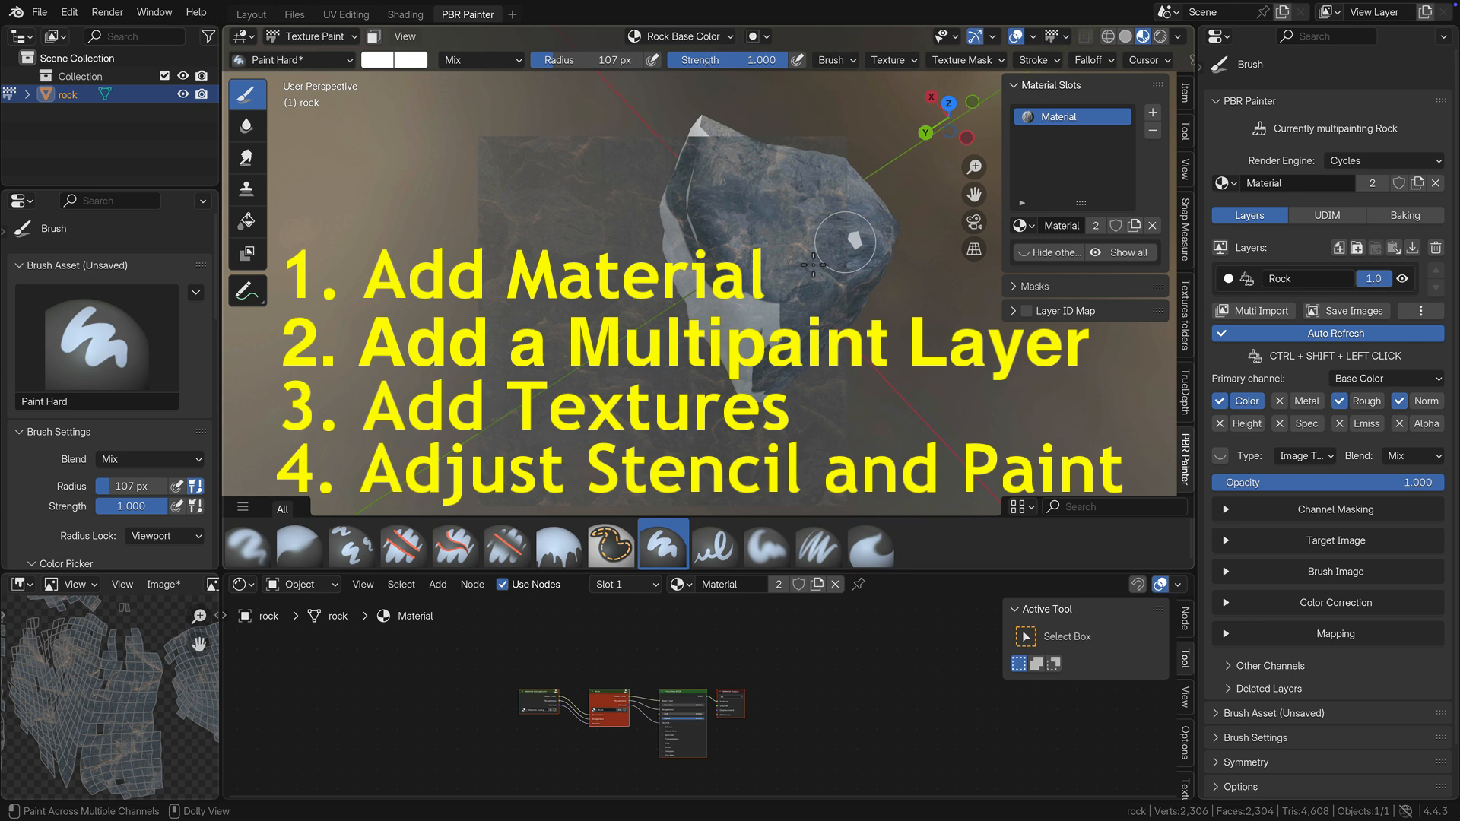
{"action": "left_click_drag", "start_coordinate": [812, 264], "coordinate": [812, 265], "text": "ctrl+shift"}
{"action": "middle_click_drag", "start_coordinate": [805, 256], "coordinate": [844, 263]}
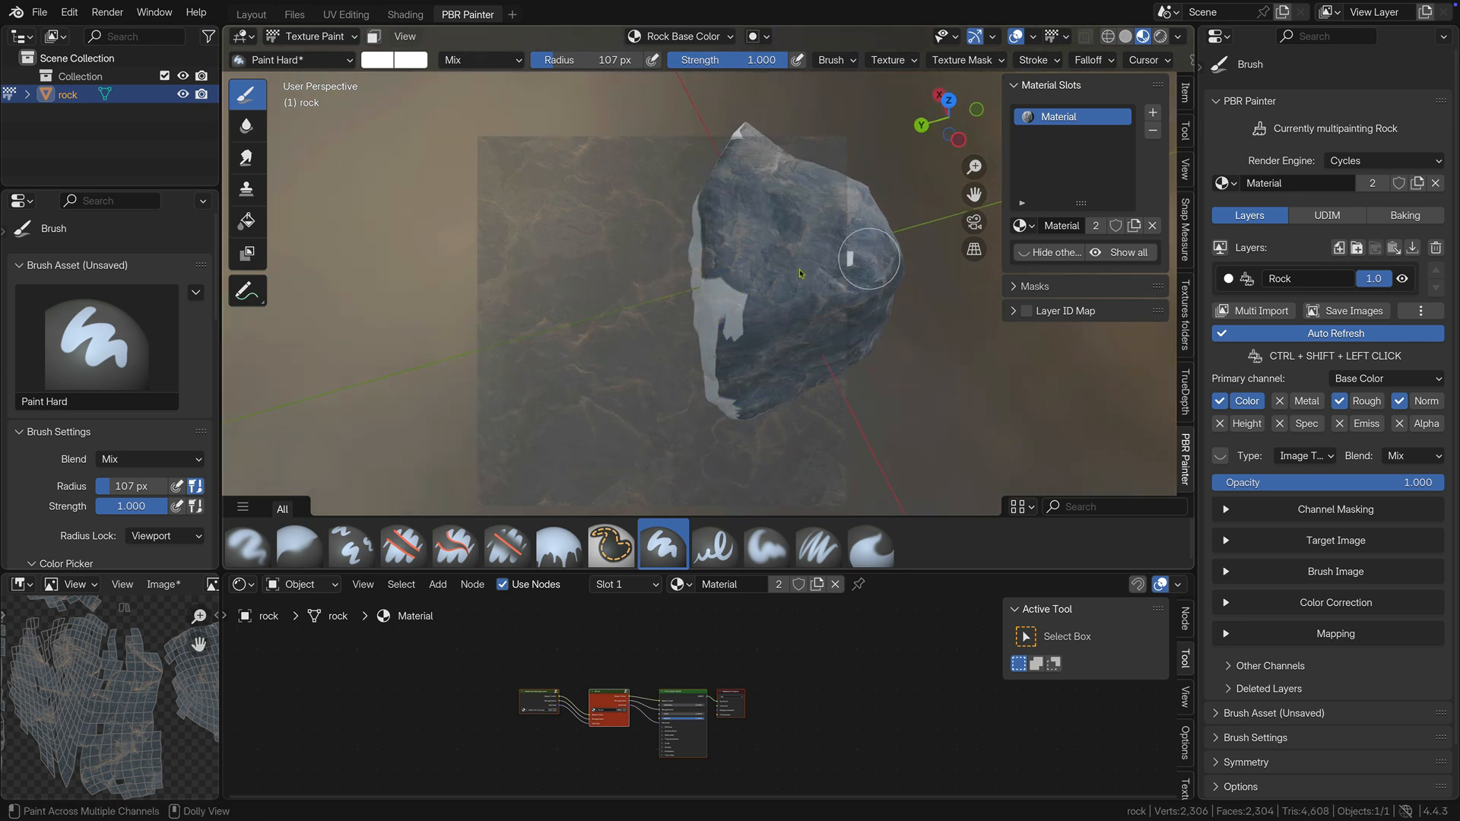
{"action": "middle_click_drag", "start_coordinate": [875, 262], "coordinate": [839, 264]}
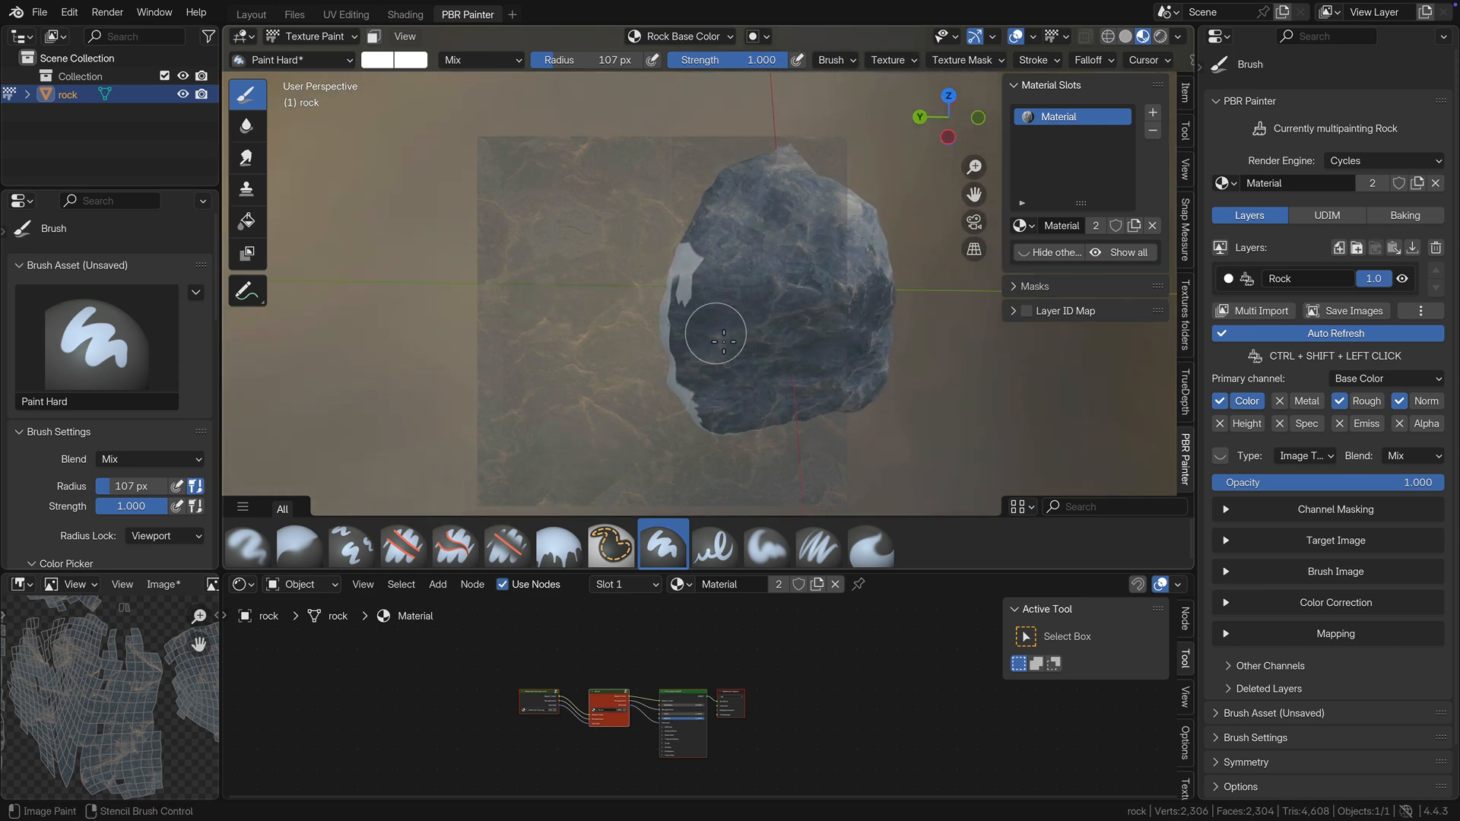
Paint the stencilled texture over the unpainted back of the rock and the gaps on its remaining side.
{"action": "middle_click_drag", "start_coordinate": [720, 319], "coordinate": [795, 258]}
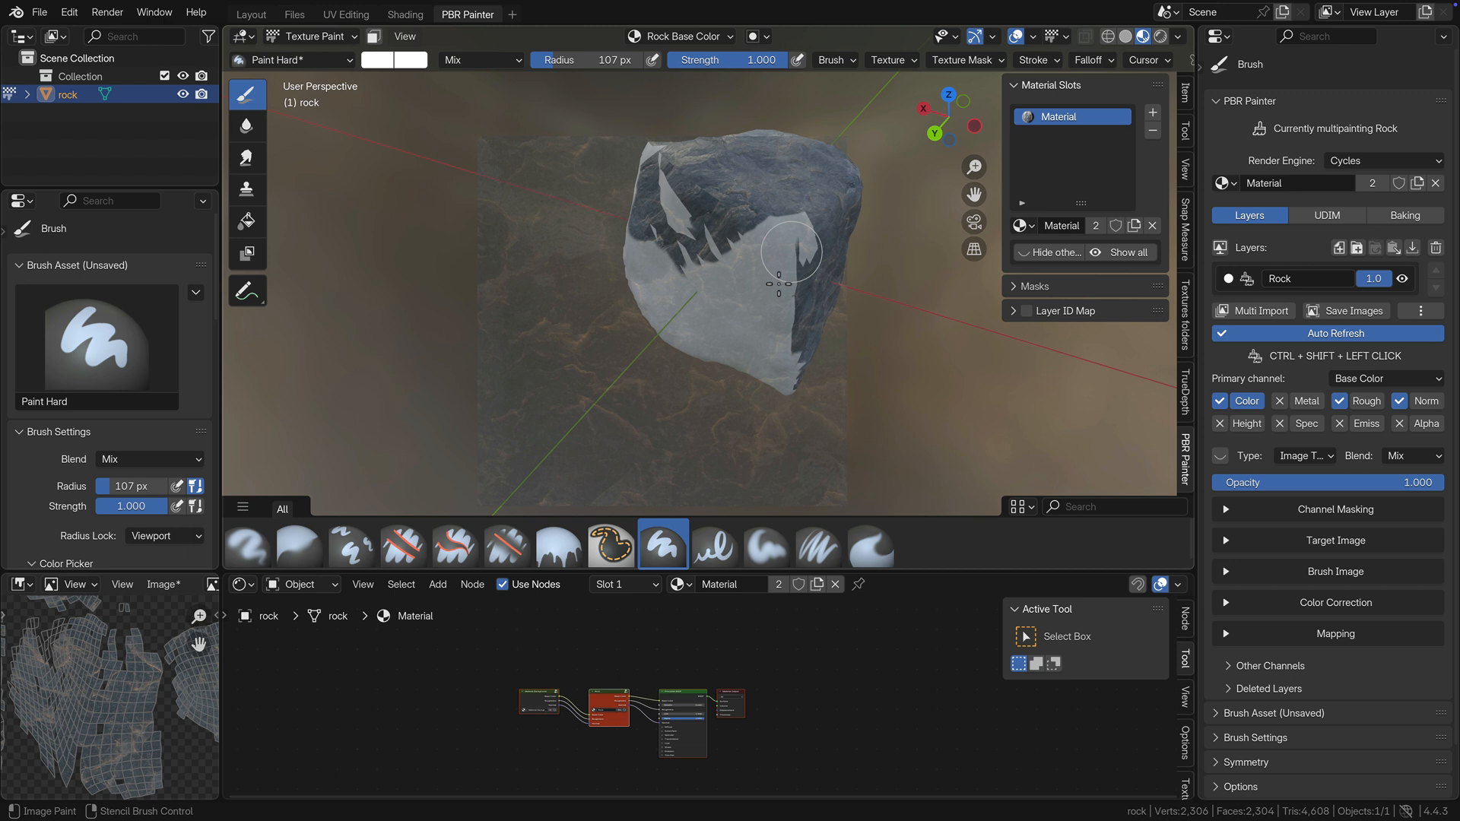
{"action": "mouse_move", "coordinate": [802, 256]}
{"action": "left_mouse_down", "text": "ctrl+shift"}
{"action": "mouse_move", "coordinate": [669, 215]}
{"action": "mouse_move", "coordinate": [645, 251]}
{"action": "mouse_move", "coordinate": [655, 293]}
{"action": "mouse_move", "coordinate": [765, 294]}
{"action": "mouse_move", "coordinate": [805, 310]}
{"action": "mouse_move", "coordinate": [687, 316]}
{"action": "mouse_move", "coordinate": [789, 391]}
{"action": "mouse_move", "coordinate": [753, 352]}
{"action": "left_mouse_up", "text": "ctrl+shift"}
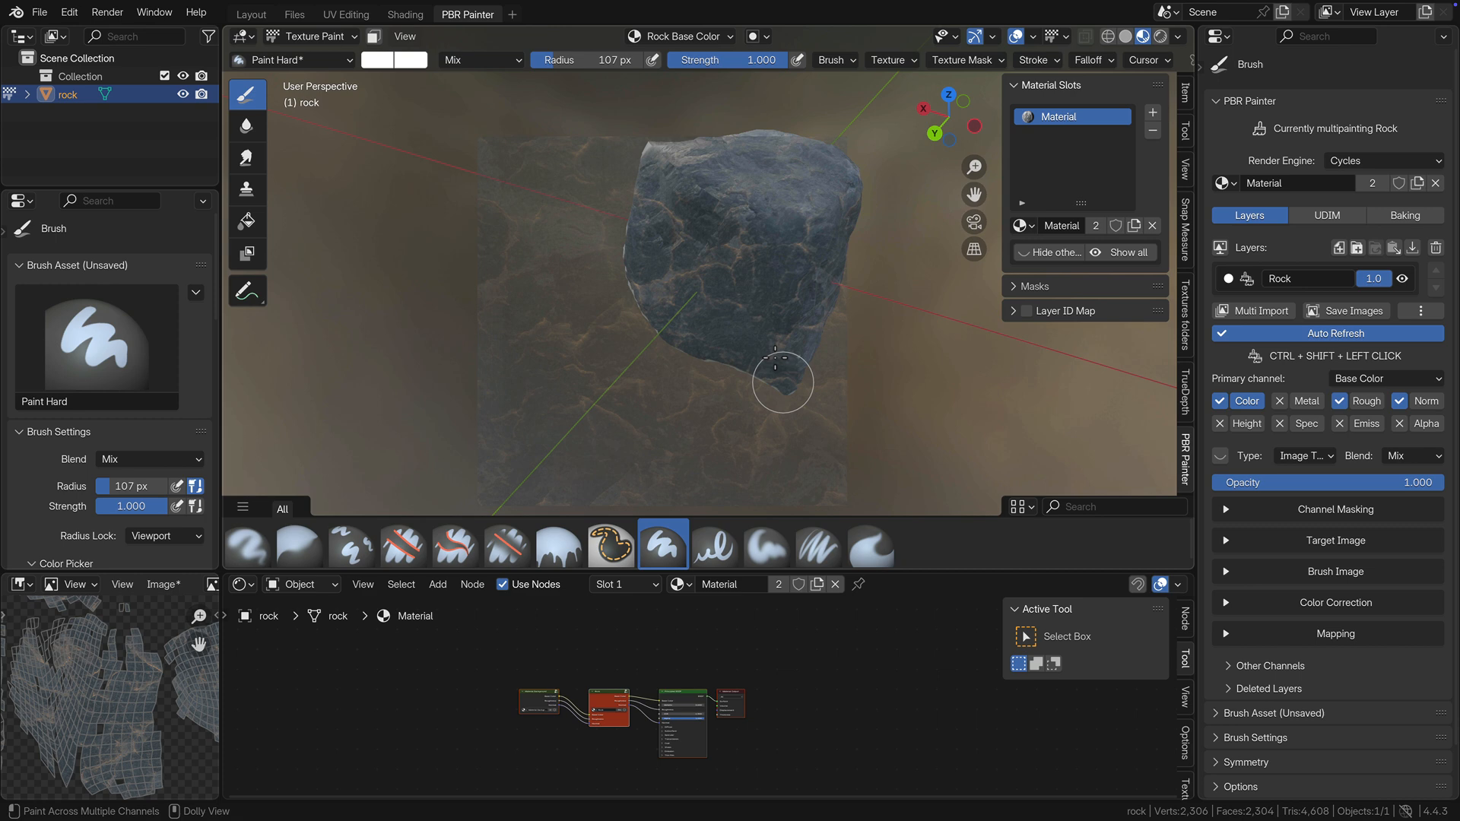
{"action": "mouse_move", "coordinate": [677, 287]}
{"action": "middle_mouse_down"}
{"action": "mouse_move", "coordinate": [907, 287]}
{"action": "mouse_move", "coordinate": [862, 244]}
{"action": "middle_mouse_up"}
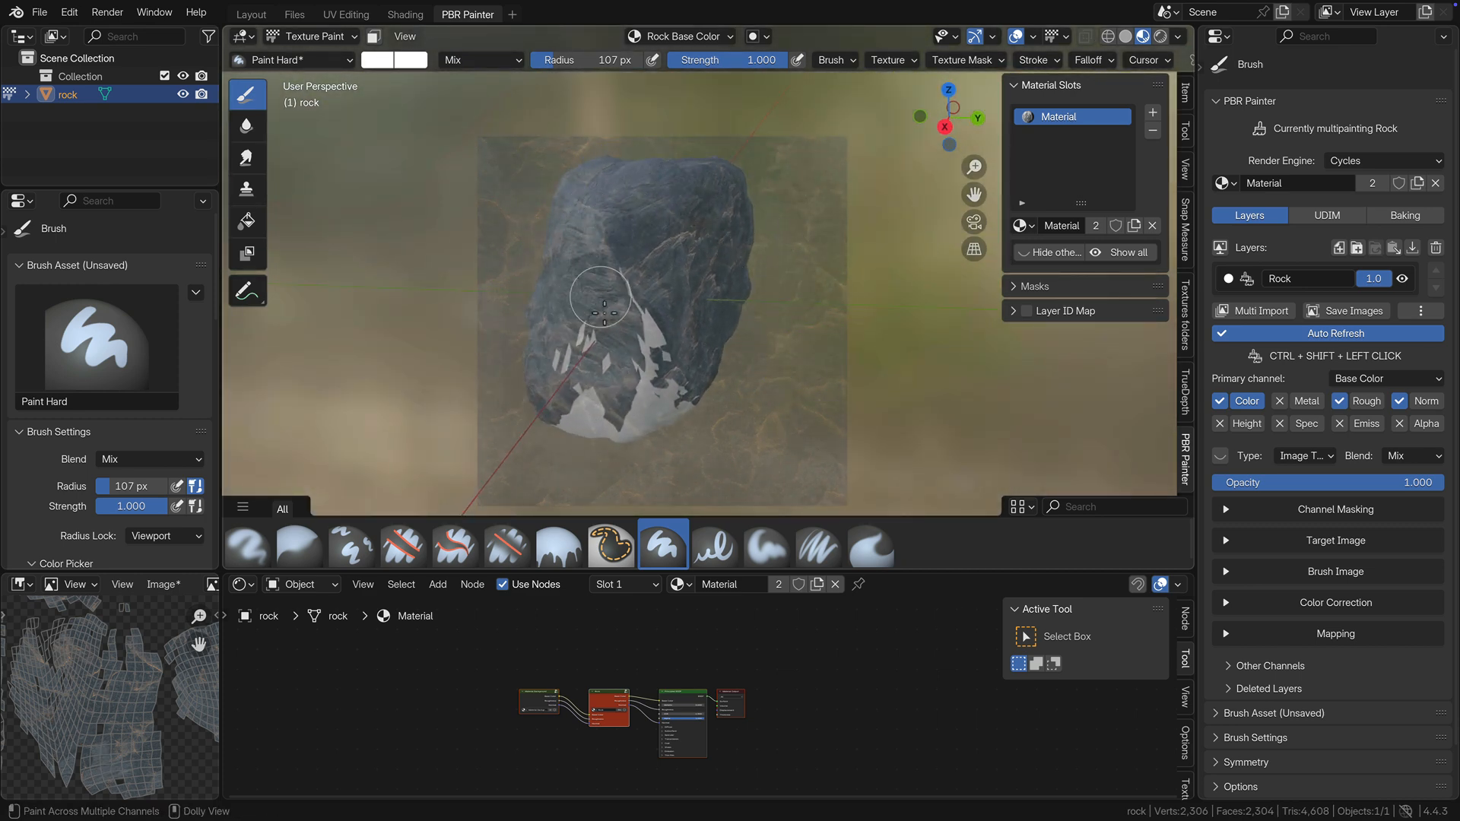
{"action": "mouse_move", "coordinate": [605, 312]}
{"action": "left_mouse_down"}
{"action": "mouse_move", "coordinate": [578, 373]}
{"action": "mouse_move", "coordinate": [608, 422]}
{"action": "mouse_move", "coordinate": [653, 373]}
{"action": "mouse_move", "coordinate": [657, 292]}
{"action": "mouse_move", "coordinate": [631, 285]}
{"action": "mouse_move", "coordinate": [673, 397]}
{"action": "mouse_move", "coordinate": [608, 421]}
{"action": "left_mouse_up"}
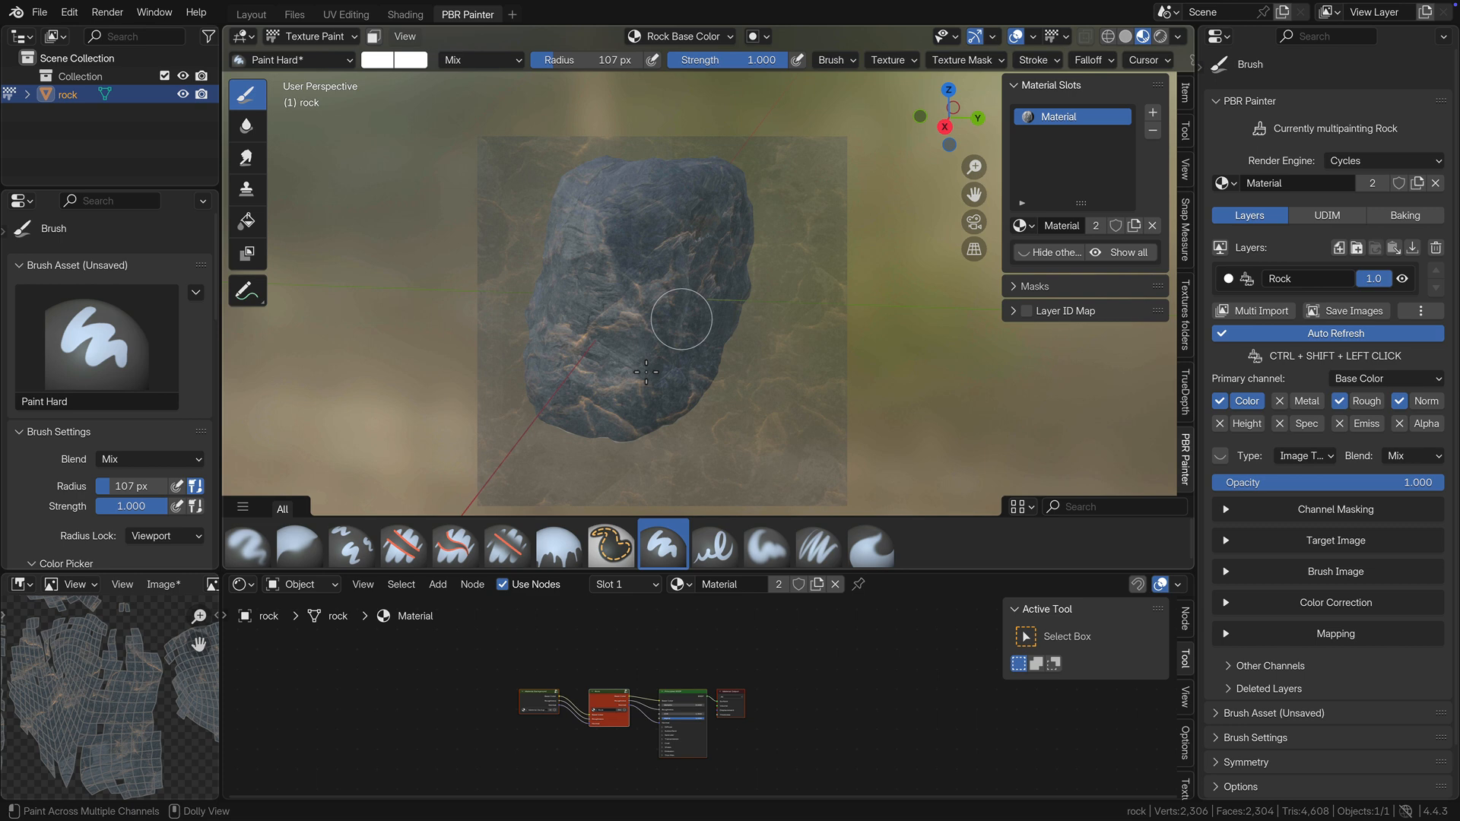
Paint the stencilled texture over the rock's blank underside and the leftover unpainted patches, and save the painted images.
{"action": "mouse_move", "coordinate": [646, 371]}
{"action": "middle_mouse_down"}
{"action": "mouse_move", "coordinate": [673, 194]}
{"action": "mouse_move", "coordinate": [574, 234]}
{"action": "middle_mouse_up"}
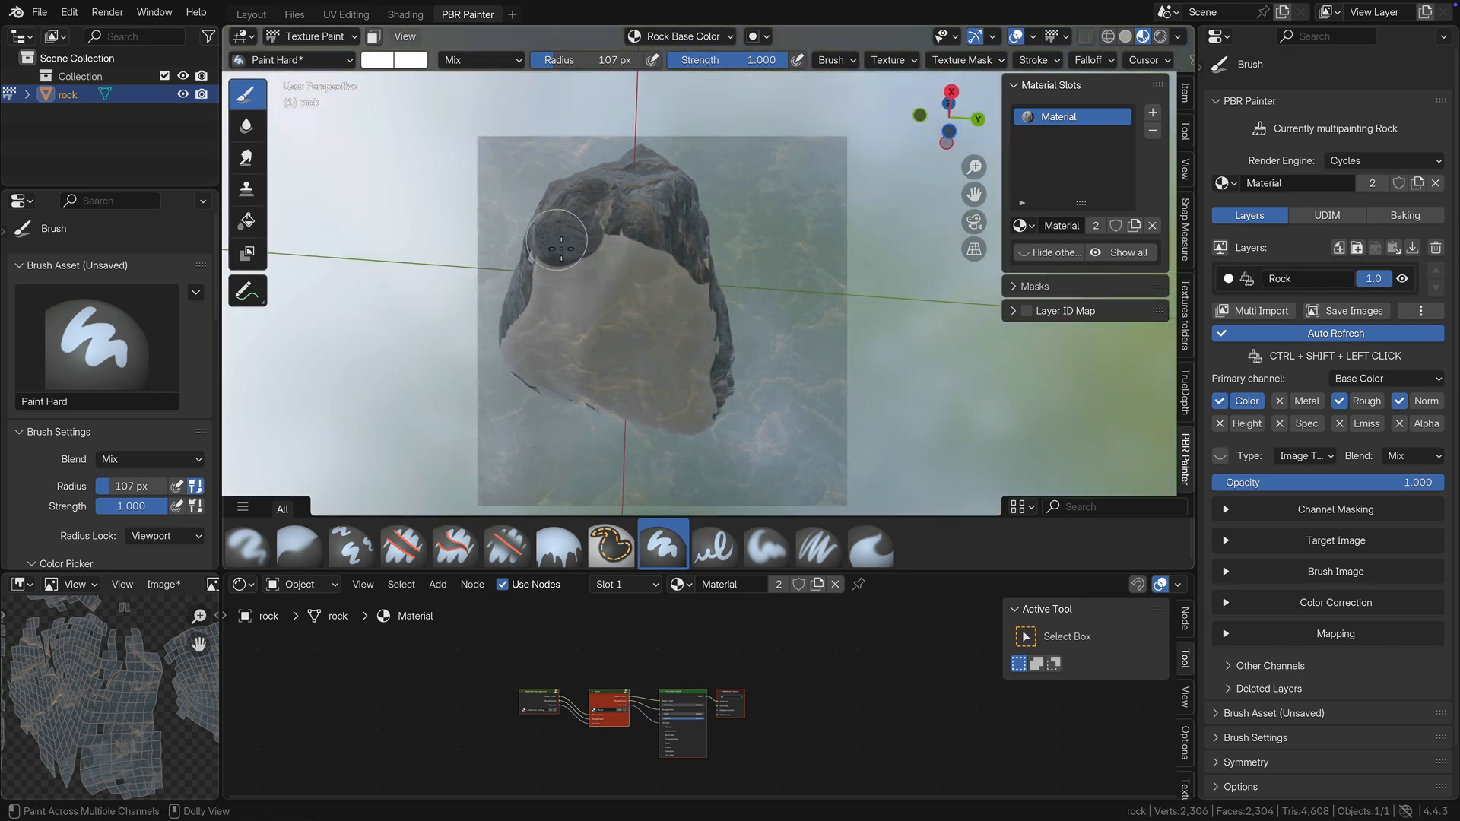
{"action": "mouse_move", "coordinate": [561, 248]}
{"action": "left_mouse_down"}
{"action": "mouse_move", "coordinate": [543, 274]}
{"action": "mouse_move", "coordinate": [616, 243]}
{"action": "mouse_move", "coordinate": [715, 262]}
{"action": "mouse_move", "coordinate": [718, 304]}
{"action": "mouse_move", "coordinate": [608, 327]}
{"action": "mouse_move", "coordinate": [566, 320]}
{"action": "mouse_move", "coordinate": [529, 348]}
{"action": "mouse_move", "coordinate": [677, 385]}
{"action": "mouse_move", "coordinate": [536, 384]}
{"action": "mouse_move", "coordinate": [616, 426]}
{"action": "mouse_move", "coordinate": [736, 386]}
{"action": "left_mouse_up"}
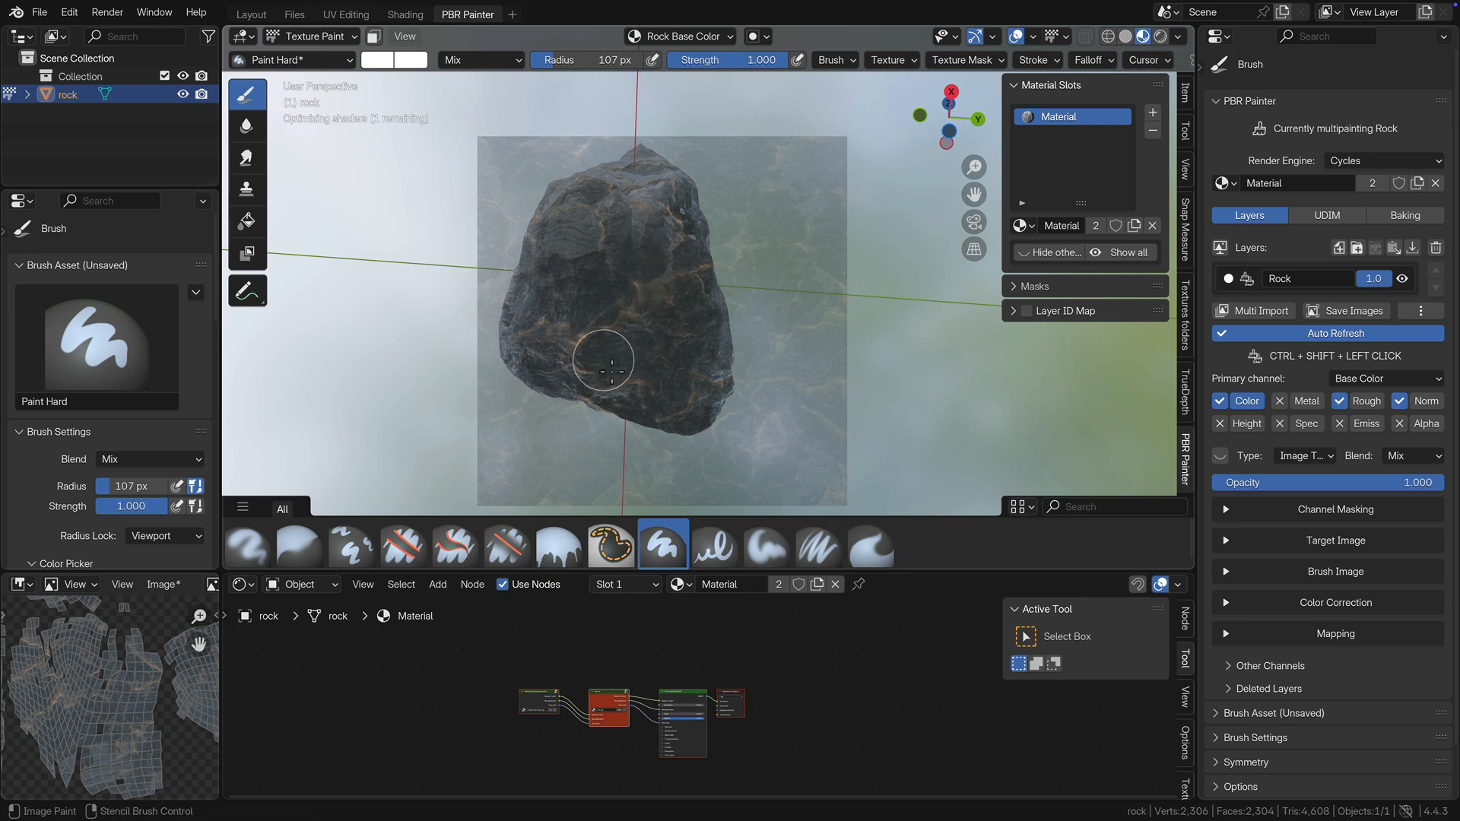
{"action": "mouse_move", "coordinate": [611, 371]}
{"action": "middle_mouse_down"}
{"action": "mouse_move", "coordinate": [595, 306]}
{"action": "mouse_move", "coordinate": [723, 226]}
{"action": "middle_mouse_up"}
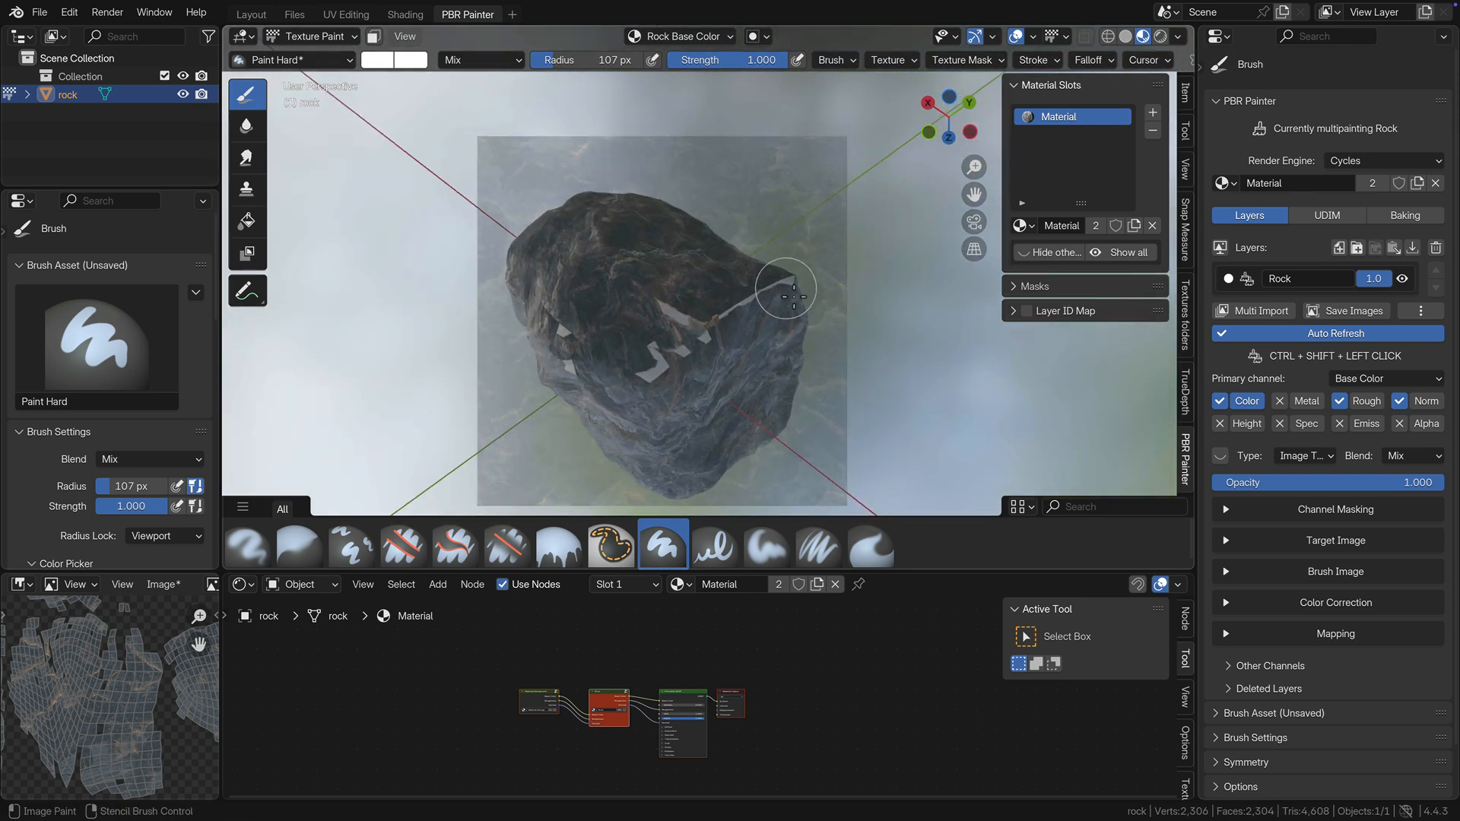
{"action": "mouse_move", "coordinate": [791, 295]}
{"action": "left_mouse_down", "text": "ctrl+shift"}
{"action": "mouse_move", "coordinate": [664, 322]}
{"action": "mouse_move", "coordinate": [635, 363]}
{"action": "mouse_move", "coordinate": [564, 338]}
{"action": "mouse_move", "coordinate": [603, 300]}
{"action": "mouse_move", "coordinate": [661, 441]}
{"action": "mouse_move", "coordinate": [690, 332]}
{"action": "left_mouse_up", "text": "ctrl+shift"}
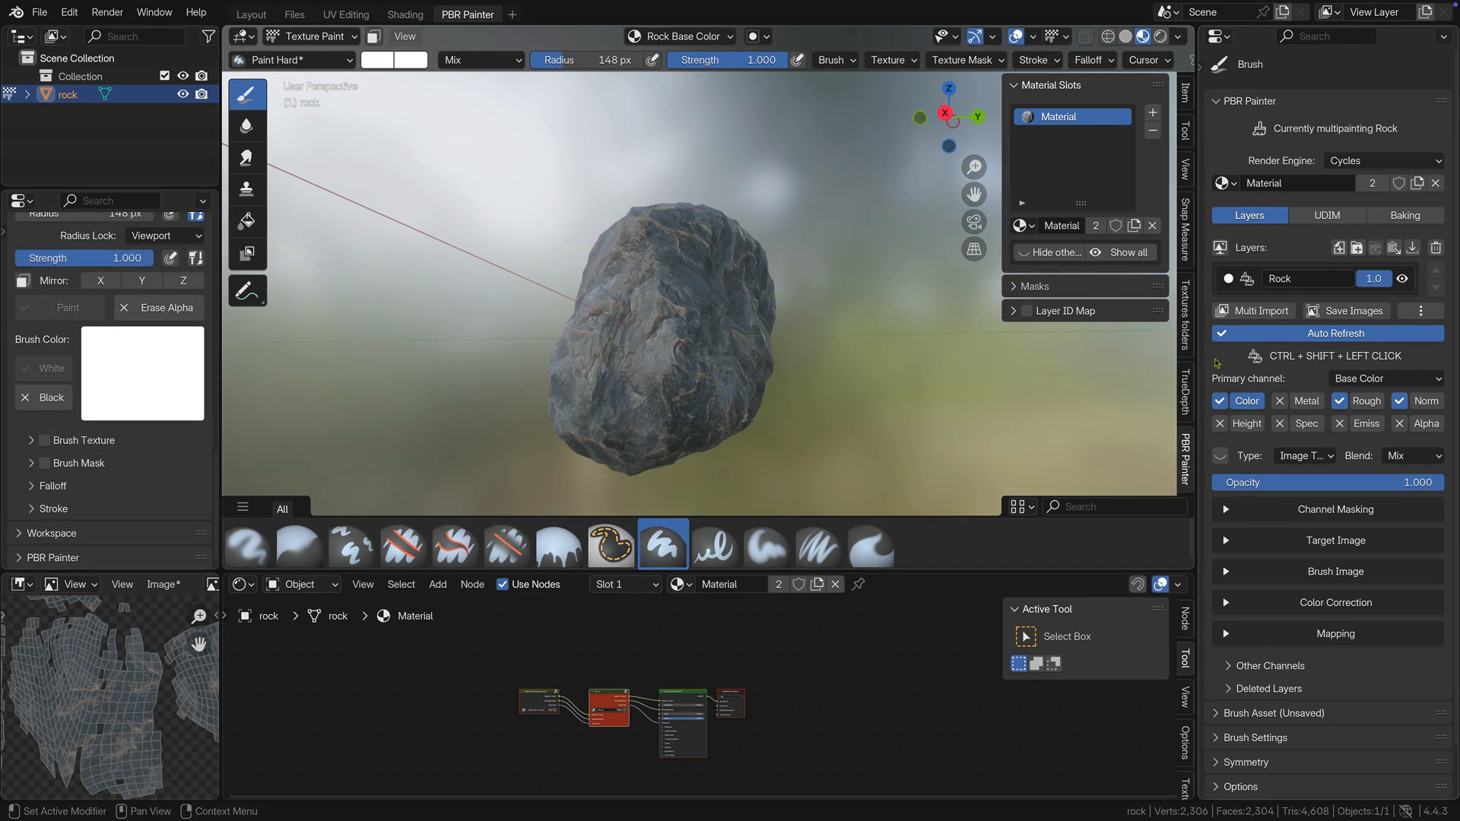
{"action": "left_click", "coordinate": [1354, 313]}
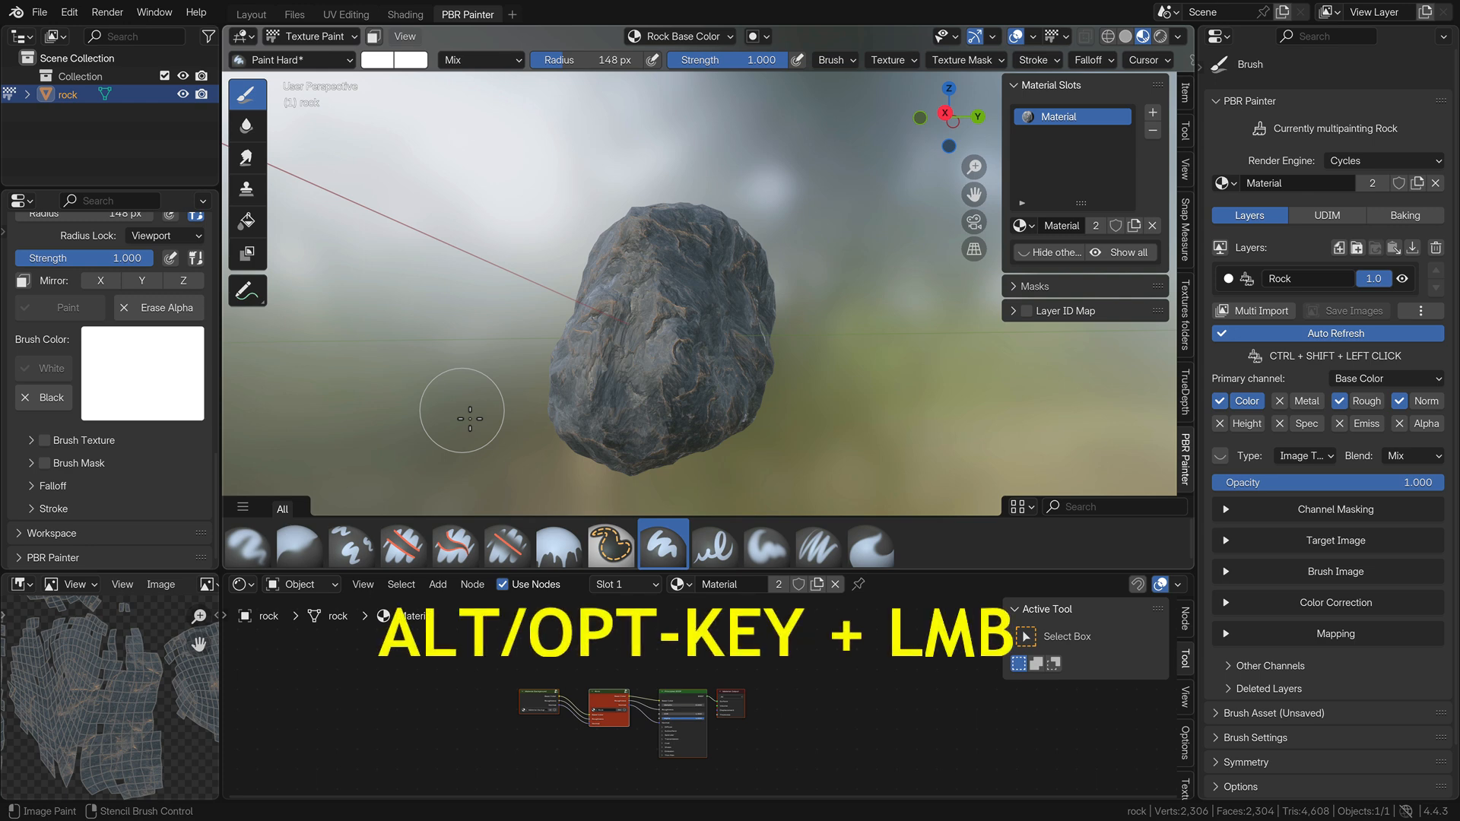
{"action": "mouse_move", "coordinate": [465, 414]}
{"action": "left_mouse_down", "text": "alt"}
{"action": "mouse_move", "coordinate": [514, 388]}
{"action": "mouse_move", "coordinate": [482, 339]}
{"action": "mouse_move", "coordinate": [426, 349]}
{"action": "mouse_move", "coordinate": [391, 391]}
{"action": "mouse_move", "coordinate": [402, 417]}
{"action": "mouse_move", "coordinate": [446, 433]}
{"action": "mouse_move", "coordinate": [630, 430]}
{"action": "left_mouse_up", "text": "alt"}
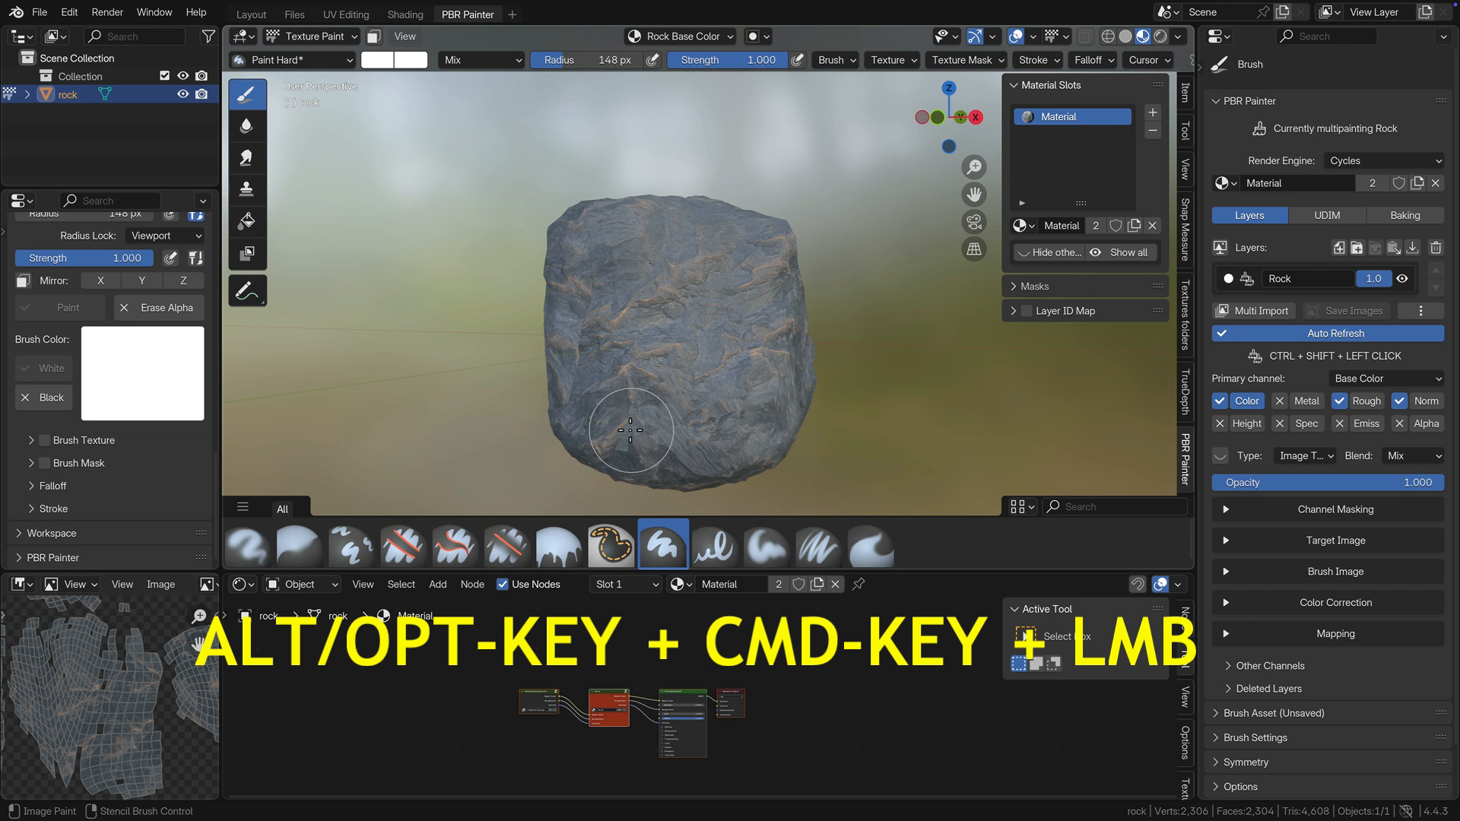
{"action": "mouse_move", "coordinate": [671, 431]}
{"action": "left_mouse_down", "text": "alt+super"}
{"action": "mouse_move", "coordinate": [427, 424]}
{"action": "mouse_move", "coordinate": [409, 407]}
{"action": "mouse_move", "coordinate": [798, 396]}
{"action": "mouse_move", "coordinate": [622, 398]}
{"action": "left_mouse_up", "text": "alt+super"}
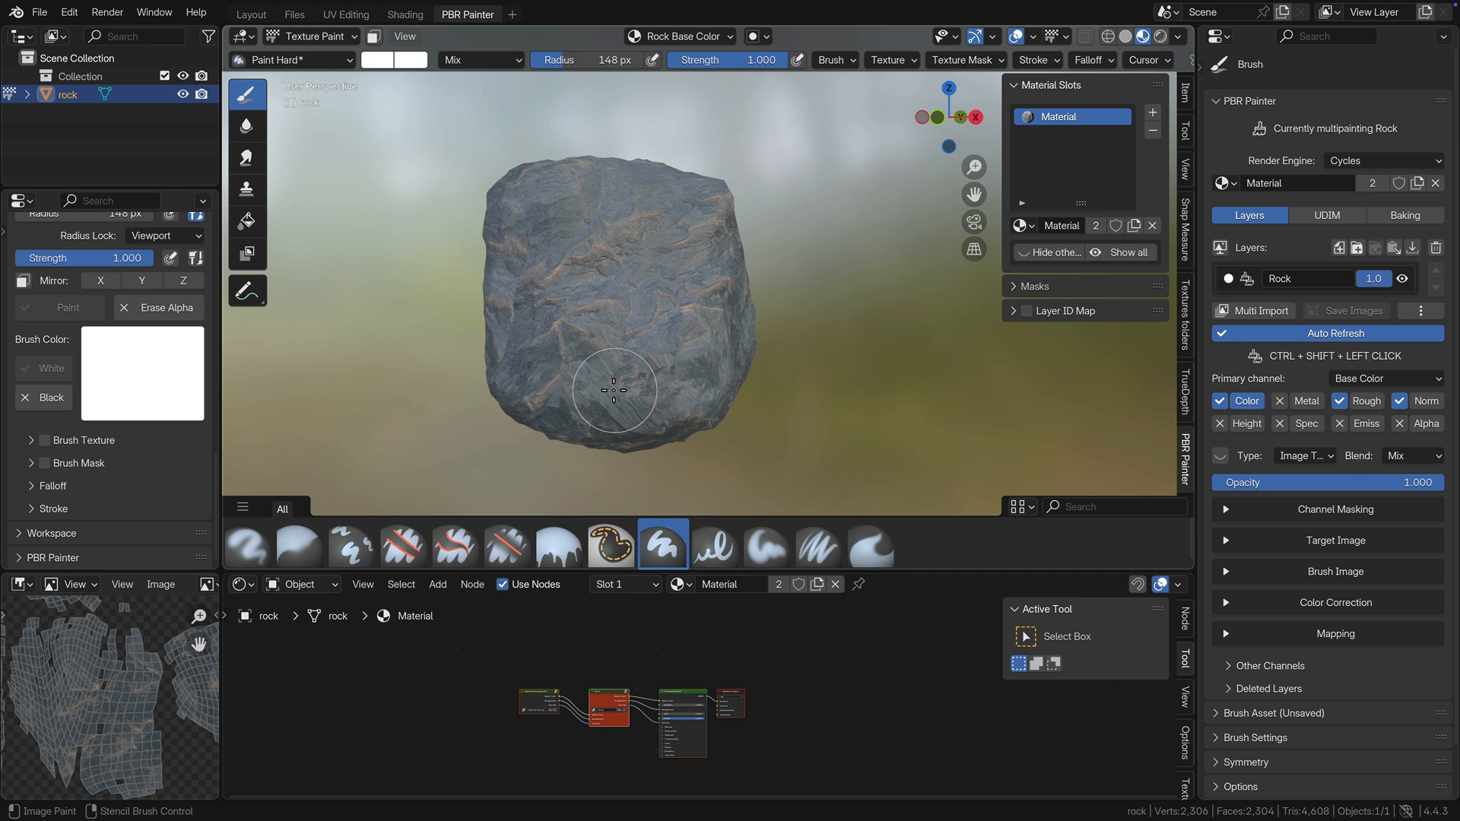
Collapse the Brush Asset and Brush Settings sections, and expand PBR Painter Brush Settings and place it above them.
{"action": "scroll", "coordinate": [39, 287], "scroll_direction": "up", "scroll_amount": 8}
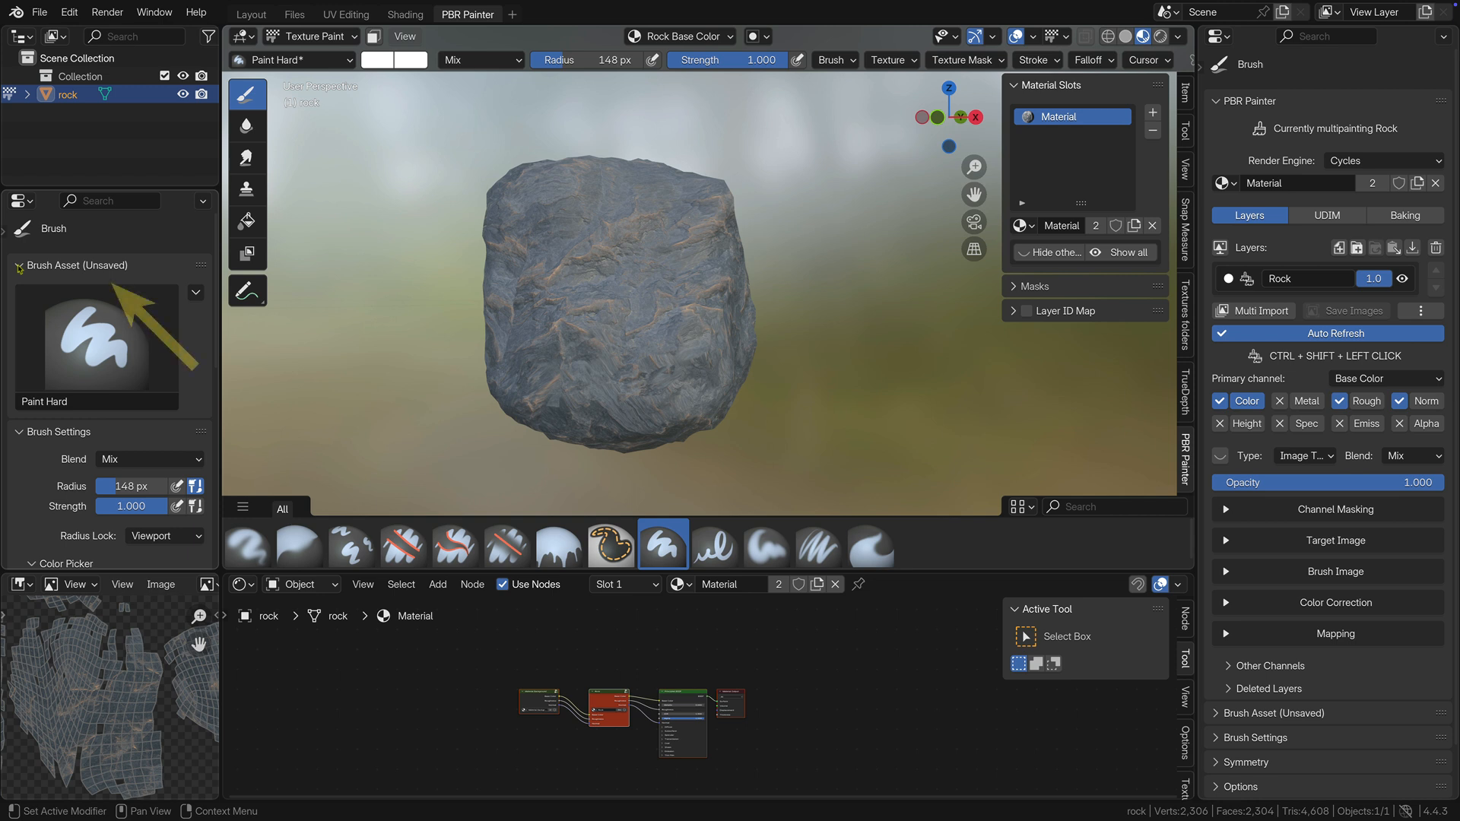
{"action": "left_click", "coordinate": [20, 265]}
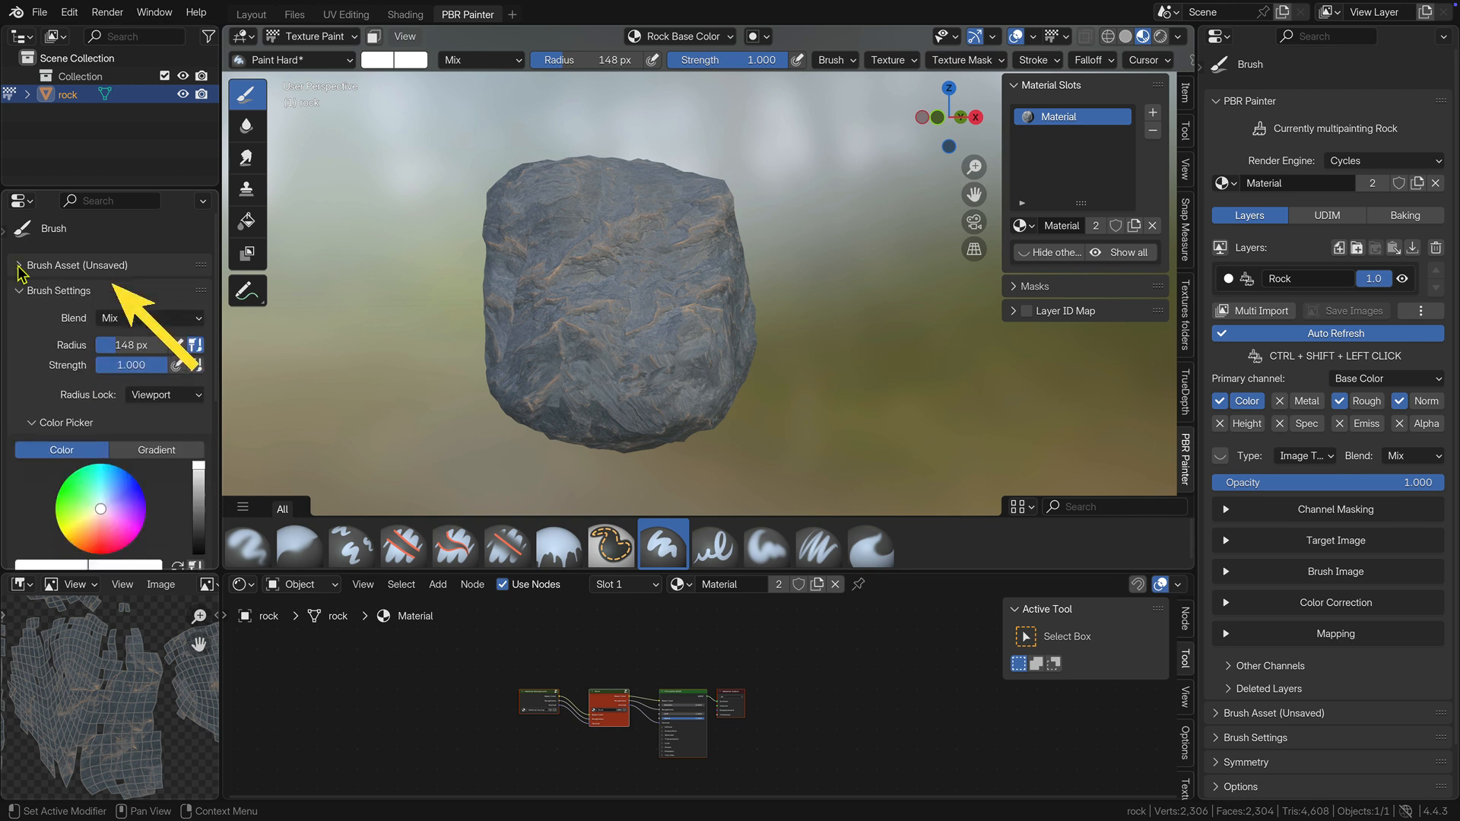
{"action": "left_click", "coordinate": [21, 289]}
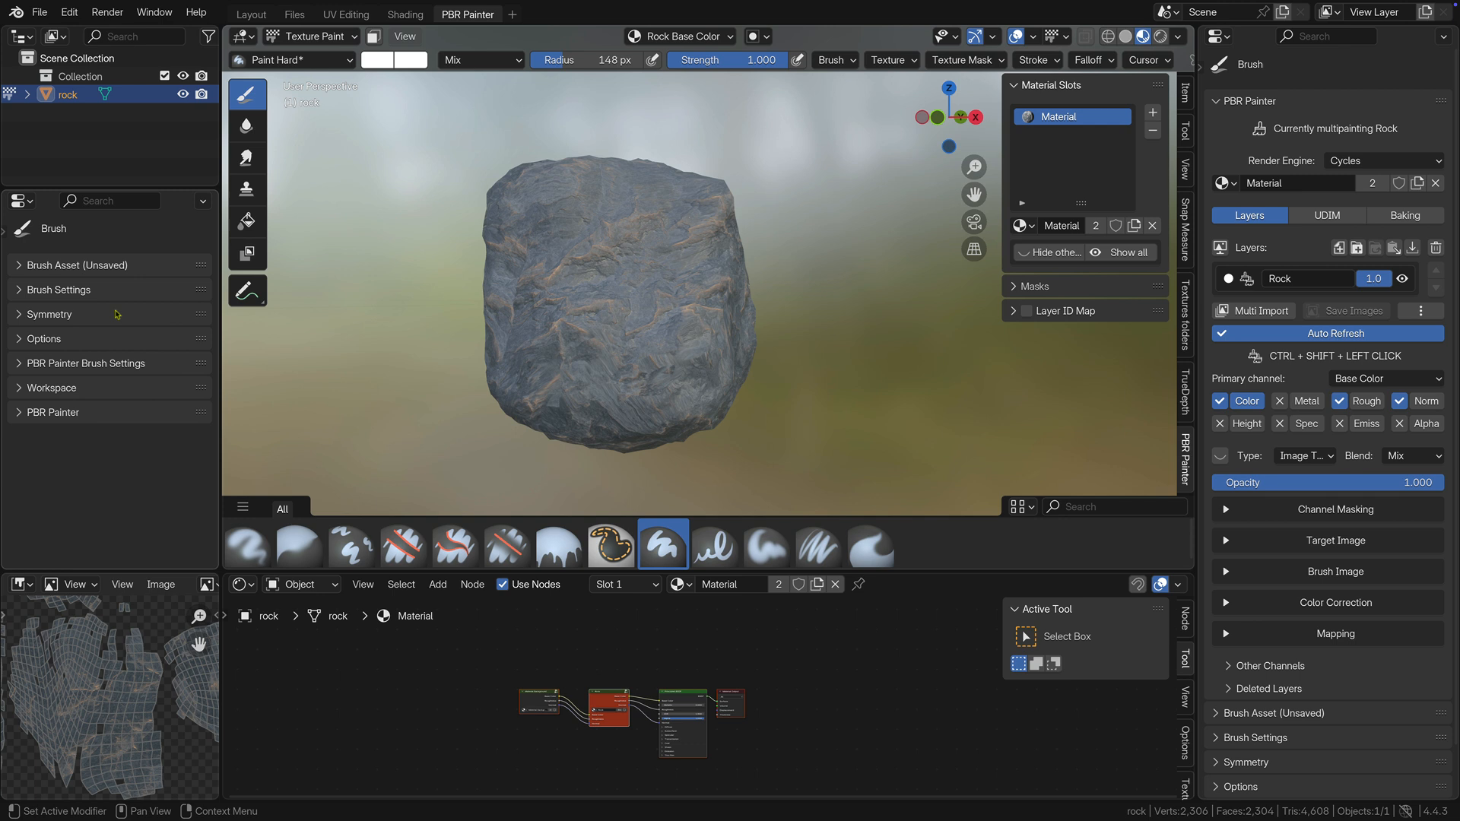
{"action": "left_click", "coordinate": [19, 363]}
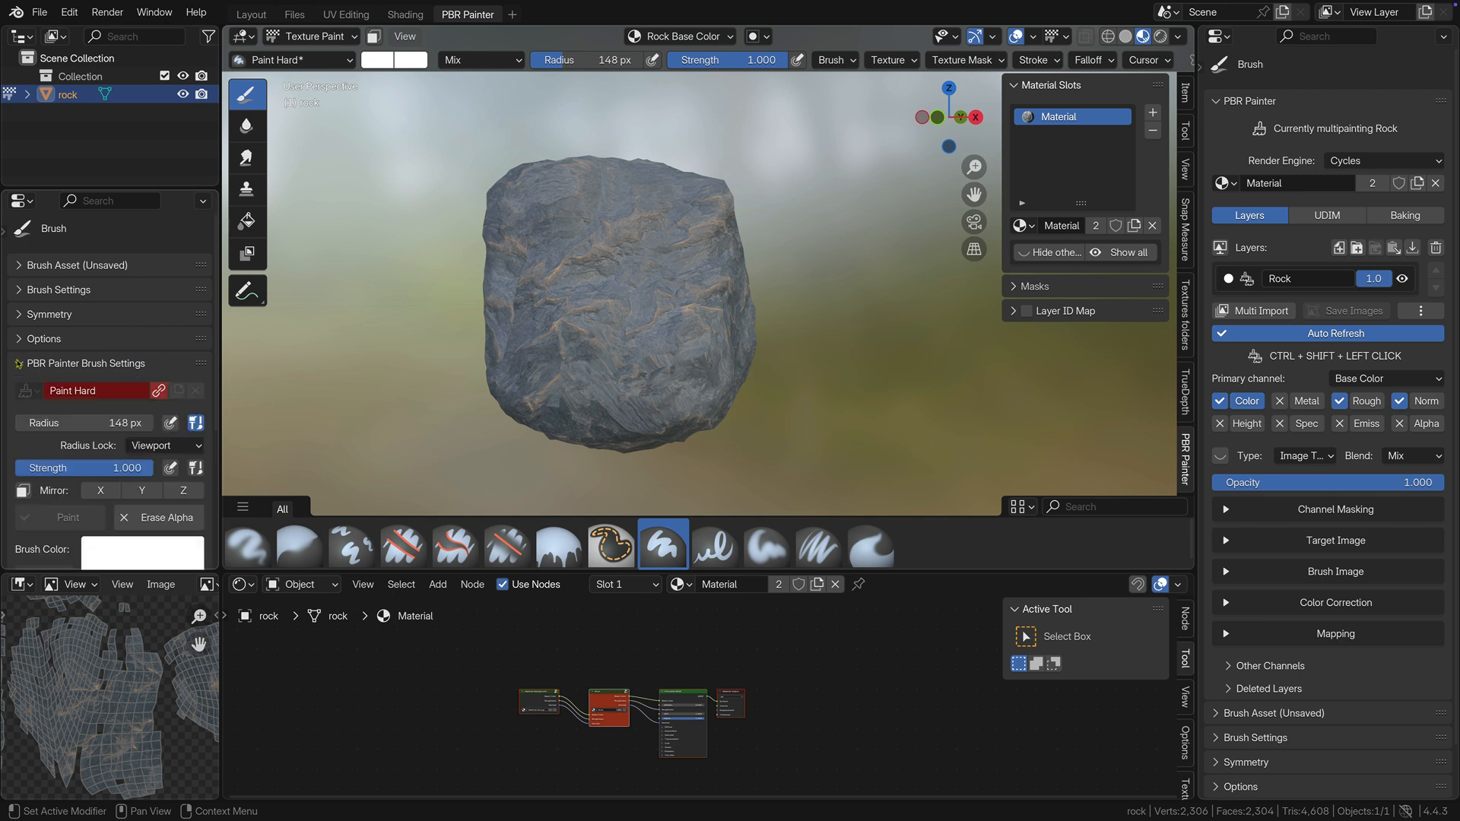
{"action": "left_click_drag", "start_coordinate": [203, 364], "coordinate": [207, 223]}
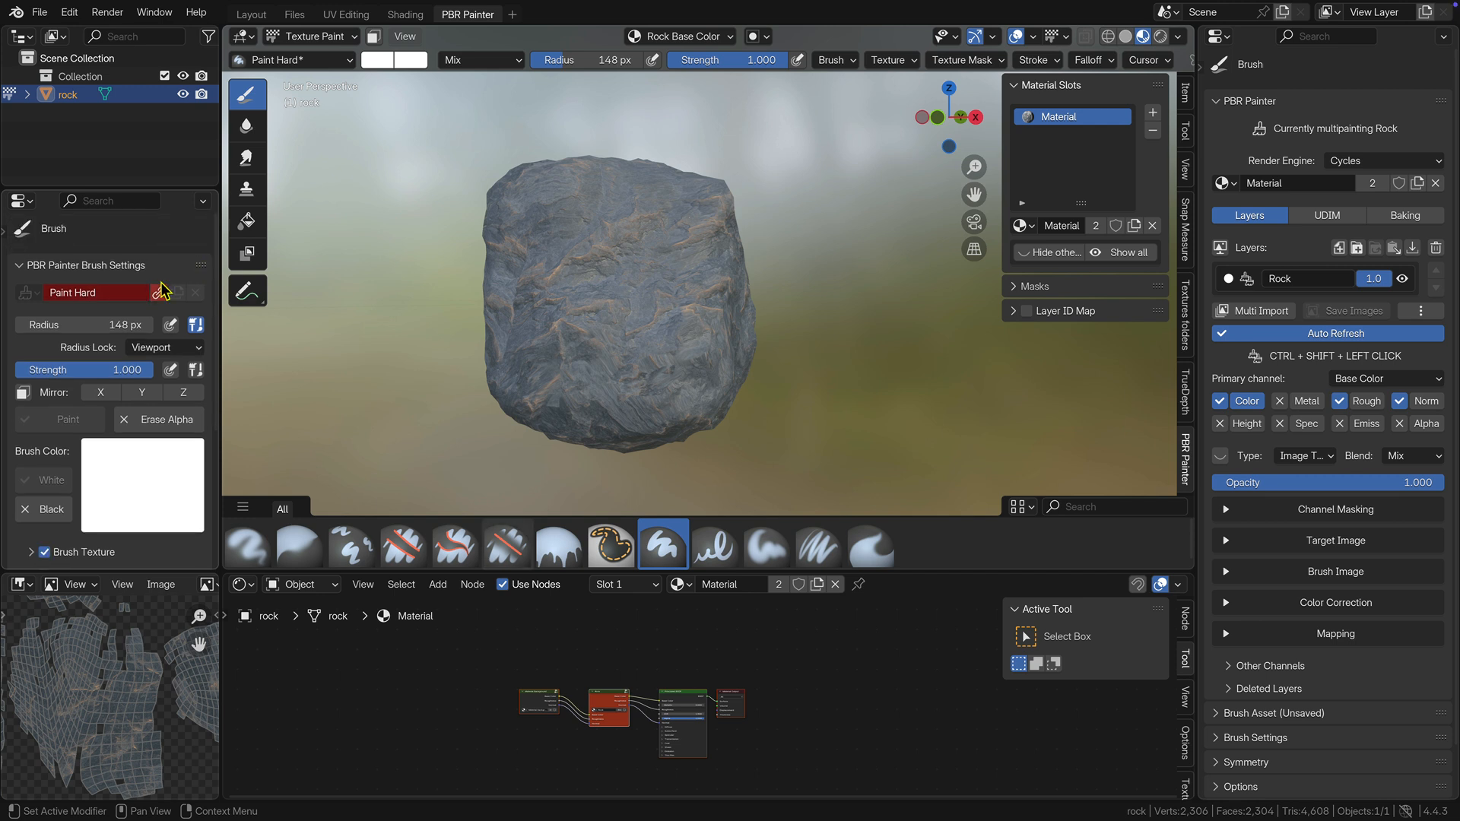
Switch the brush texture off and back on twice in the PBR Painter brush settings.
{"action": "left_click", "coordinate": [45, 552]}
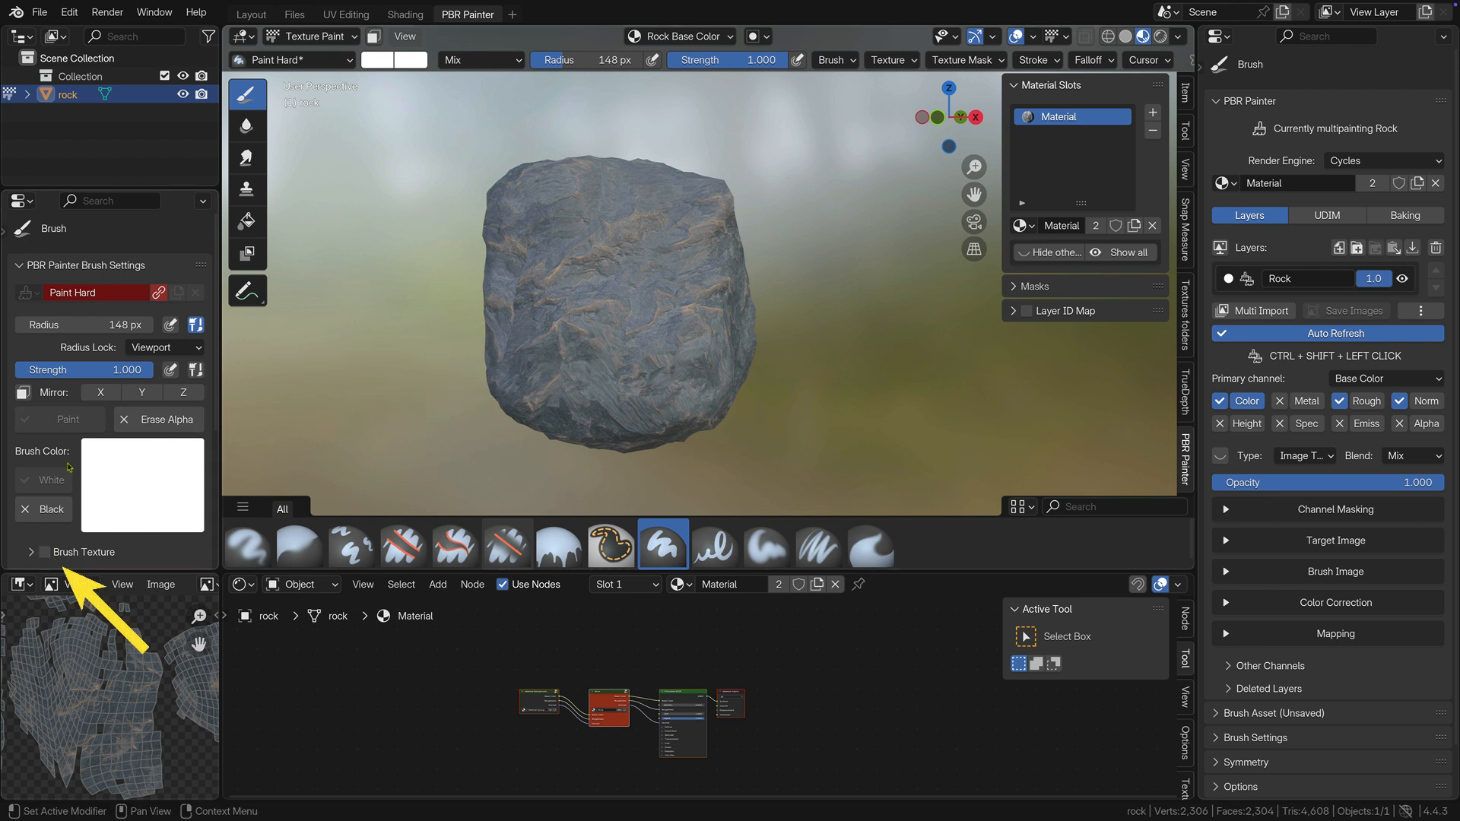
{"action": "left_click", "coordinate": [46, 552]}
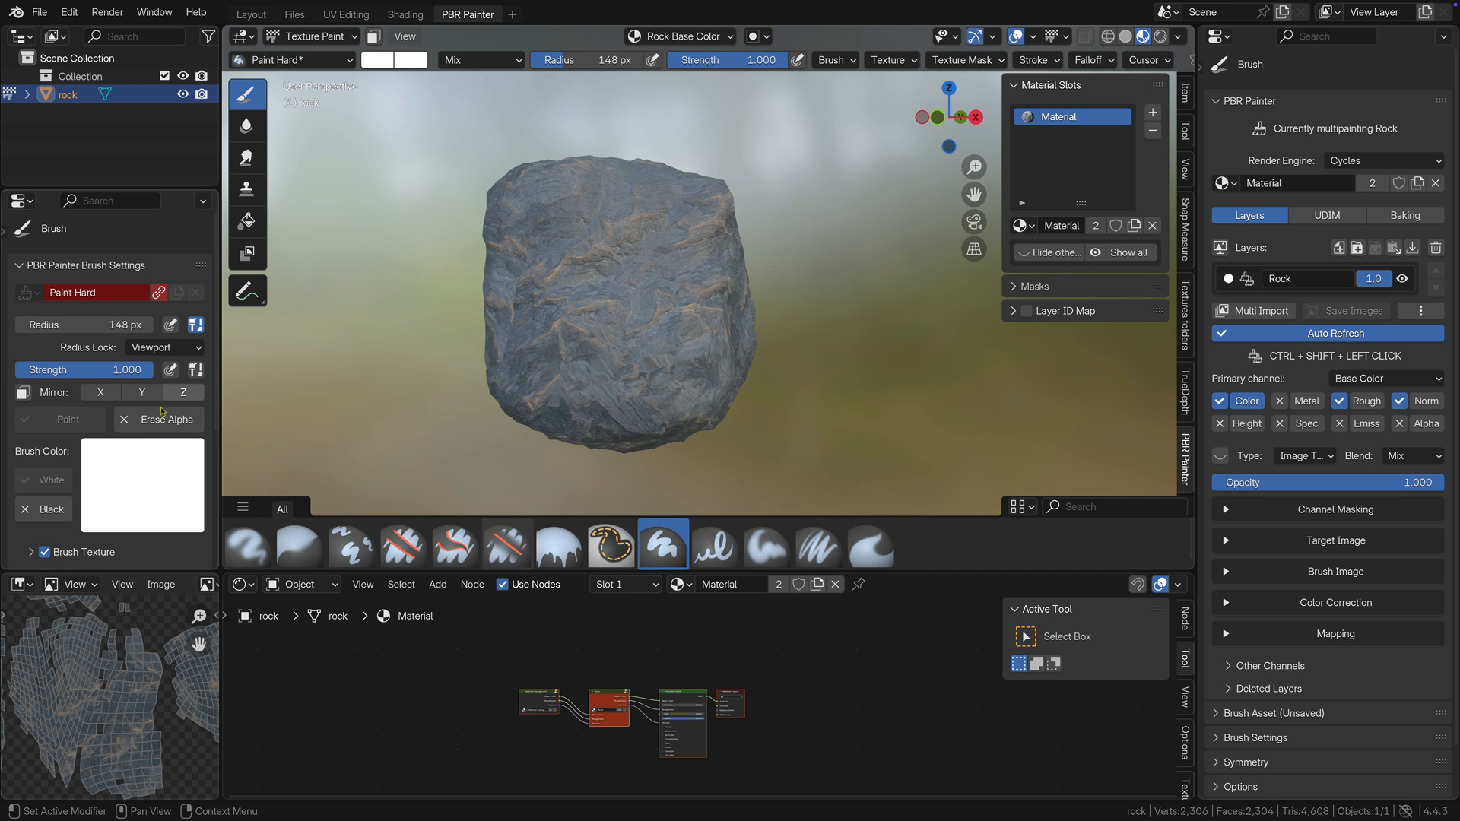
{"action": "left_click", "coordinate": [45, 552]}
{"action": "left_click", "coordinate": [44, 552]}
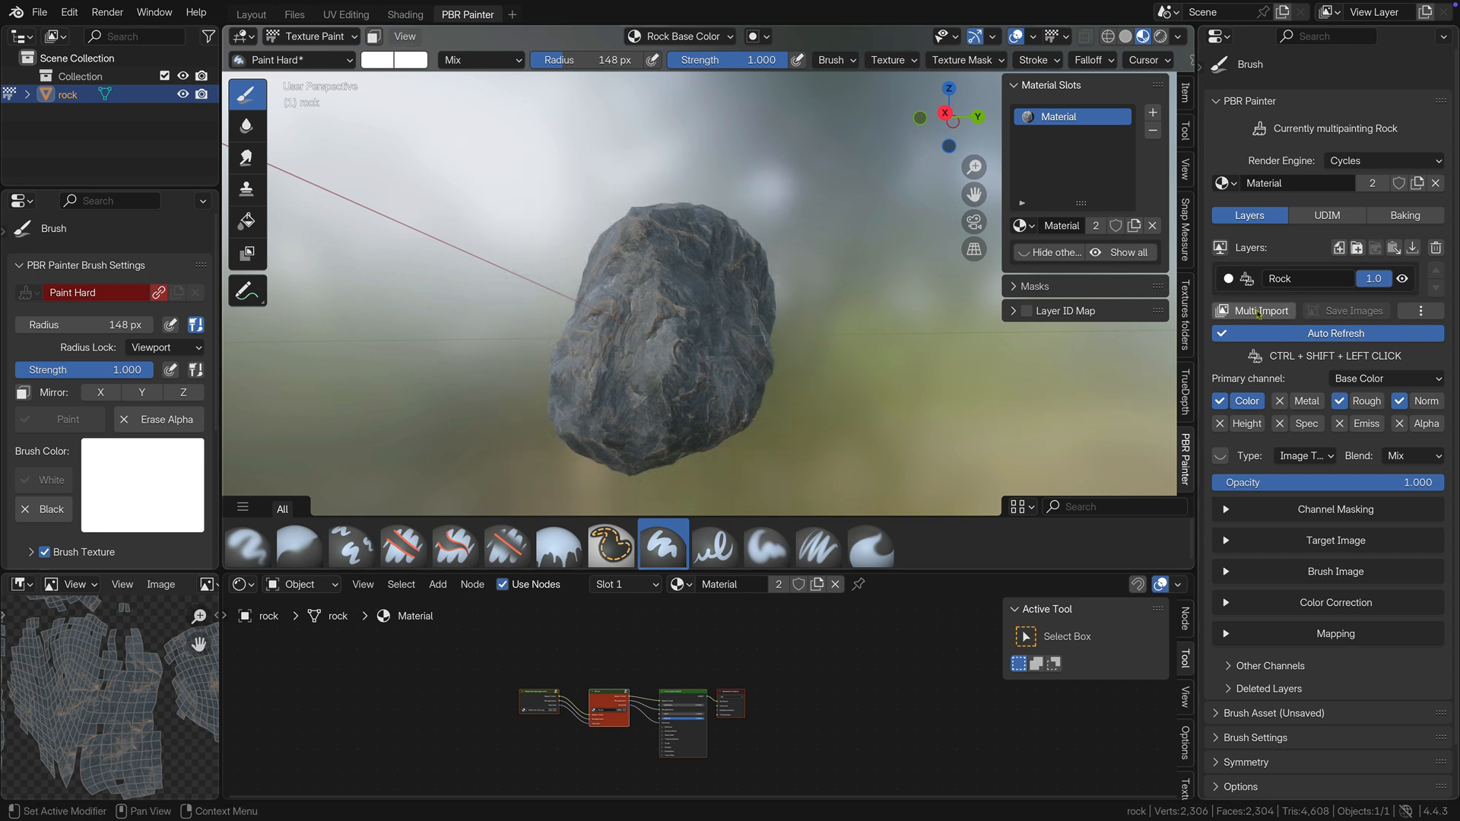
Set the general bake settings to save textures externally into the Rock folder on the Desktop.
{"action": "left_click", "coordinate": [1402, 216]}
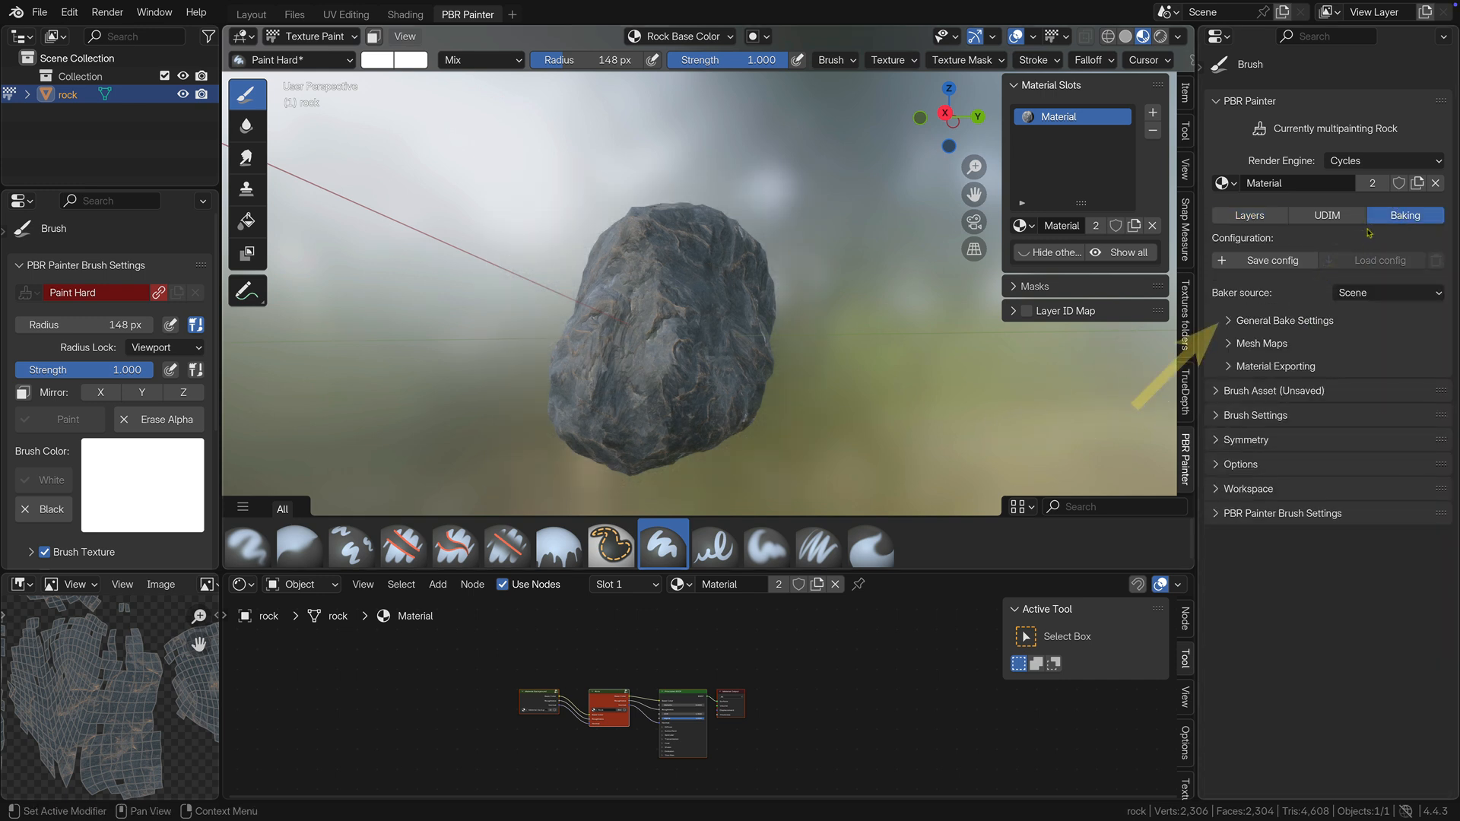
{"action": "left_click", "coordinate": [1226, 322]}
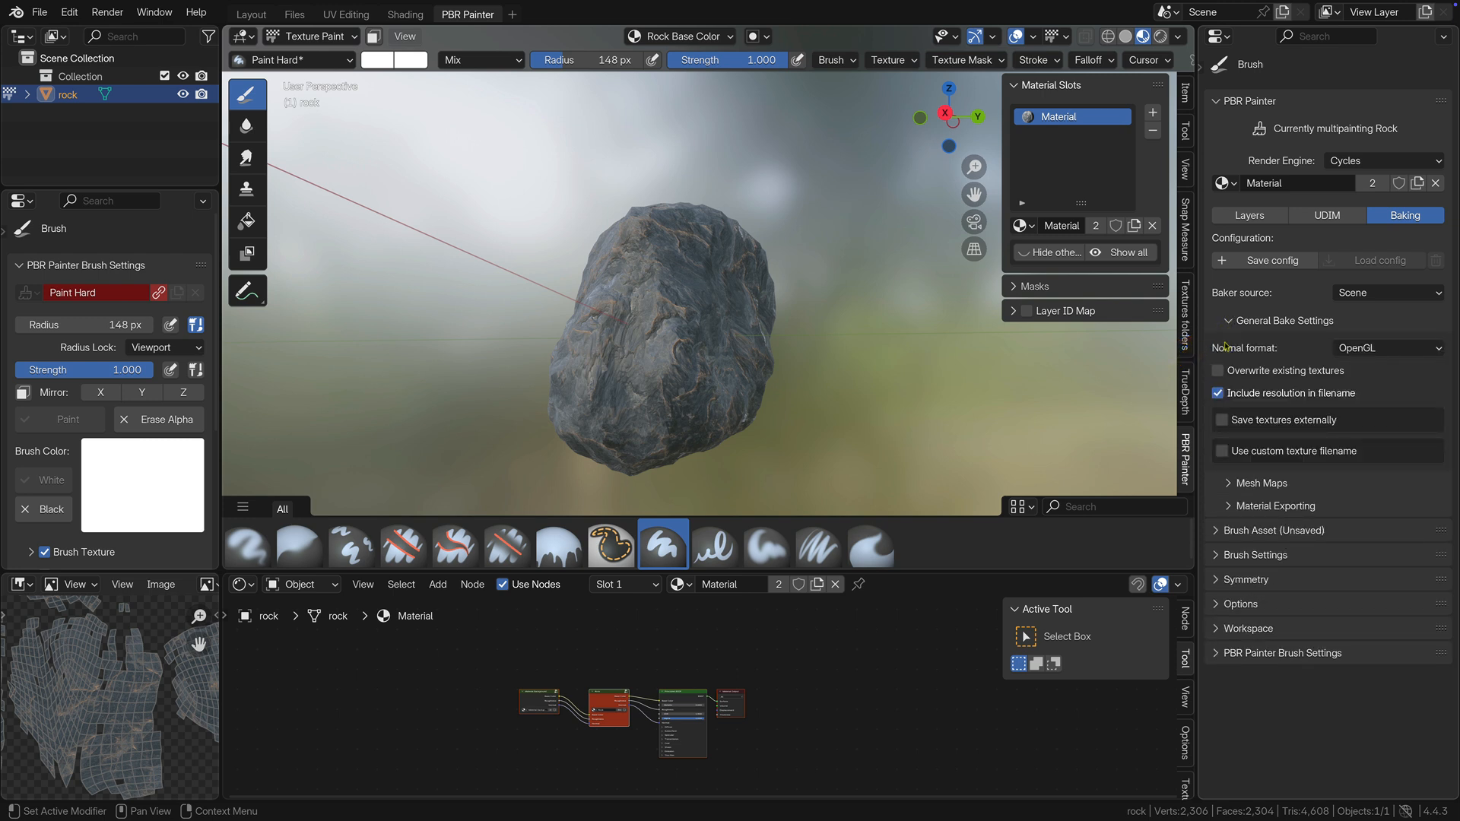
{"action": "left_click", "coordinate": [1222, 420]}
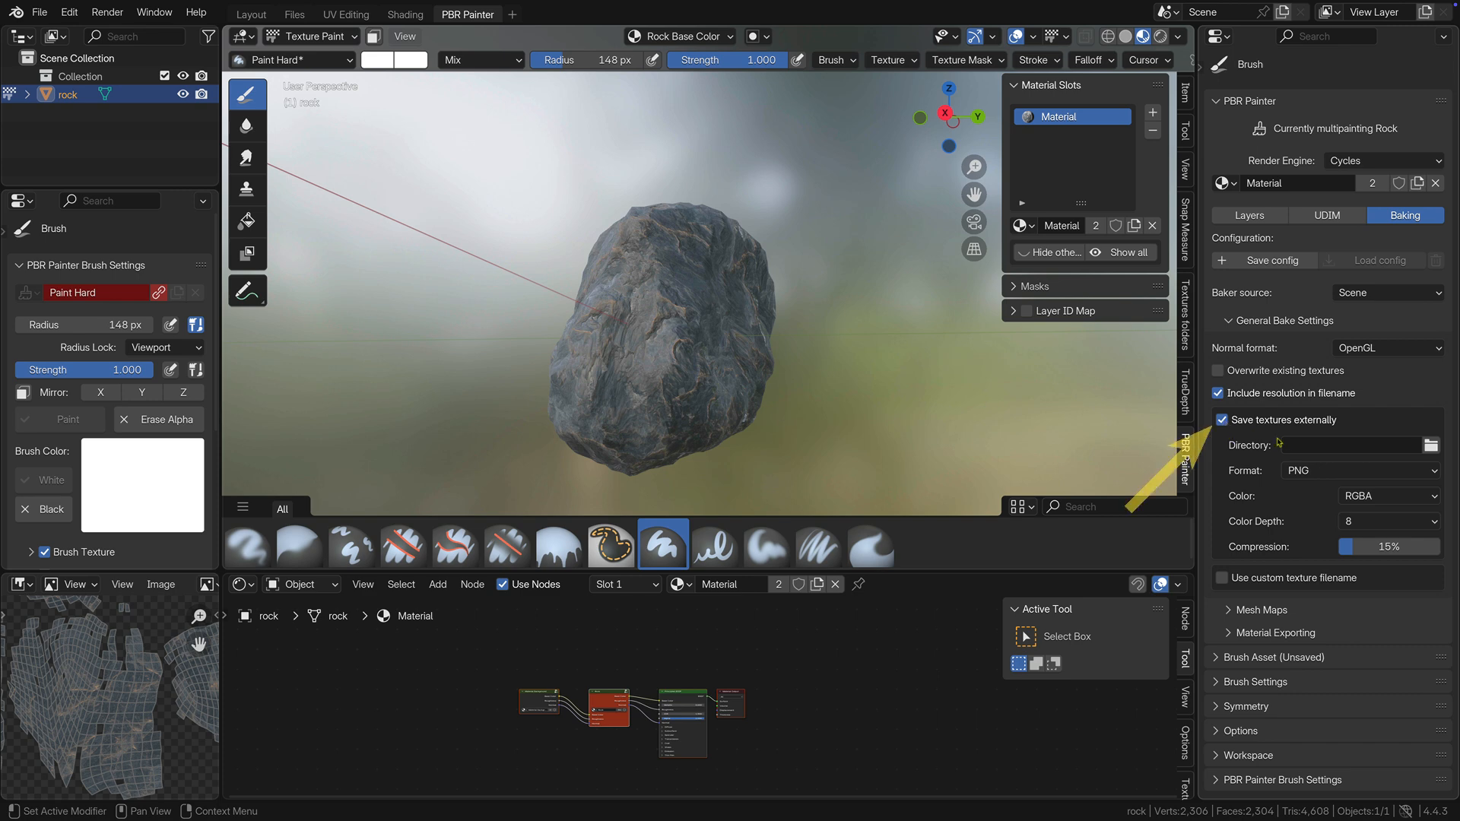
{"action": "left_click", "coordinate": [1430, 447]}
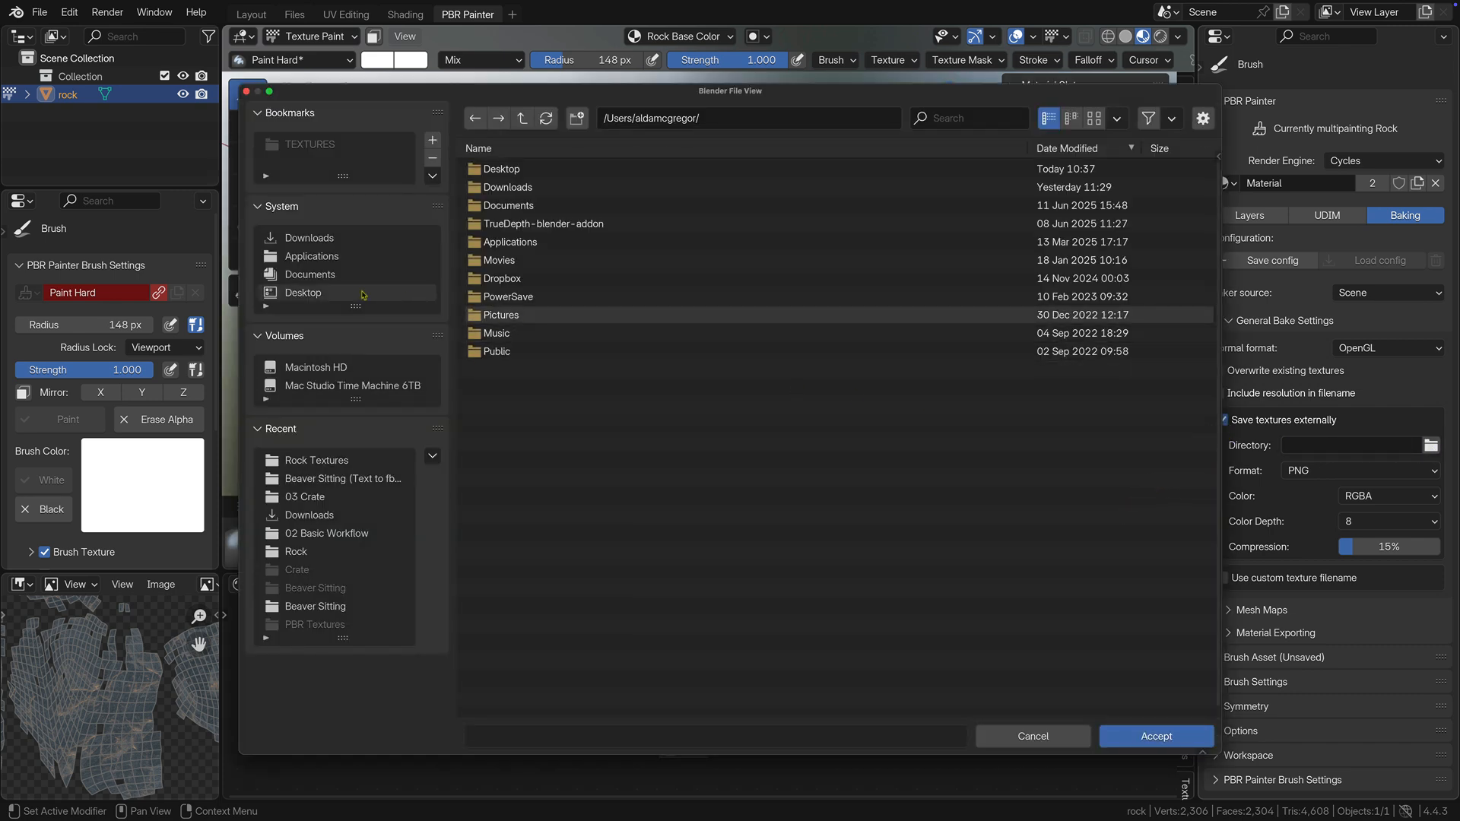
{"action": "left_click", "coordinate": [319, 294]}
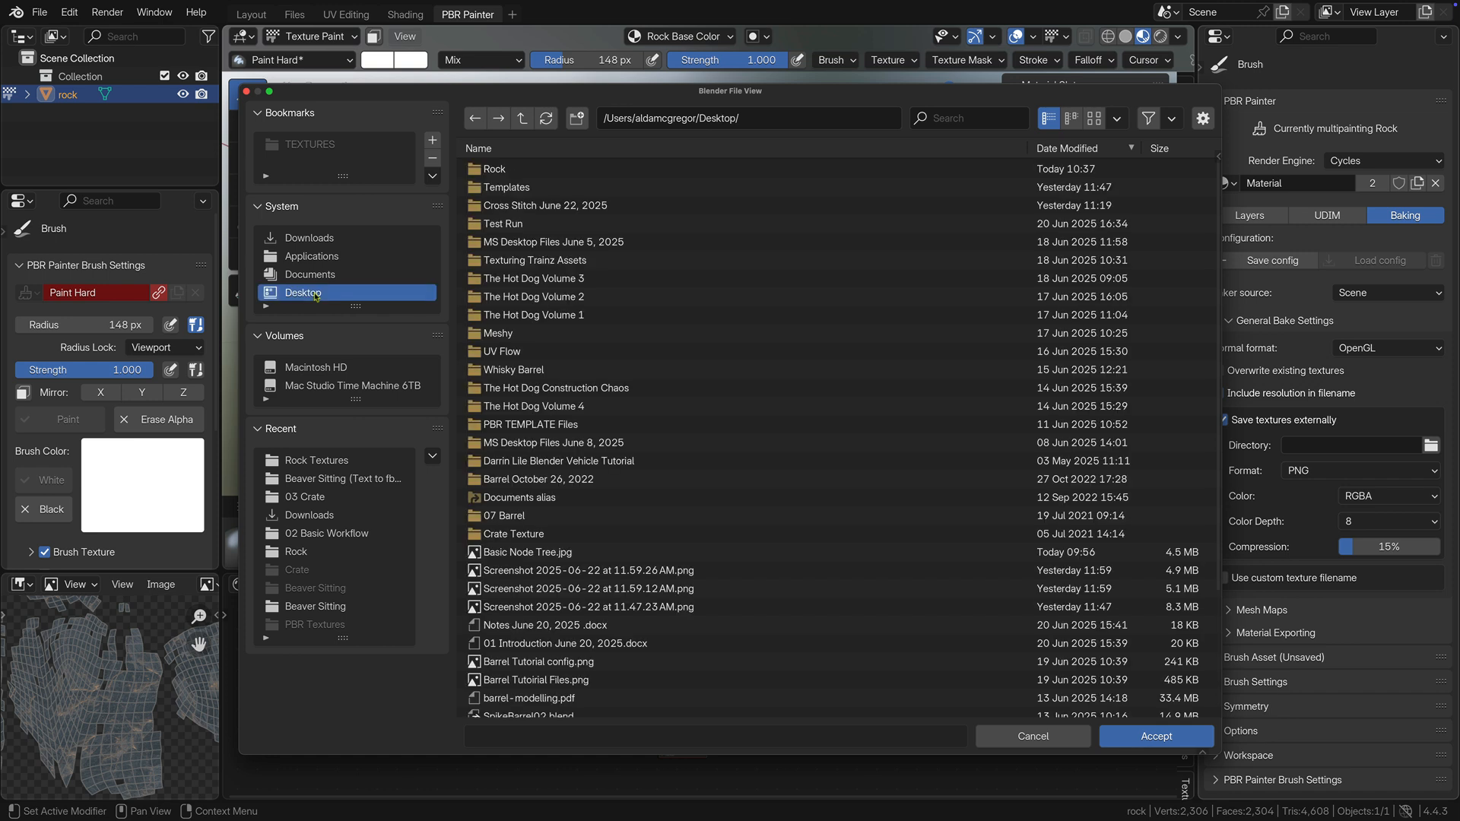
{"action": "left_click", "coordinate": [495, 168]}
{"action": "left_click", "coordinate": [495, 169]}
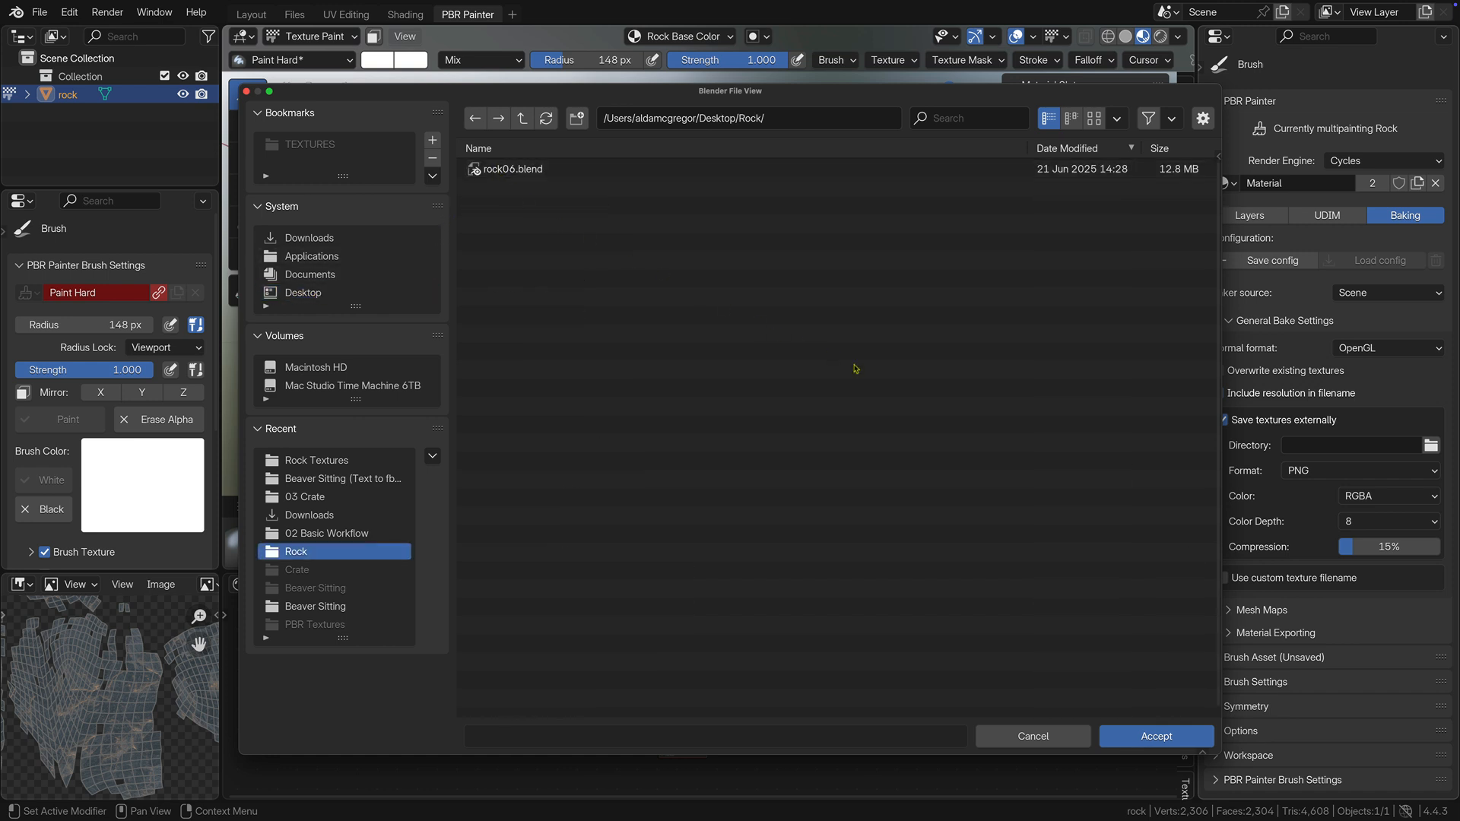
{"action": "left_click", "coordinate": [1155, 736]}
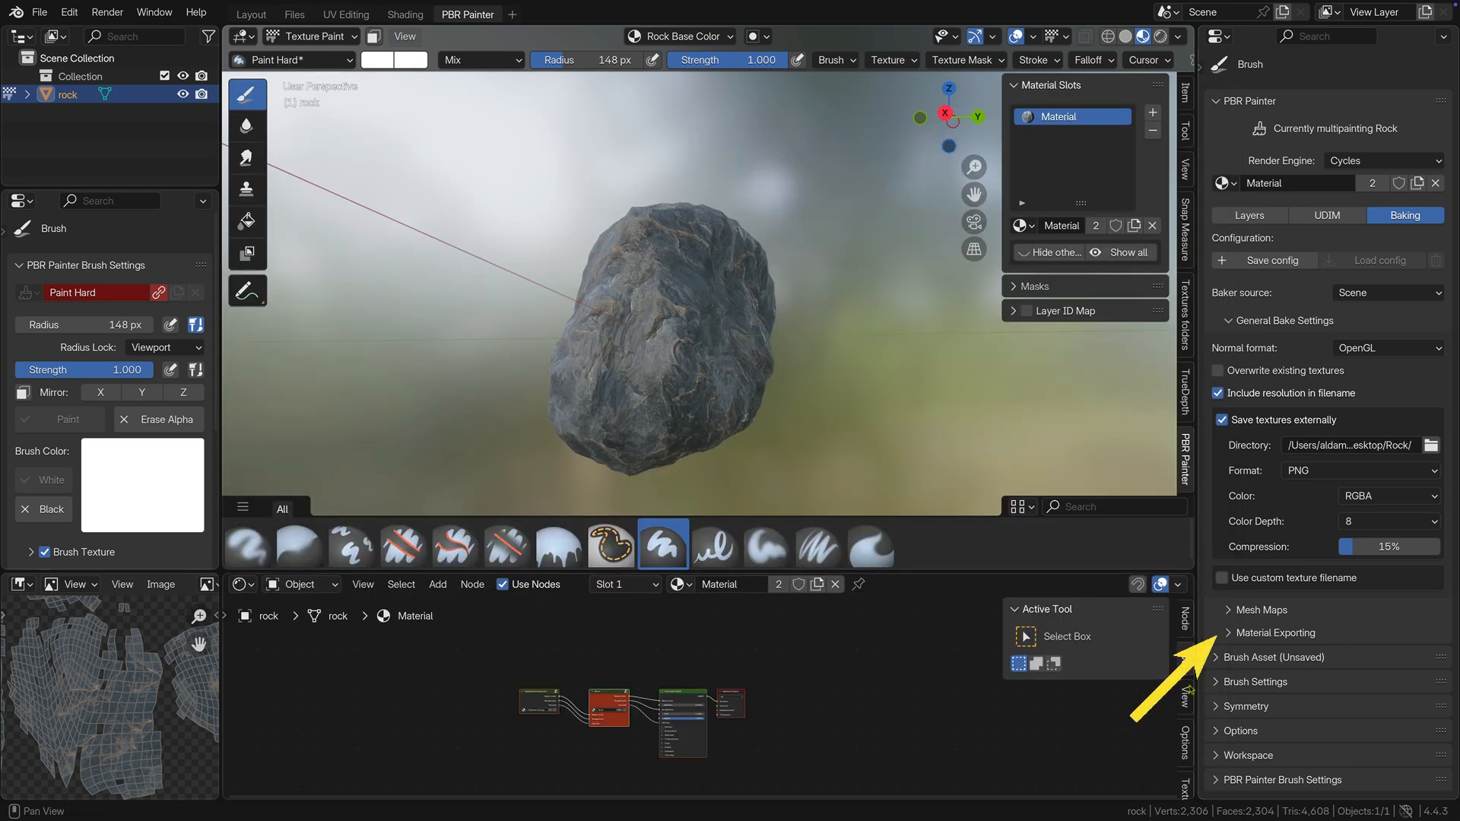
Set the material export resolution to 2k, enable creating an exportable material, and bake the rock's material.
{"action": "left_click", "coordinate": [1227, 636]}
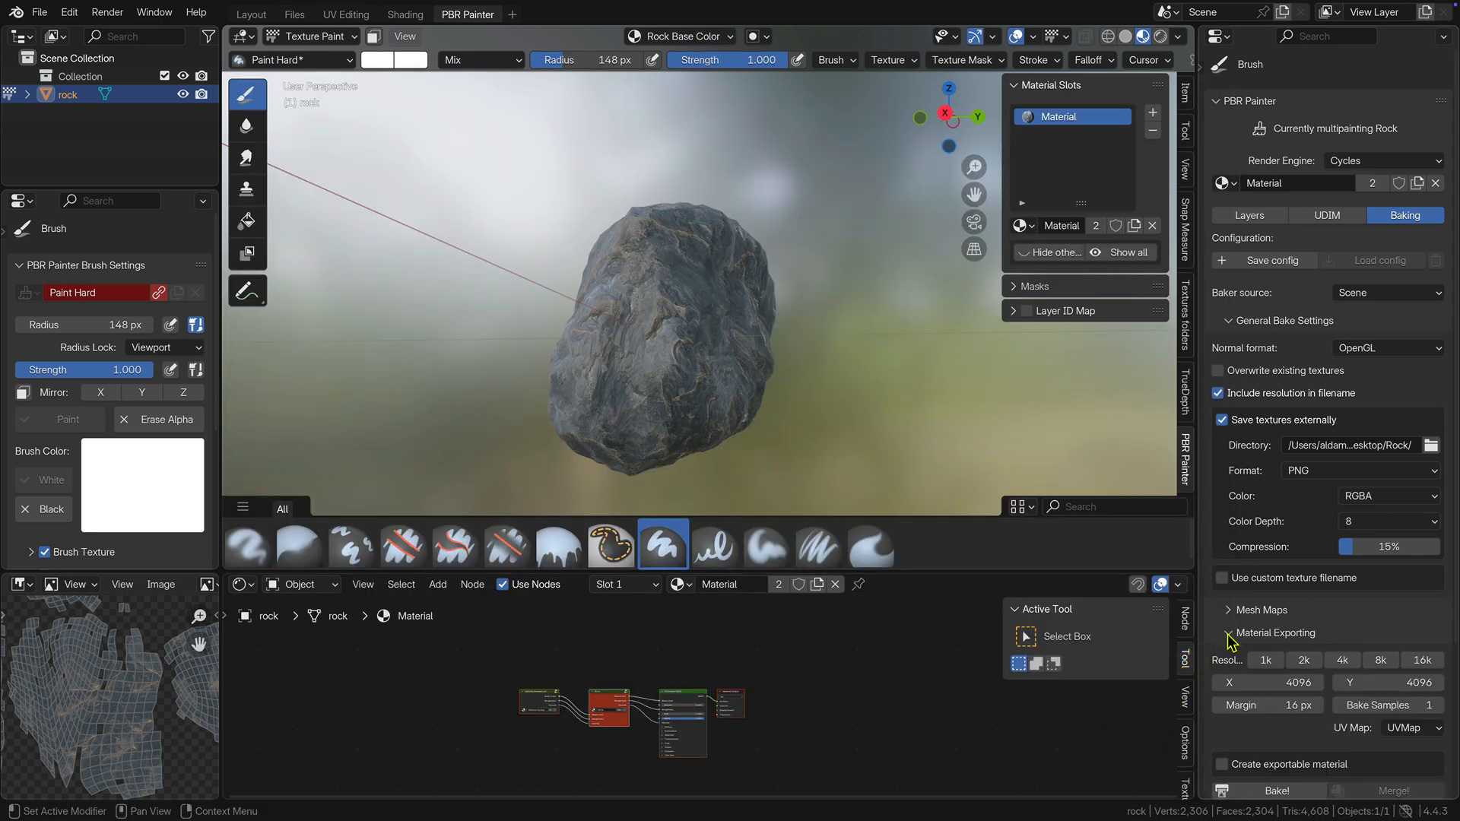
{"action": "left_click", "coordinate": [1302, 661]}
{"action": "scroll", "coordinate": [1292, 660], "scroll_direction": "down", "scroll_amount": 6}
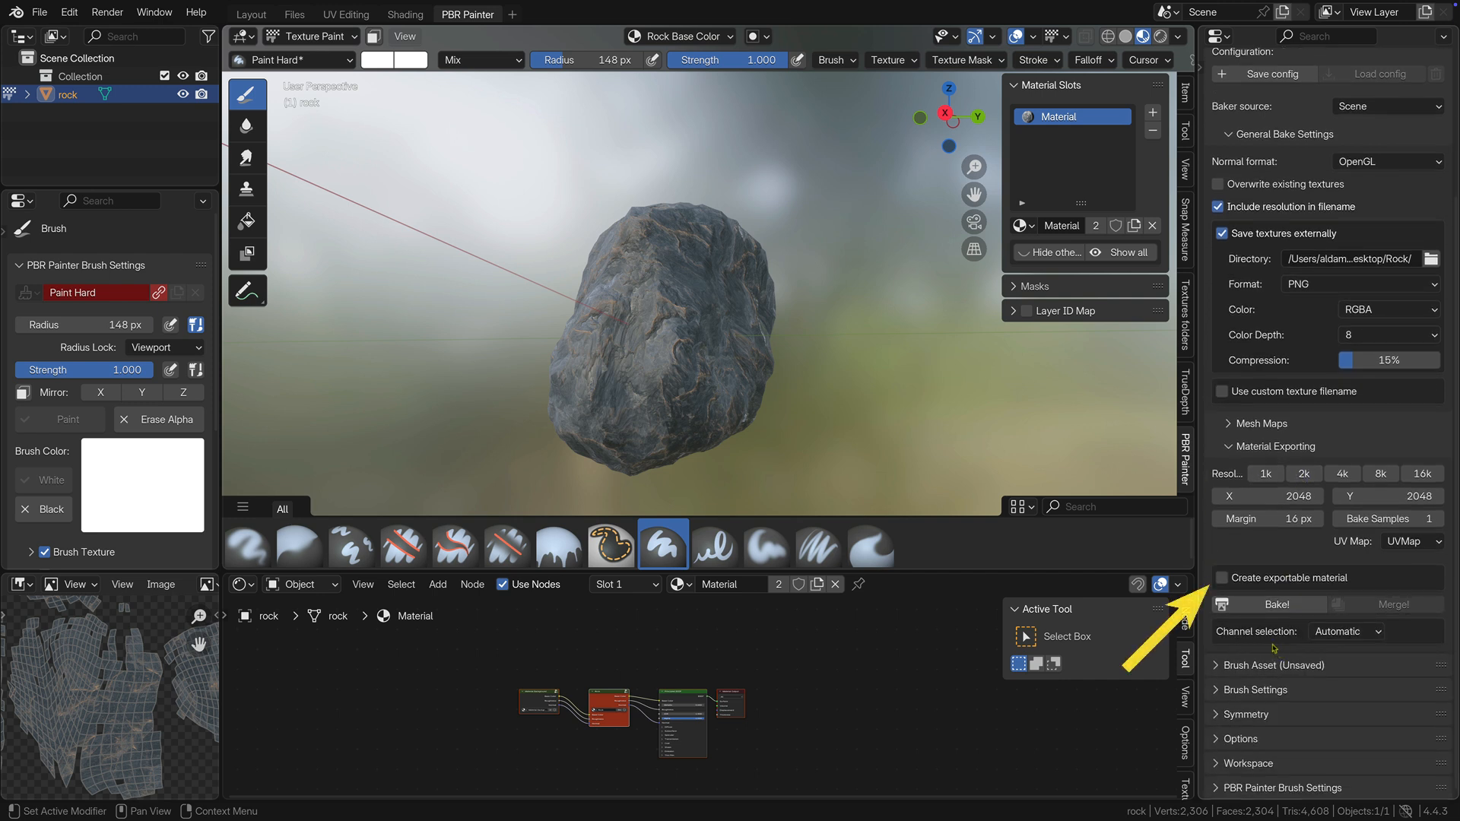
{"action": "left_click", "coordinate": [1221, 578]}
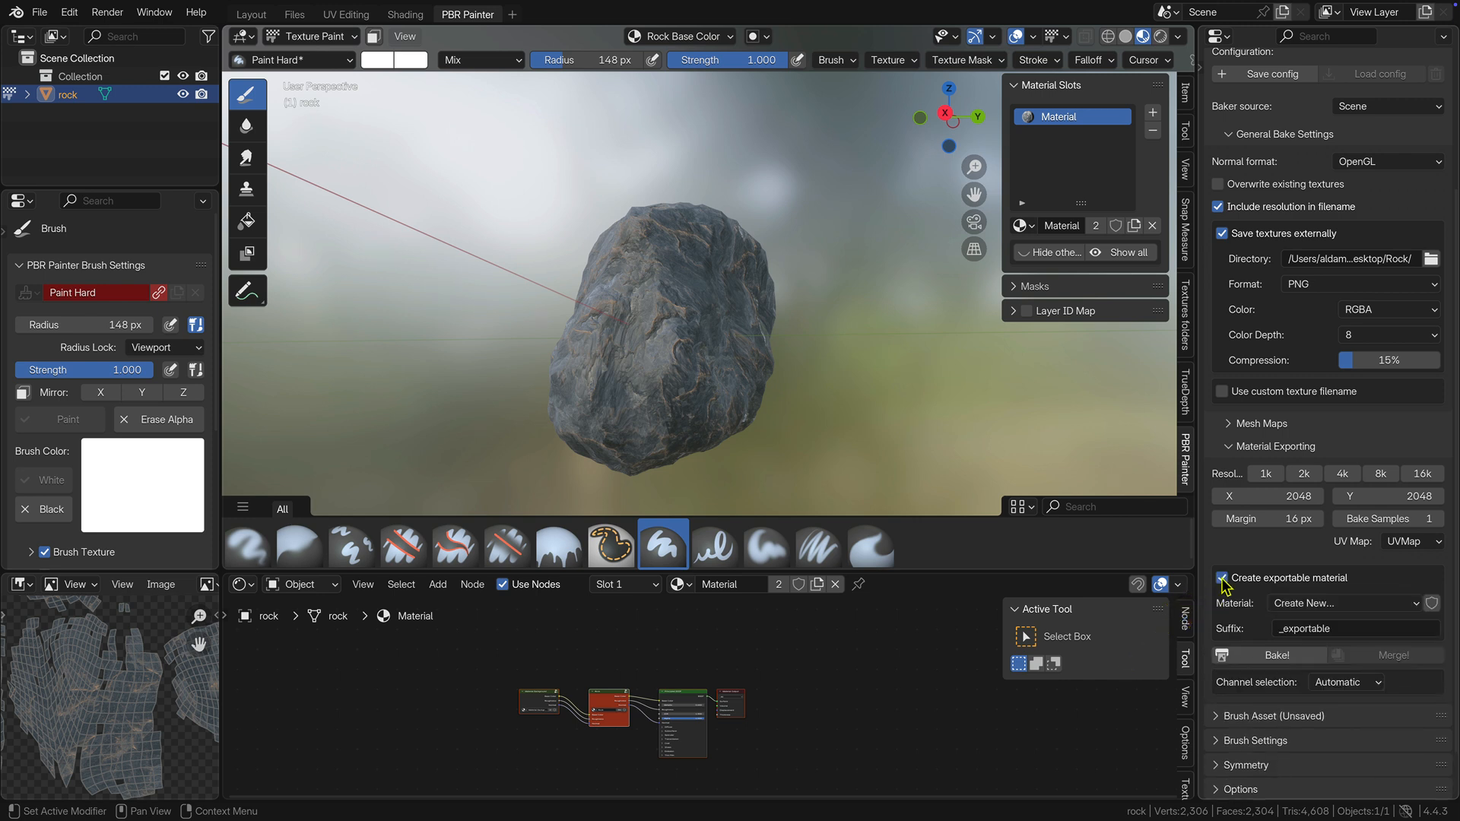
{"action": "left_click", "coordinate": [1262, 657]}
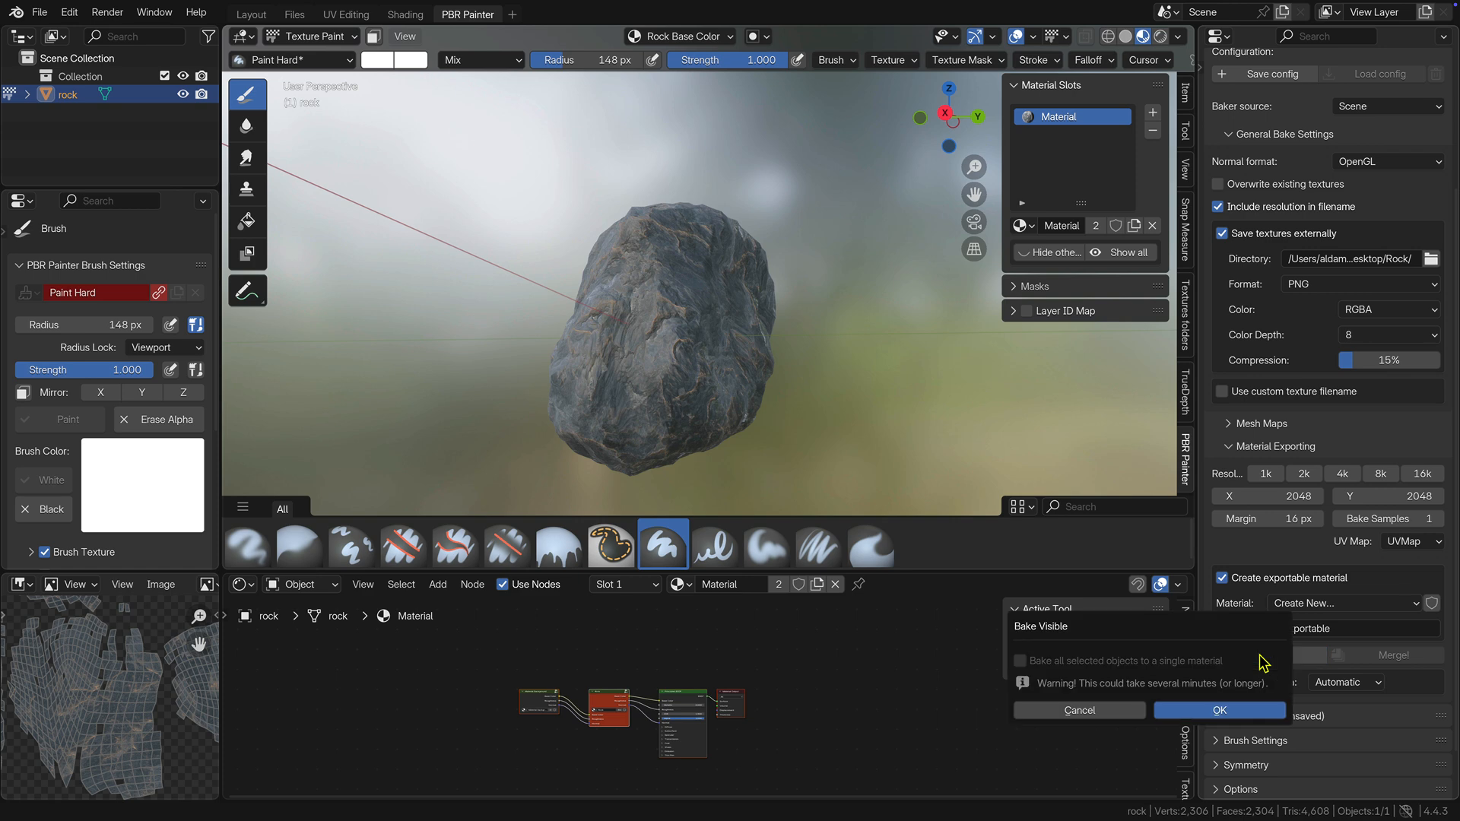
{"action": "left_click", "coordinate": [1221, 708]}
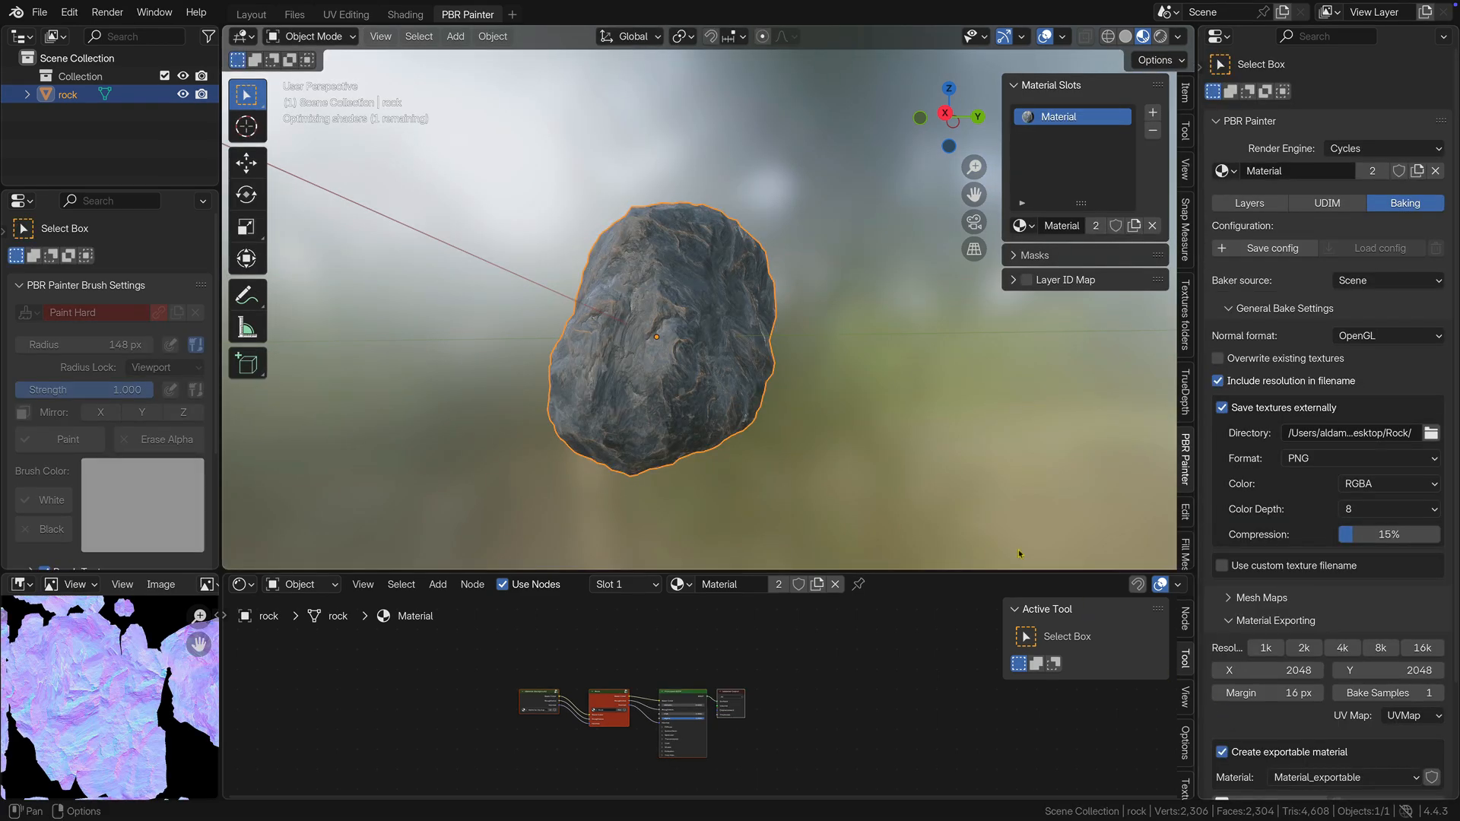
Switch to the Shading workspace and assign Material_exportable to the rock.
{"action": "left_click", "coordinate": [411, 17]}
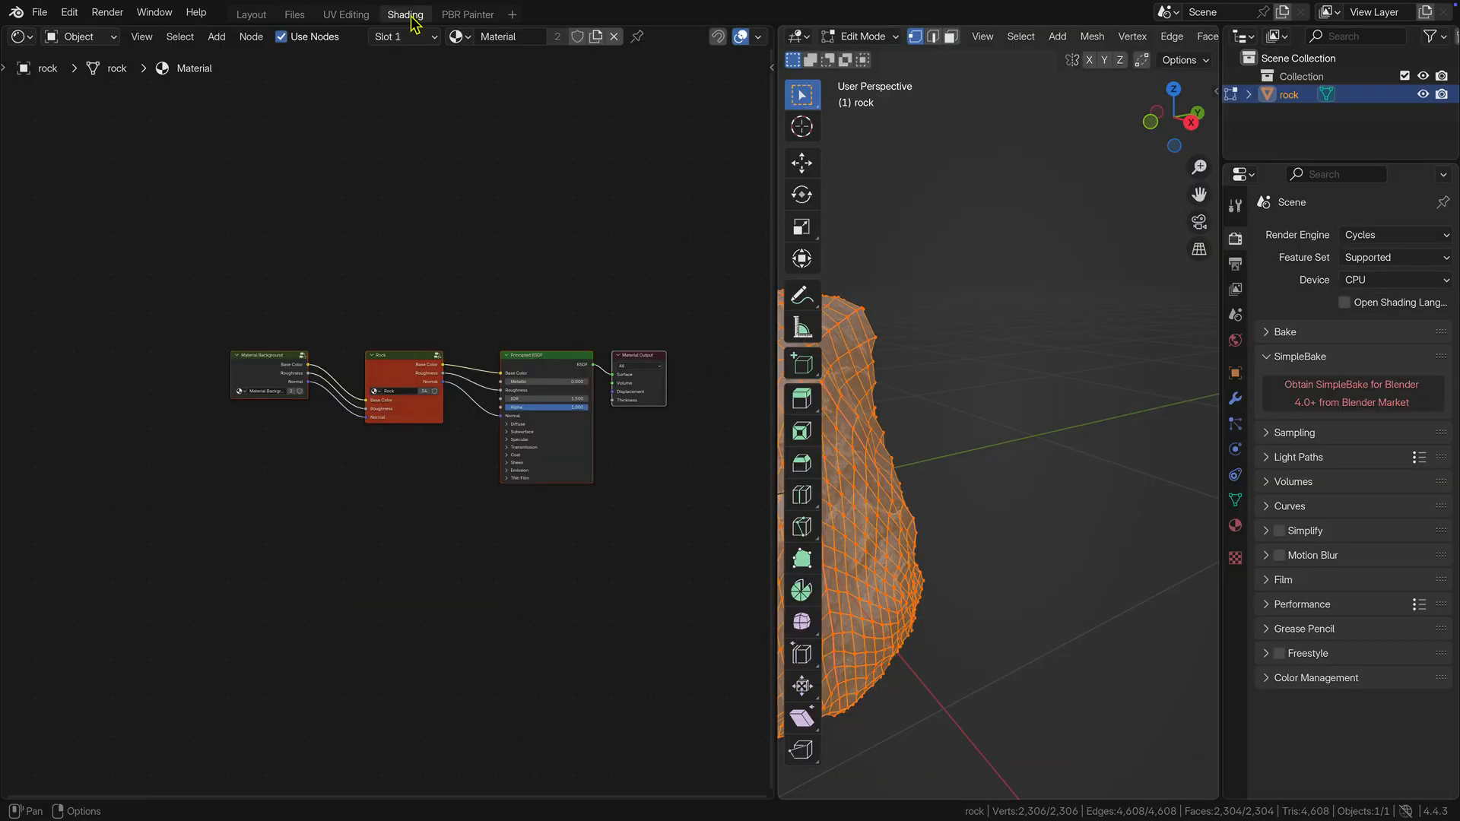
{"action": "left_click", "coordinate": [460, 37]}
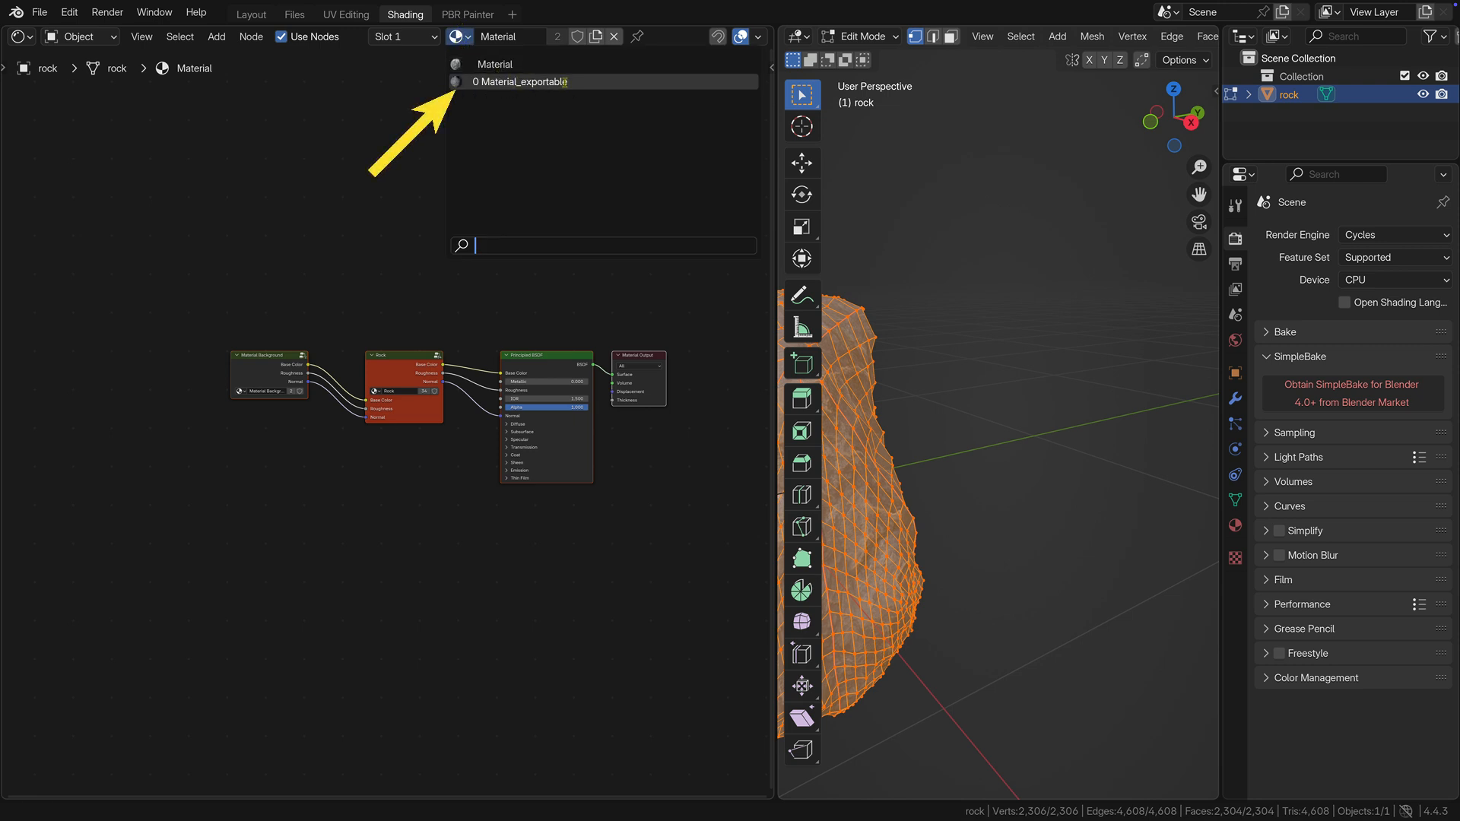
{"action": "left_click", "coordinate": [564, 81]}
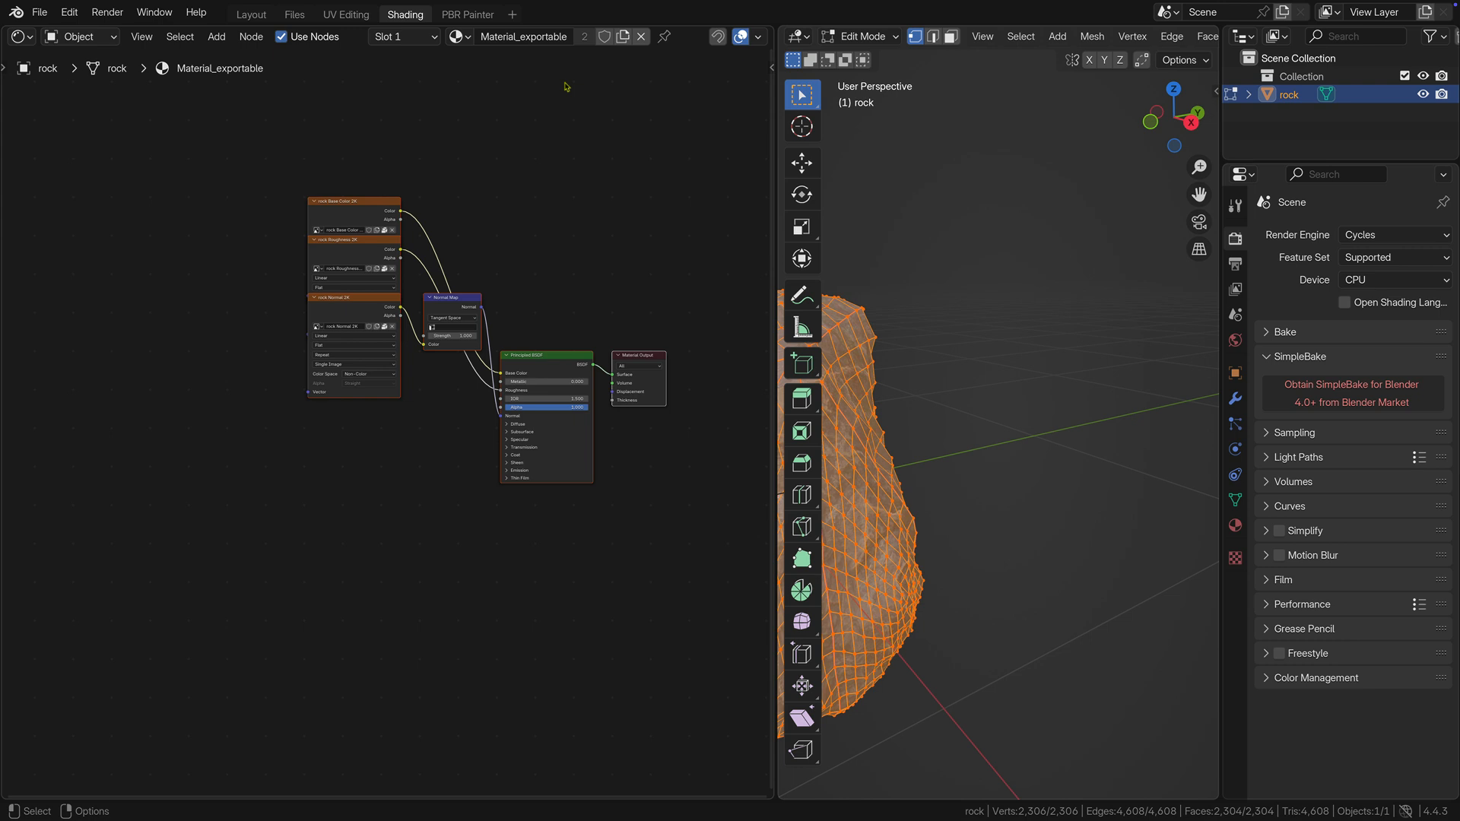
Move the normal image texture node and the Normal Map node together about 1349 units down along Y.
{"action": "left_click", "coordinate": [384, 302]}
{"action": "left_click", "coordinate": [459, 305], "text": "shift"}
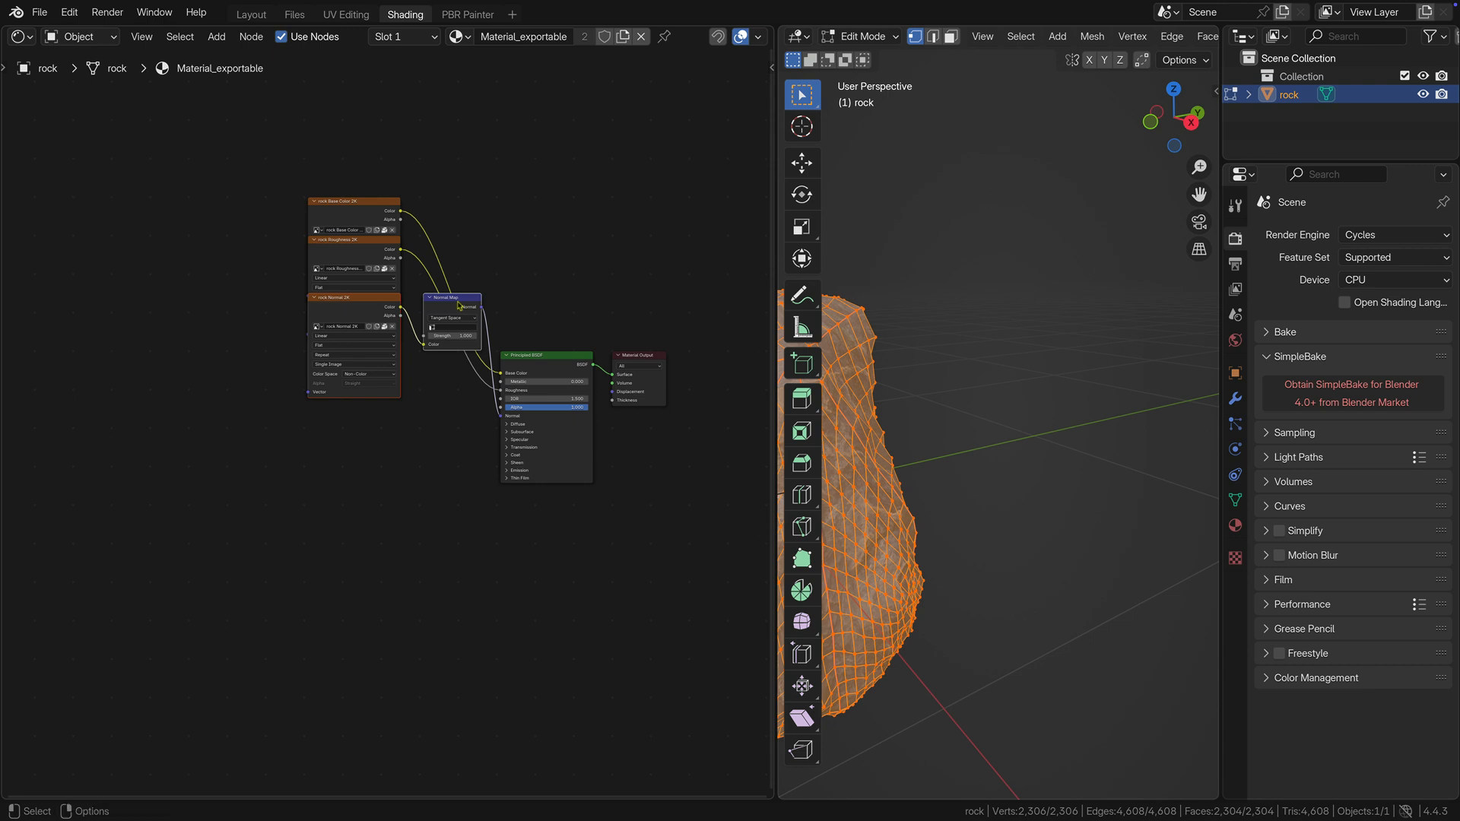
{"action": "key", "text": "g"}
{"action": "key", "text": "y"}
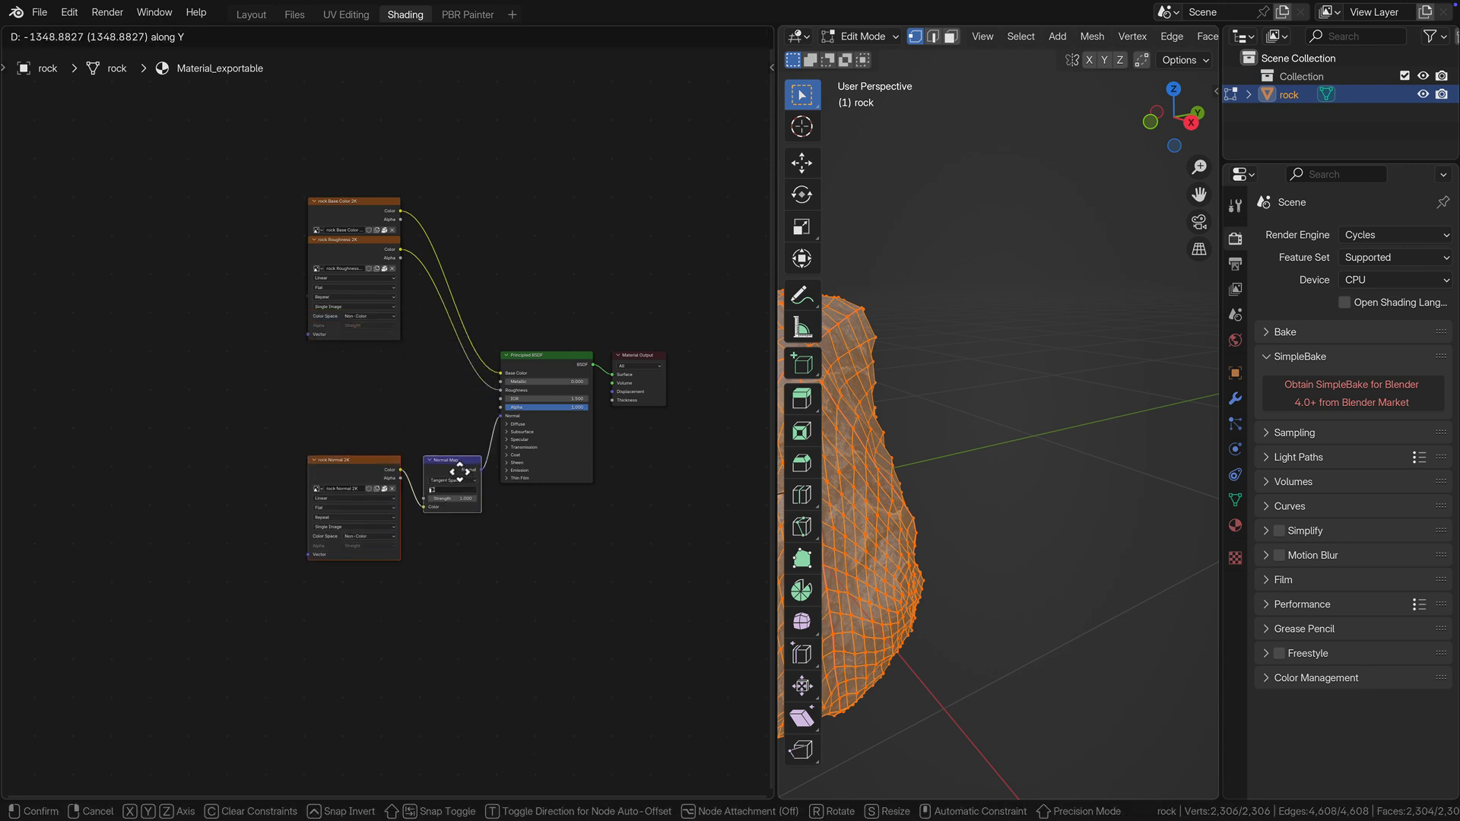
{"action": "left_click", "coordinate": [459, 471]}
Move the roughness image texture node down along Y into the gap between the base color and normal texture nodes.
{"action": "left_click", "coordinate": [385, 245]}
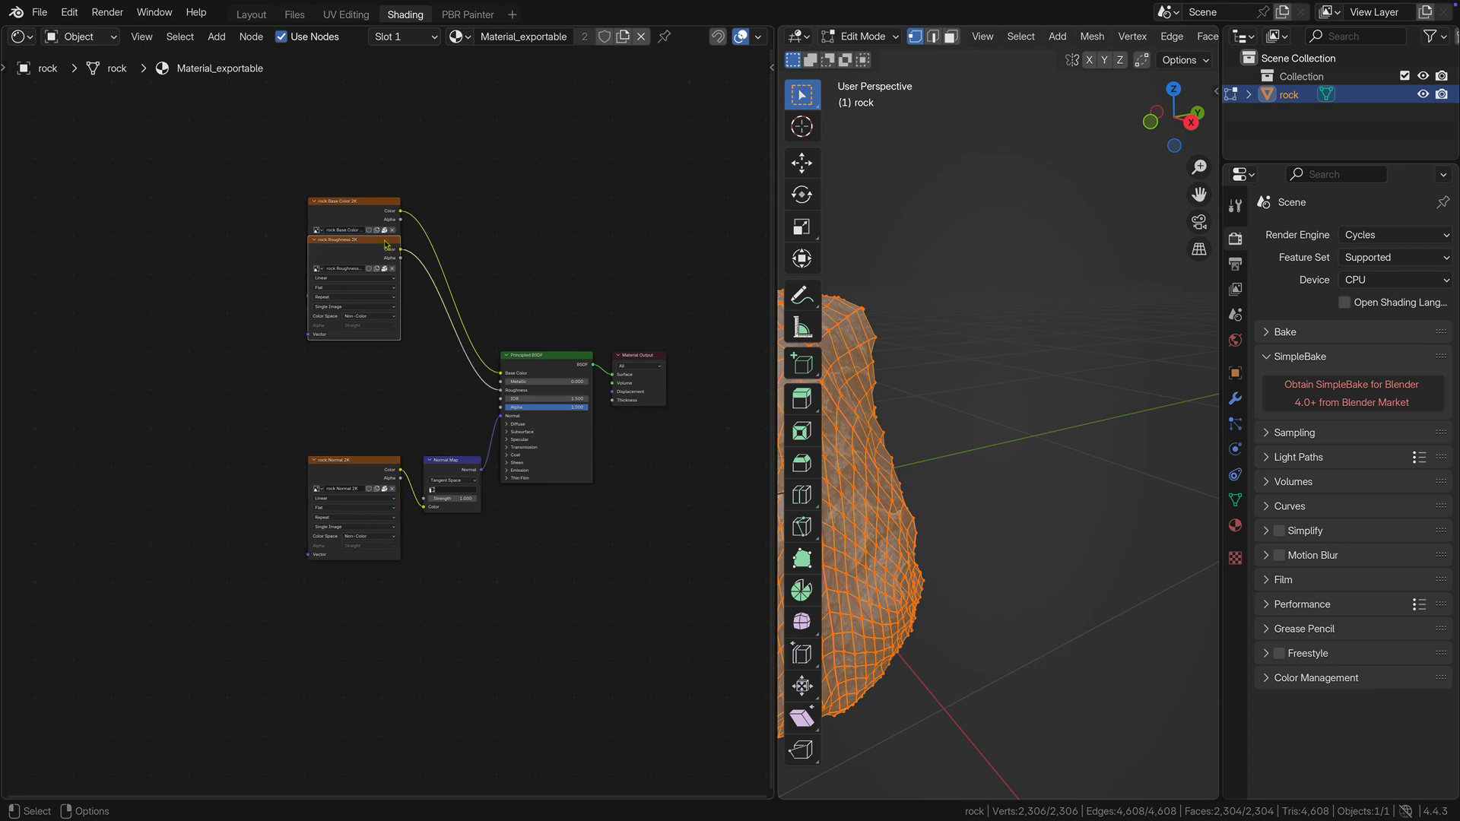
{"action": "key", "text": "g"}
{"action": "key", "text": "y"}
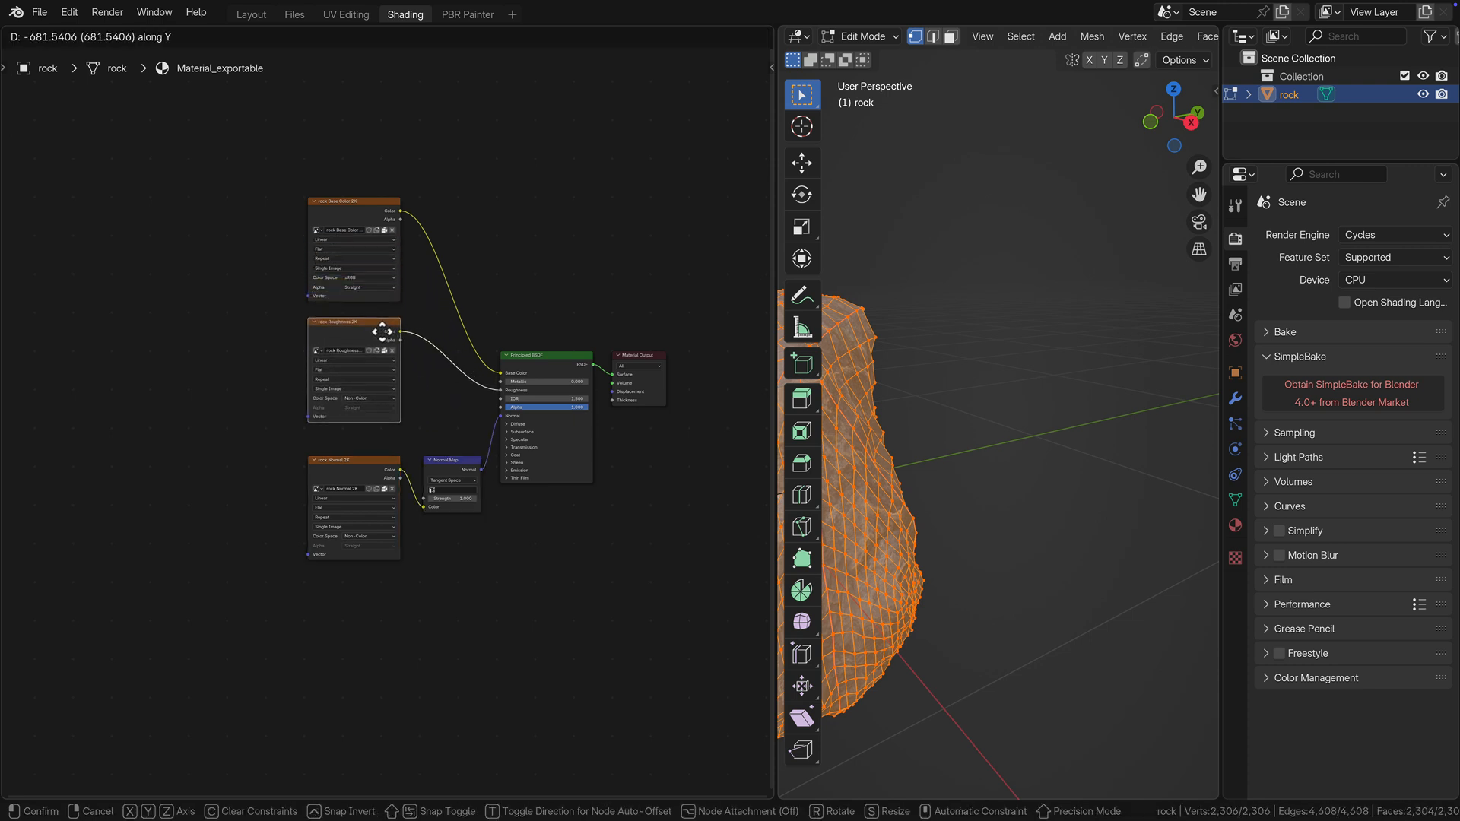
{"action": "left_click", "coordinate": [380, 337]}
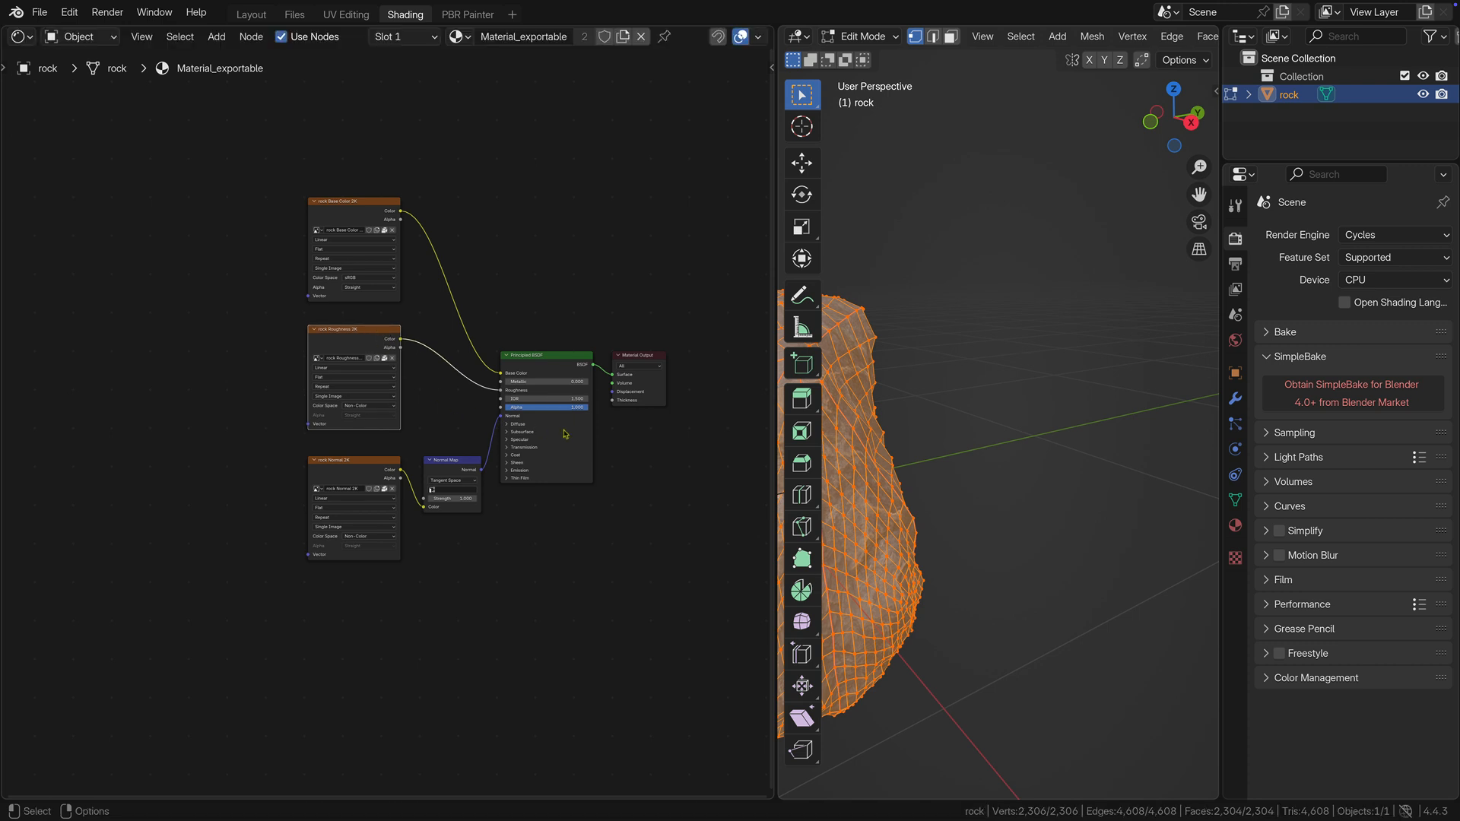
{"action": "scroll", "coordinate": [566, 436], "scroll_direction": "up", "scroll_amount": 1}
{"action": "scroll", "coordinate": [566, 435], "scroll_direction": "up", "scroll_amount": 1}
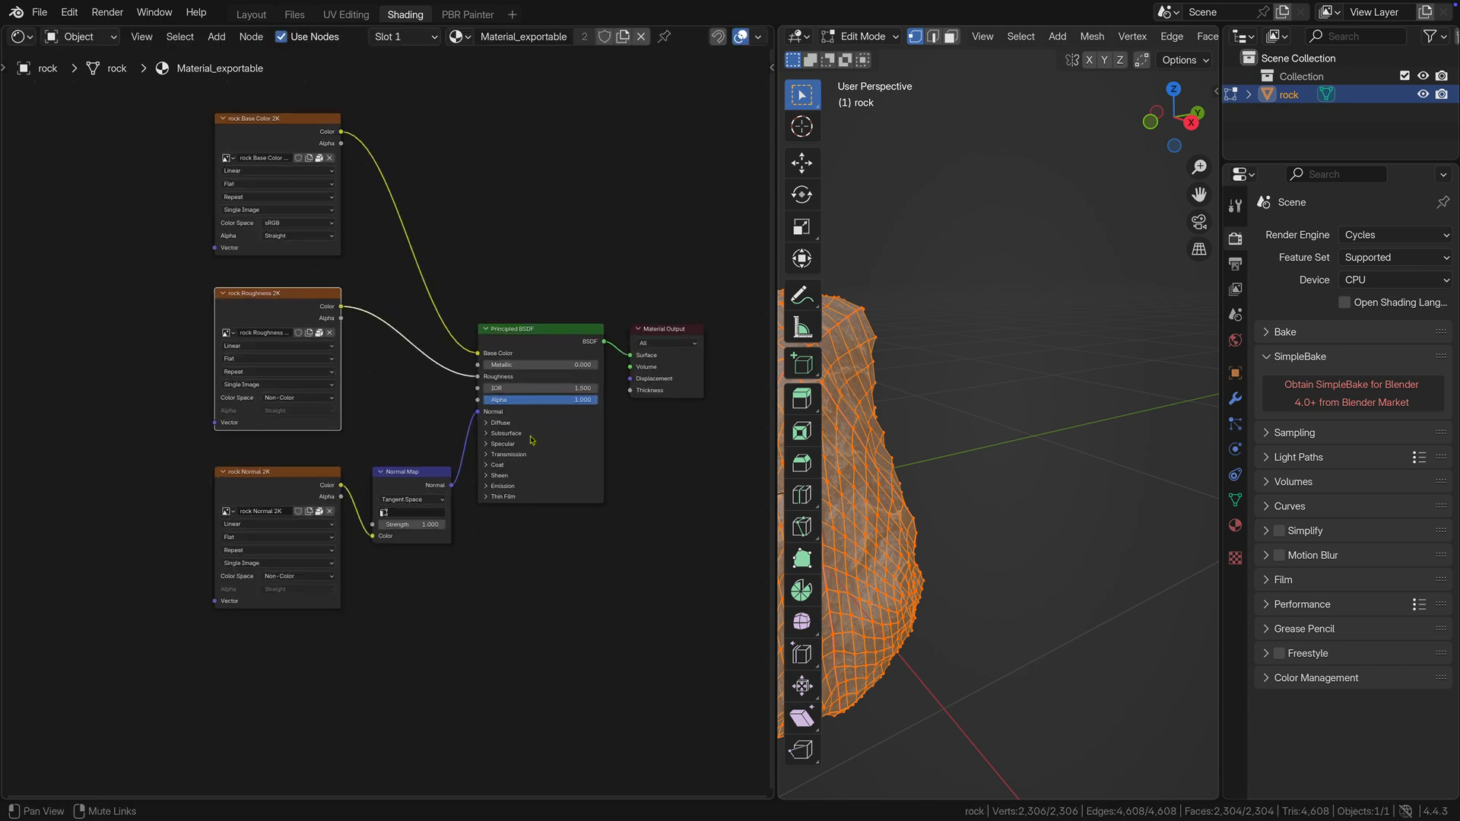
{"action": "left_click", "coordinate": [567, 433]}
{"action": "left_click", "coordinate": [656, 441]}
{"action": "middle_click_drag", "start_coordinate": [659, 443], "coordinate": [661, 503]}
{"action": "scroll", "coordinate": [633, 486], "scroll_direction": "up", "scroll_amount": 1}
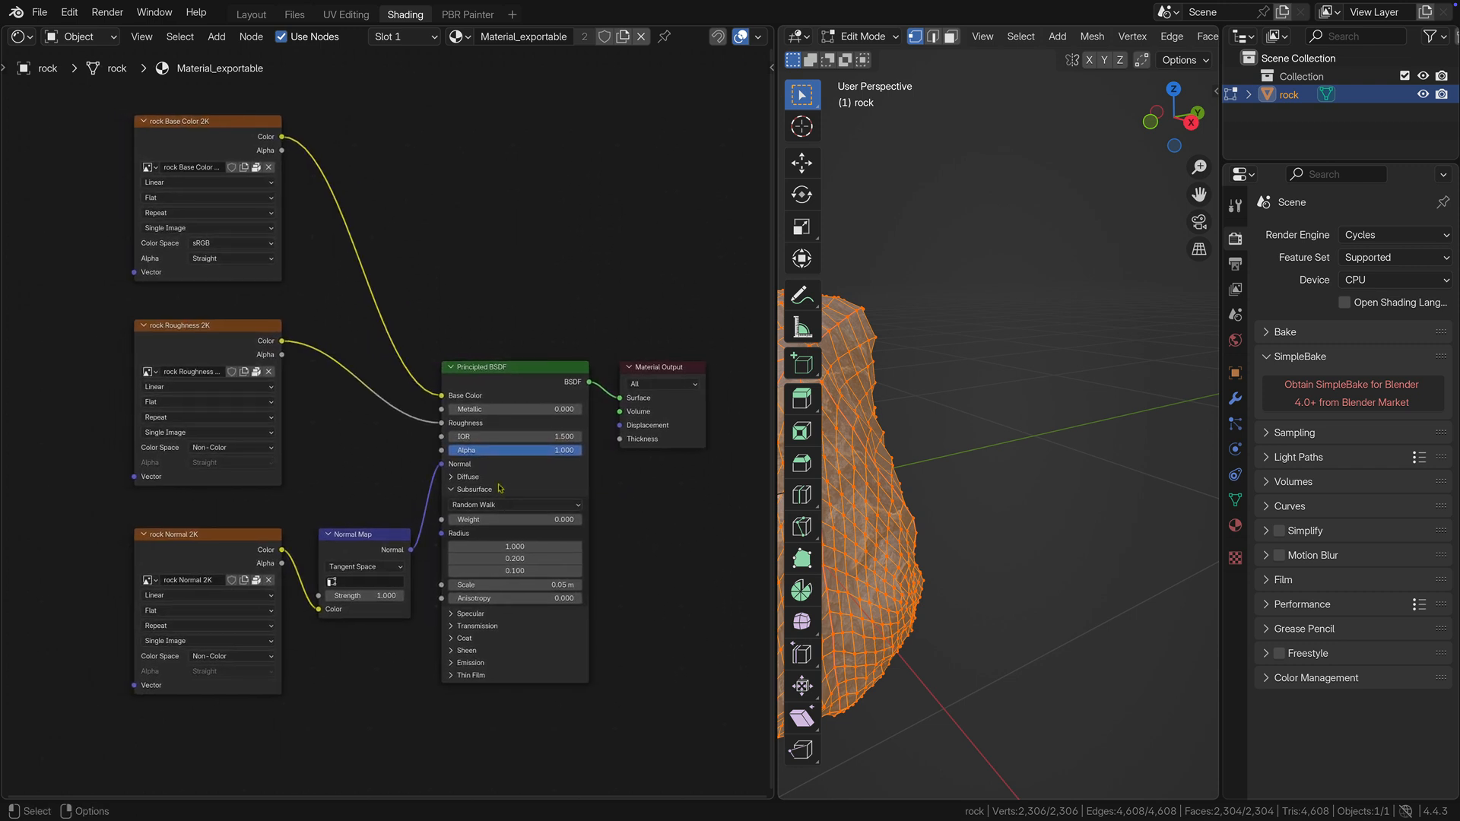
{"action": "left_click", "coordinate": [455, 489]}
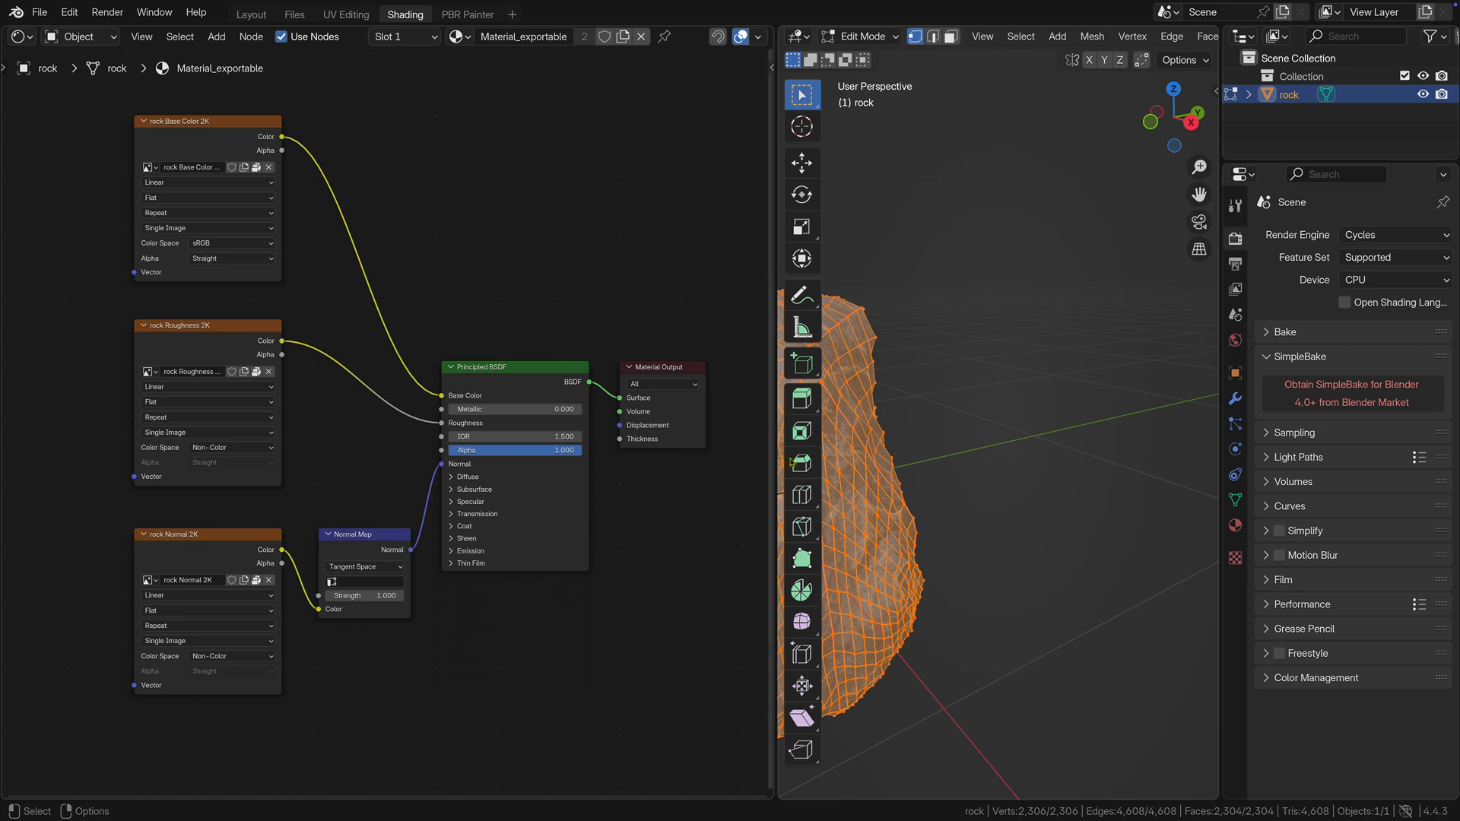
Frame the whole rock in the 3D viewport and switch it from Edit Mode to Object Mode.
{"action": "key", "text": "KP_Decimal"}
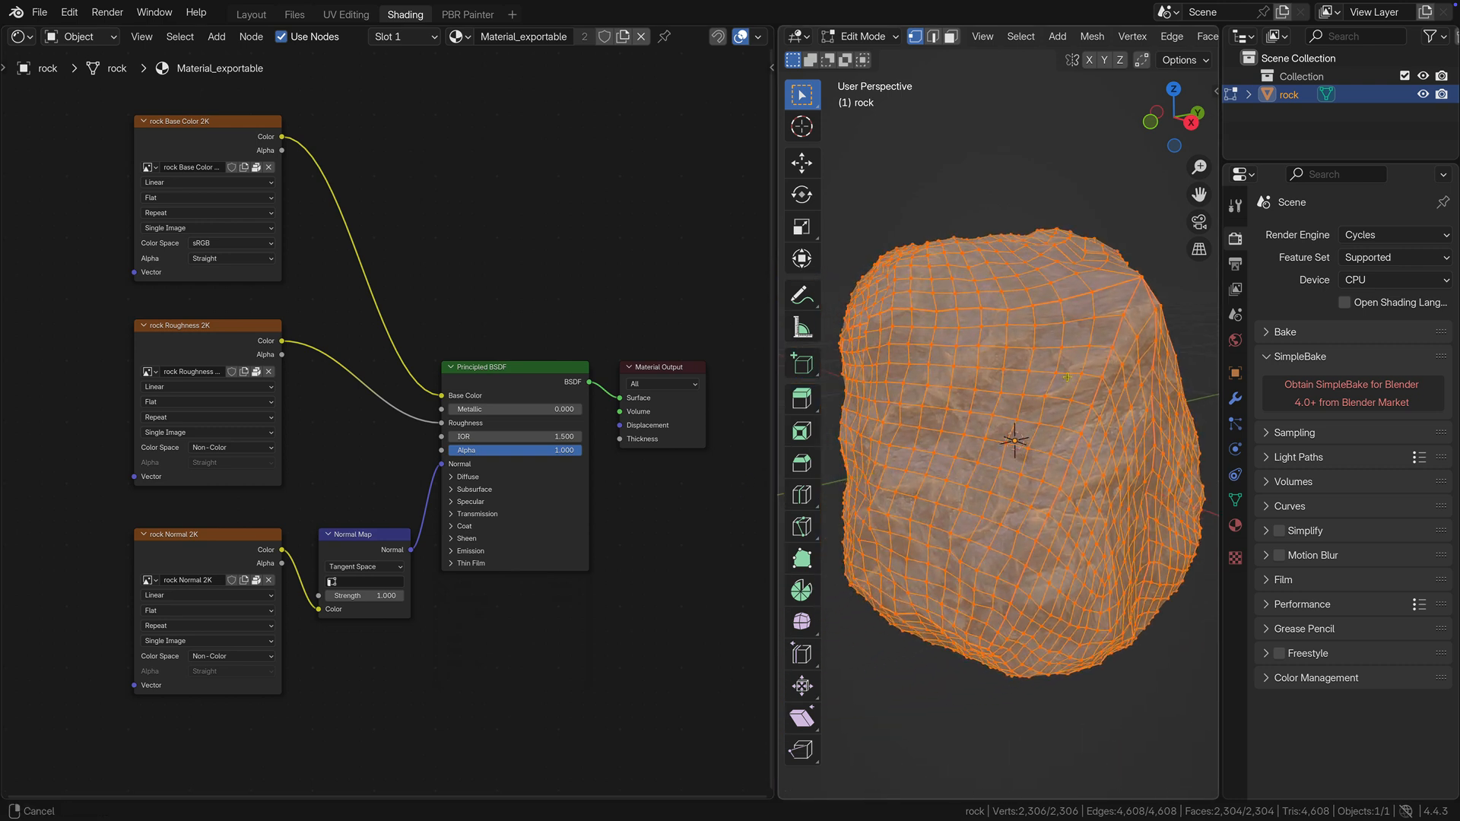
{"action": "left_click", "coordinate": [860, 37]}
{"action": "left_click", "coordinate": [860, 57]}
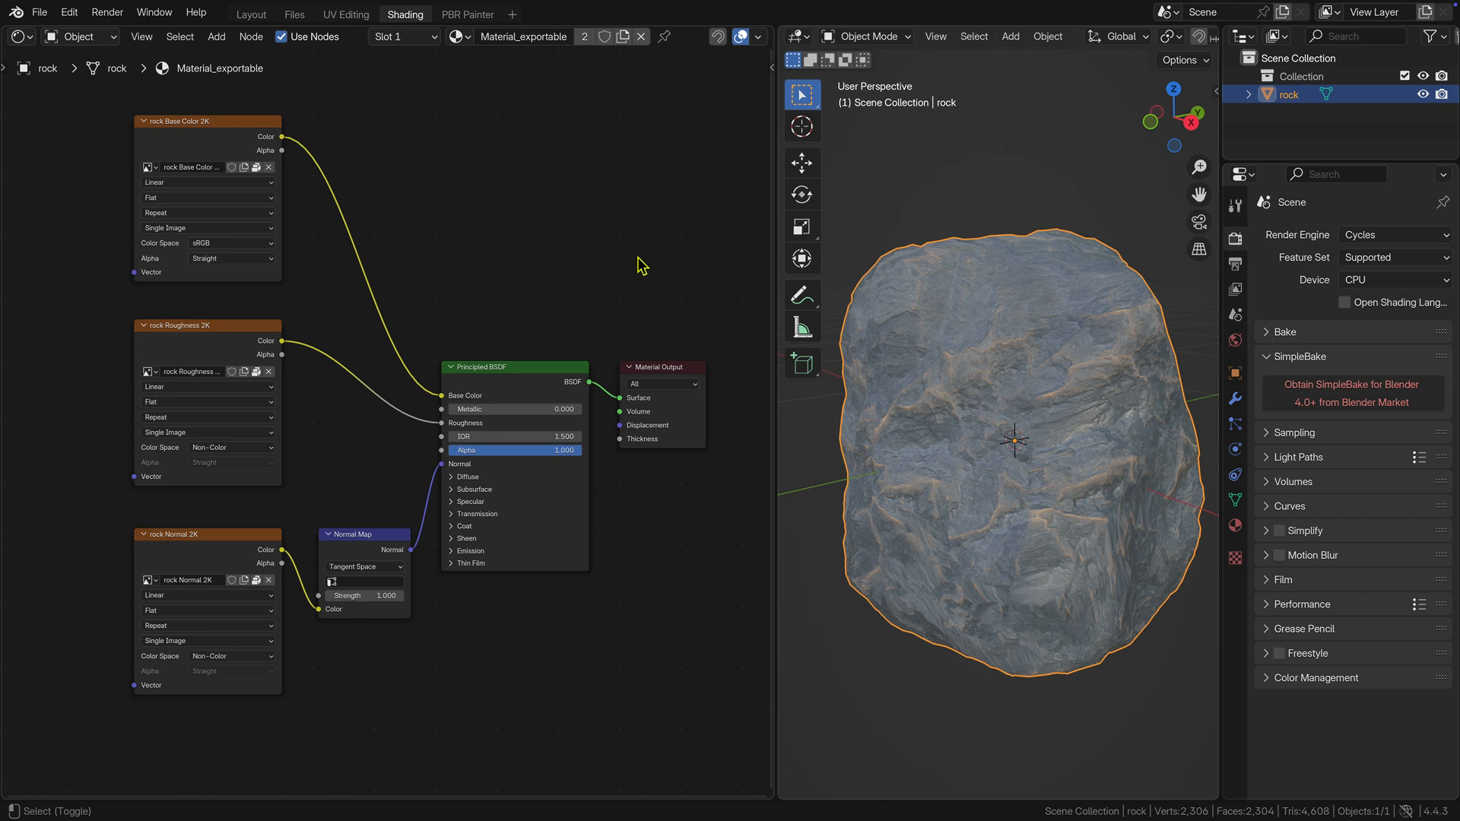
Rename the rock's Material_exportable material to material.m.pbrmetal.
{"action": "scroll", "coordinate": [639, 266], "scroll_direction": "up", "scroll_amount": 2}
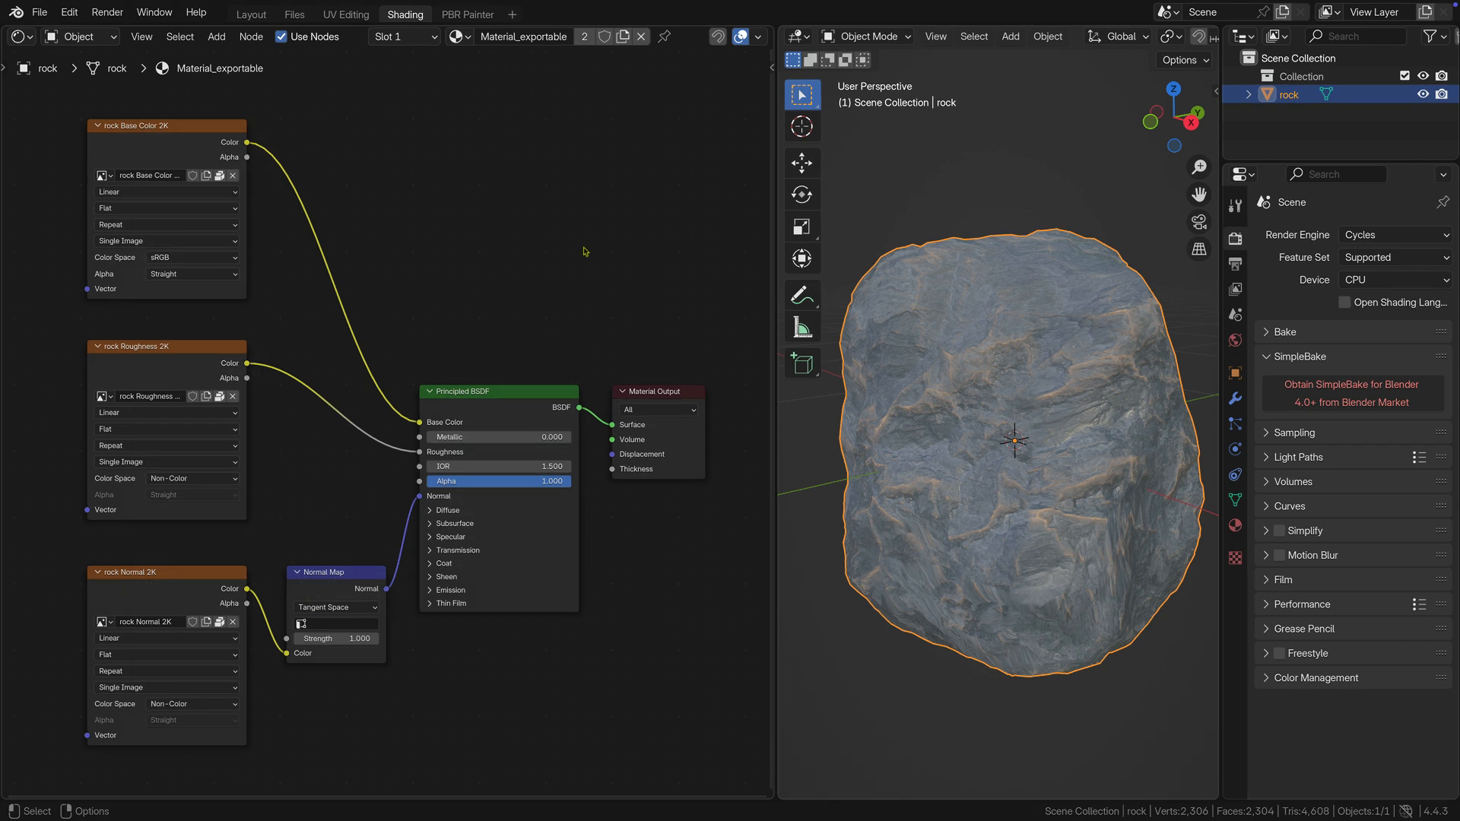
{"action": "double_click", "coordinate": [524, 36]}
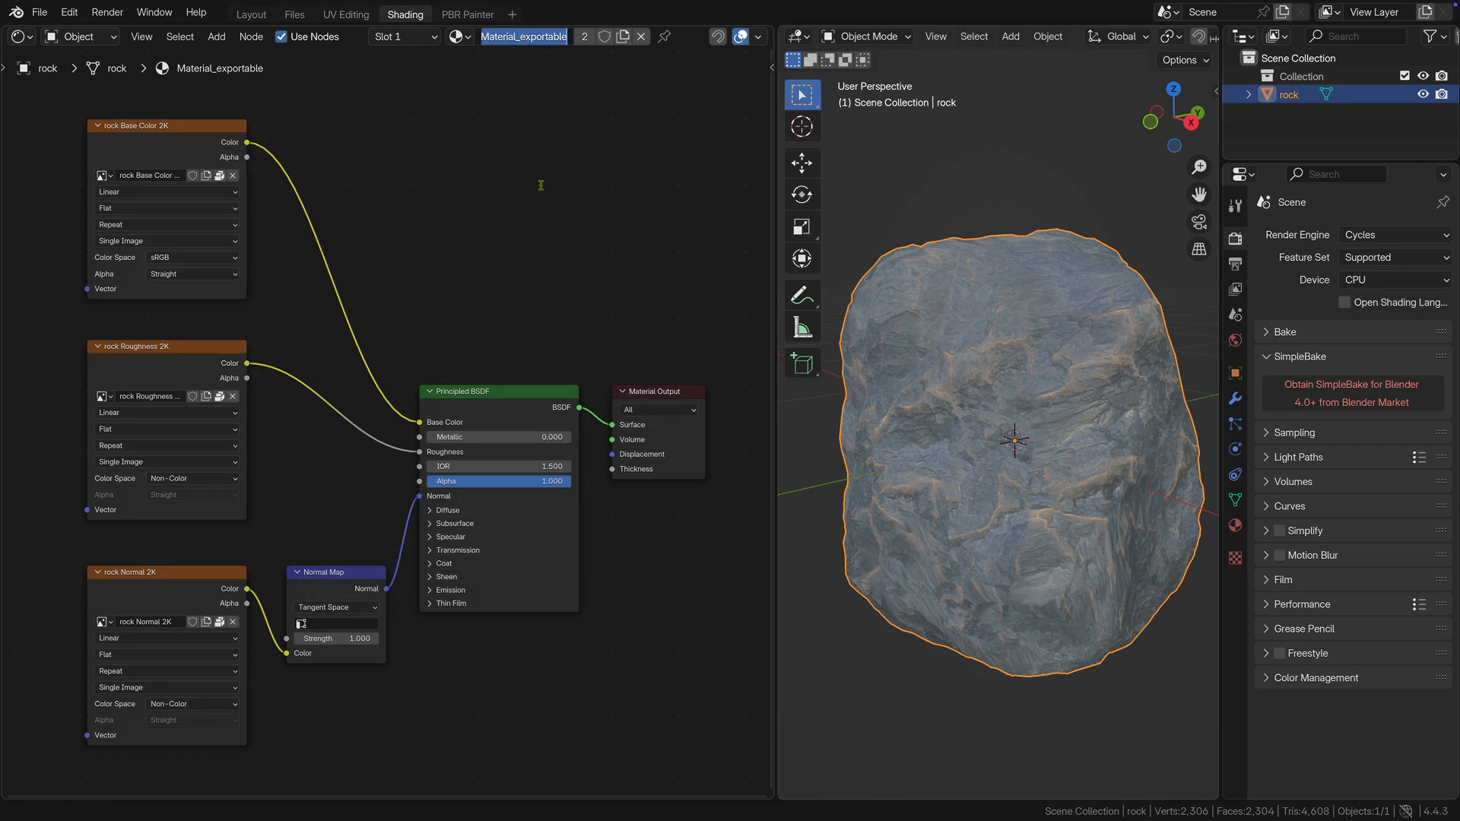
{"action": "type", "text": "mater"}
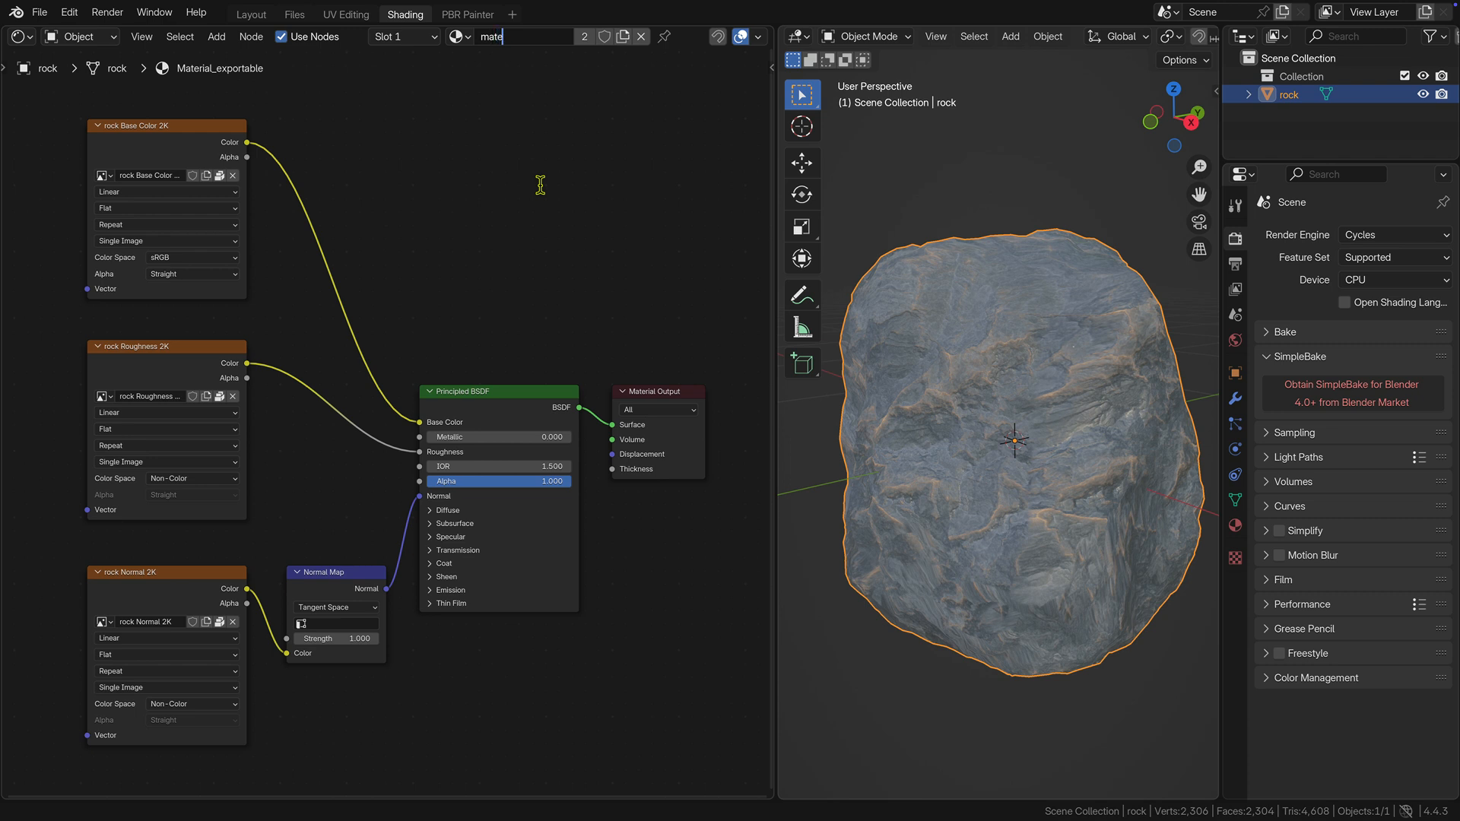
{"action": "type", "text": "ial.m.pbrmetal"}
{"action": "key", "text": "Return"}
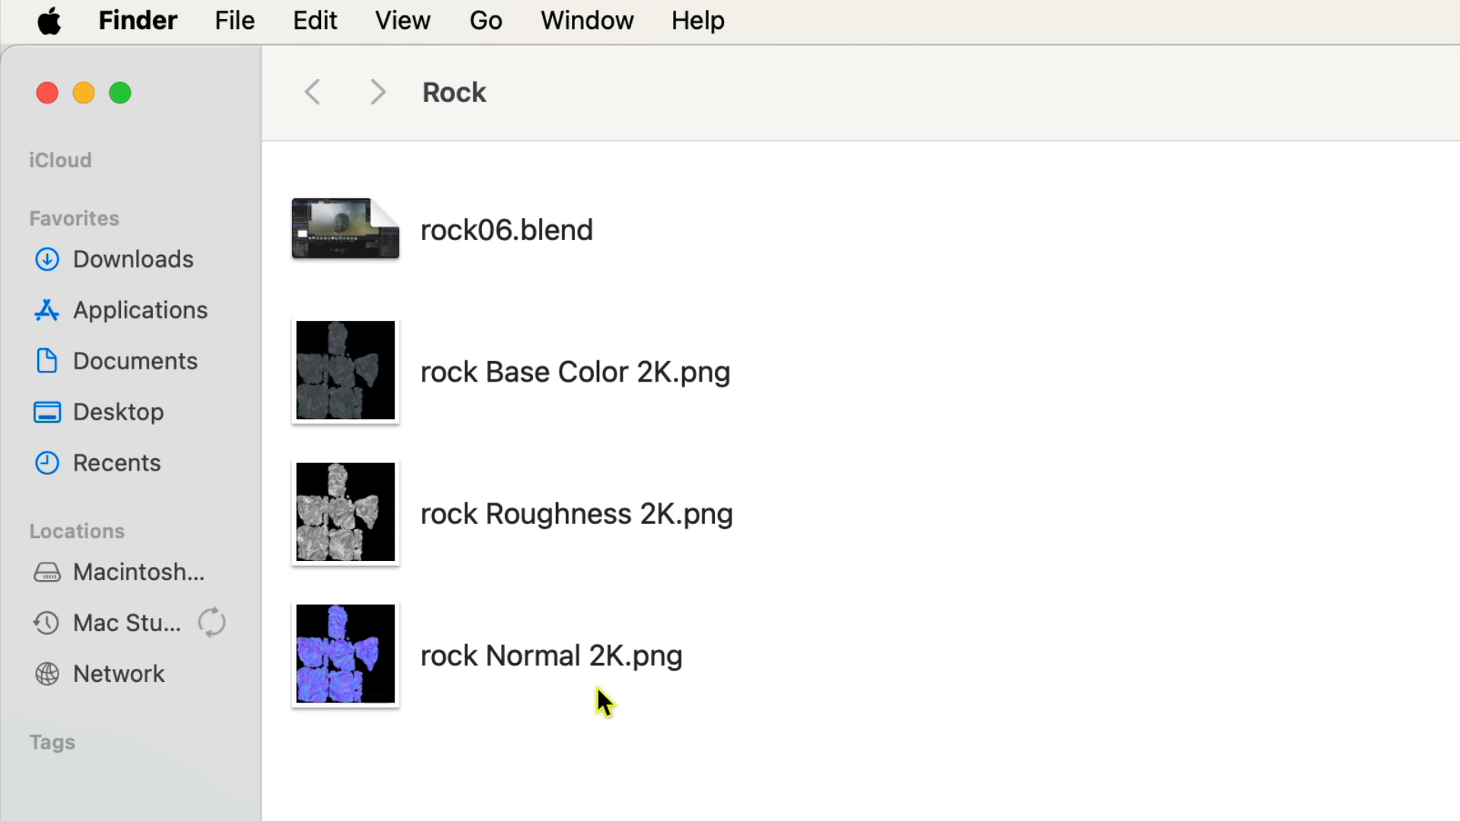
In Finder's Rock folder, duplicate rock Base Color 2K.png and rename the copy rock_albedo.png.
{"action": "left_click_drag", "start_coordinate": [348, 373], "coordinate": [898, 364], "text": "alt"}
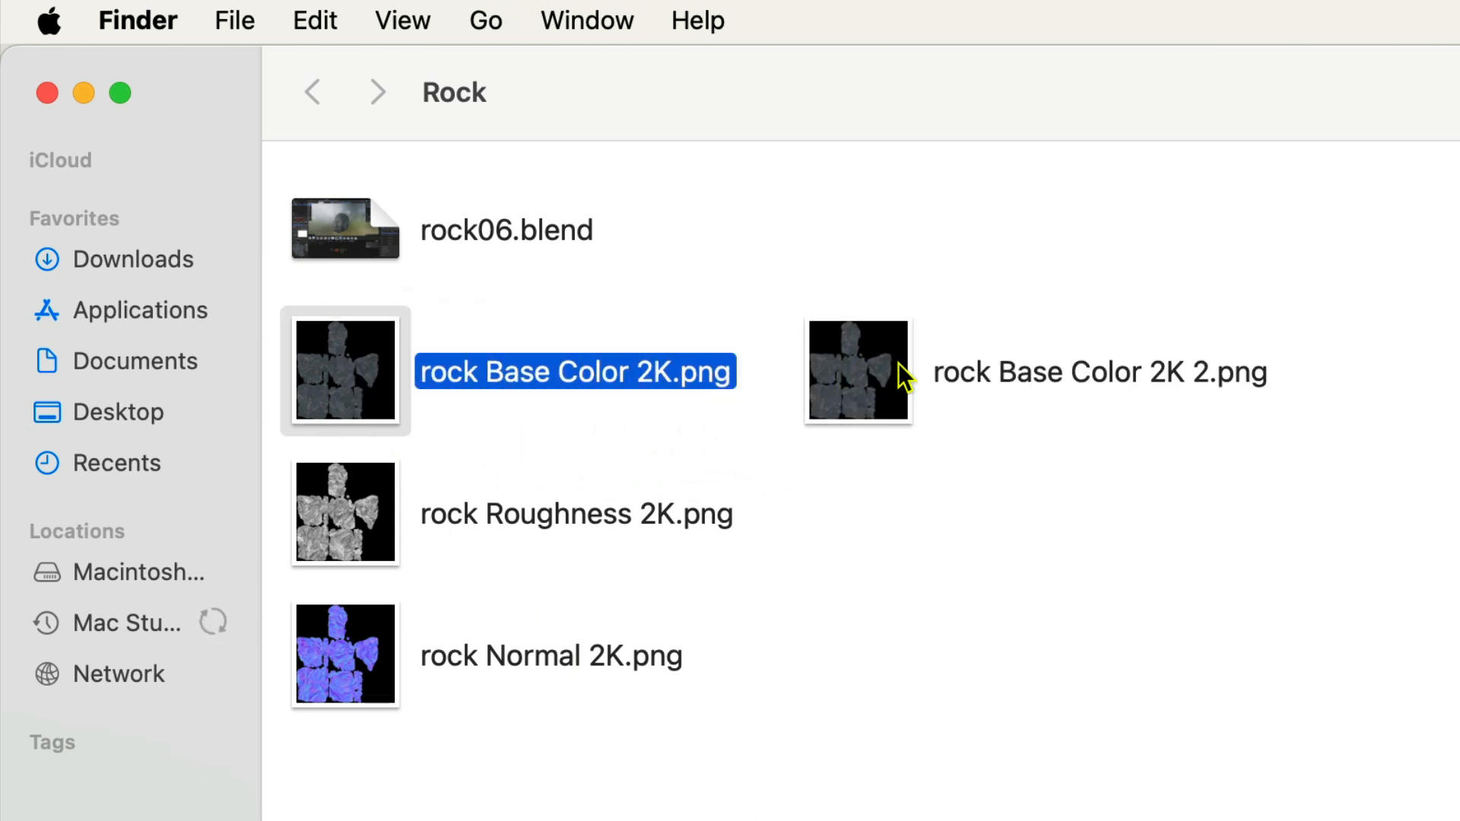
{"action": "left_click", "coordinate": [984, 365]}
{"action": "left_click", "coordinate": [984, 365]}
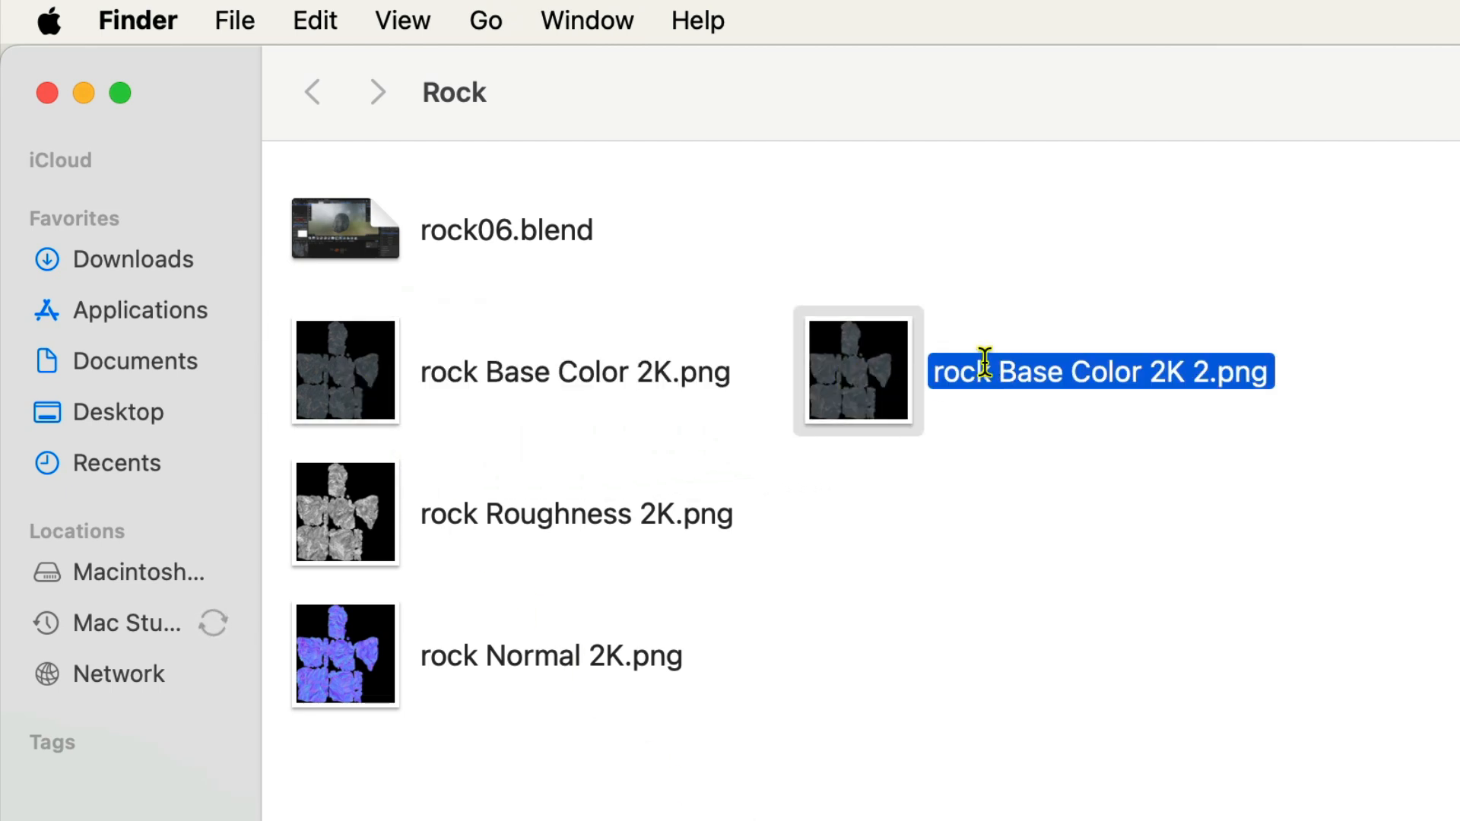
{"action": "type", "text": "rock"}
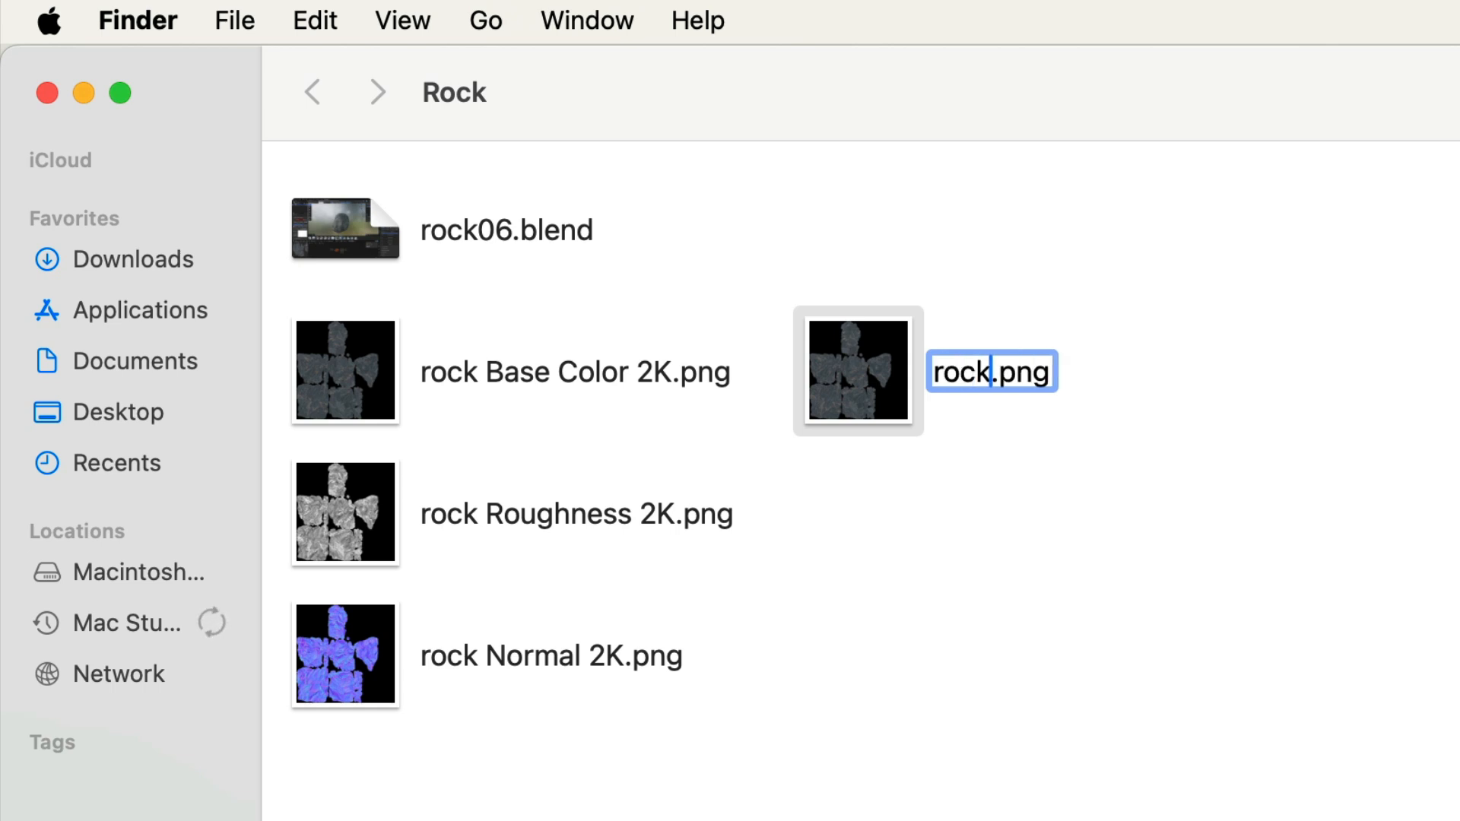
{"action": "type", "text": "_alb"}
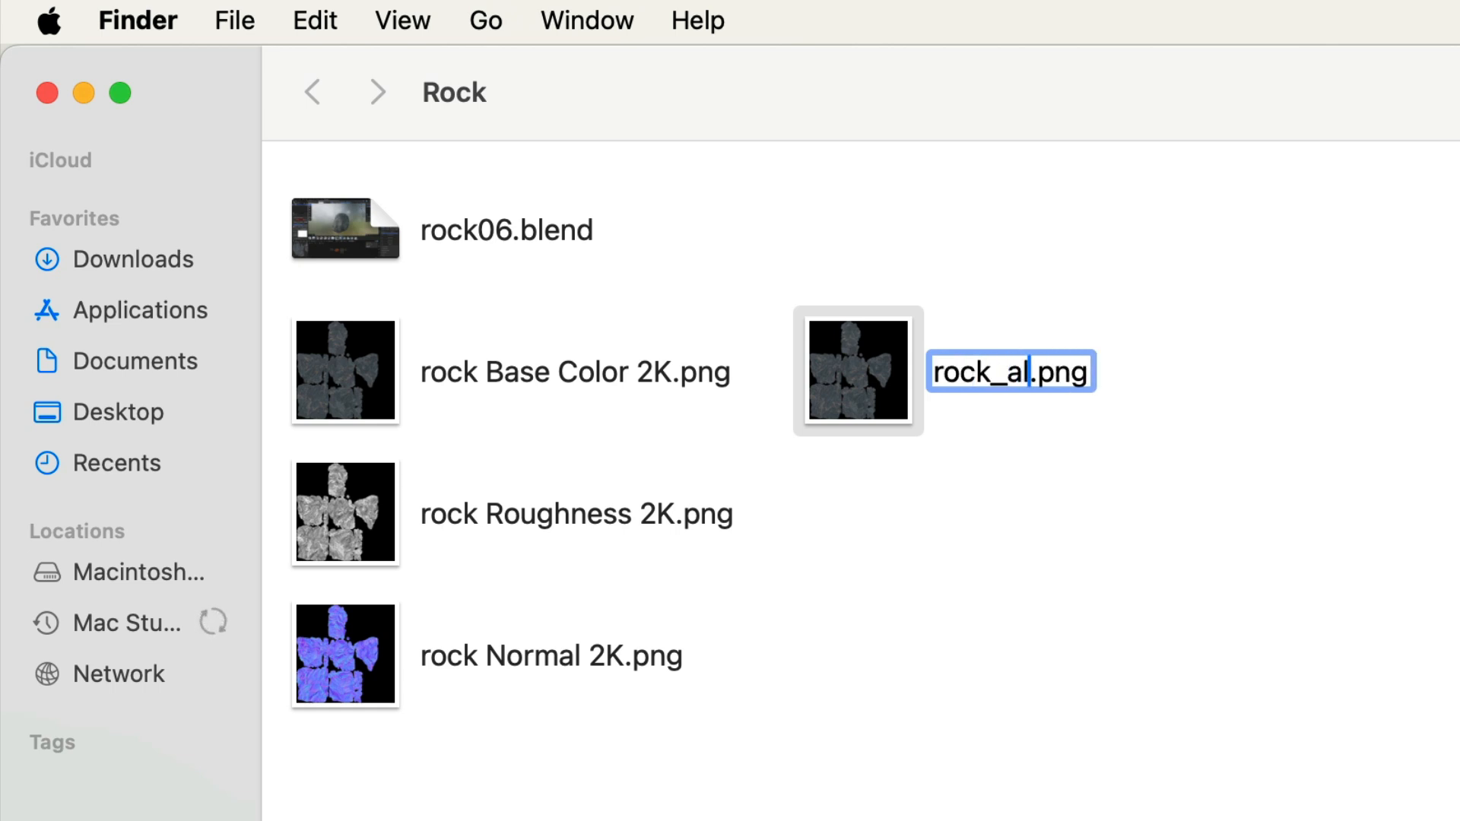
{"action": "type", "text": "edo"}
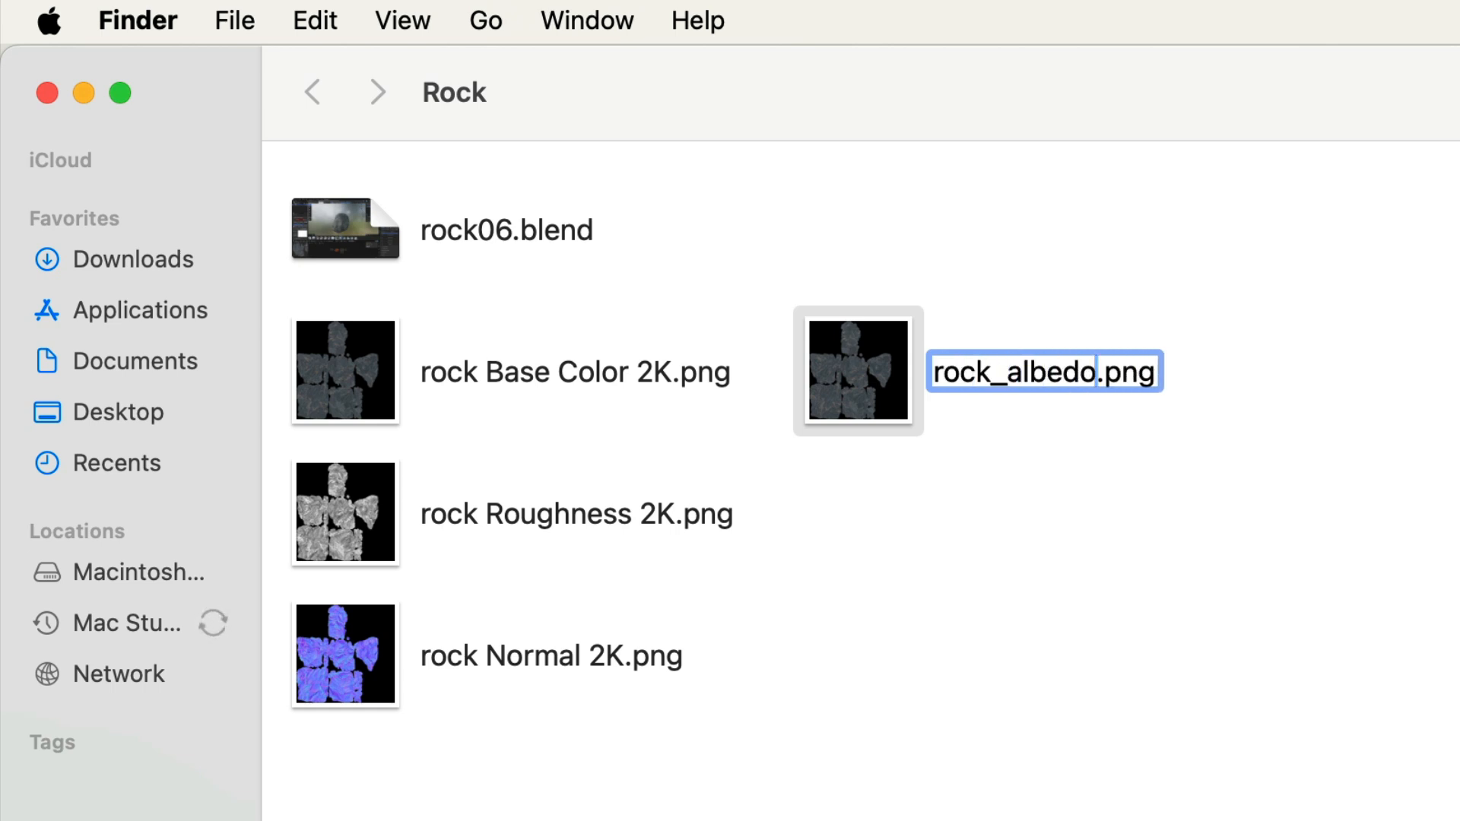
{"action": "left_click", "coordinate": [1110, 498]}
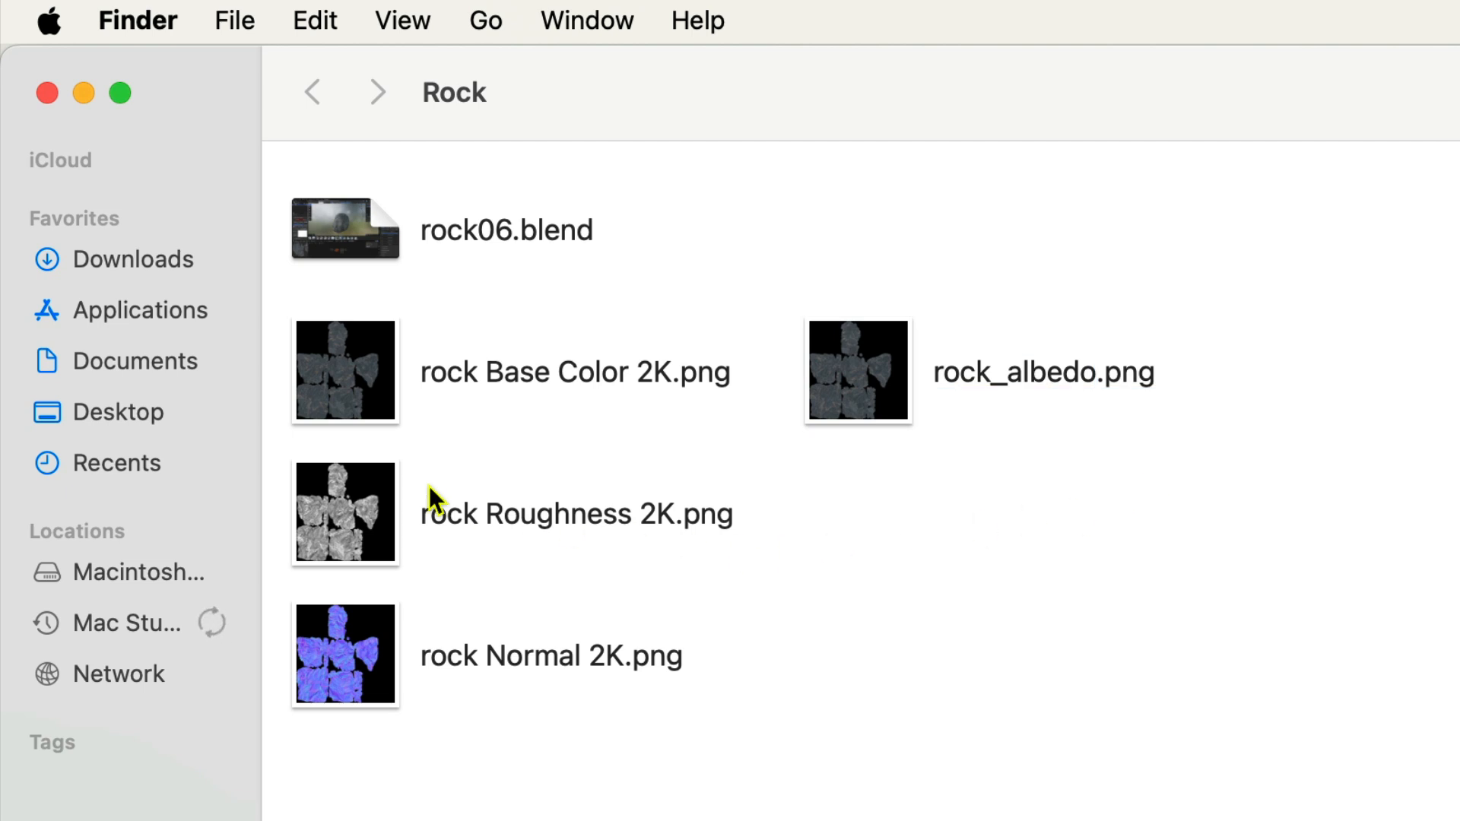
Duplicate rock Roughness 2K.png in the same folder and rename the copy rock_roughness.png.
{"action": "left_click_drag", "start_coordinate": [350, 520], "coordinate": [926, 511], "text": "alt"}
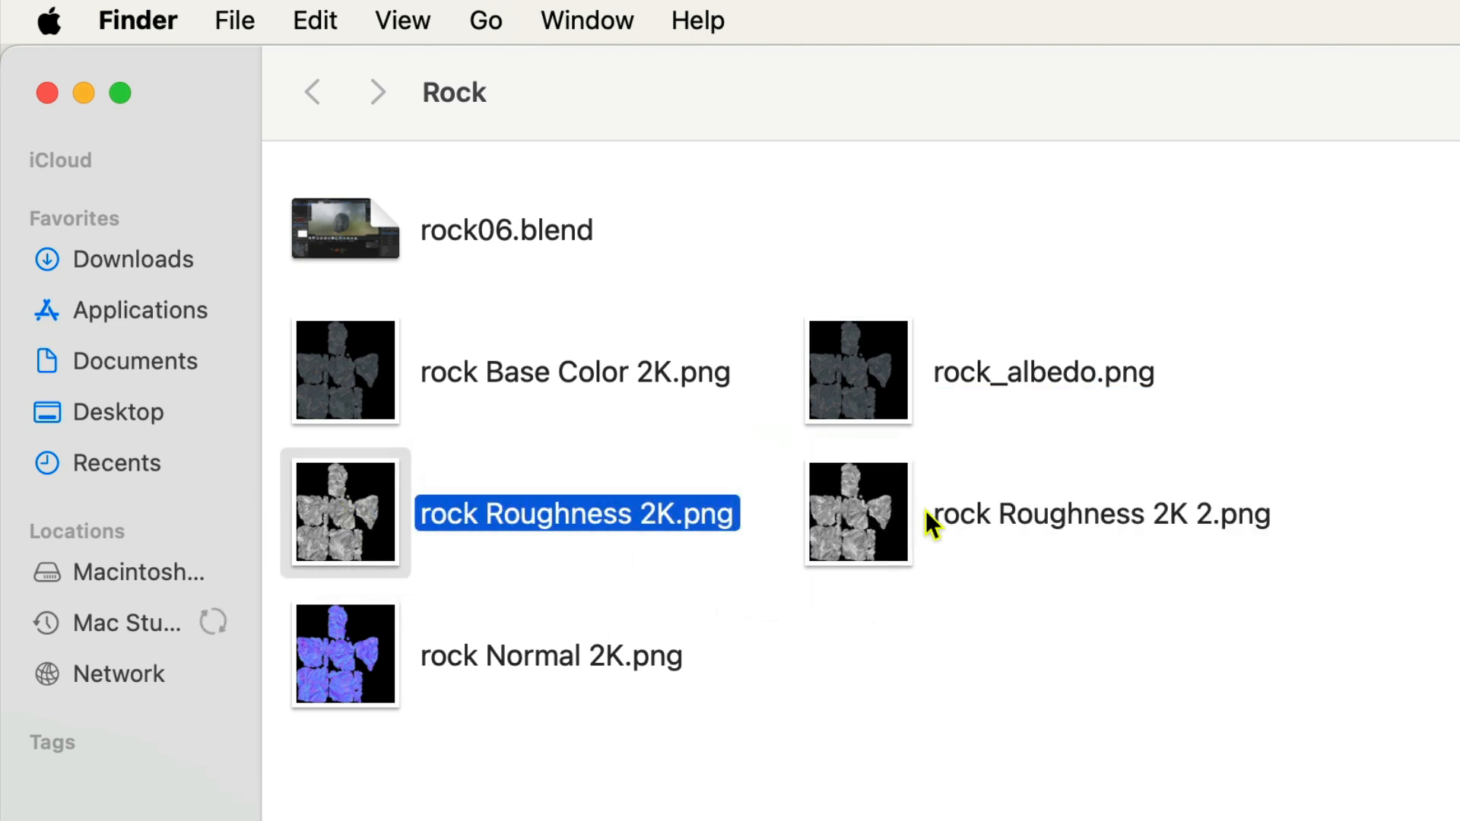
{"action": "left_click", "coordinate": [965, 513]}
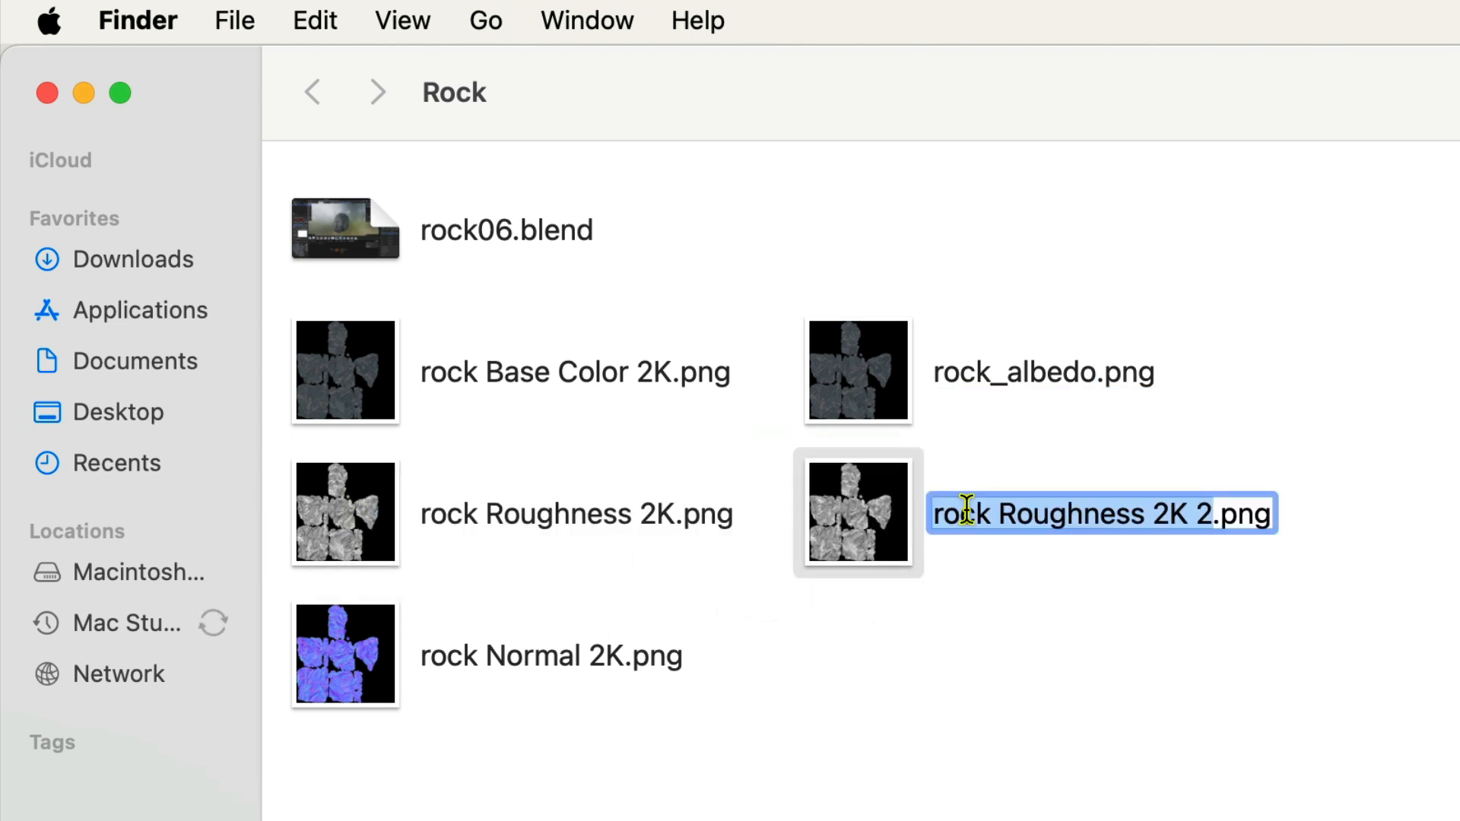
{"action": "type", "text": "rock"}
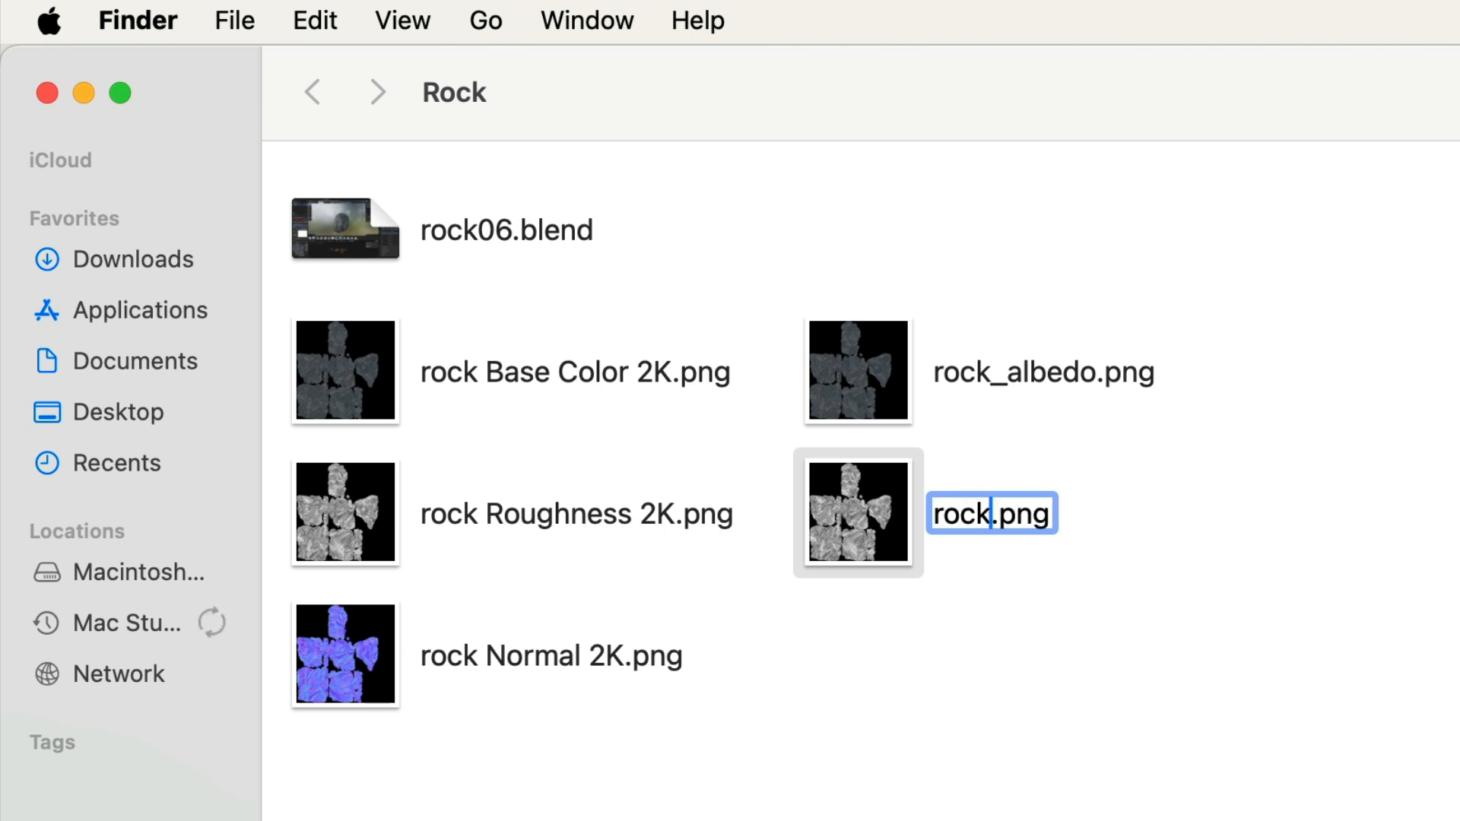
{"action": "type", "text": "_rough"}
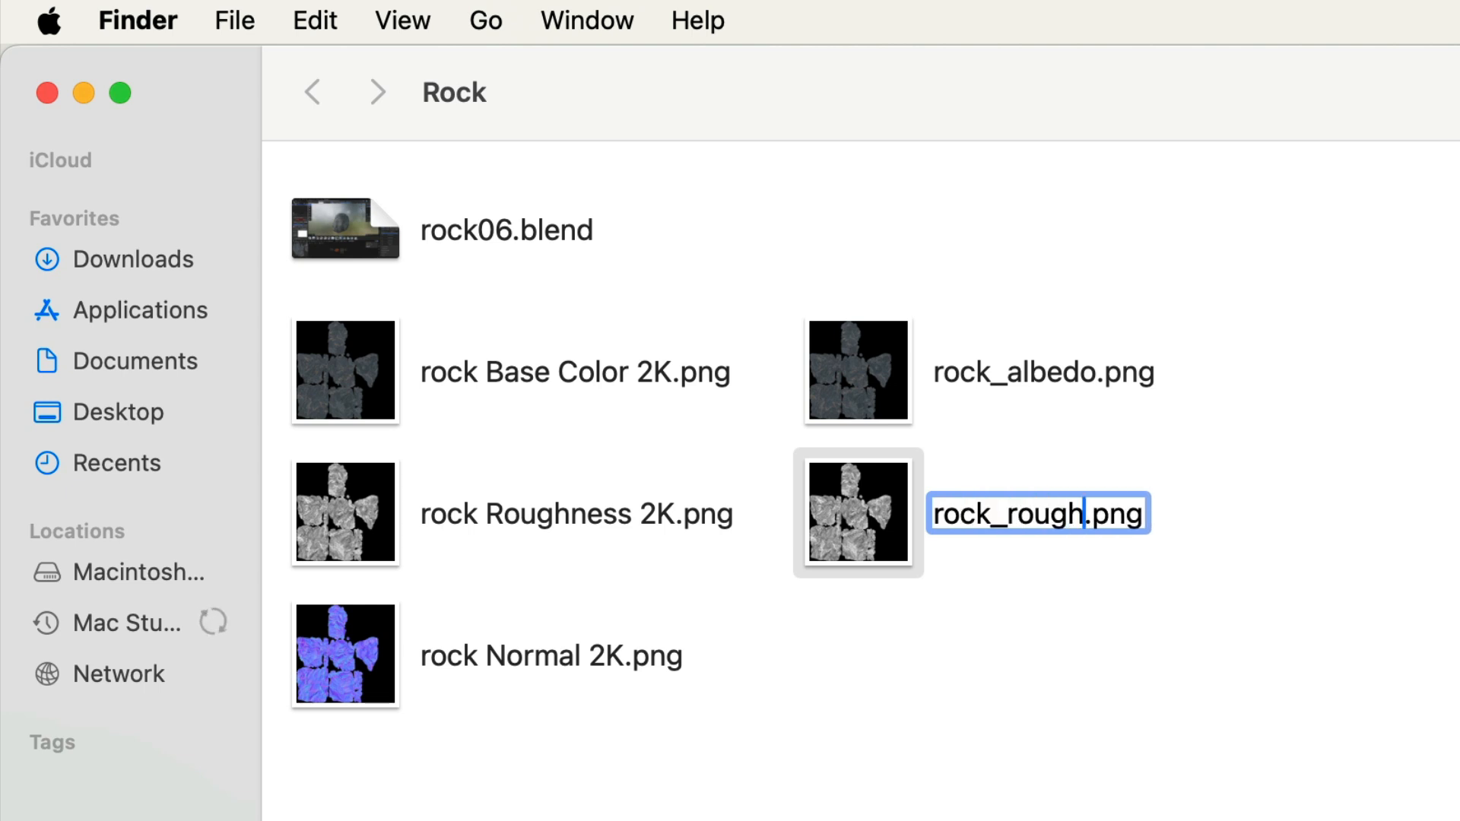
{"action": "type", "text": "ness"}
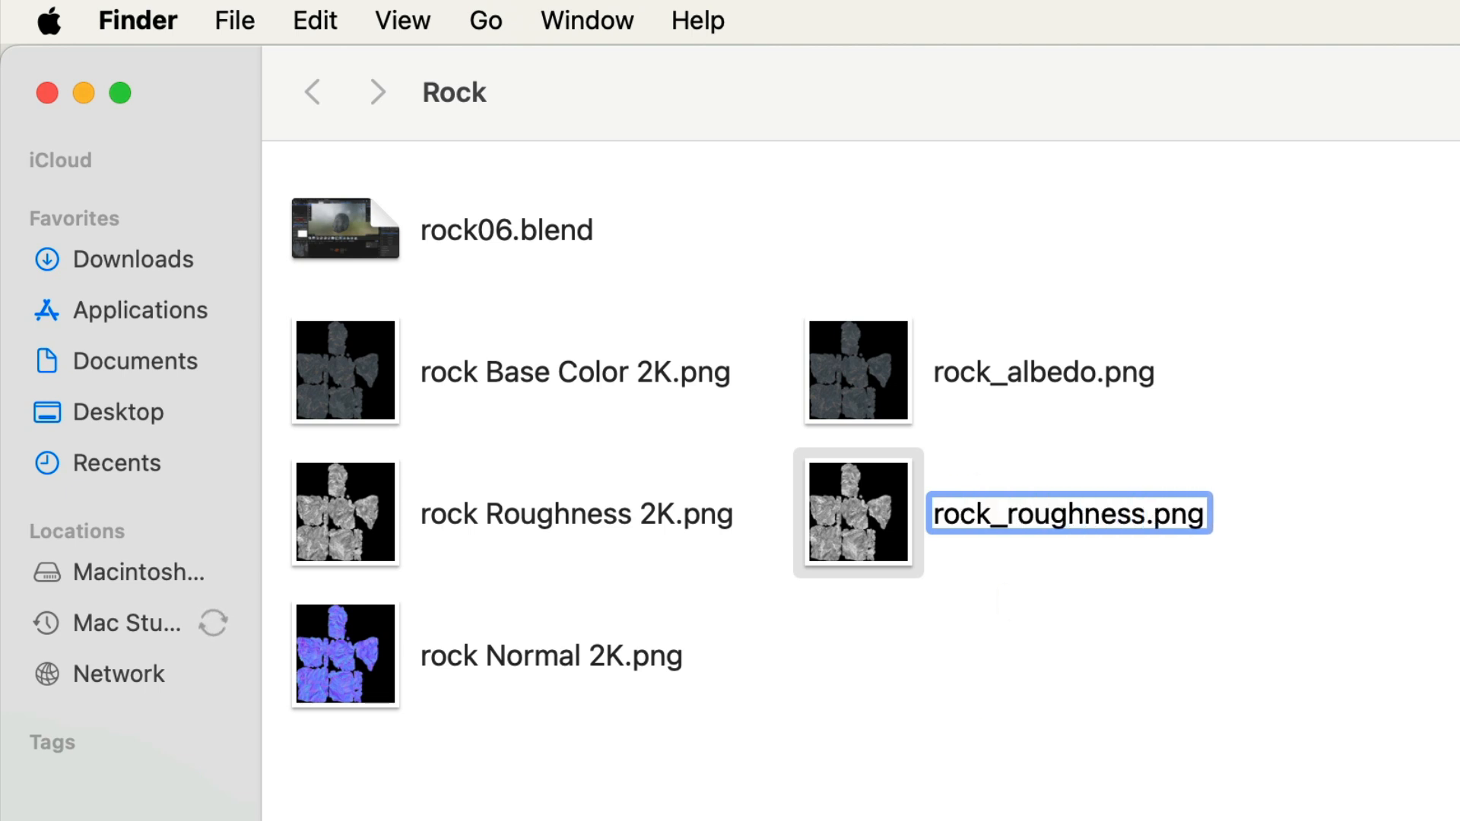
{"action": "left_click", "coordinate": [463, 711]}
Duplicate rock Normal 2K.png in the same folder and rename the copy rock_normal.png.
{"action": "left_click_drag", "start_coordinate": [359, 687], "coordinate": [863, 690], "text": "alt"}
{"action": "left_click", "coordinate": [1029, 652]}
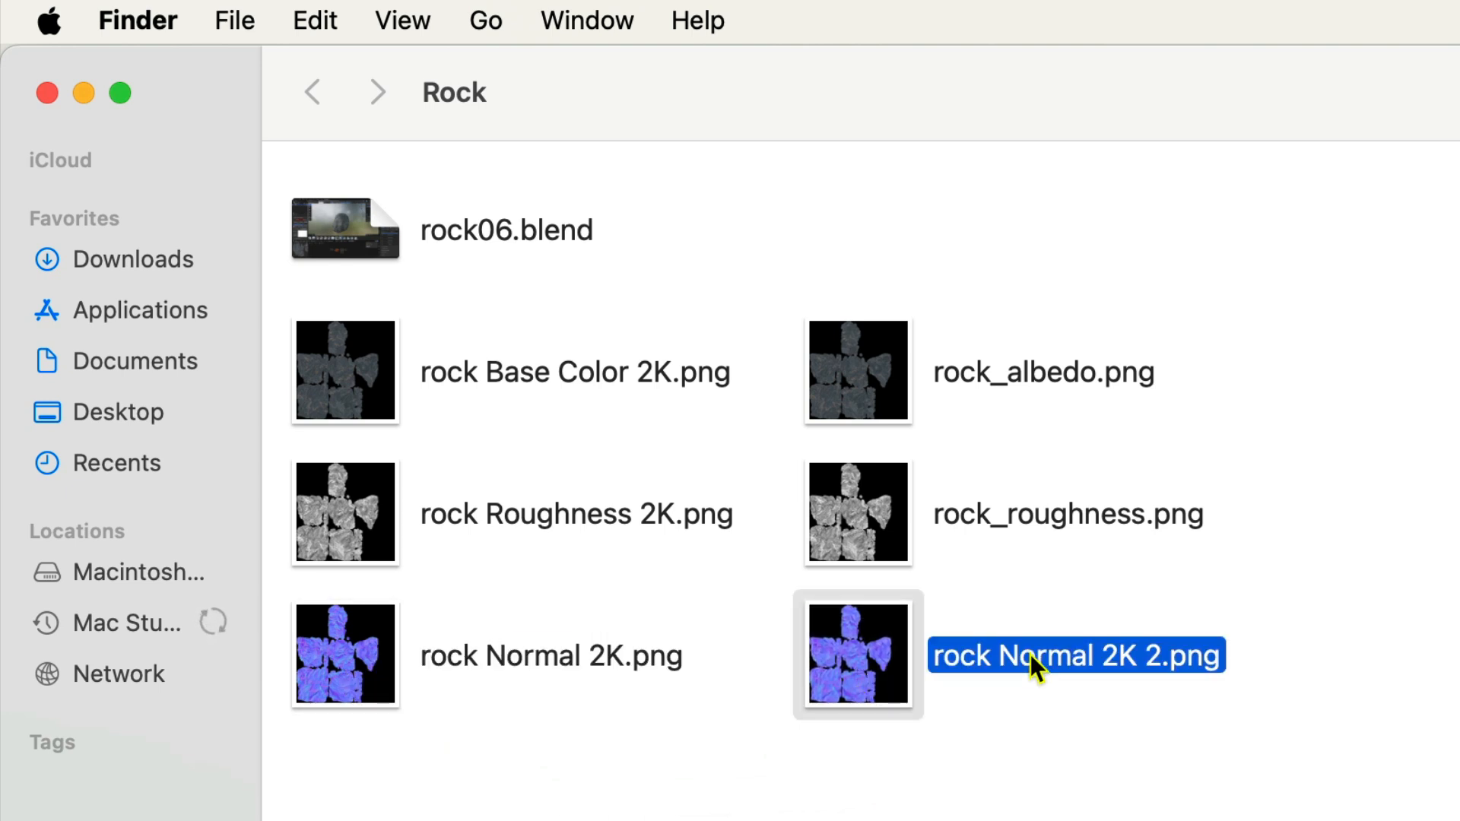
{"action": "left_click", "coordinate": [1030, 653]}
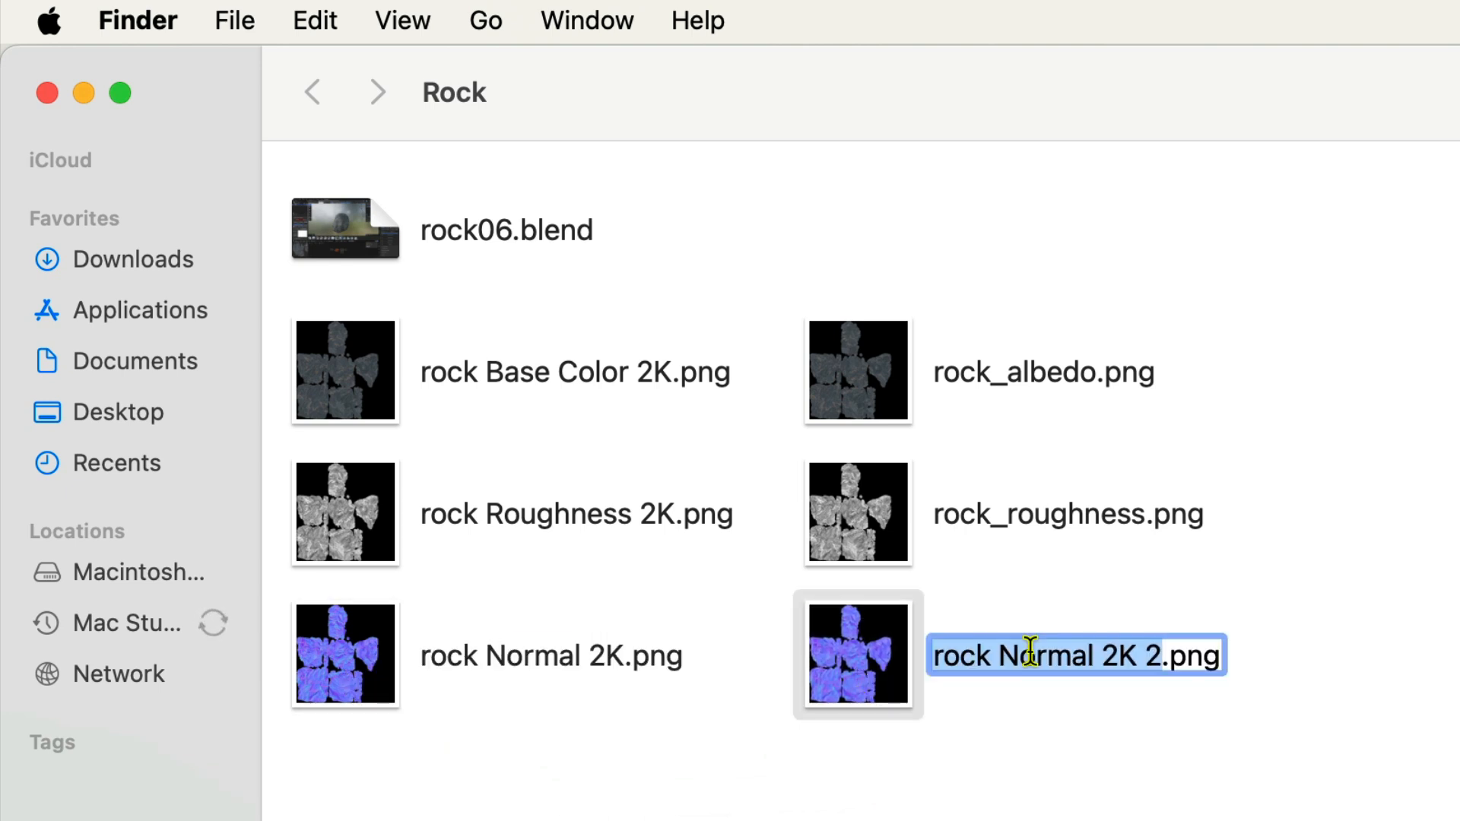
{"action": "type", "text": "rock_"}
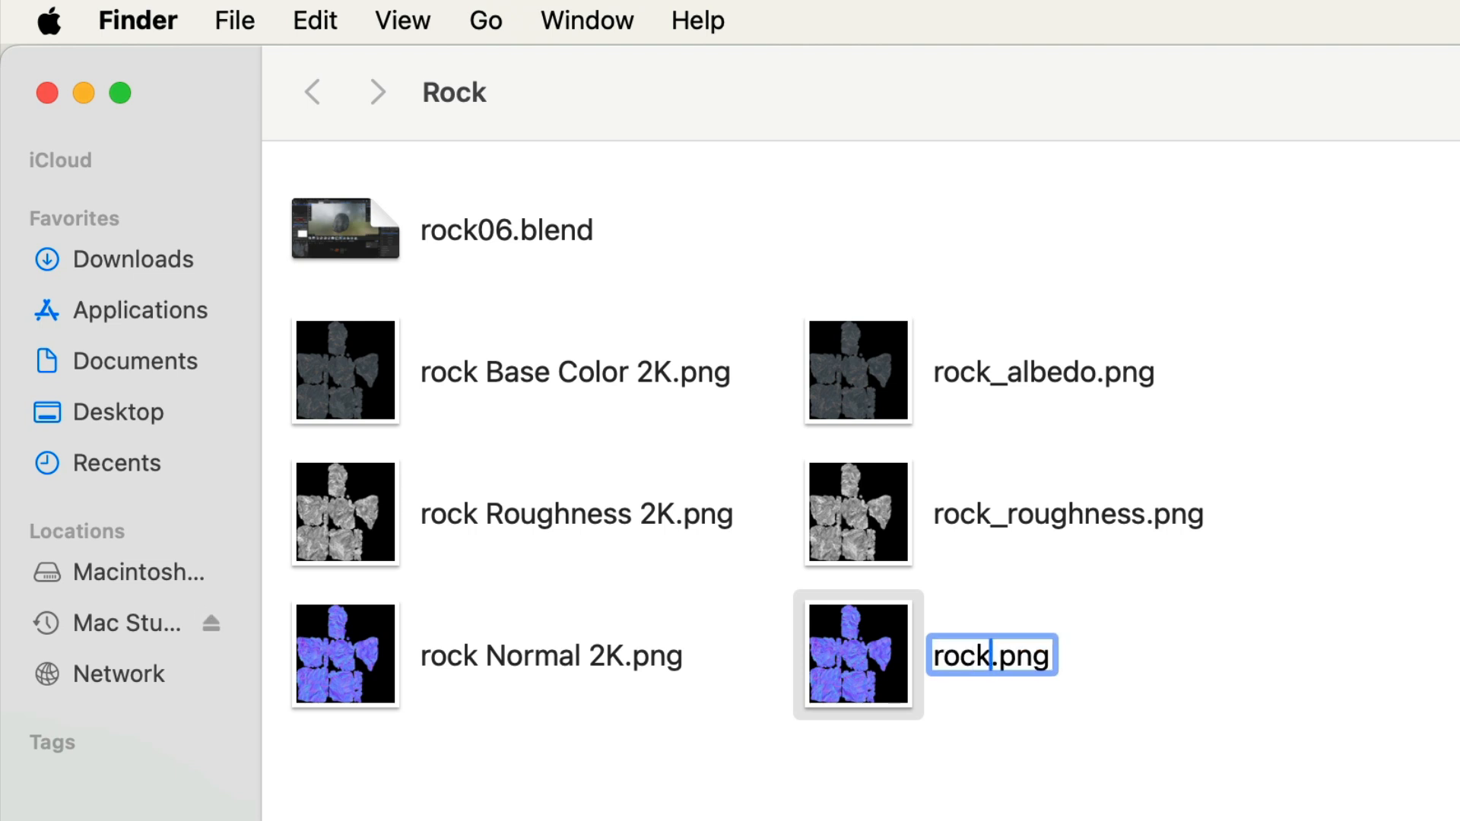
{"action": "type", "text": "nor"}
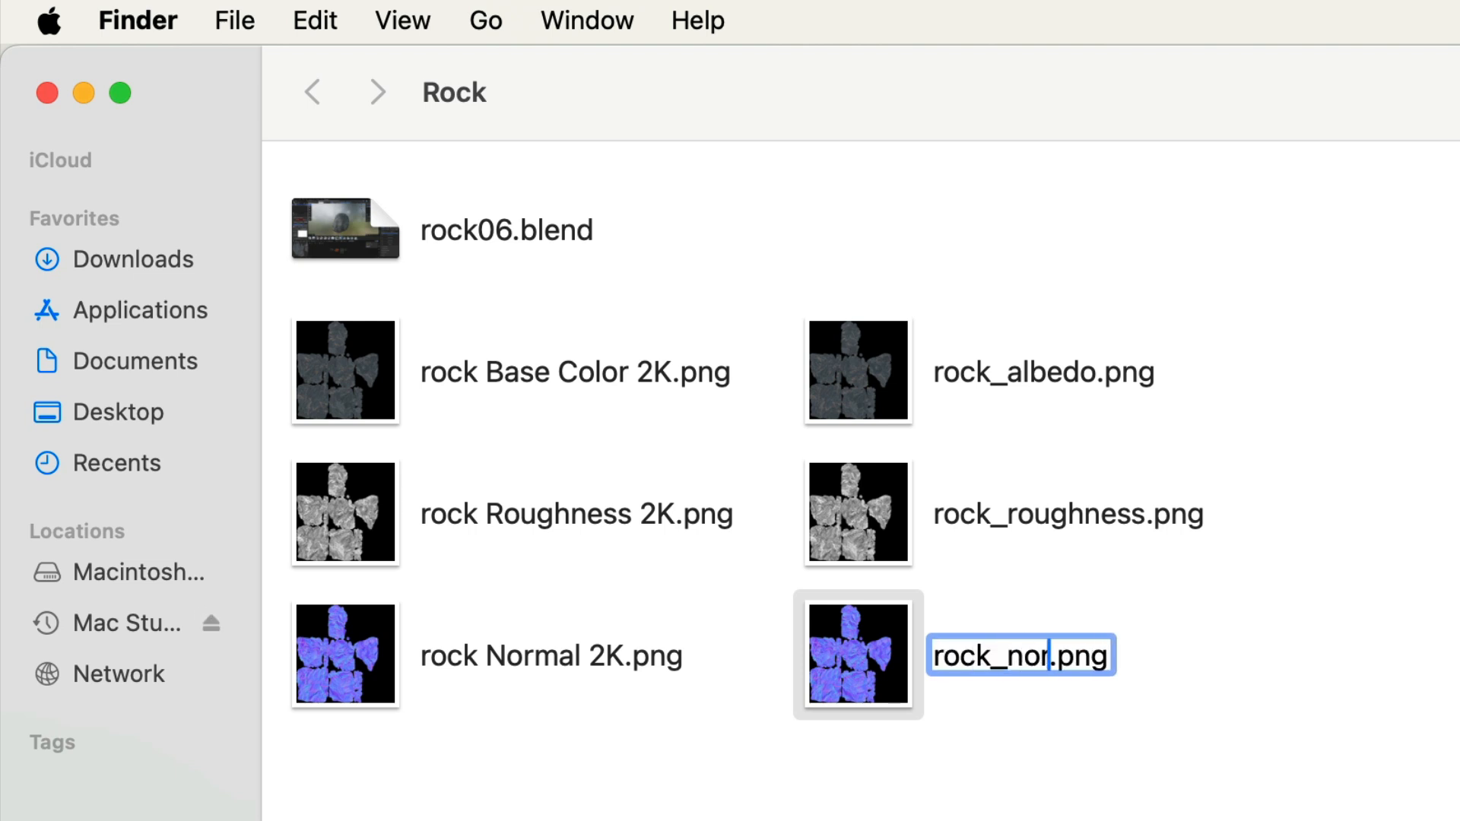
{"action": "type", "text": "mal"}
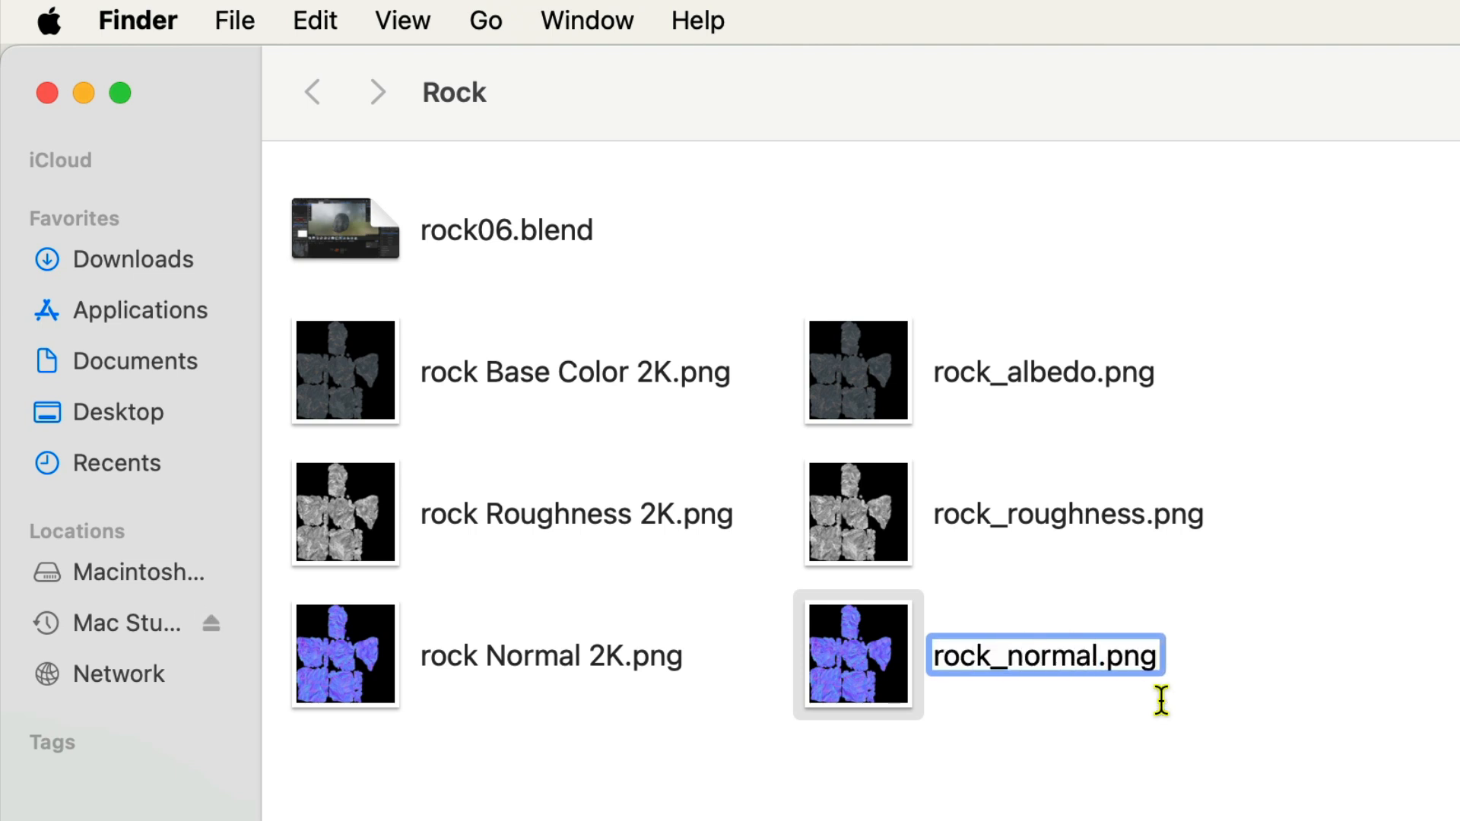
{"action": "key", "text": "Return"}
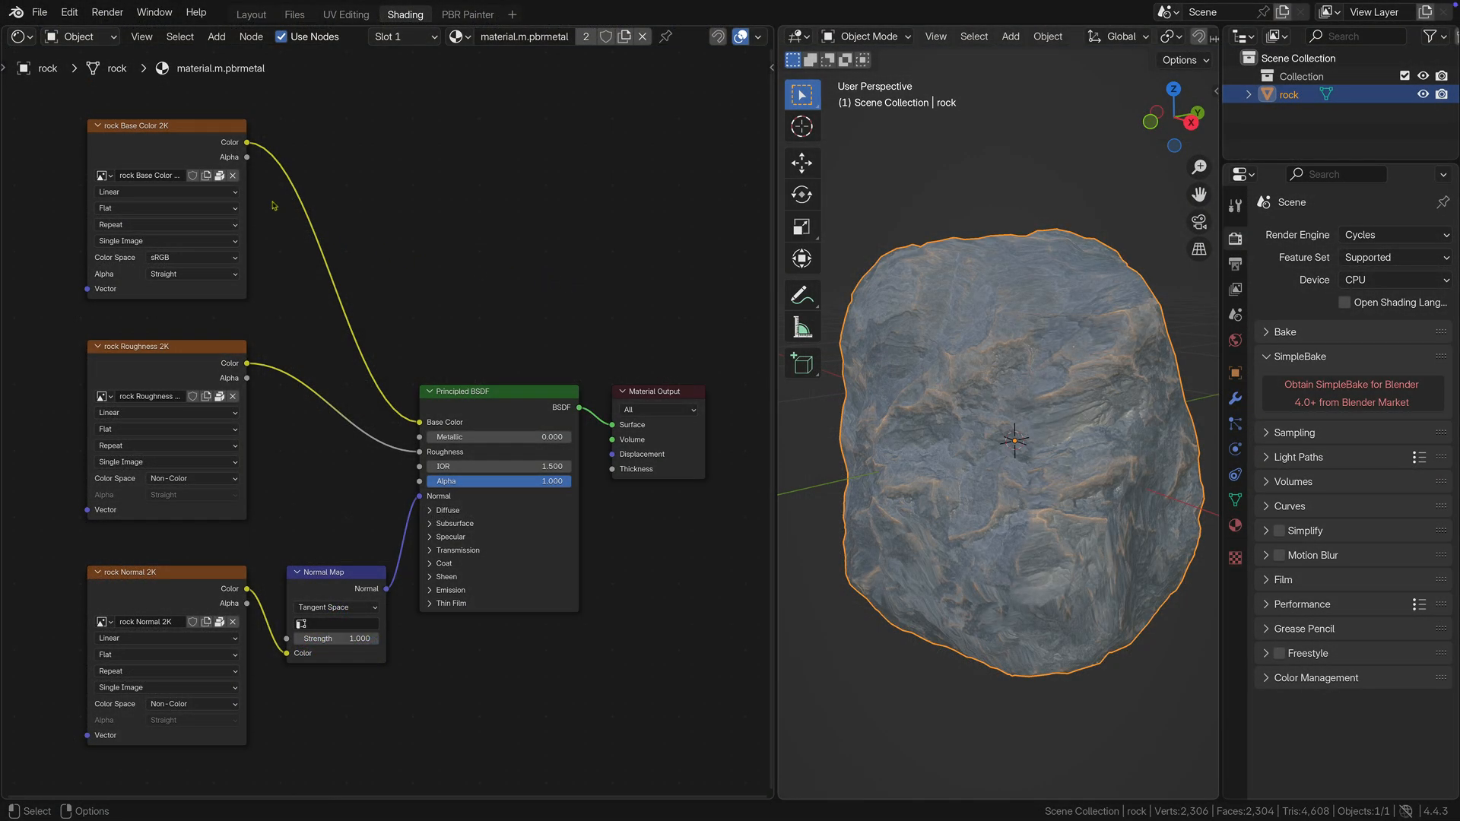
Back in Blender, replace the image in the base color texture node with rock_albedo.png from the Rock folder.
{"action": "left_click", "coordinate": [233, 176]}
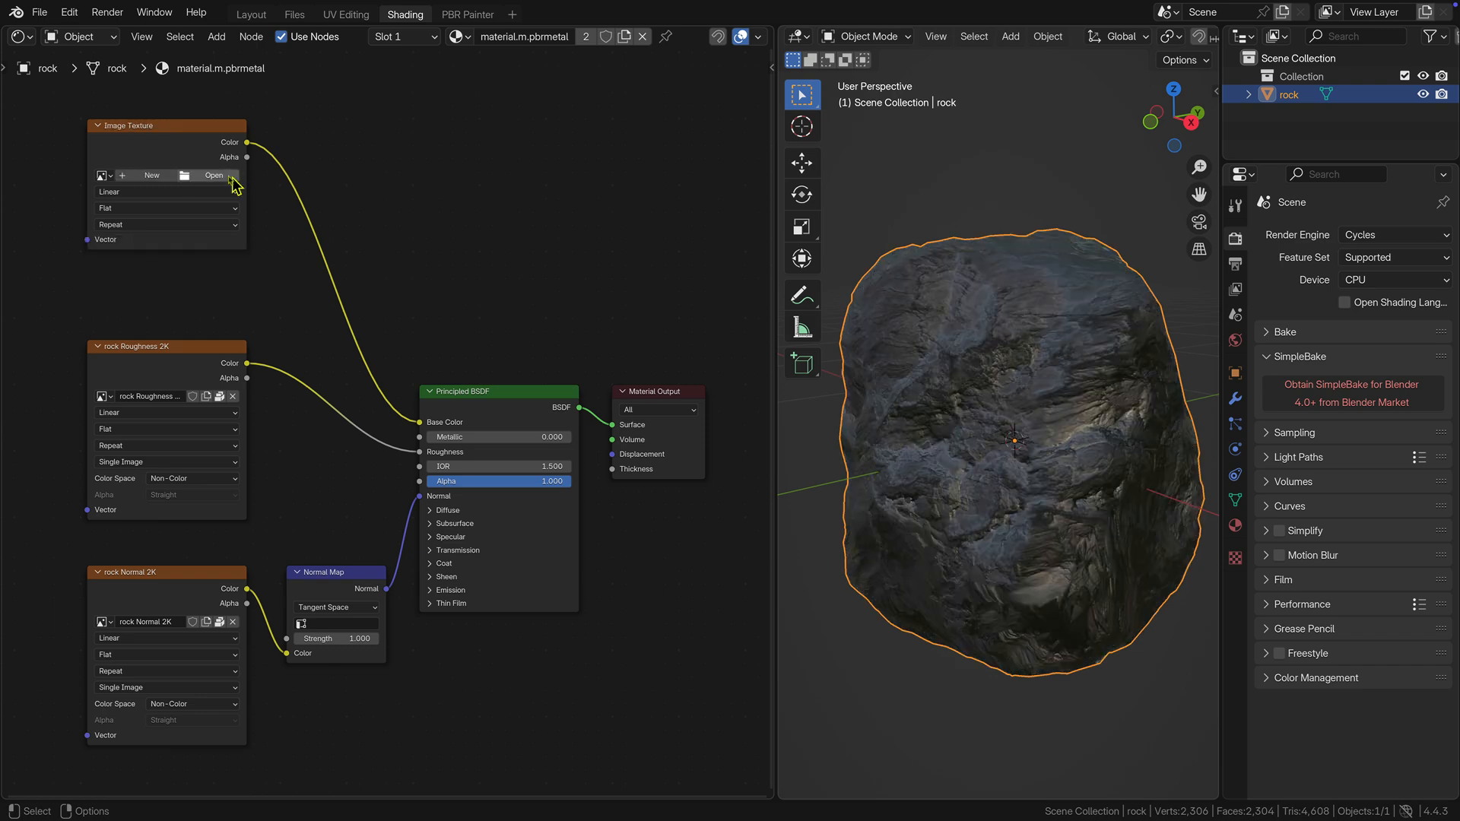
{"action": "left_click", "coordinate": [213, 175]}
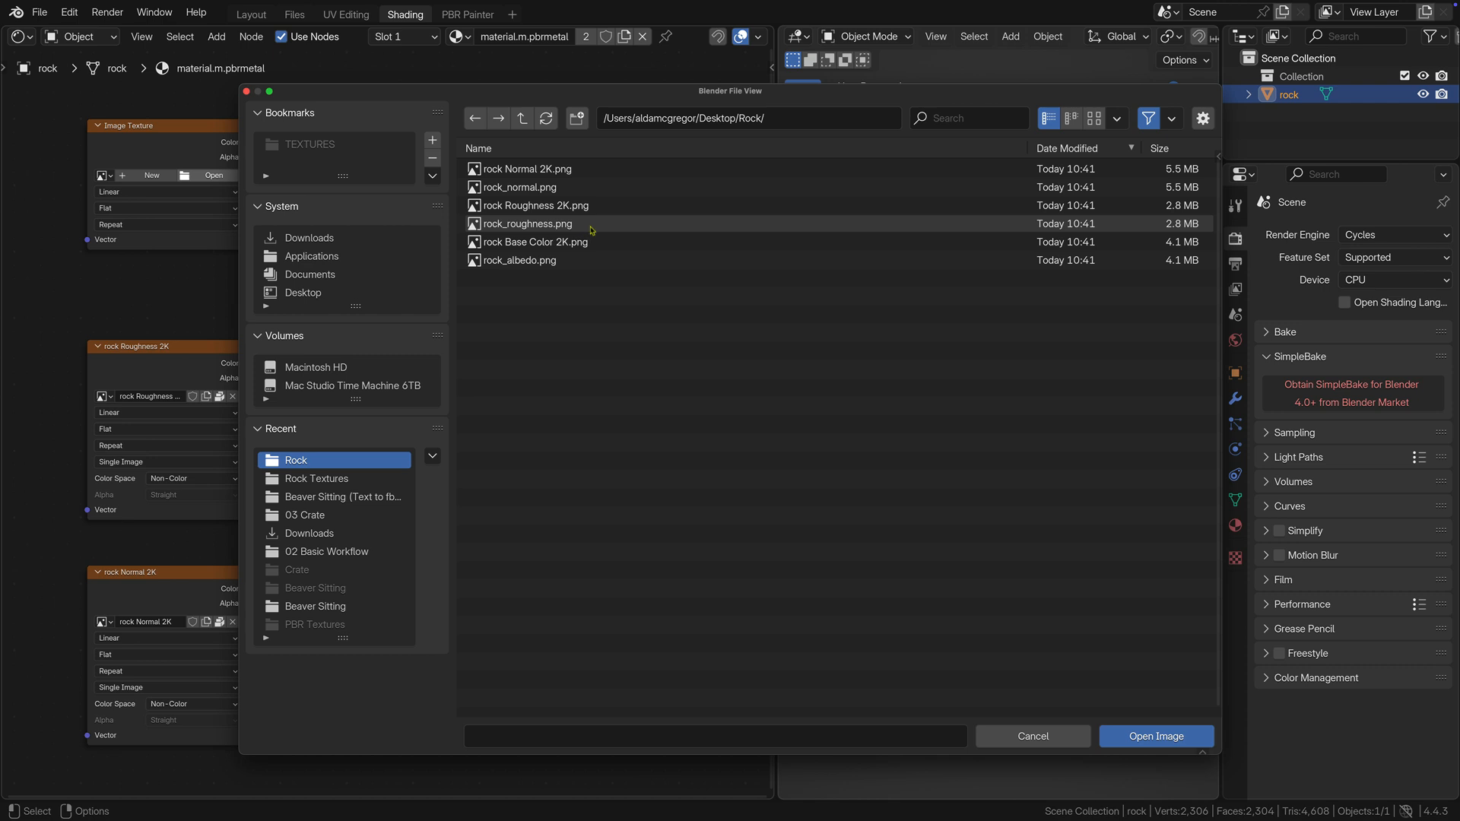
{"action": "left_click", "coordinate": [591, 260]}
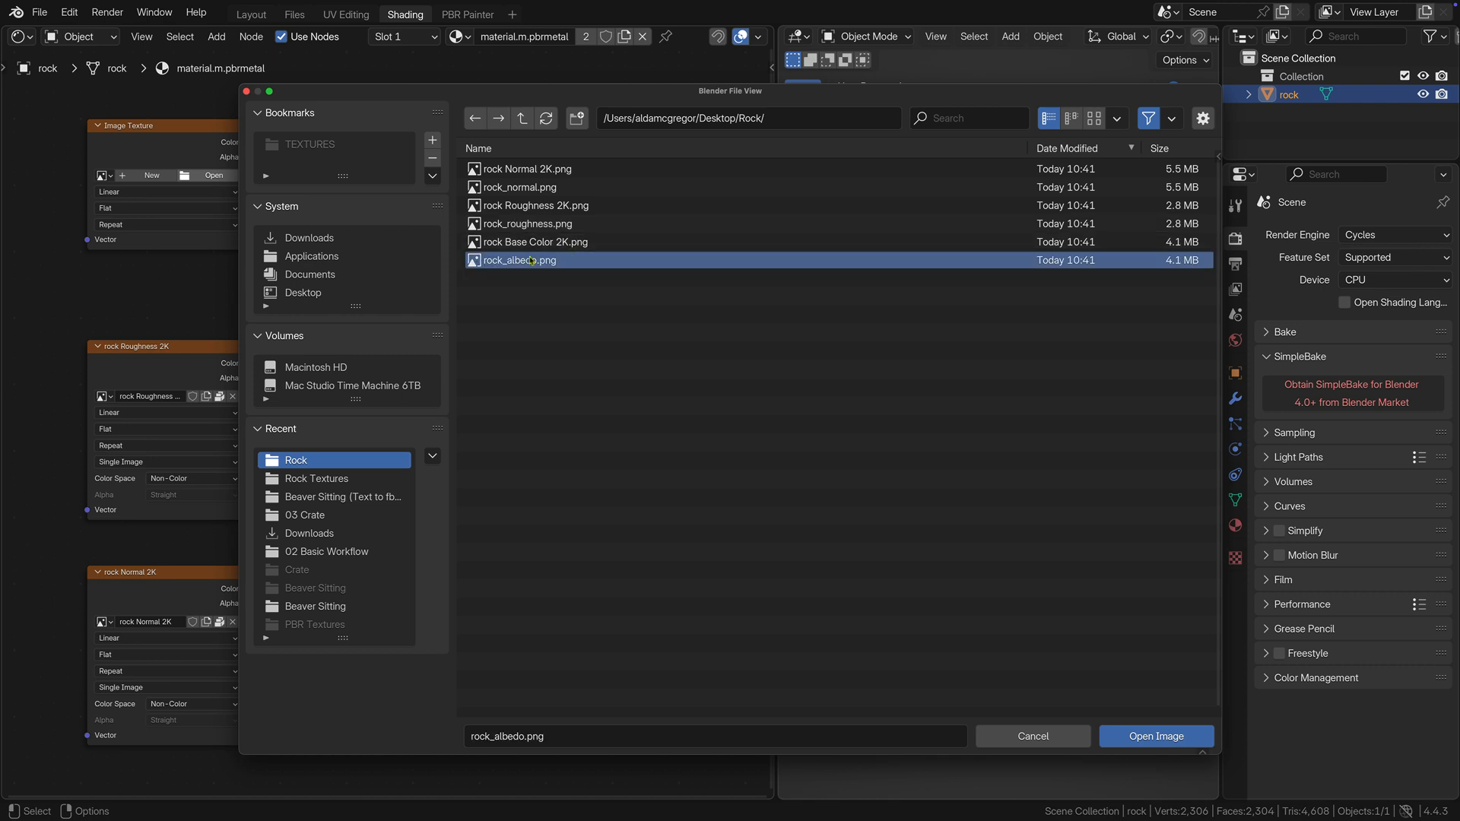
{"action": "left_click", "coordinate": [1116, 737]}
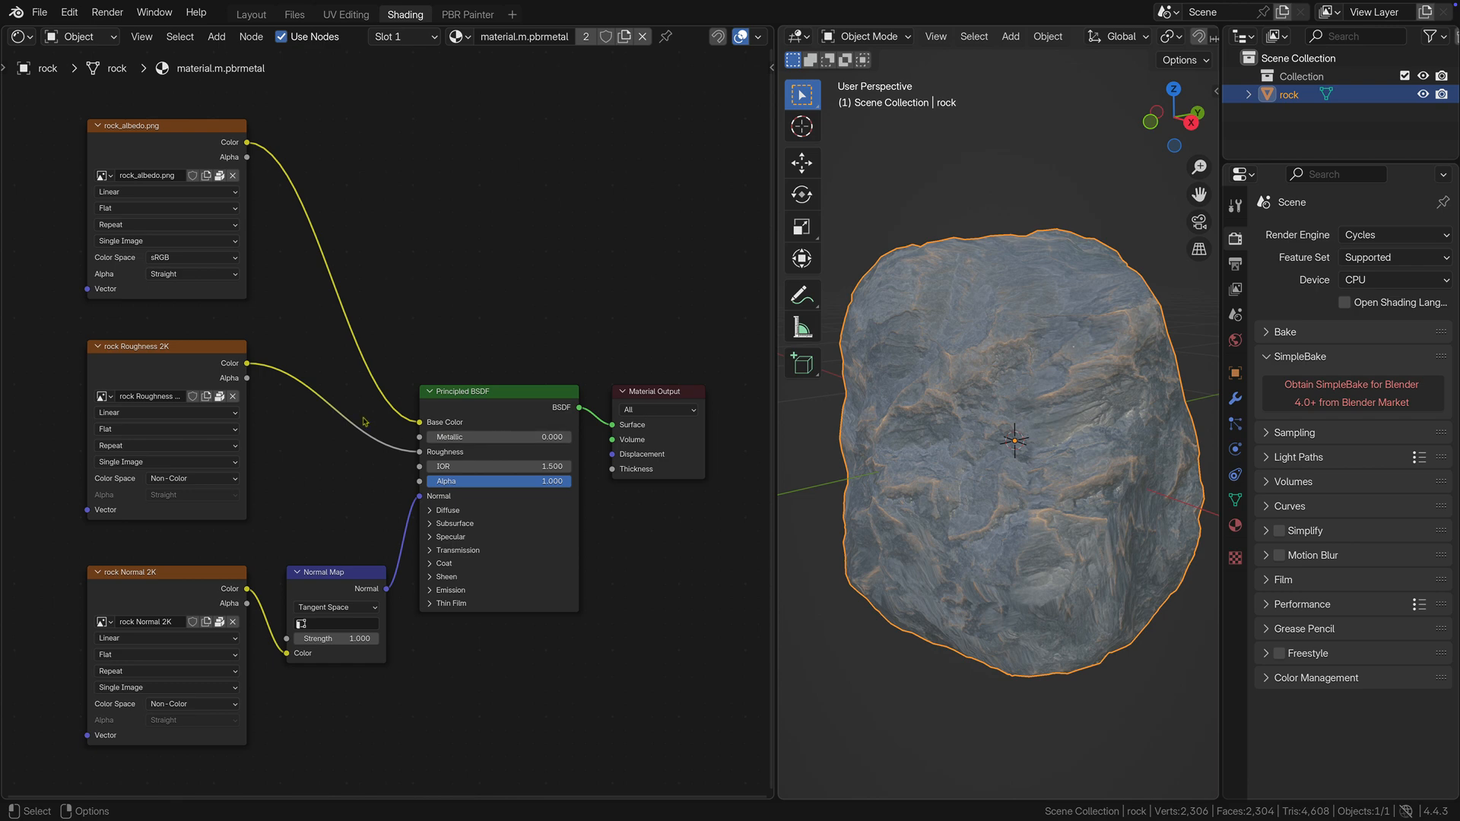
Replace the image in the roughness texture node with rock_roughness.png from the Rock folder.
{"action": "left_click", "coordinate": [233, 397]}
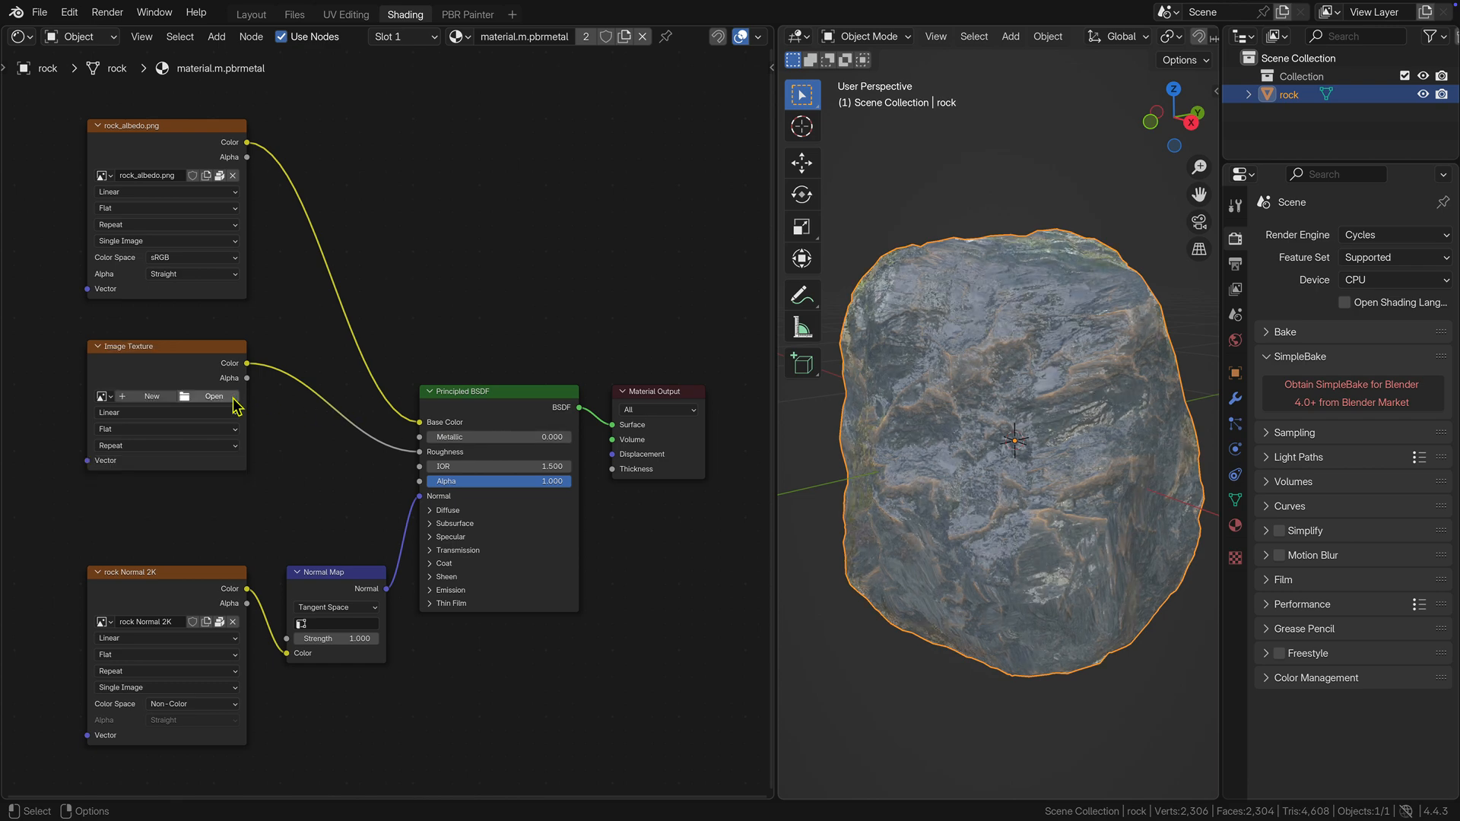
{"action": "left_click", "coordinate": [215, 397]}
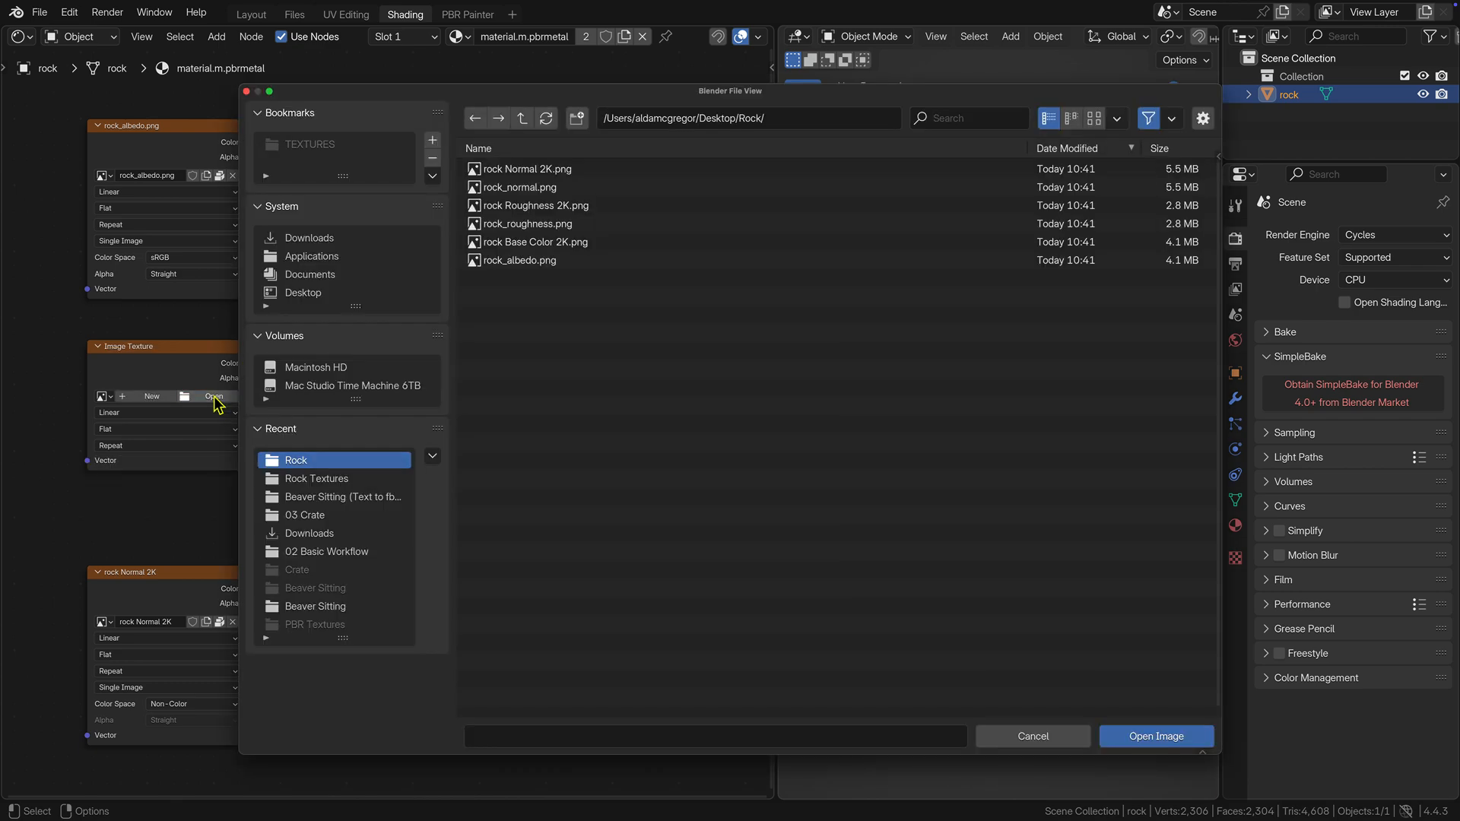
{"action": "left_click", "coordinate": [546, 225]}
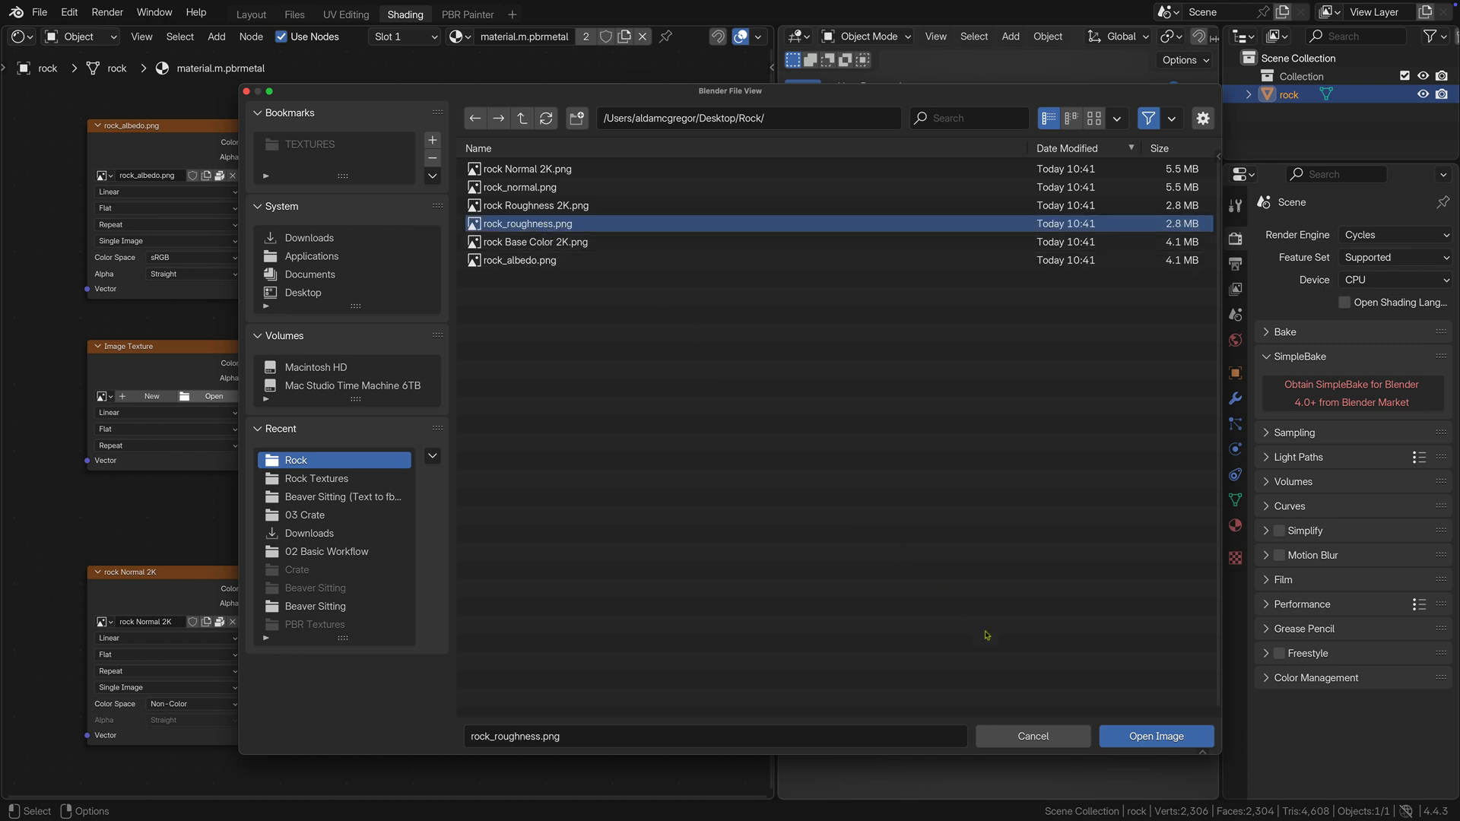
{"action": "left_click", "coordinate": [1111, 738]}
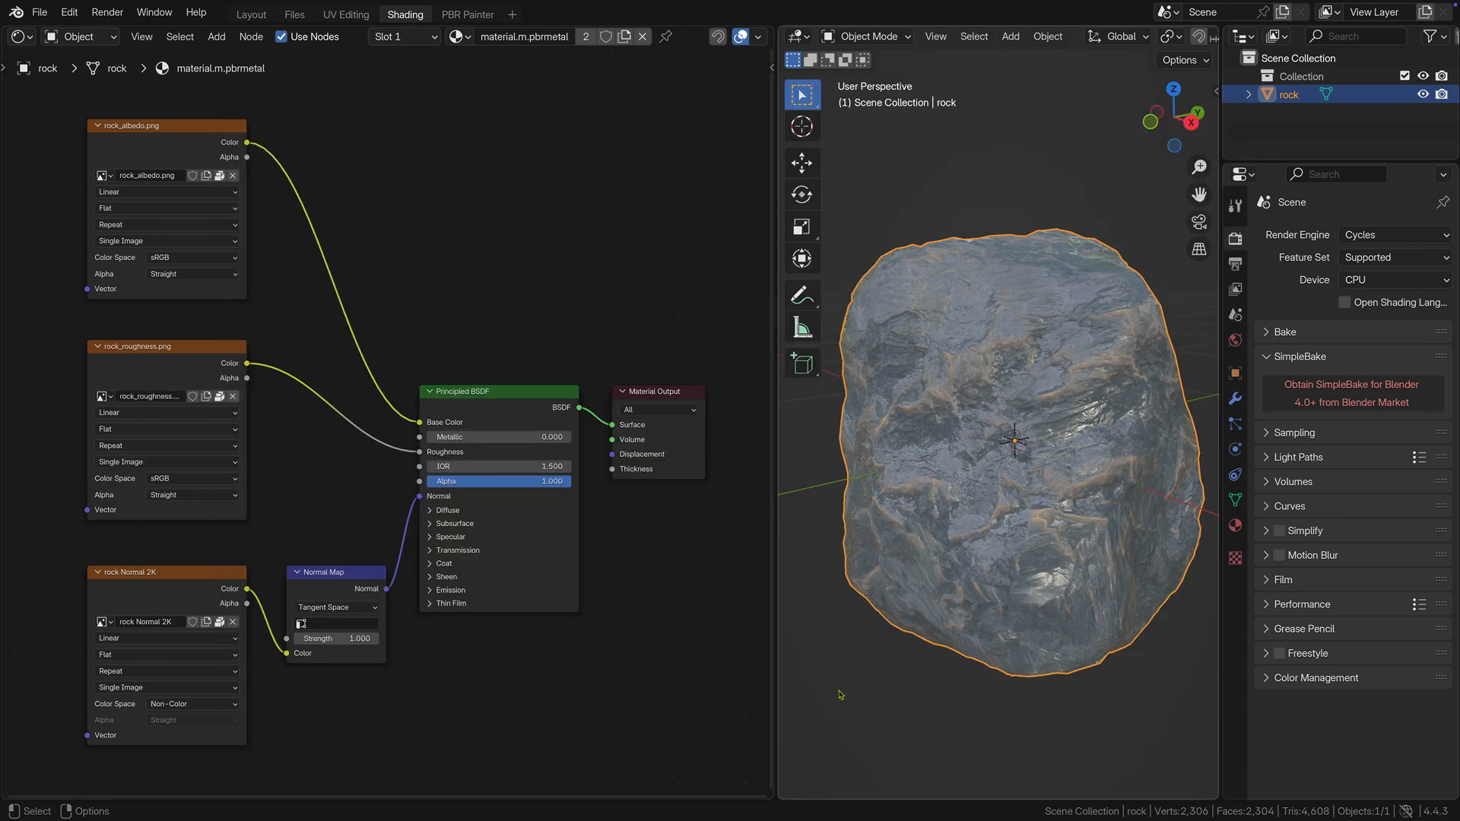
Replace the image in the normal texture node with rock_normal.png from the Rock folder.
{"action": "left_click", "coordinate": [234, 622]}
{"action": "left_click", "coordinate": [213, 622]}
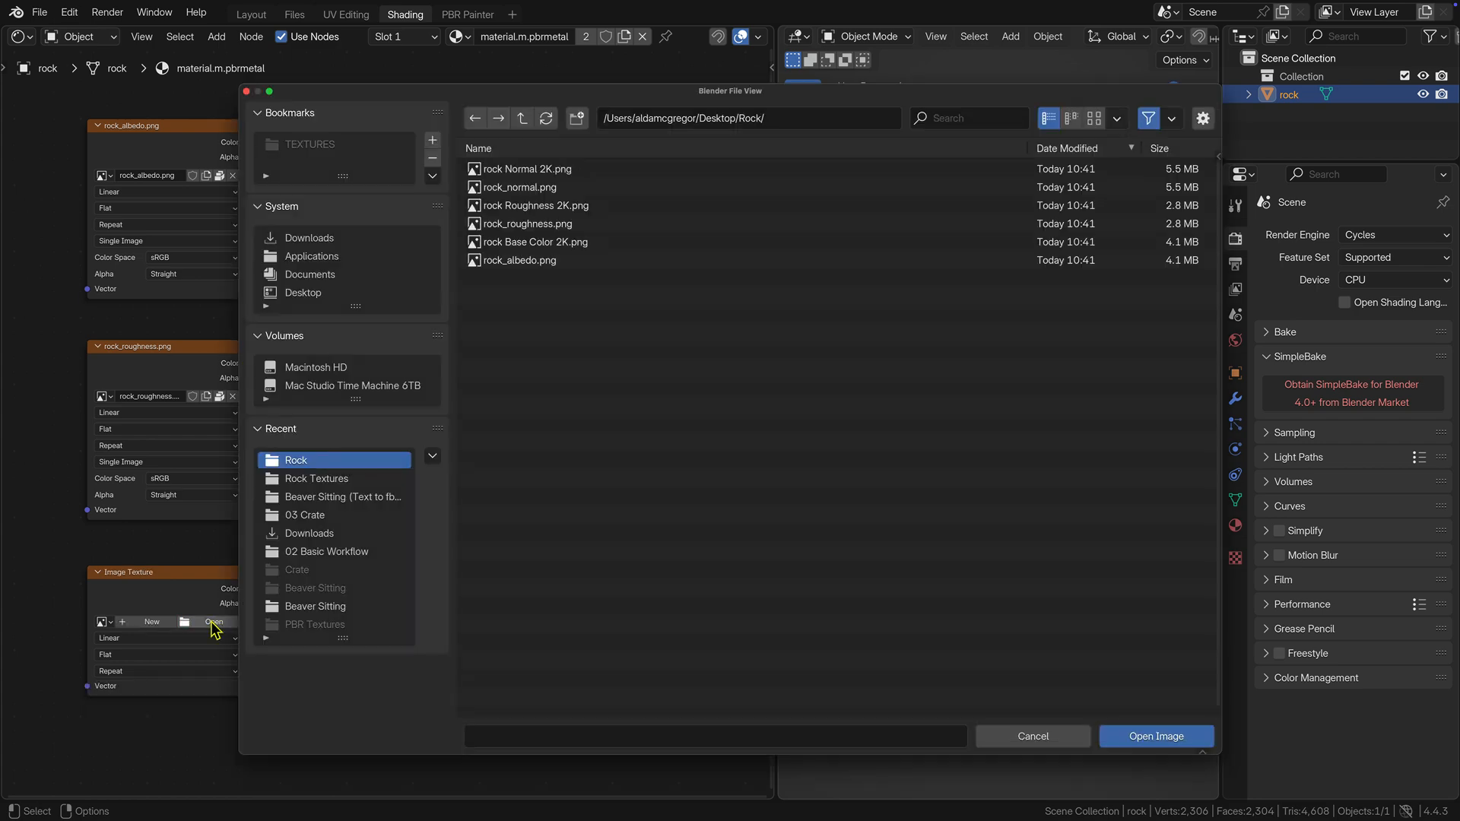
{"action": "left_click", "coordinate": [526, 189]}
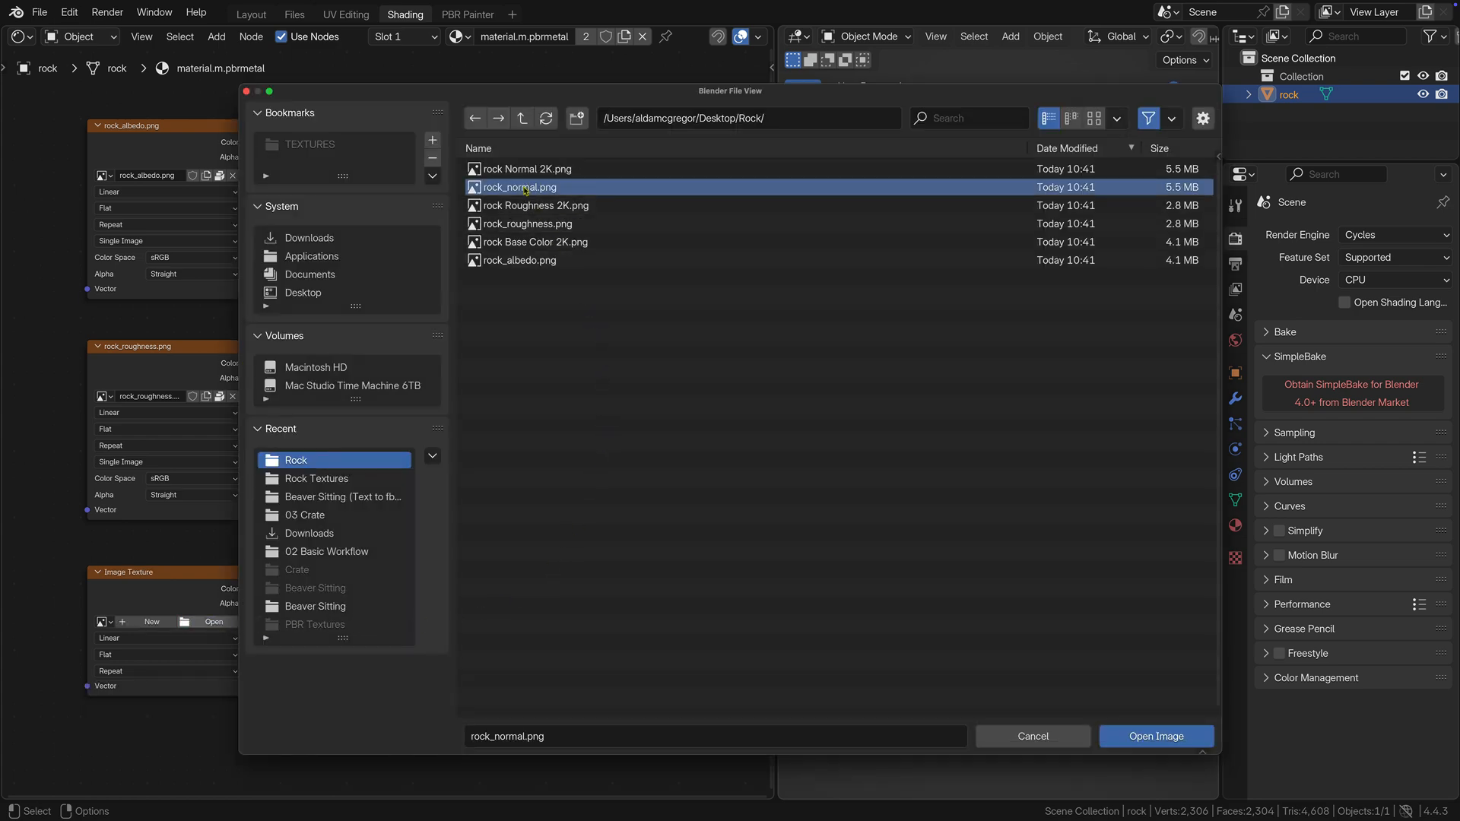
{"action": "left_click", "coordinate": [1119, 744]}
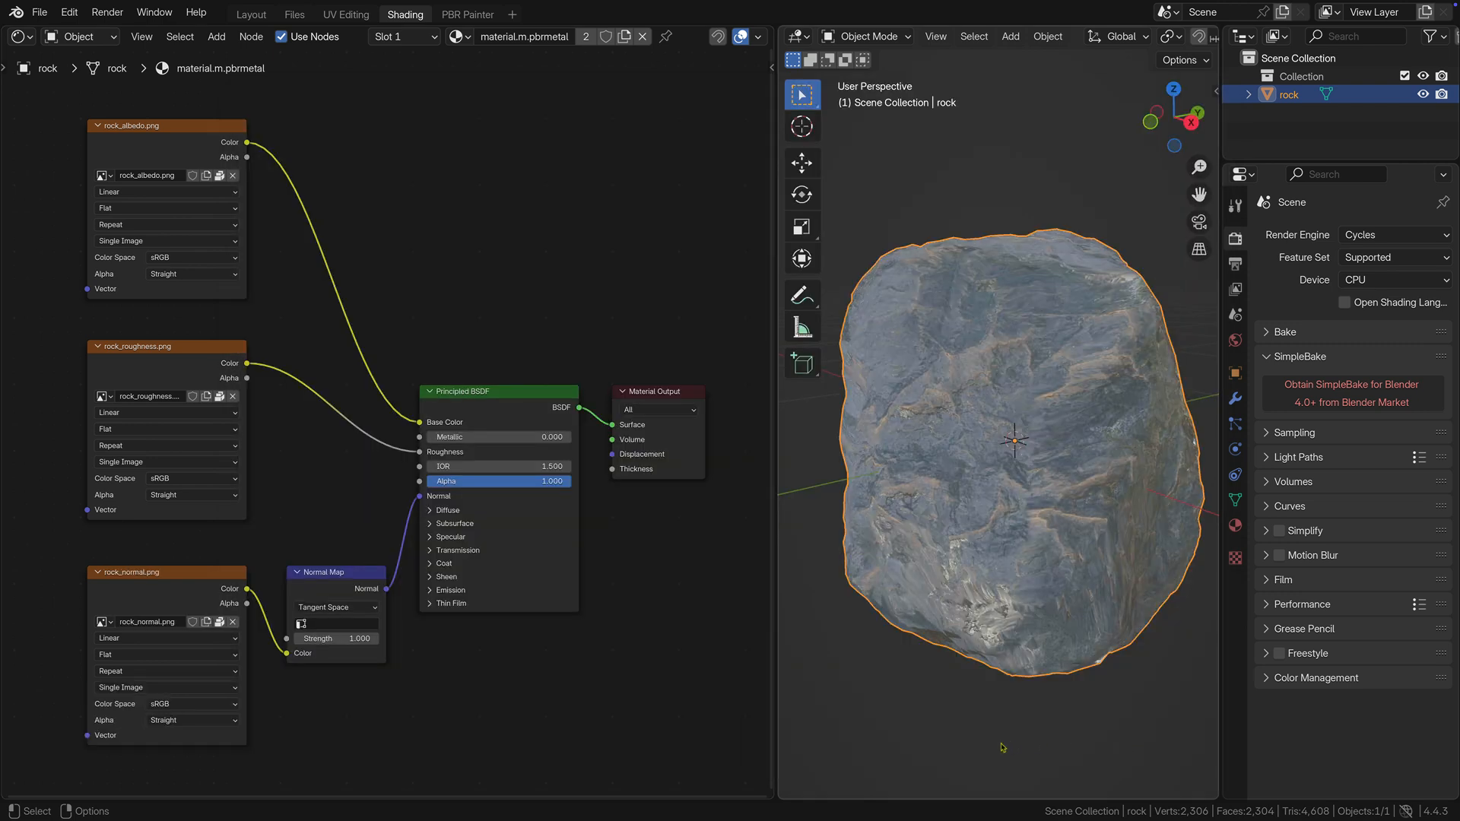
Set the color space of both the roughness and the normal image textures to Non-Color.
{"action": "left_click", "coordinate": [157, 479]}
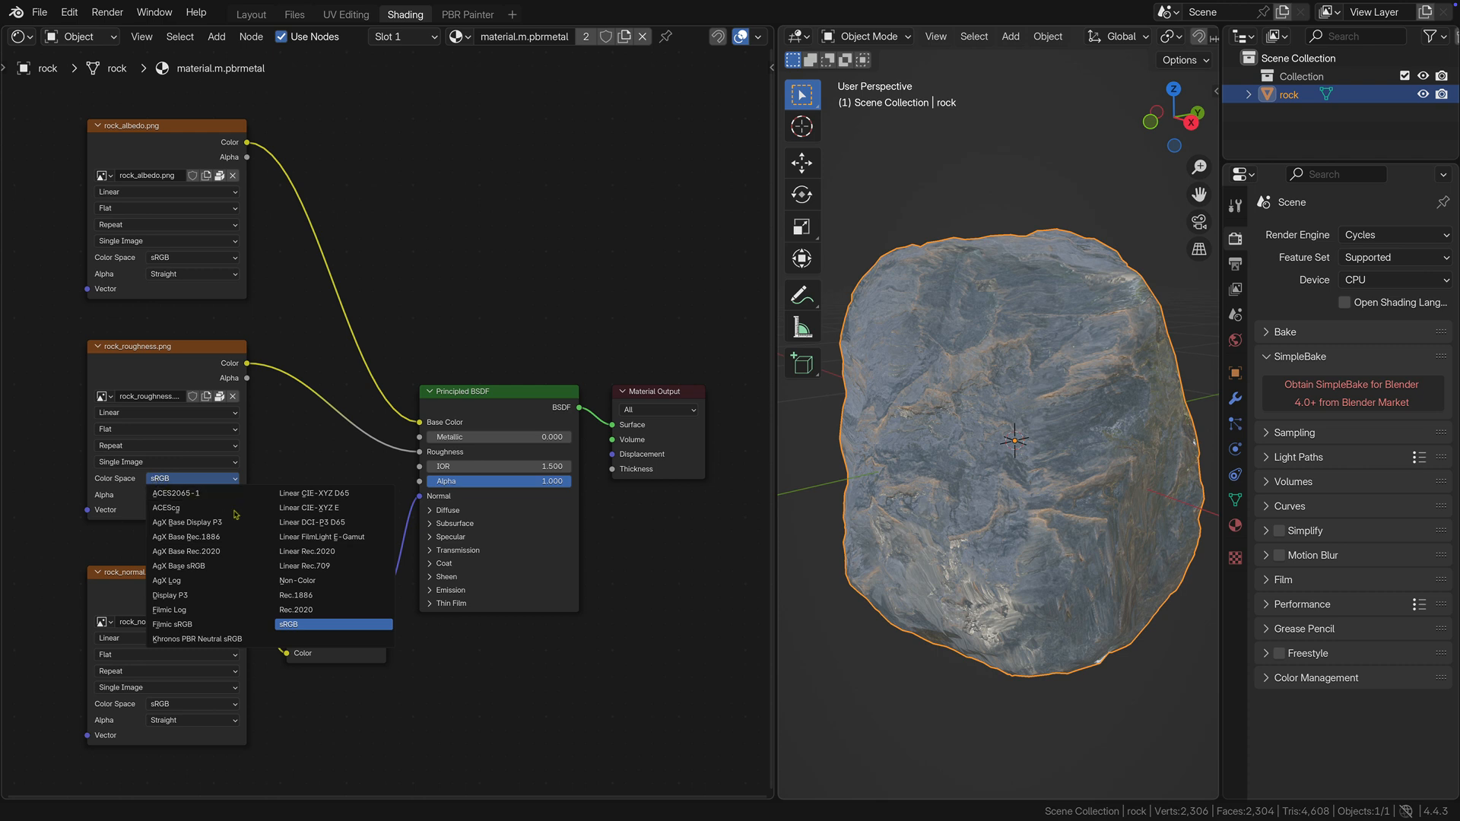
{"action": "left_click", "coordinate": [350, 581]}
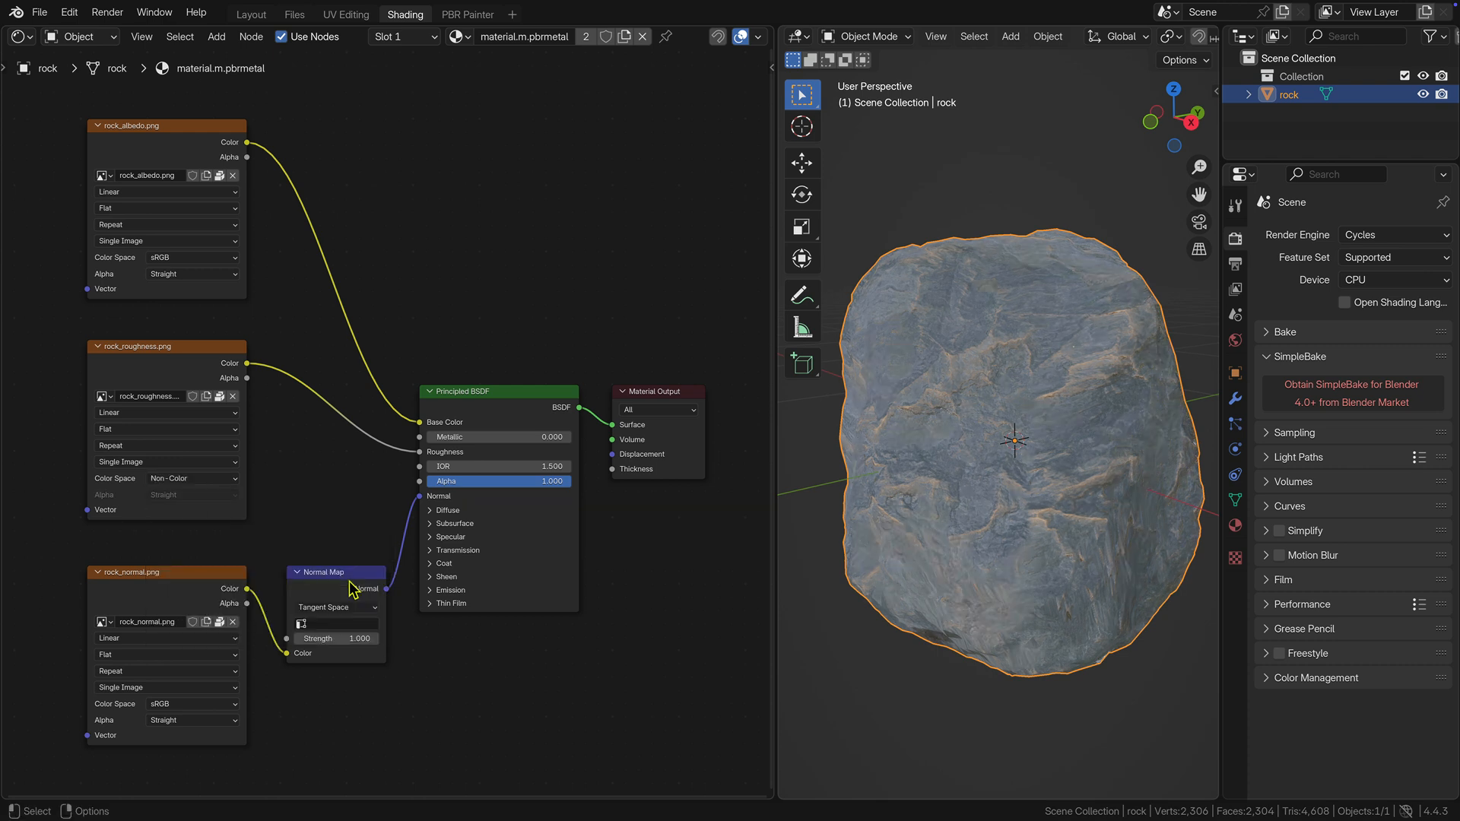
{"action": "left_click", "coordinate": [199, 707]}
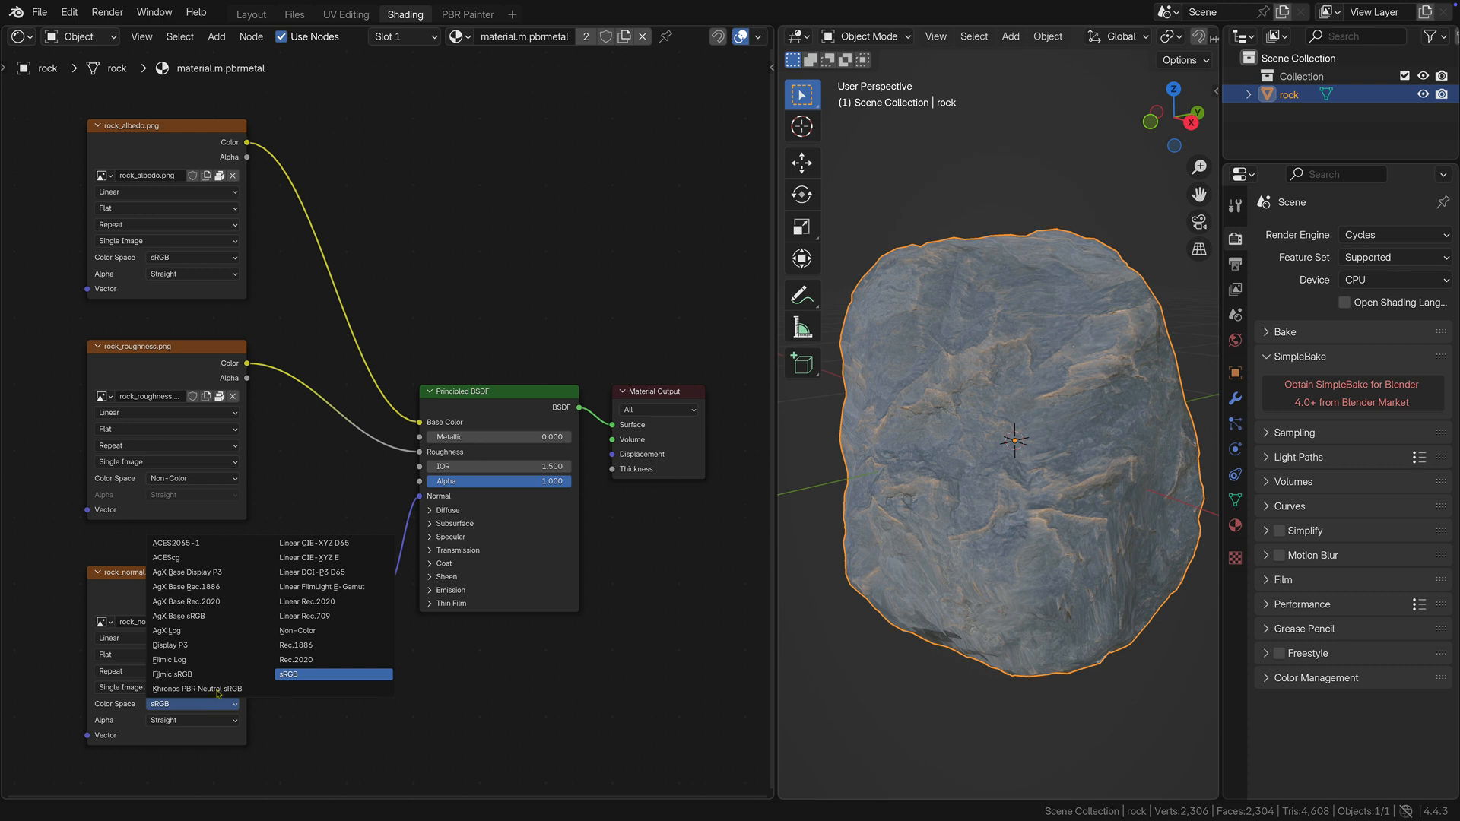
{"action": "left_click", "coordinate": [312, 631]}
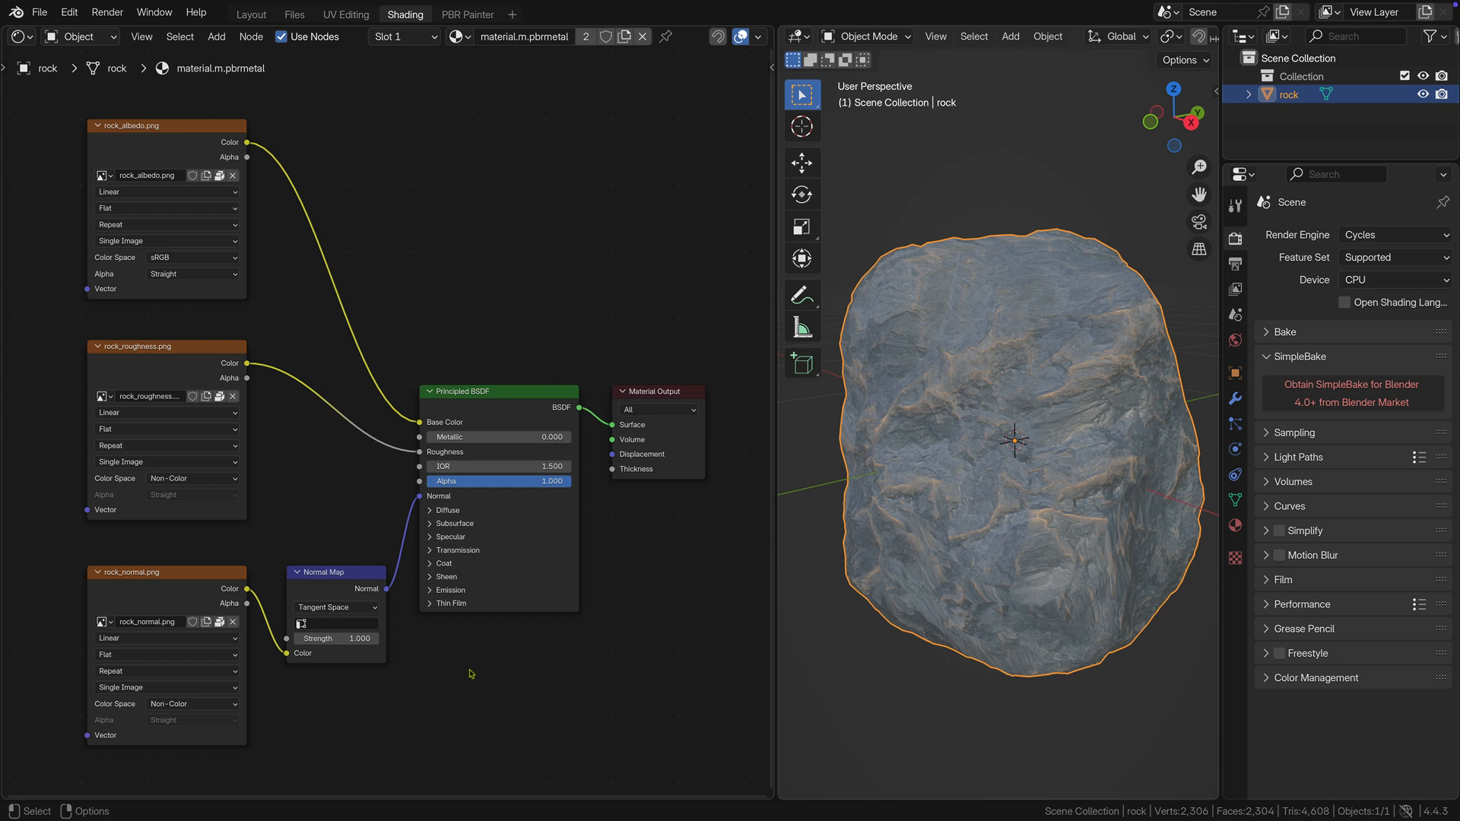
In the Layout workspace, make two duplicates of the rock object in the same position as the original.
{"action": "left_click", "coordinate": [253, 14]}
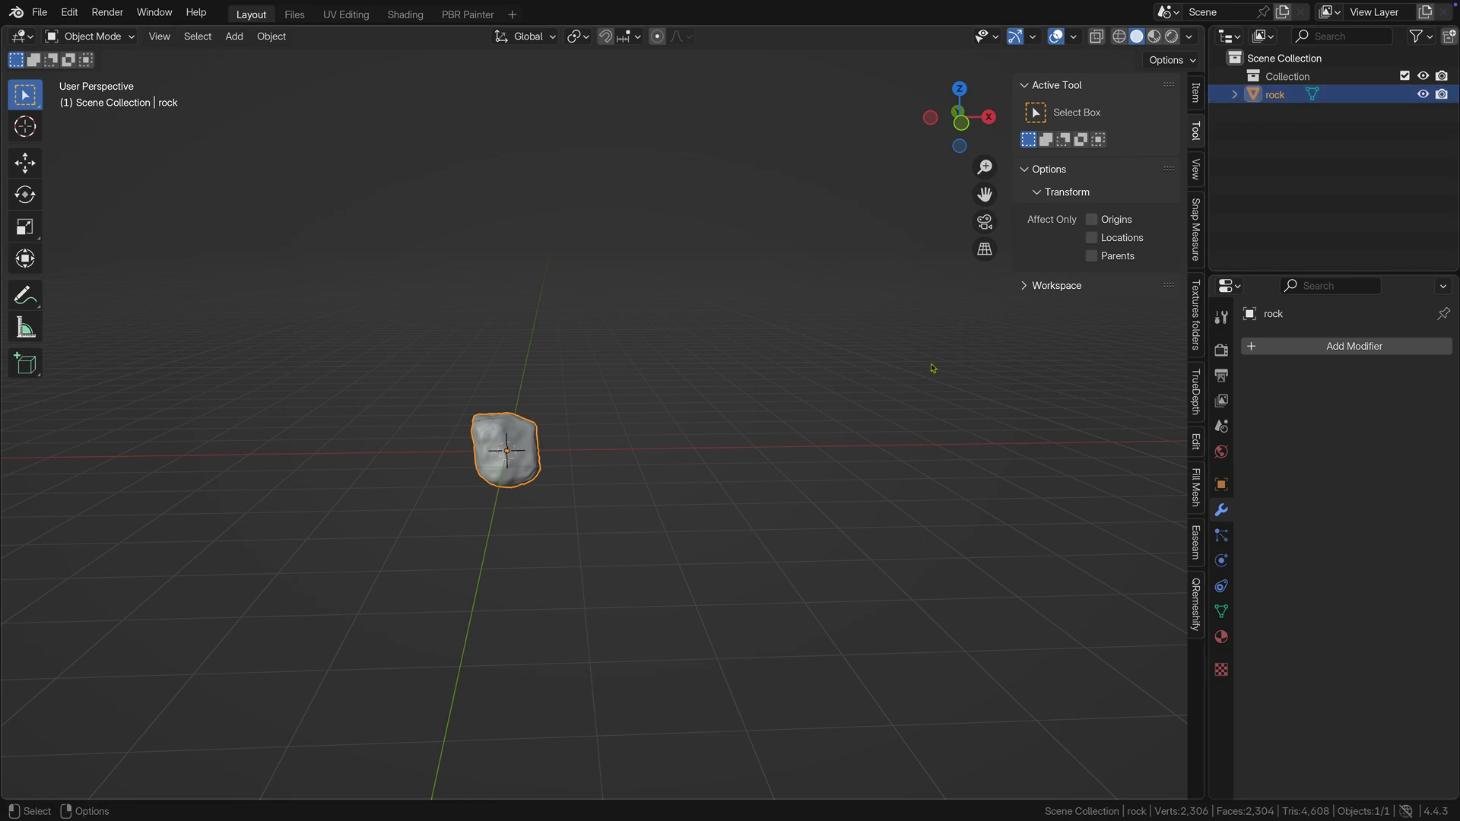
{"action": "key", "text": "shift+d"}
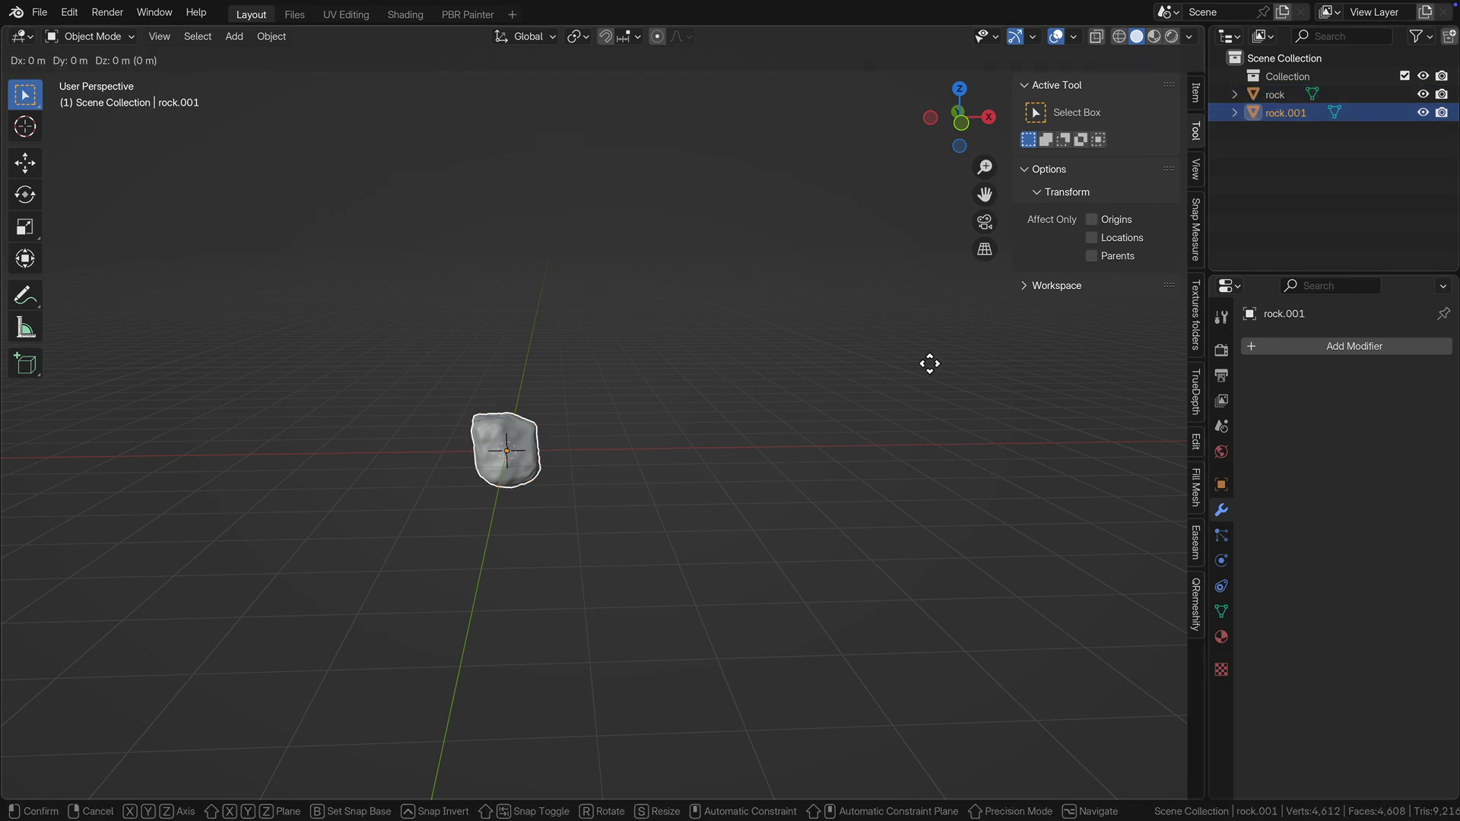
{"action": "right_click", "coordinate": [929, 363]}
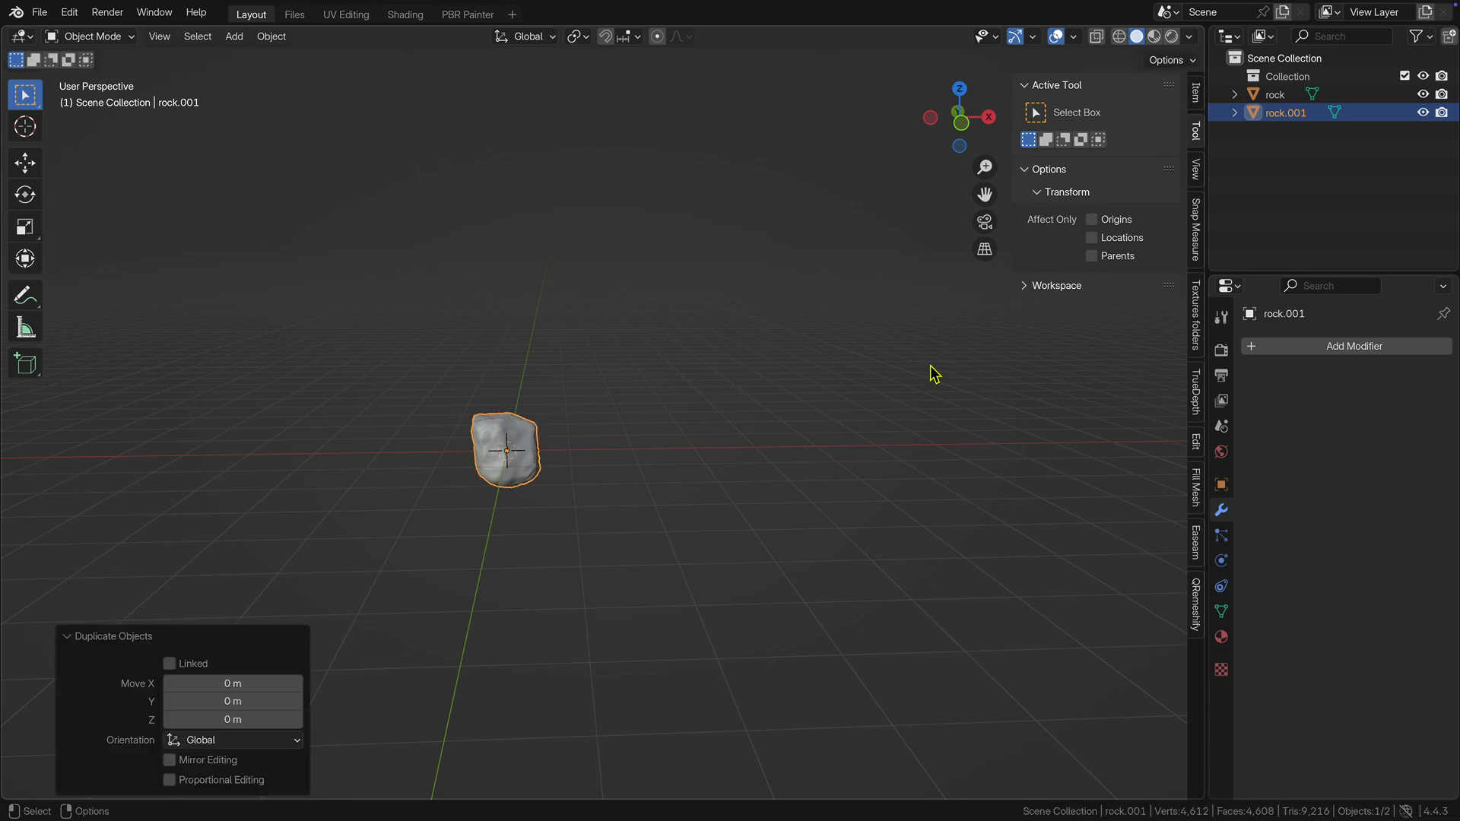
{"action": "key", "text": "shift"}
{"action": "key", "text": "shift+d"}
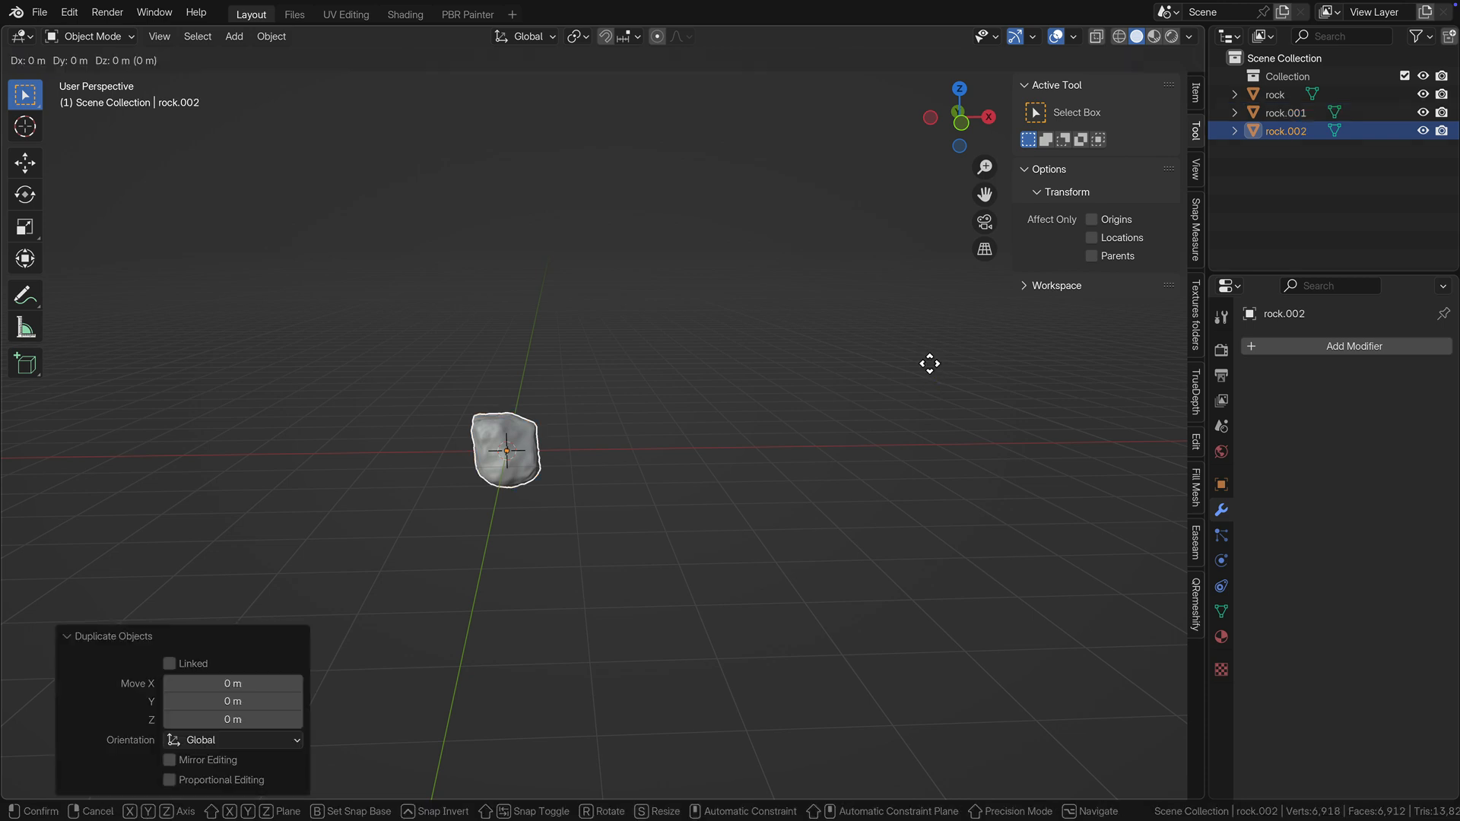
{"action": "right_click", "coordinate": [929, 363]}
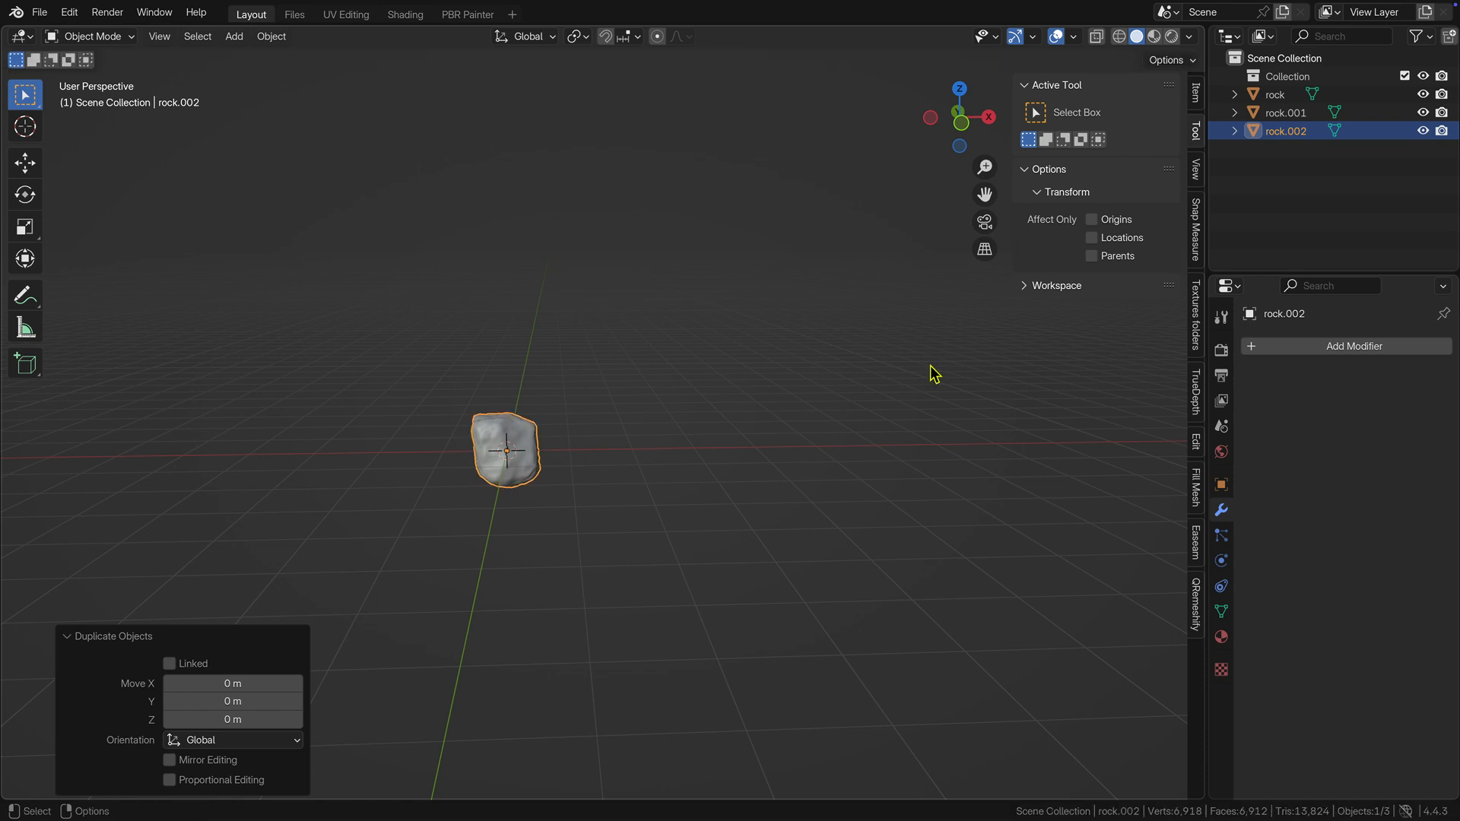
Rename the original rock object rocklod0.
{"action": "double_click", "coordinate": [1275, 95]}
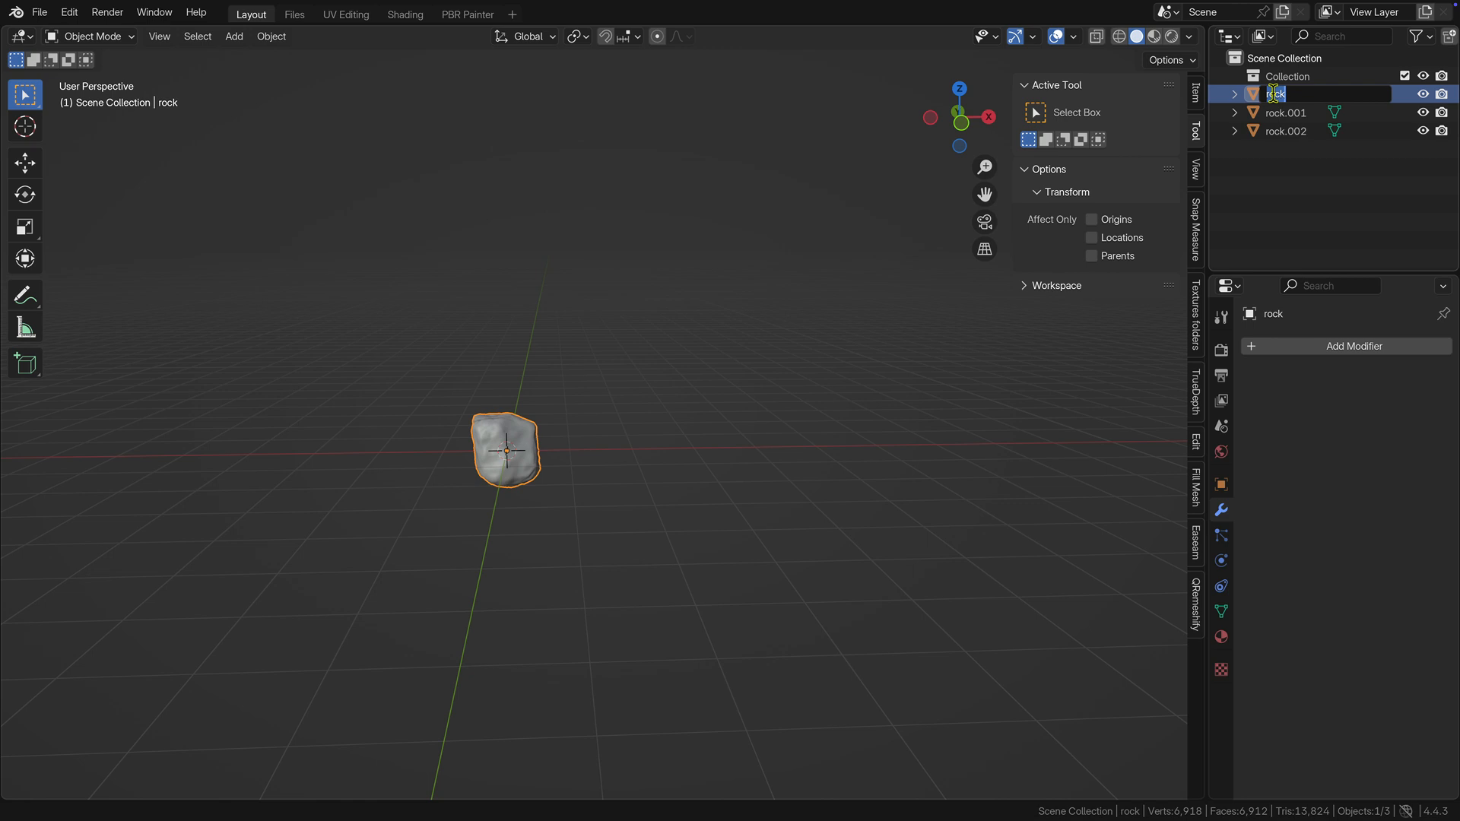
{"action": "left_click", "coordinate": [1296, 94]}
{"action": "type", "text": "lod0"}
{"action": "key", "text": "Return"}
Rename the duplicate rock.002 as rocklod1.
{"action": "double_click", "coordinate": [1286, 113]}
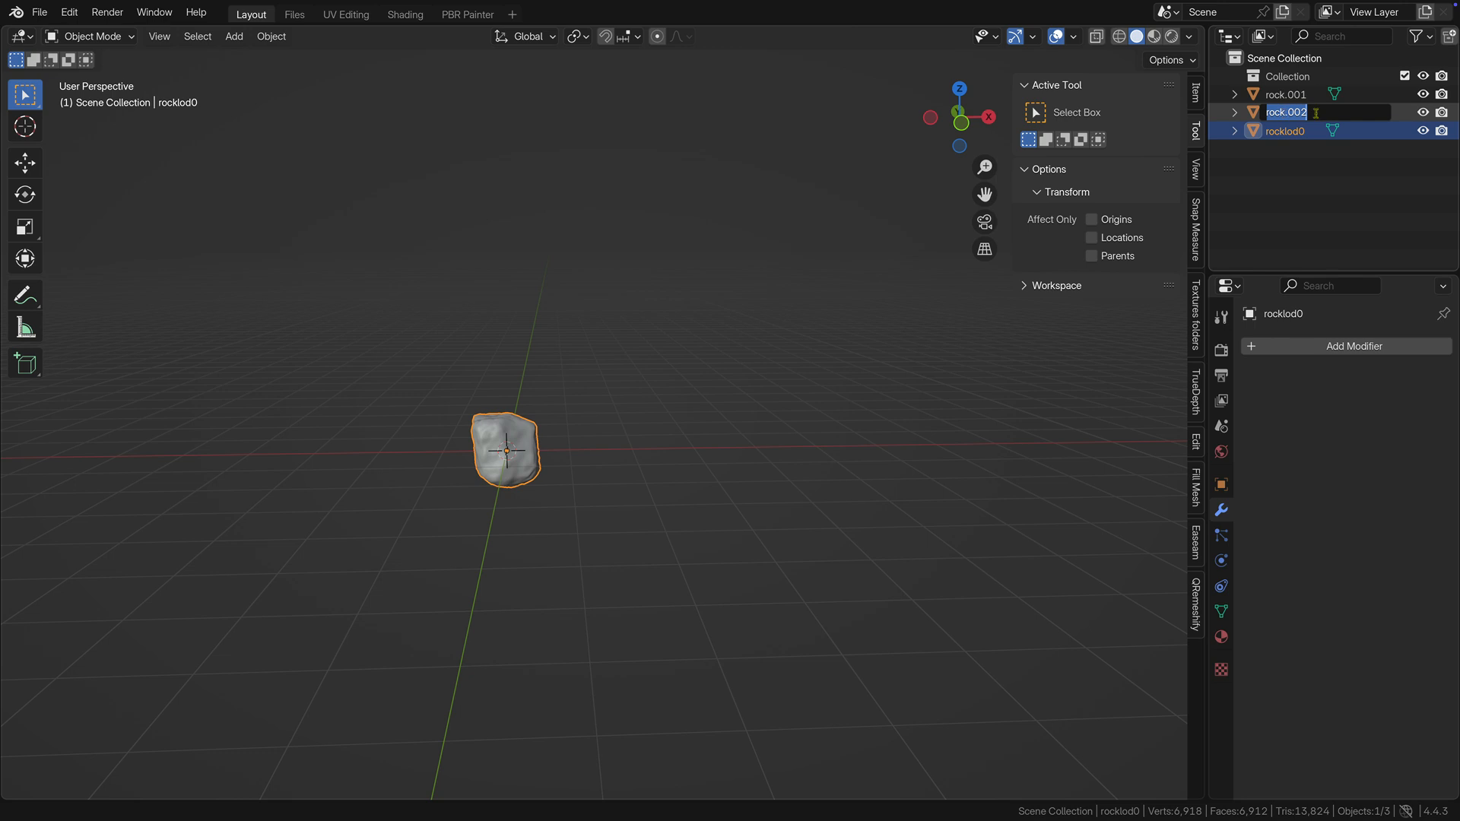
{"action": "left_click", "coordinate": [1315, 112]}
{"action": "key", "text": "BackSpace"}
{"action": "key", "text": "BackSpace"}
{"action": "key", "text": "BackSpace"}
{"action": "key", "text": "BackSpace"}
{"action": "type", "text": "lod1"}
{"action": "key", "text": "Return"}
{"action": "double_click", "coordinate": [1292, 130]}
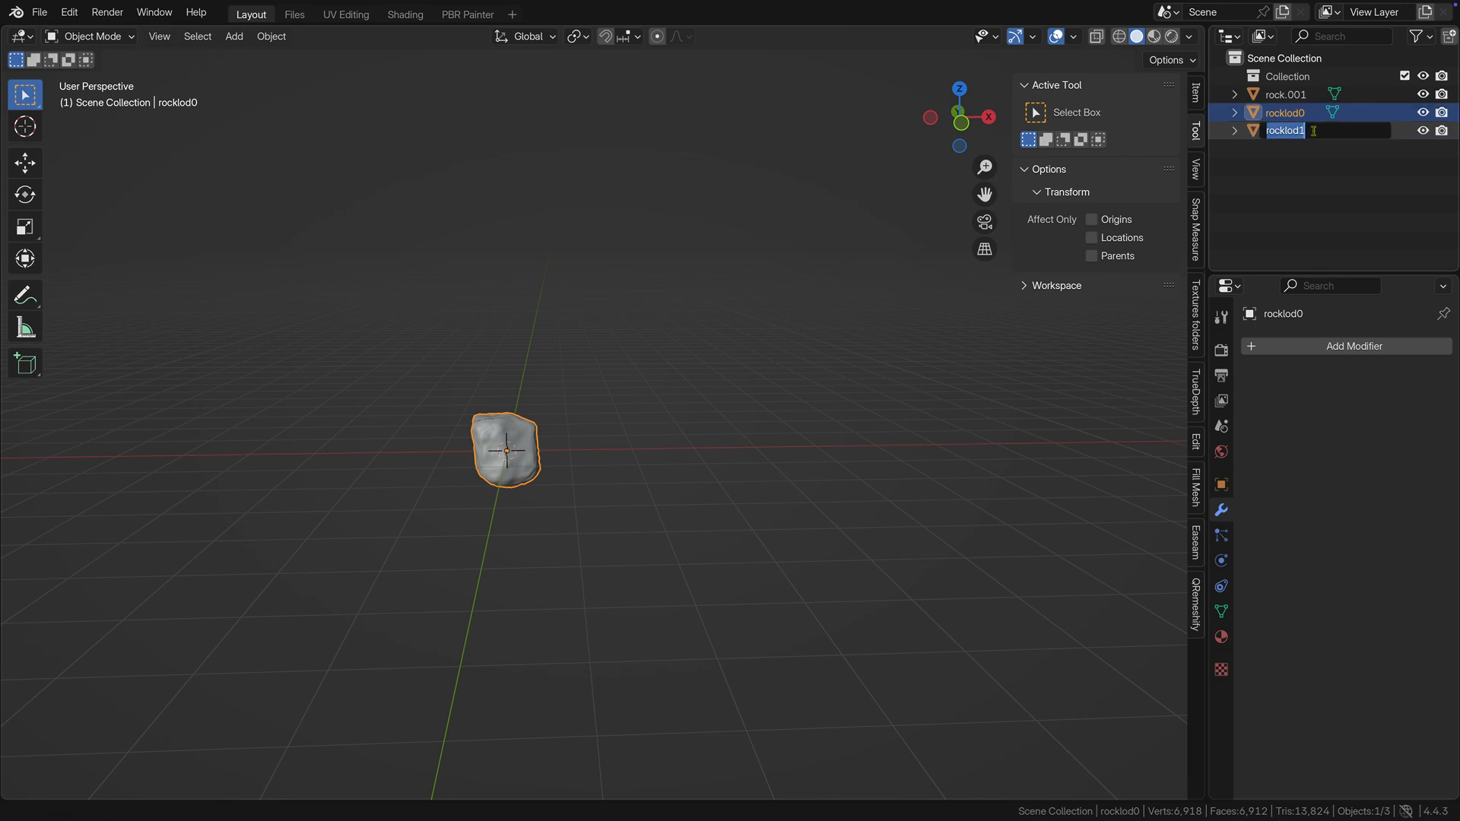
{"action": "left_click", "coordinate": [1312, 130]}
{"action": "key", "text": "Return"}
Rename the remaining duplicate rock.001 as rocklod2.
{"action": "double_click", "coordinate": [1322, 94]}
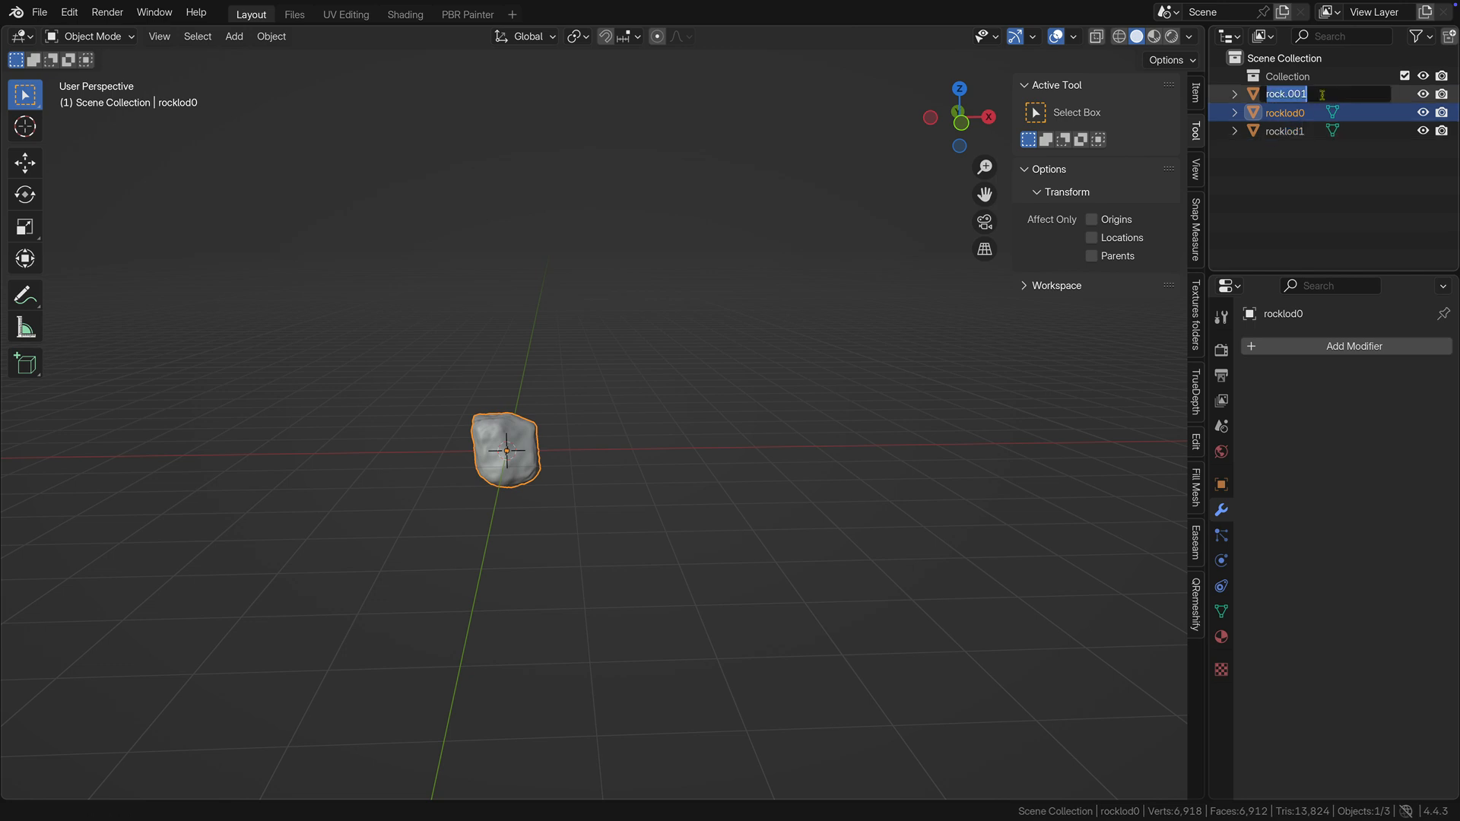
{"action": "key", "text": "BackSpace"}
{"action": "type", "text": "rocklod2"}
{"action": "key", "text": "Return"}
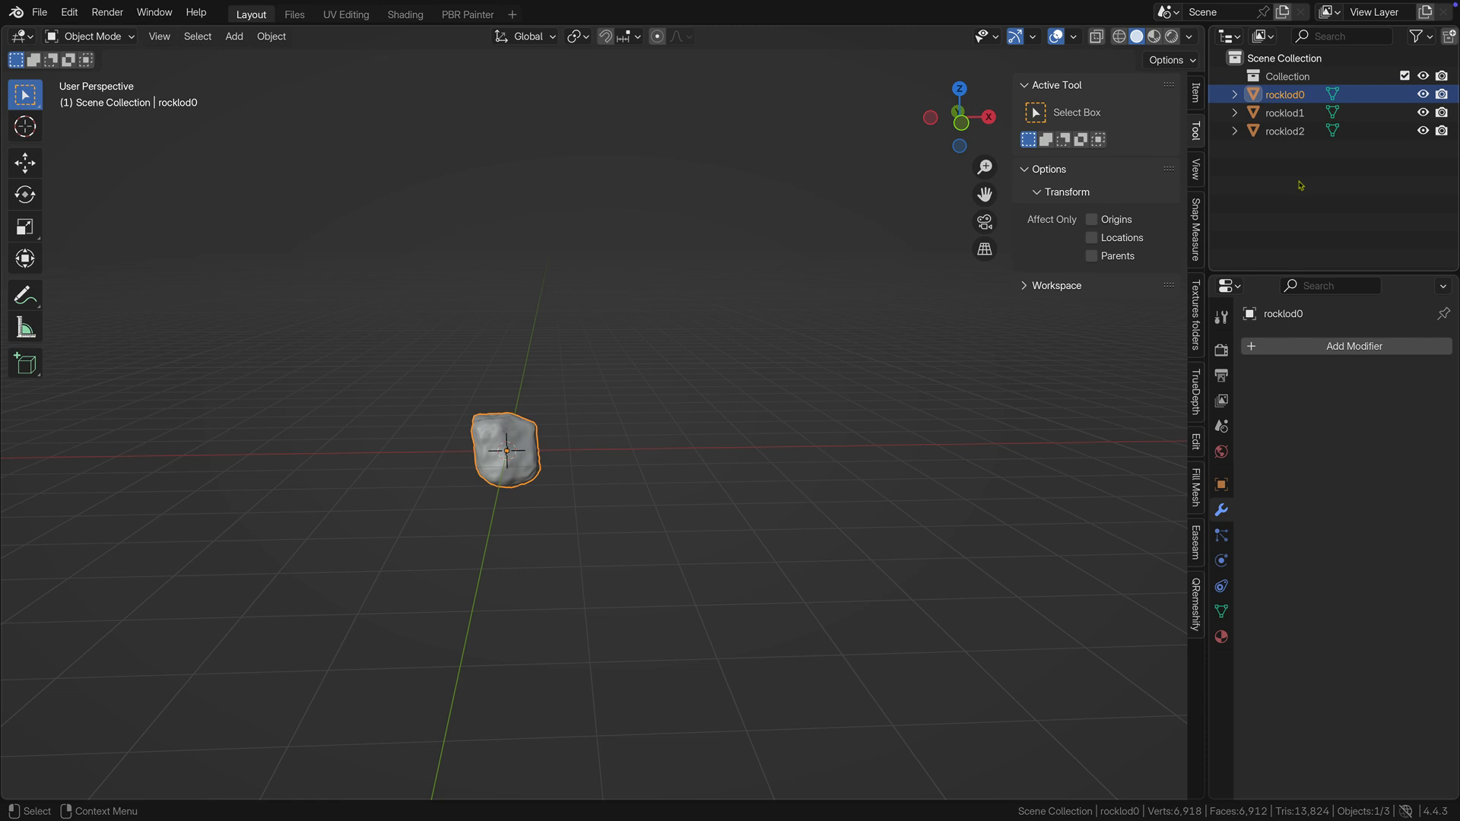
Add a Decimate modifier to rocklod1 and set its collapse ratio to 0.4.
{"action": "left_click", "coordinate": [1294, 115]}
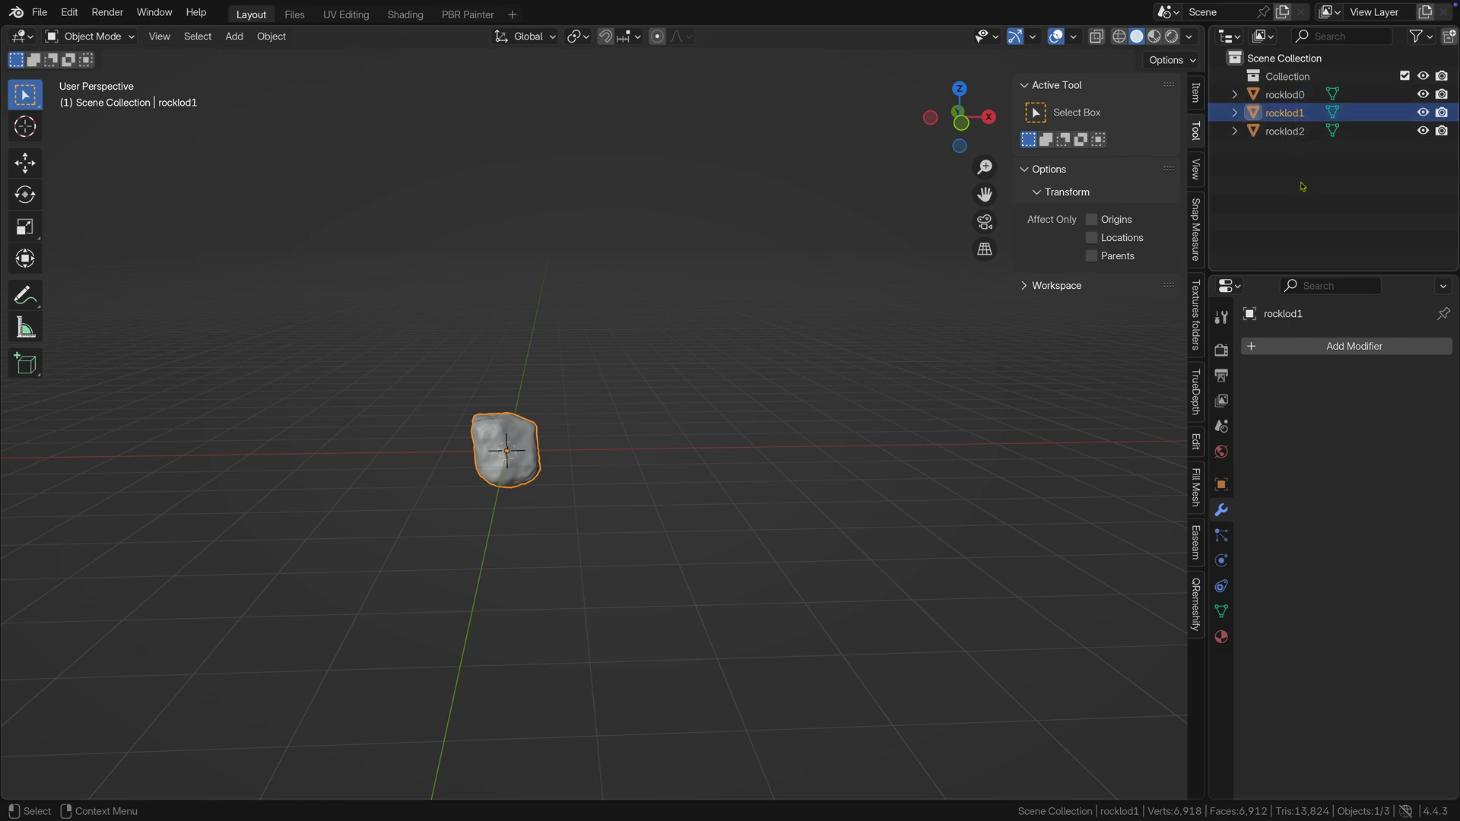
{"action": "left_click", "coordinate": [1329, 346]}
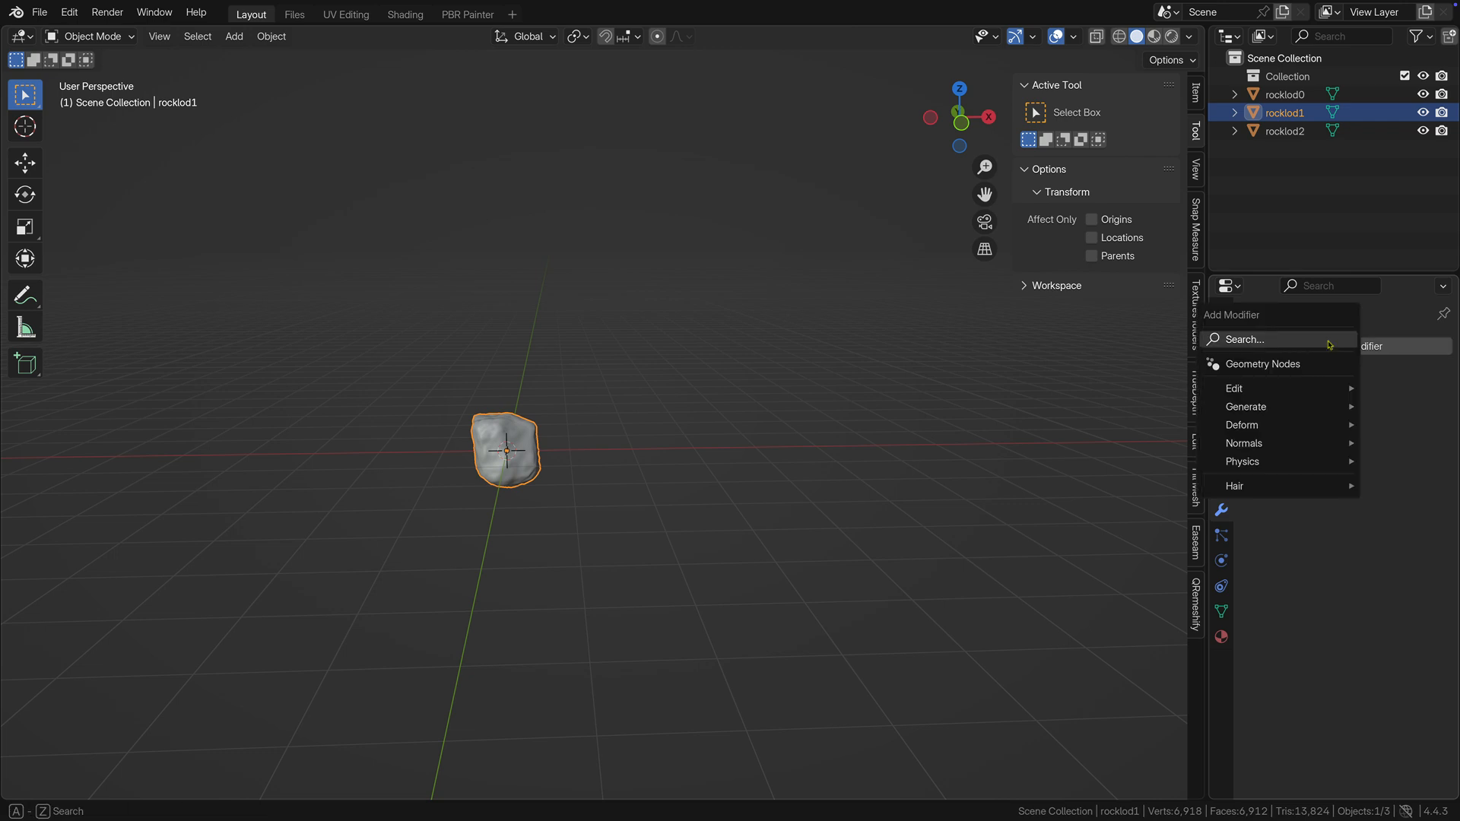
{"action": "mouse_move", "coordinate": [1316, 408]}
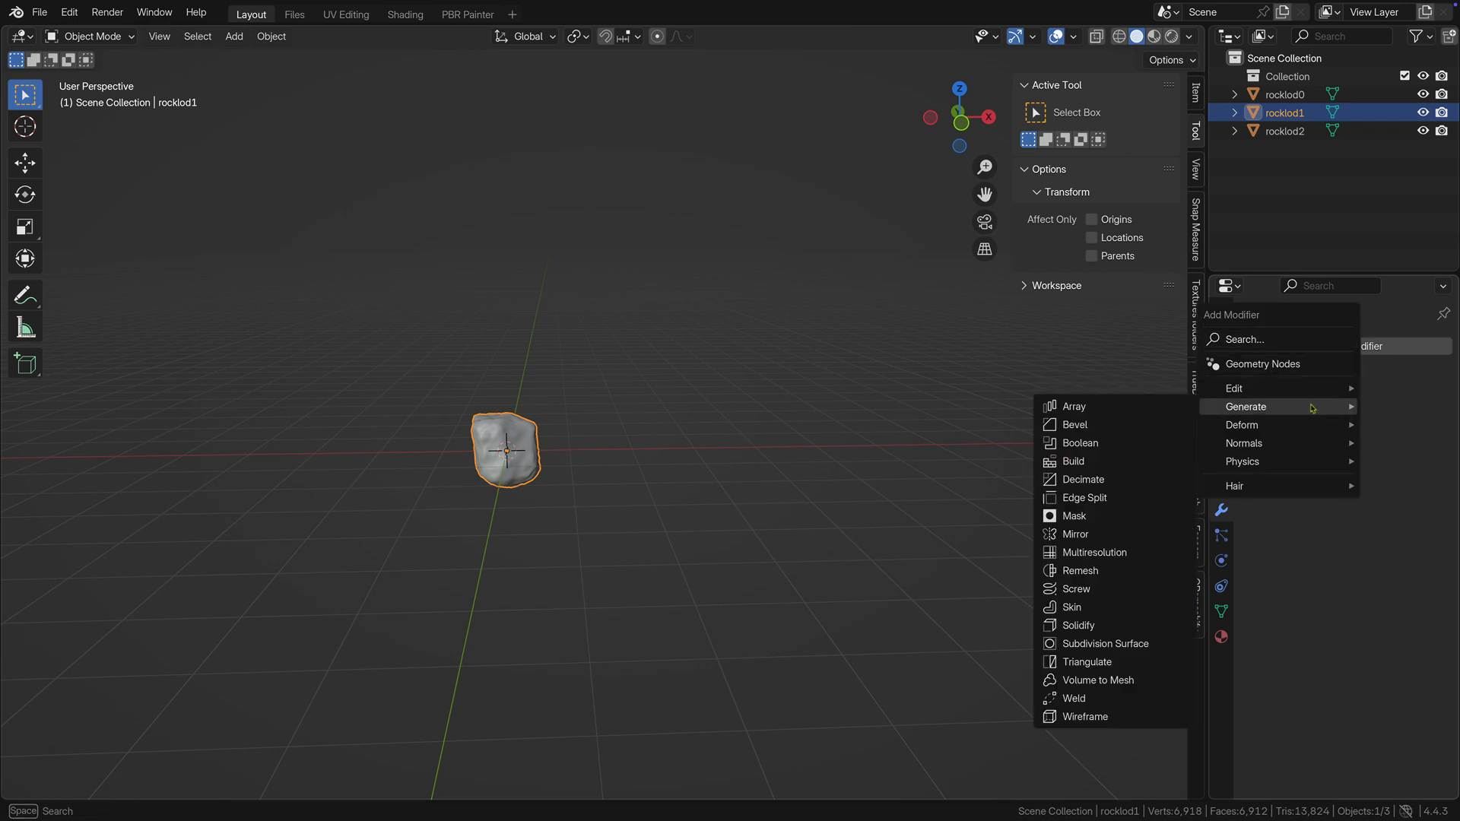
{"action": "left_click", "coordinate": [1115, 482]}
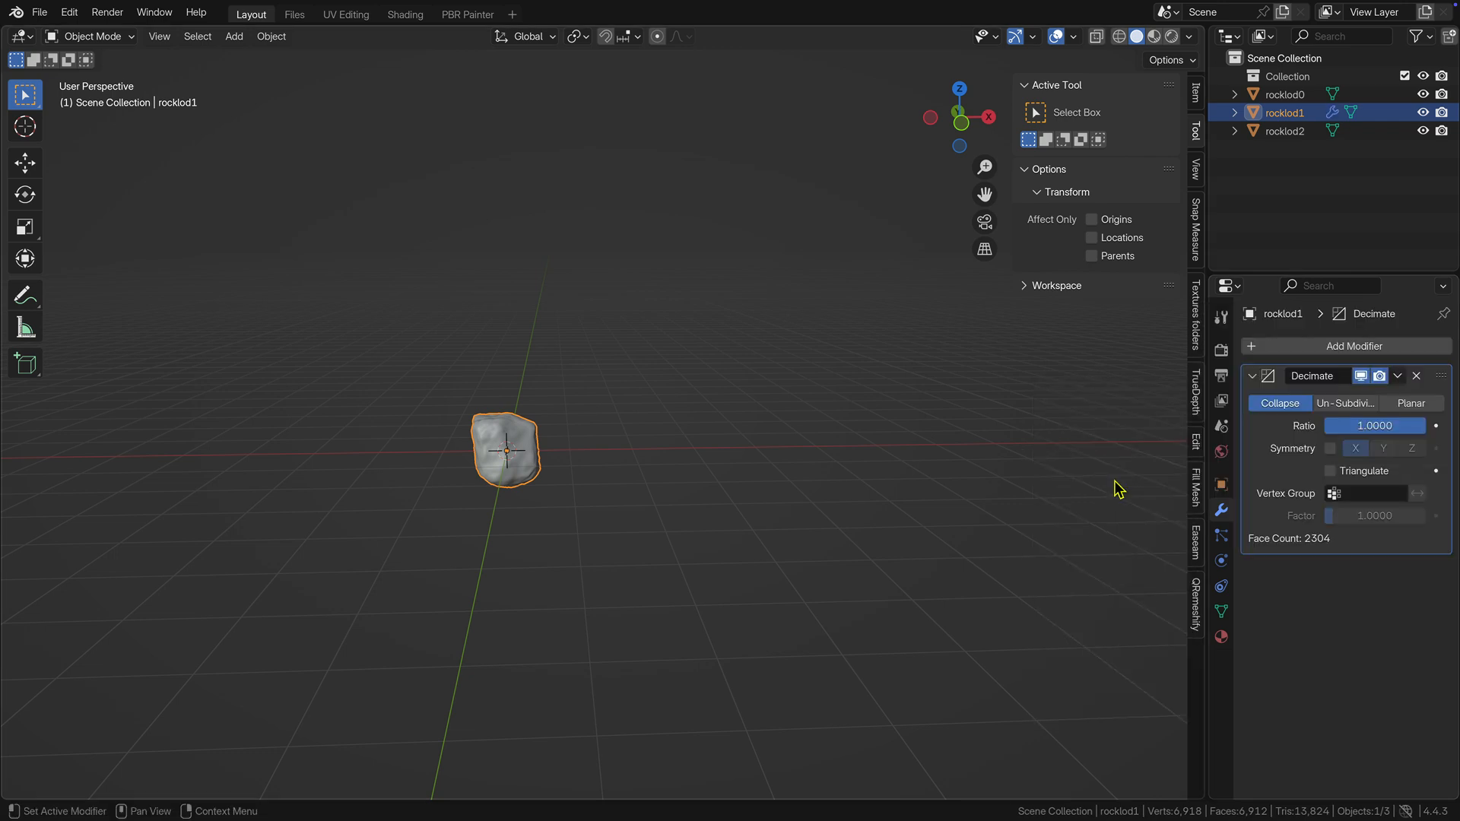
{"action": "left_click", "coordinate": [1360, 431]}
{"action": "type", "text": "0.4"}
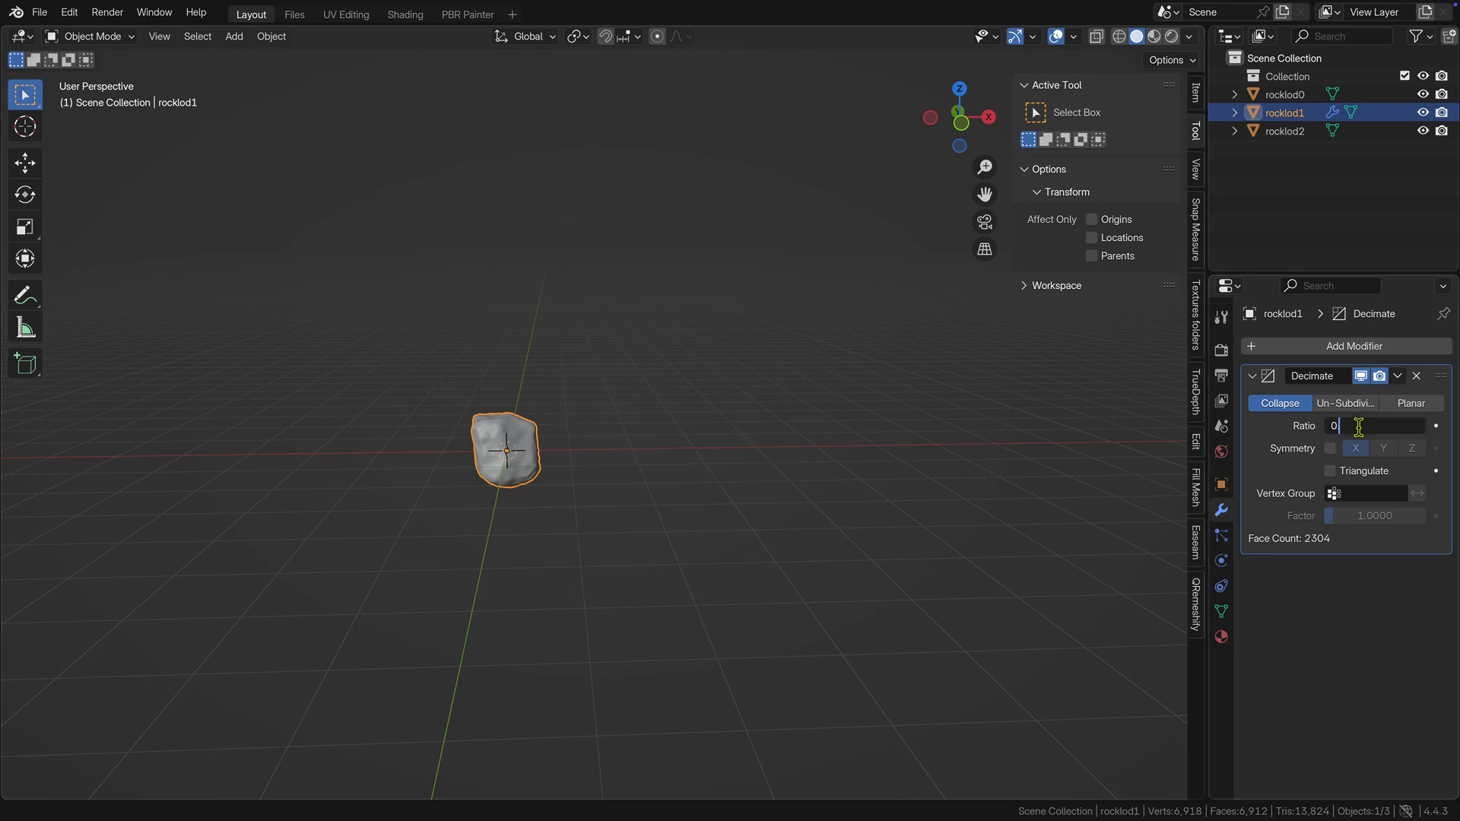
{"action": "key", "text": "Return"}
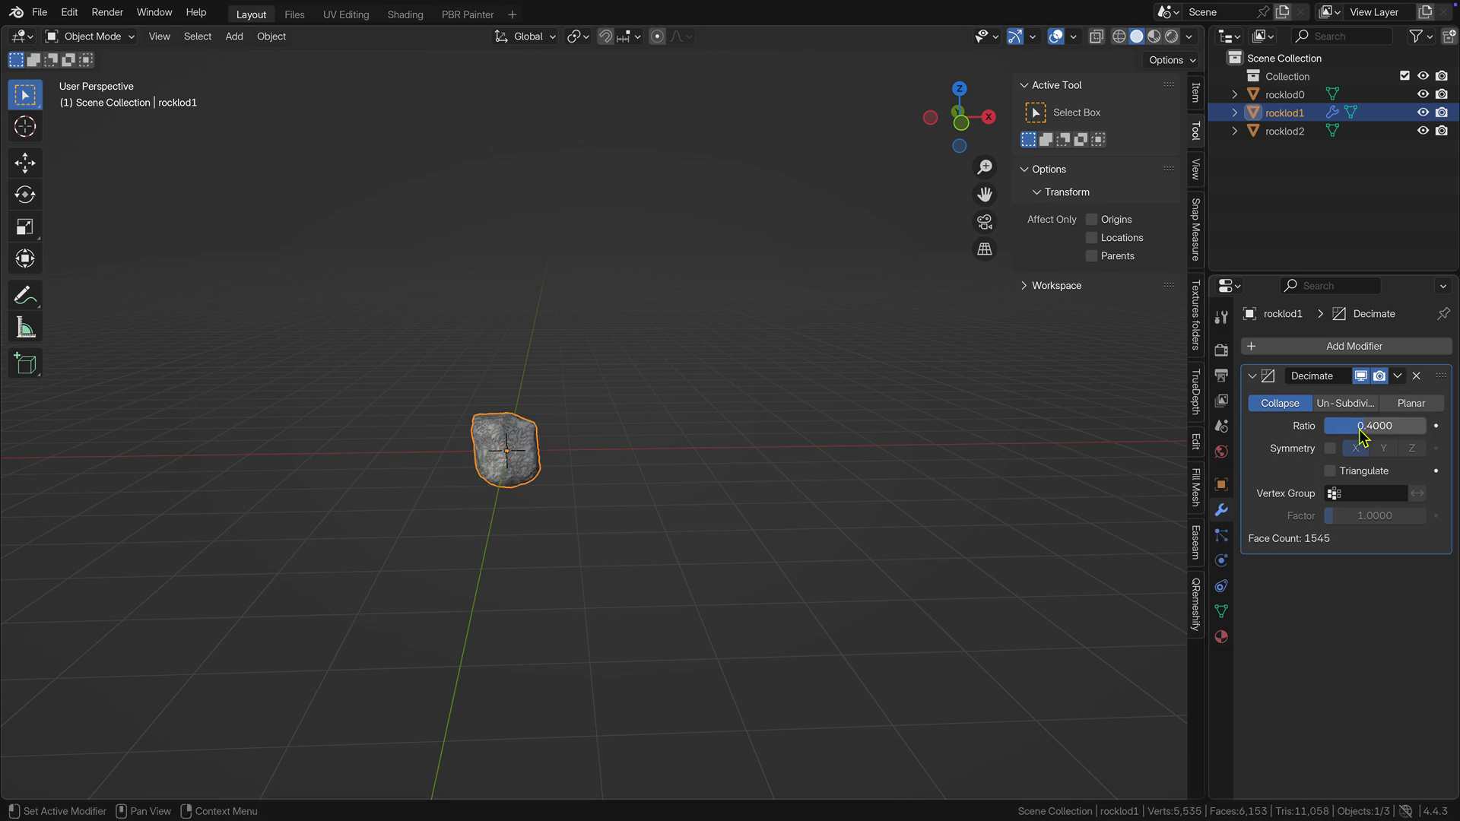
Check rocklod1 with the other two rocks hidden, and switch the visibility so that only rocklod2 is shown.
{"action": "left_click", "coordinate": [1424, 94]}
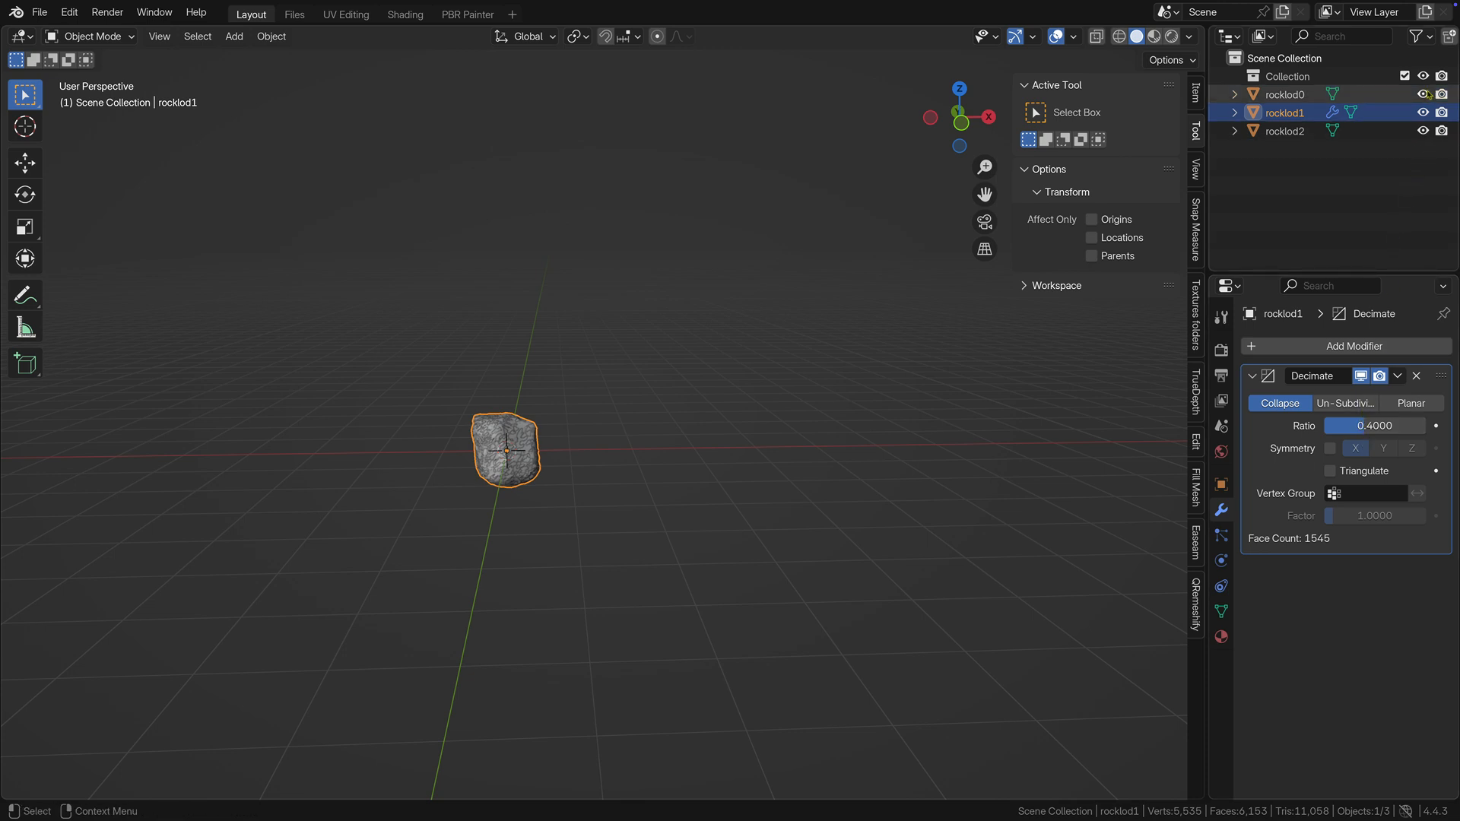
{"action": "left_click", "coordinate": [1423, 131]}
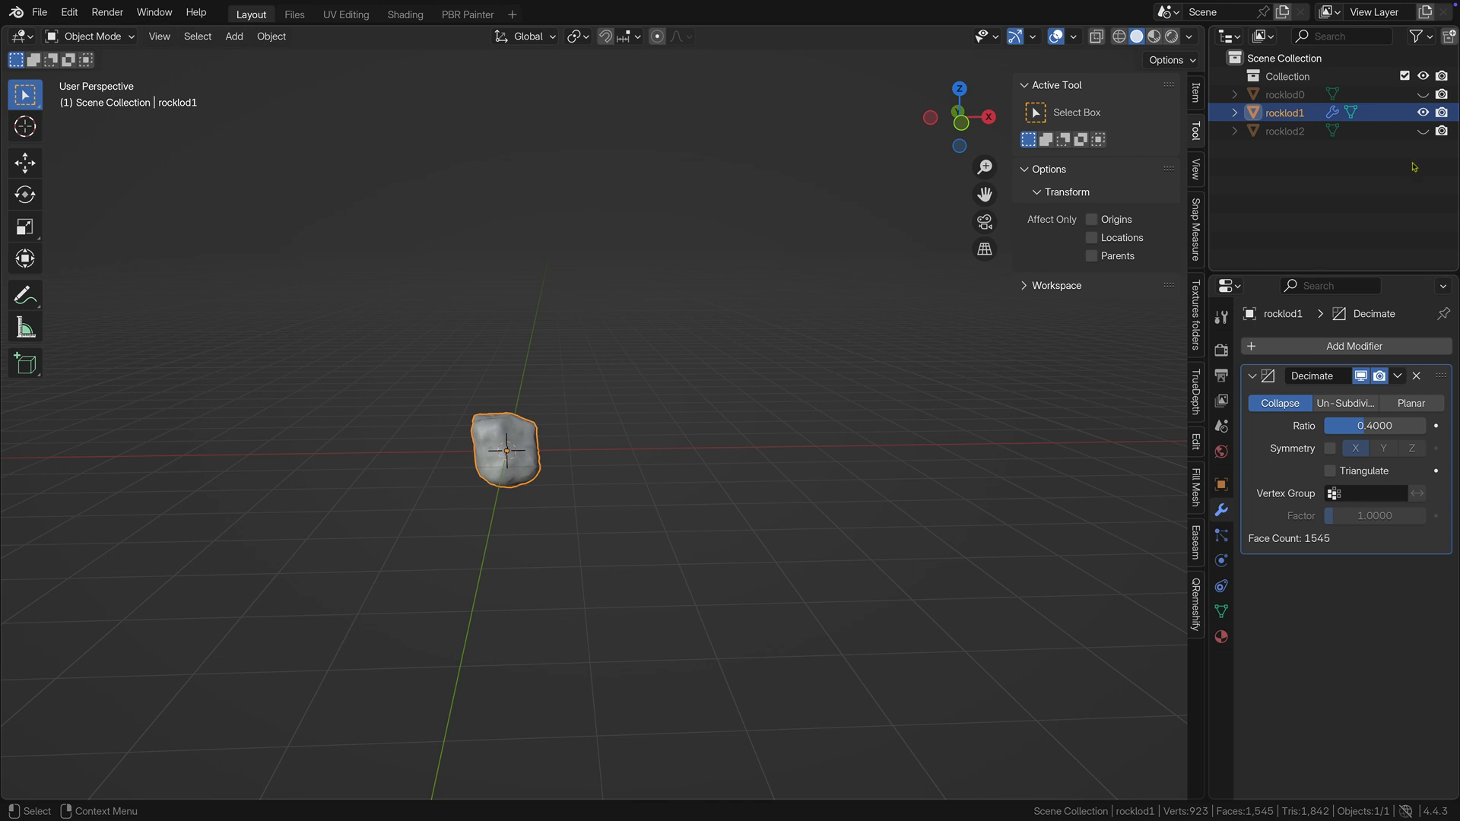
{"action": "left_click", "coordinate": [1422, 131]}
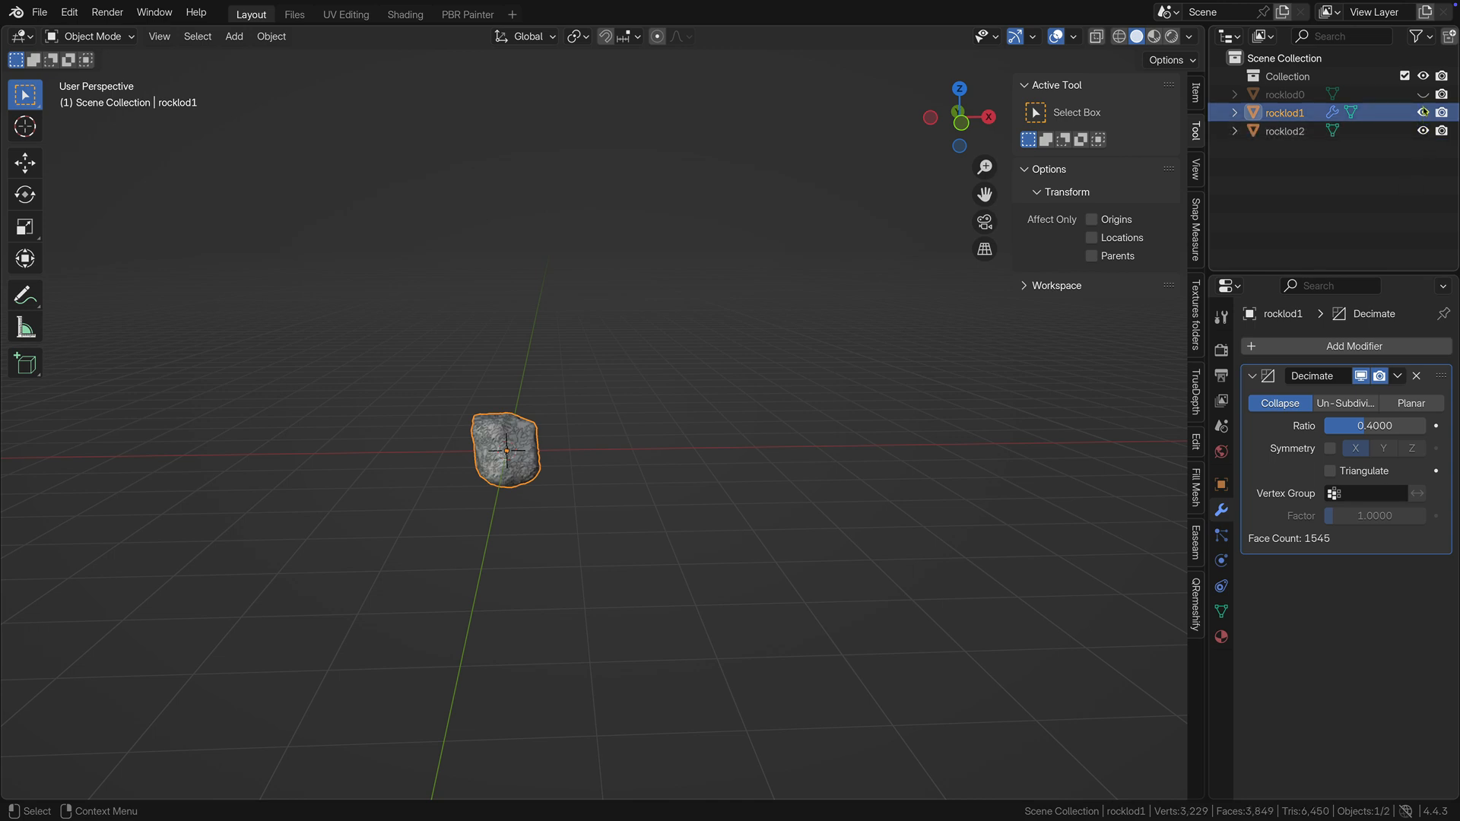
{"action": "left_click", "coordinate": [1422, 112]}
Add a Decimate modifier to rocklod2 and set its collapse ratio to 0.1.
{"action": "left_click", "coordinate": [1285, 131]}
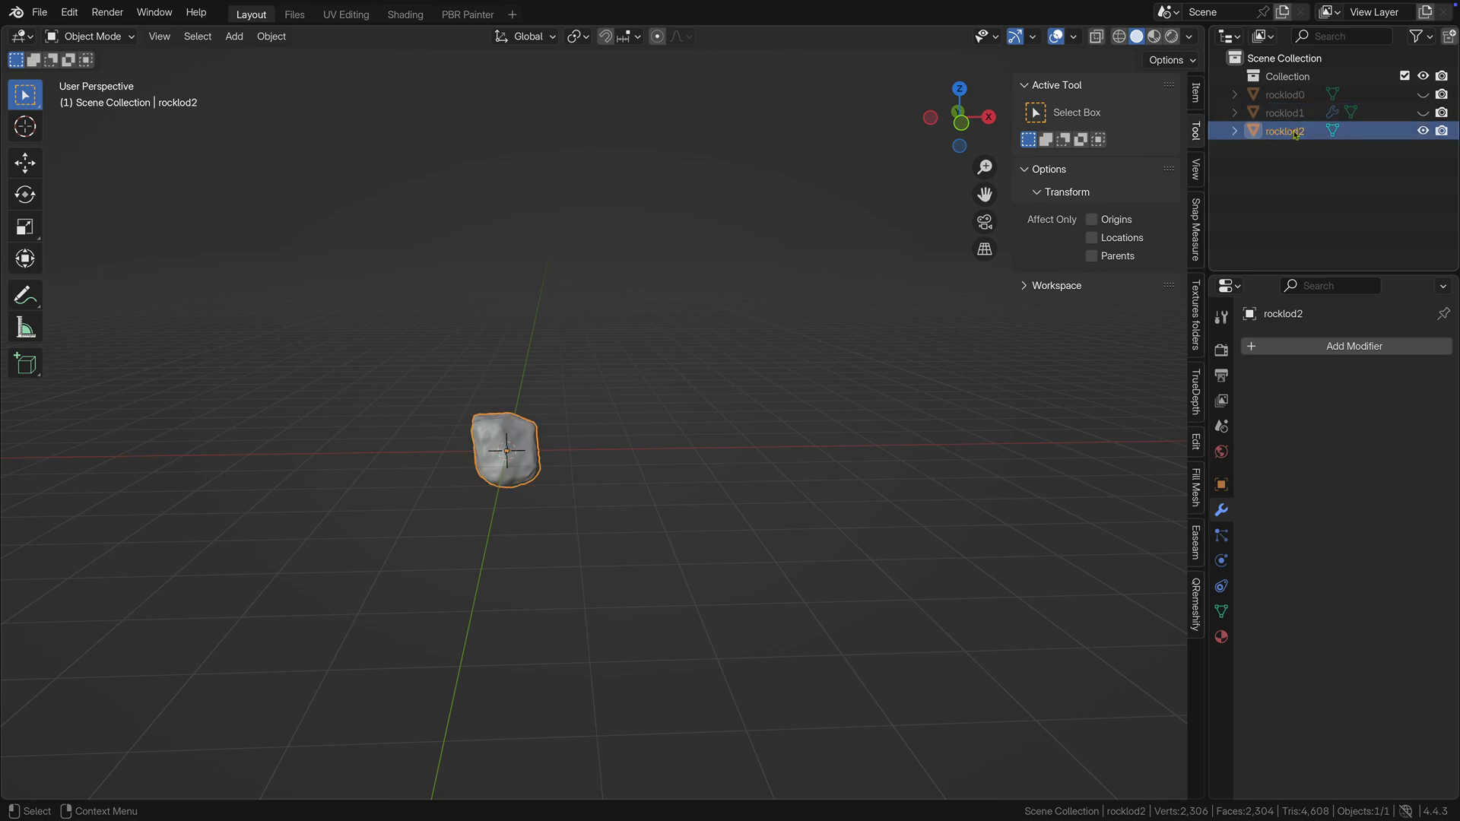
{"action": "left_click", "coordinate": [1337, 347]}
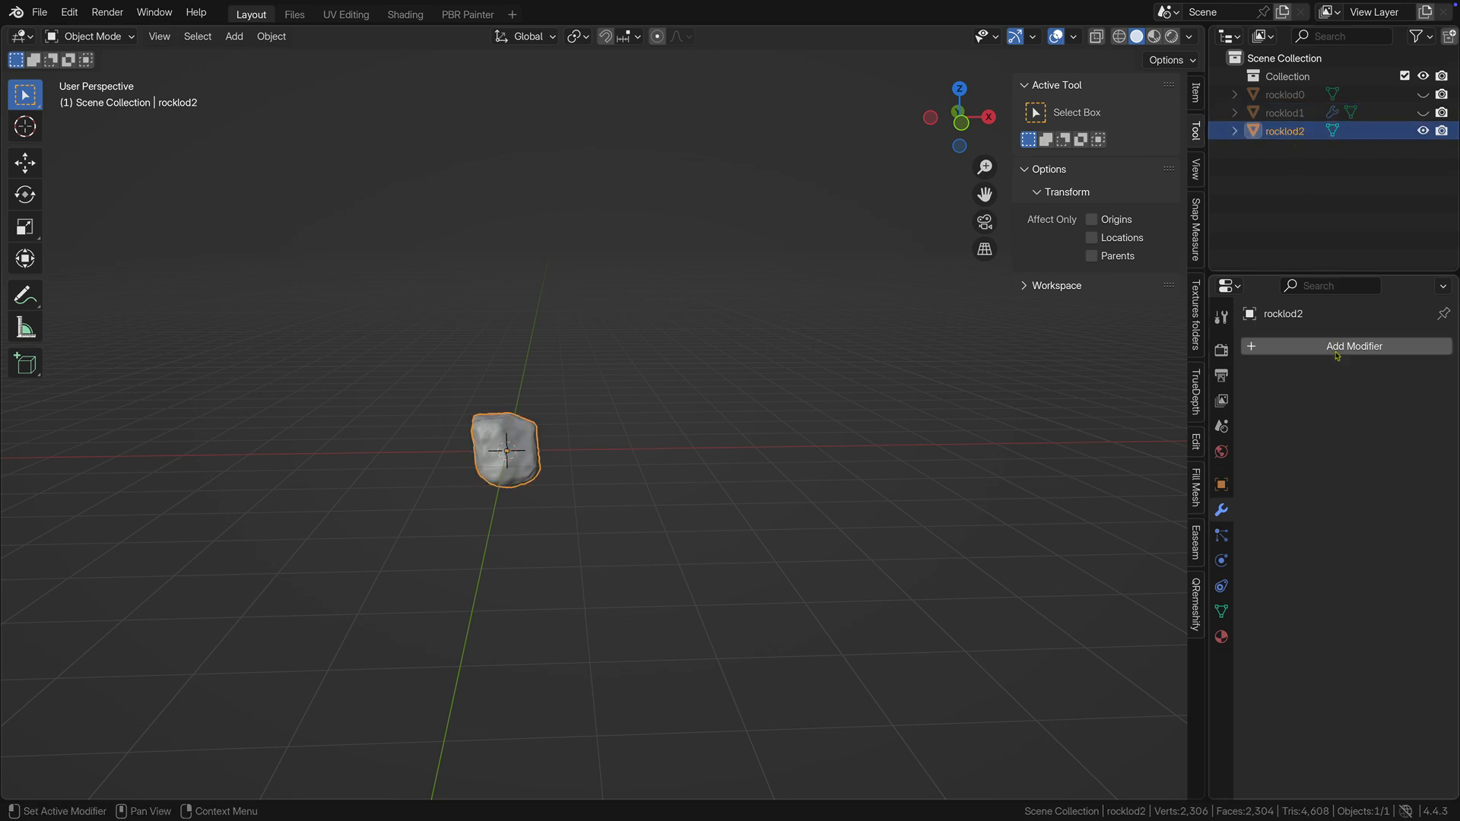
{"action": "mouse_move", "coordinate": [1337, 347]}
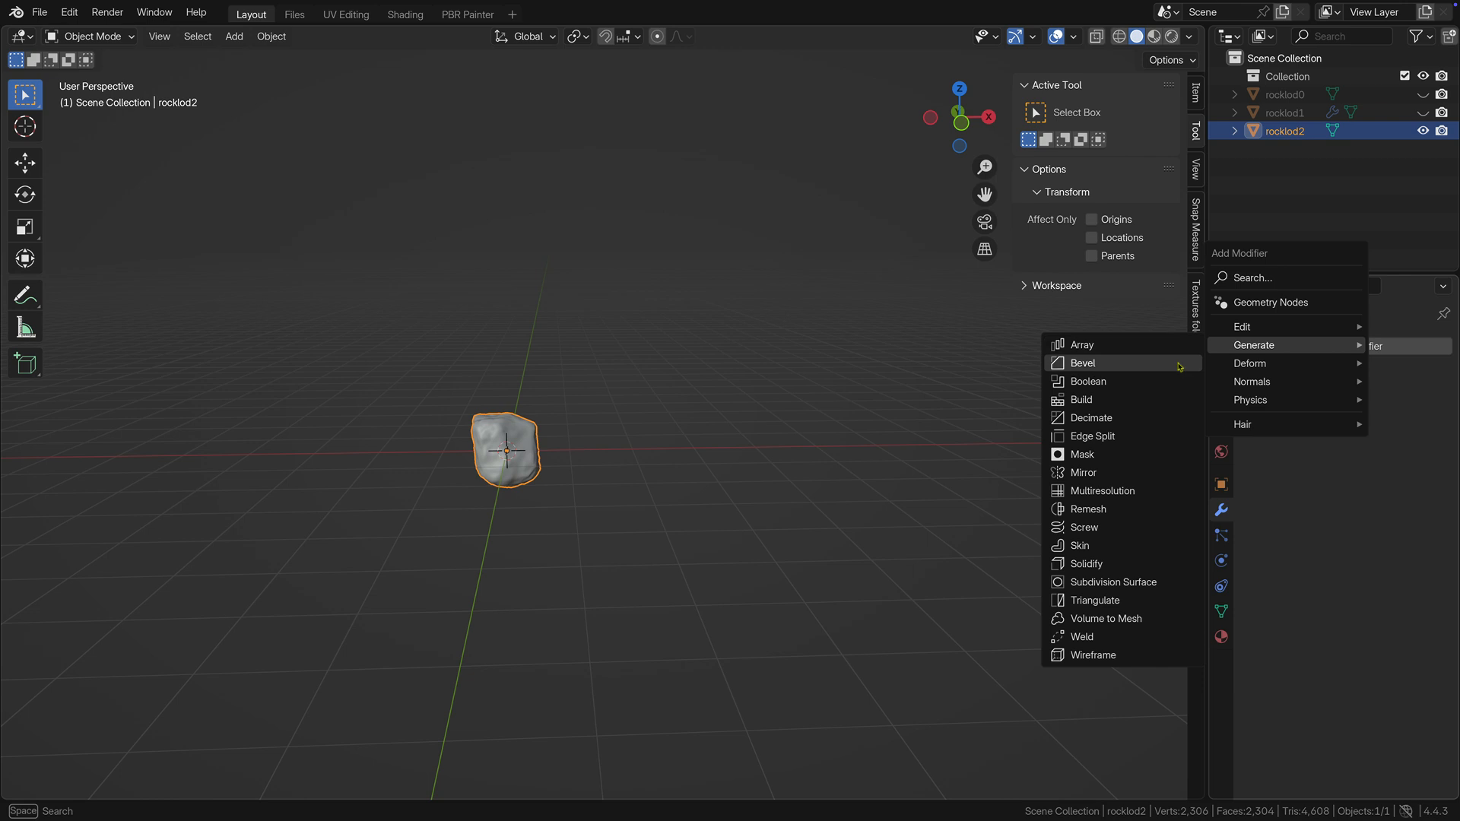
{"action": "left_click", "coordinate": [1100, 419]}
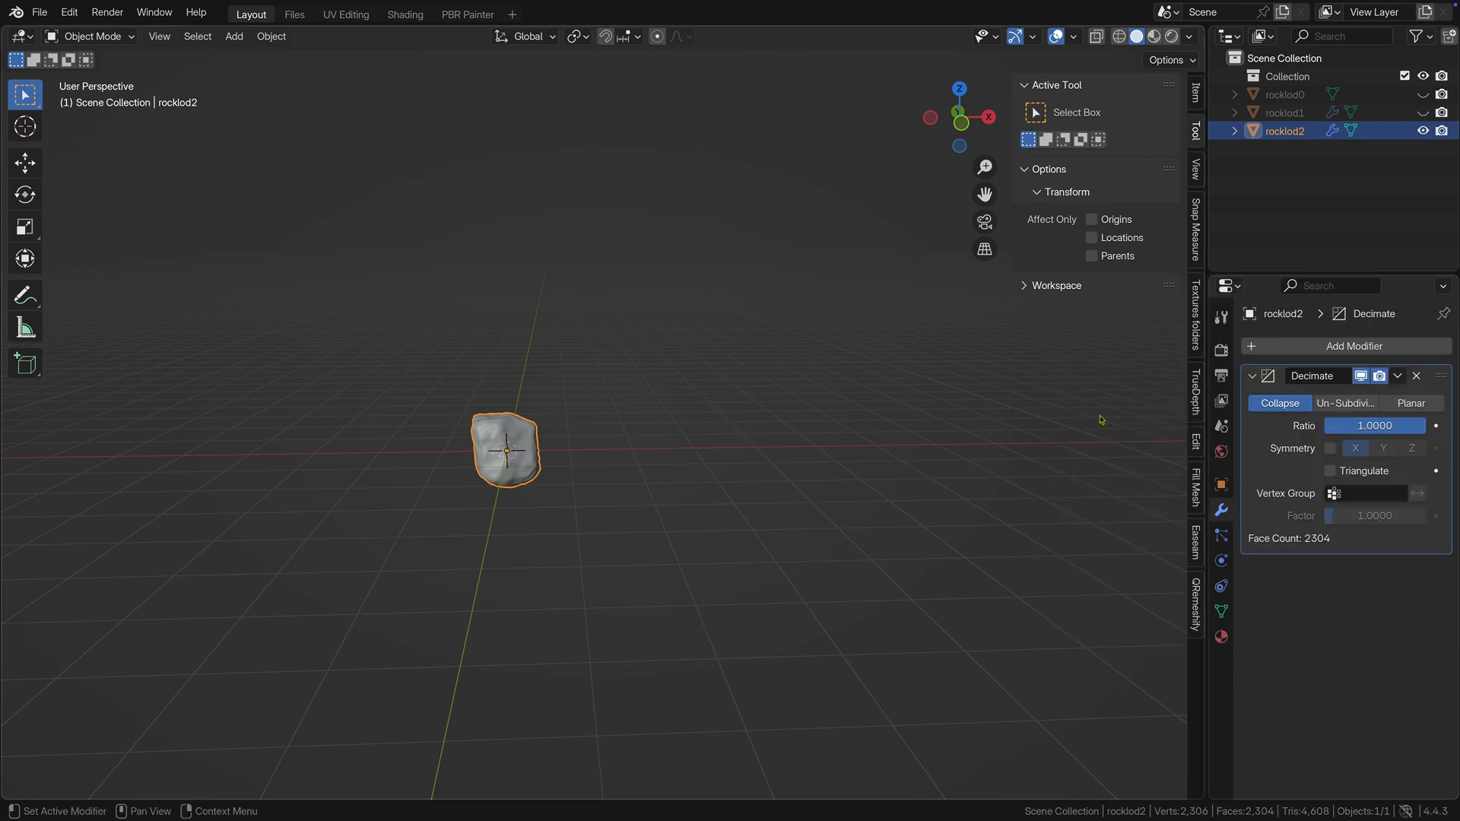
{"action": "left_click", "coordinate": [1343, 426]}
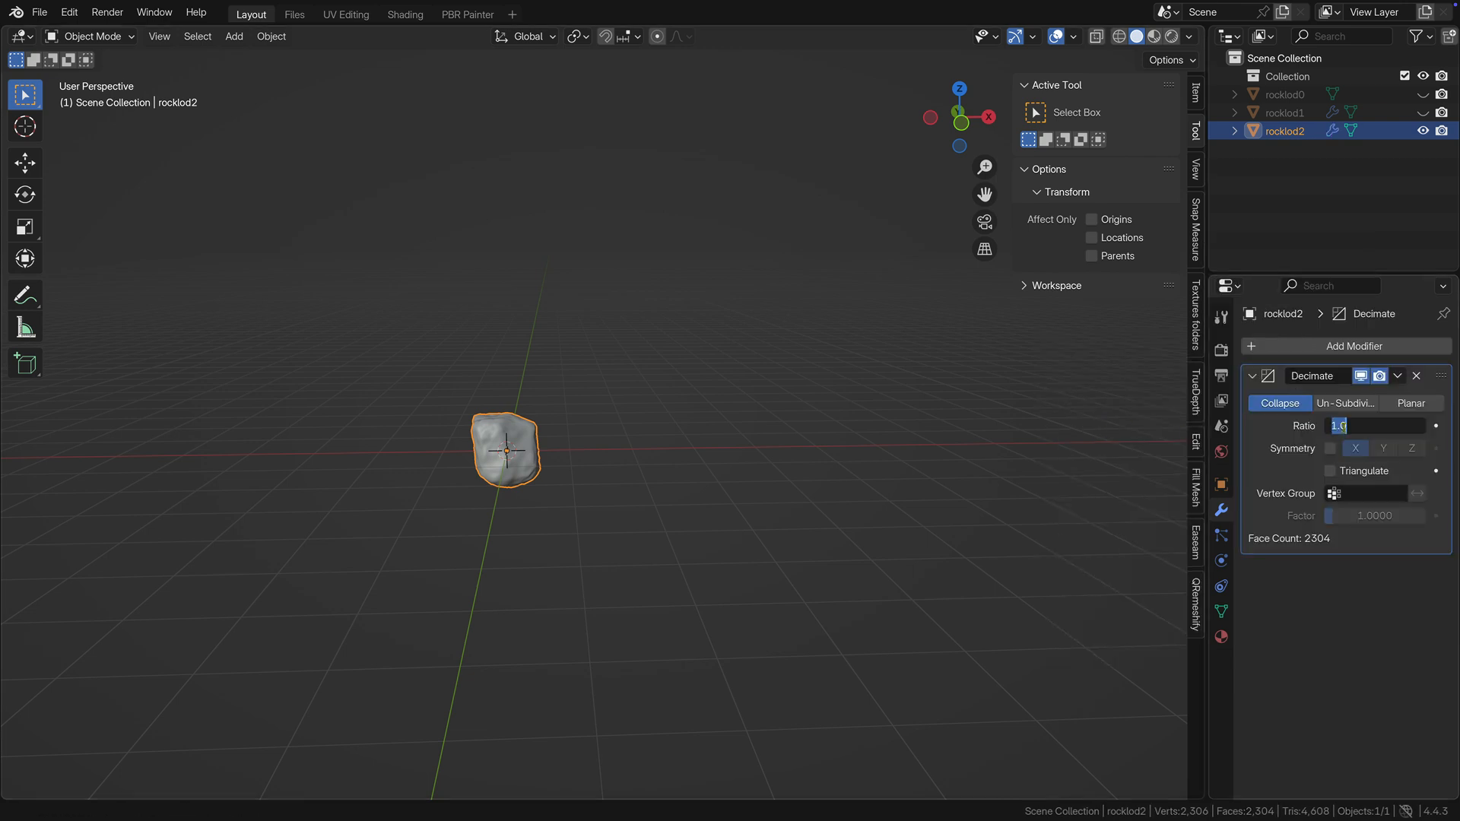
{"action": "type", "text": "0.1"}
{"action": "key", "text": "Return"}
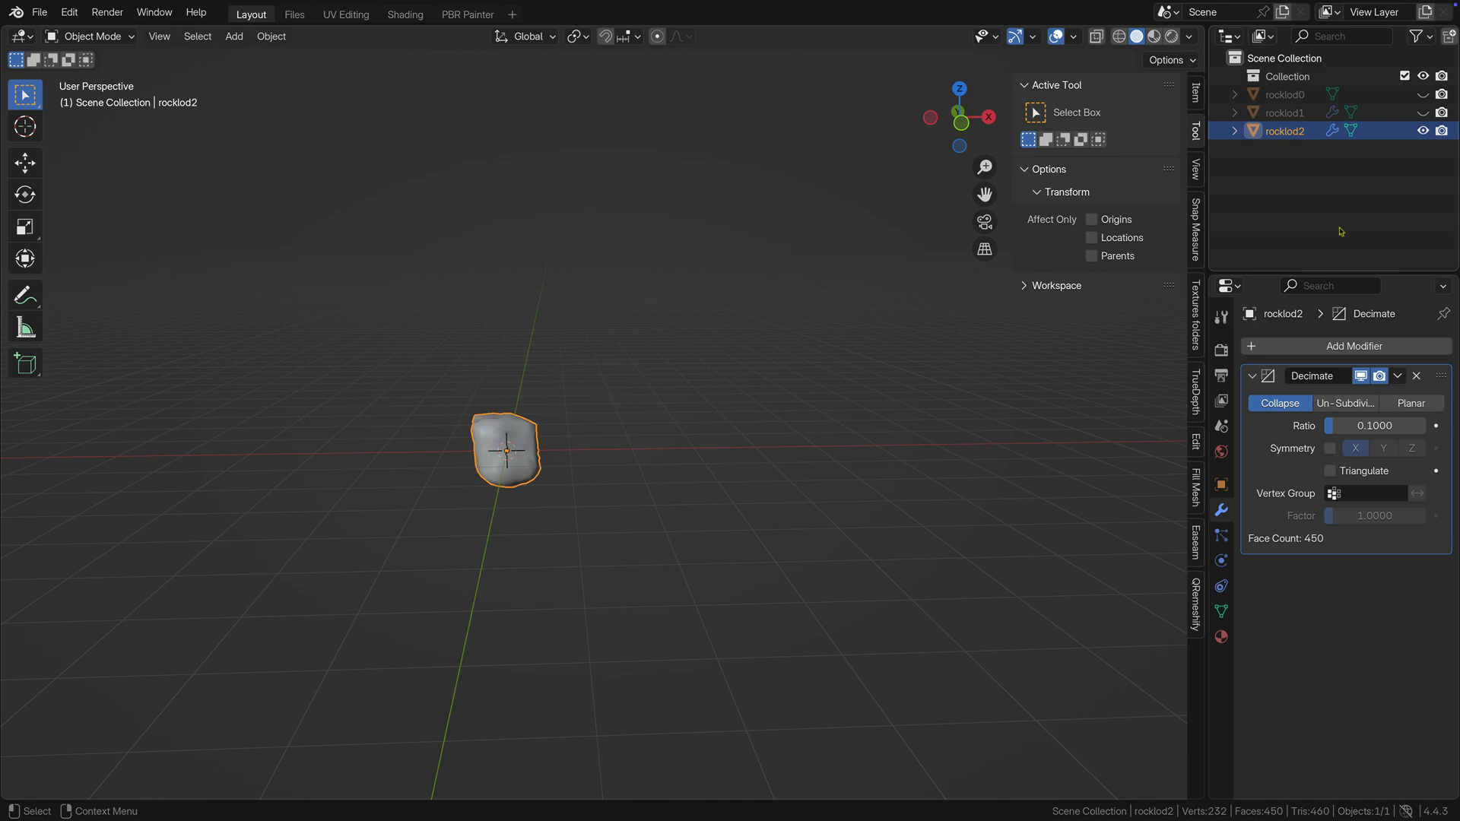
Apply the Decimate modifier on rocklod2 and make rocklod1 visible again.
{"action": "left_click", "coordinate": [1398, 376]}
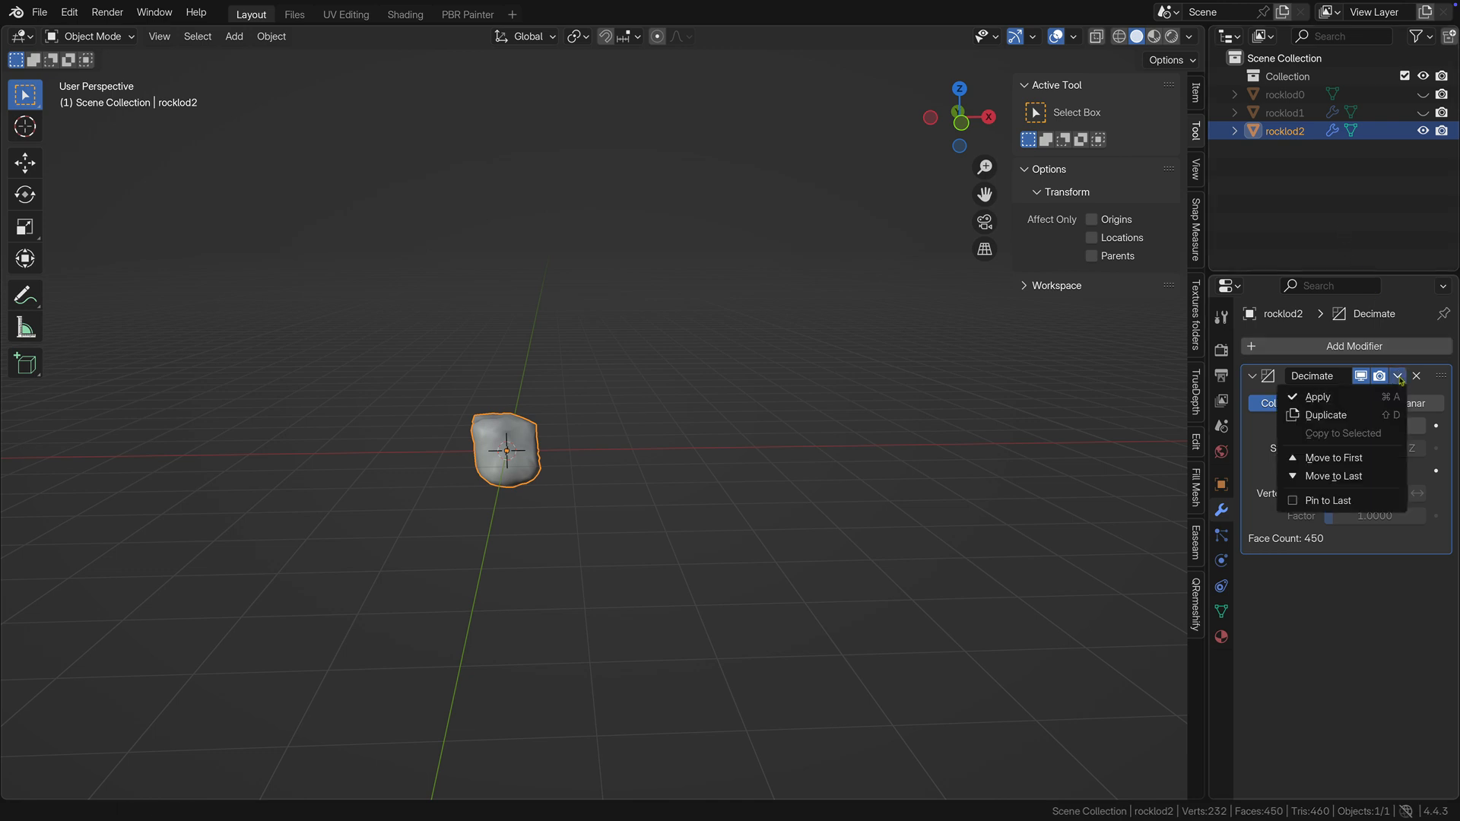
{"action": "left_click", "coordinate": [1324, 397]}
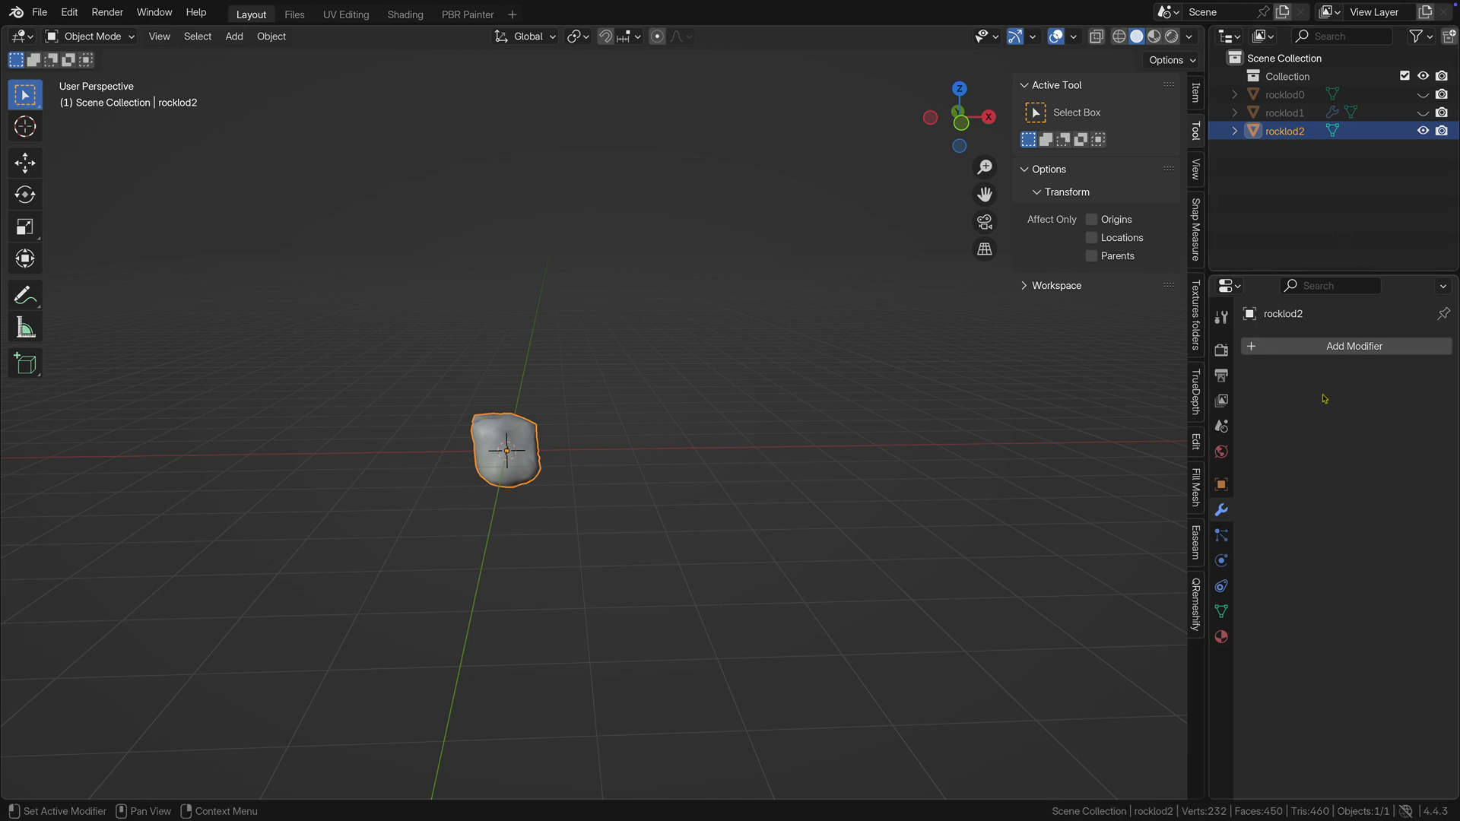
{"action": "left_click", "coordinate": [1422, 113]}
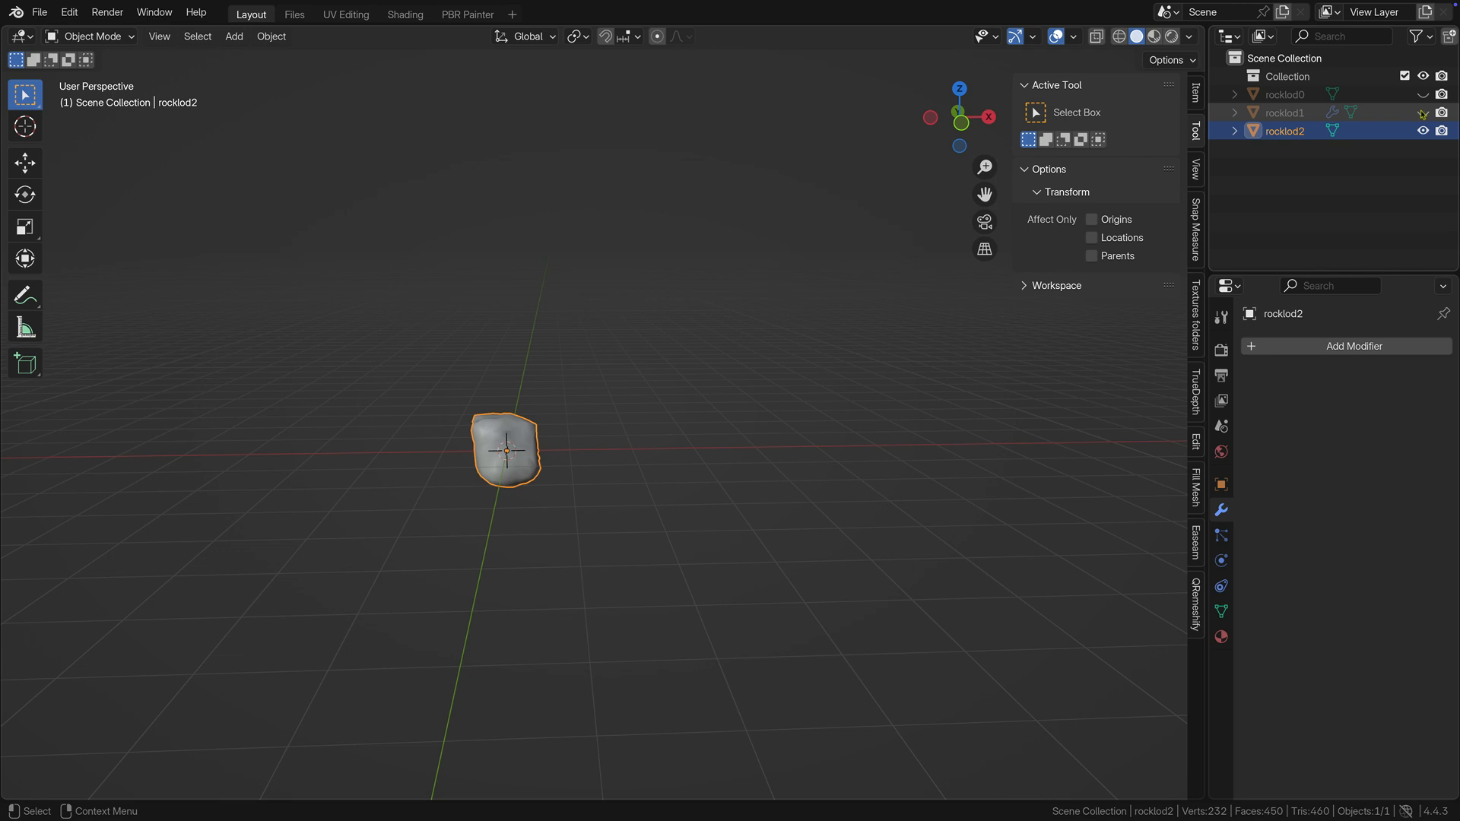
Apply the Decimate modifier on rocklod1, and make rocklod0 visible and select it.
{"action": "left_click", "coordinate": [1300, 116]}
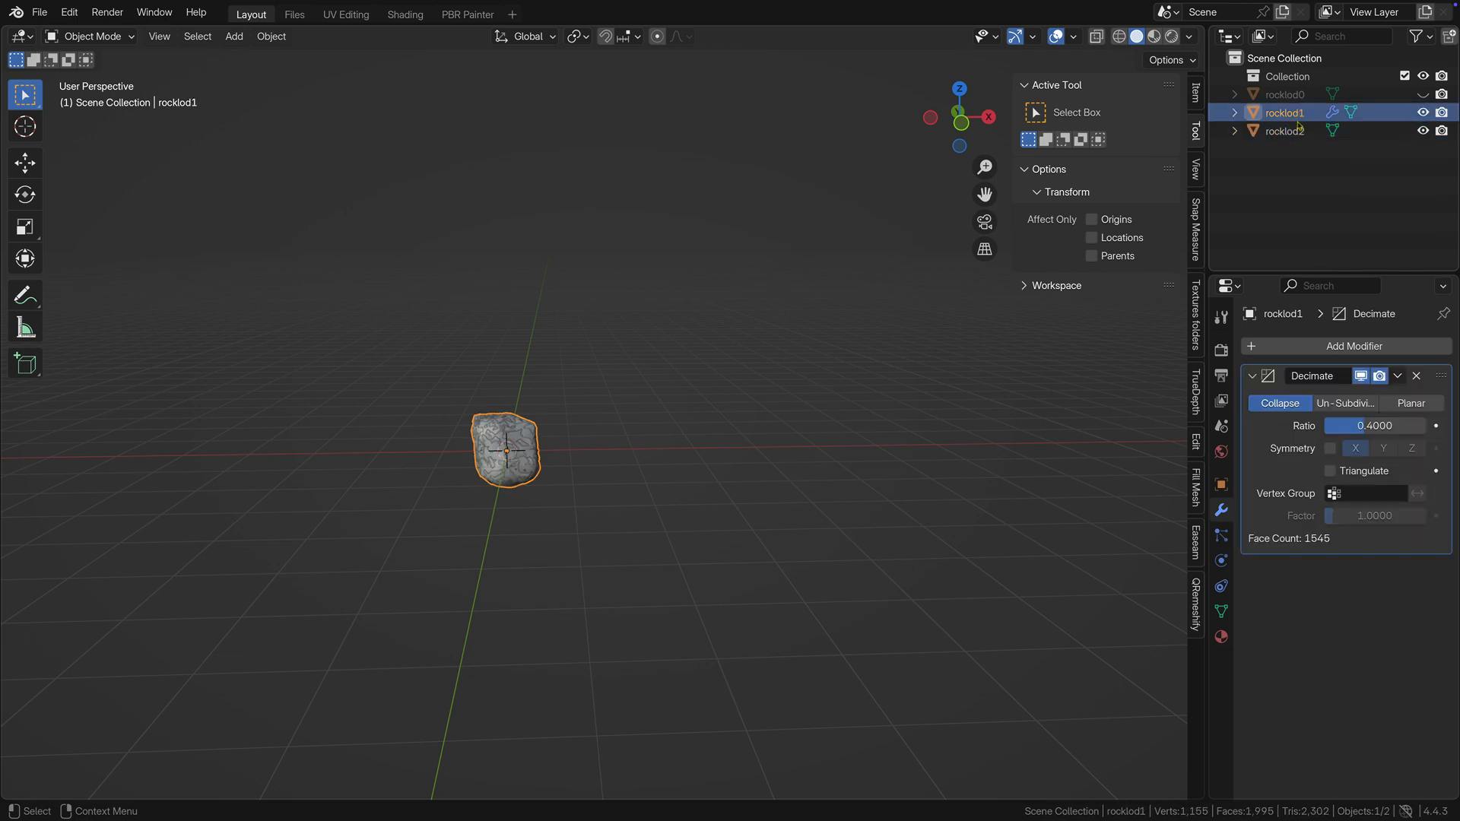
{"action": "left_click", "coordinate": [1398, 377]}
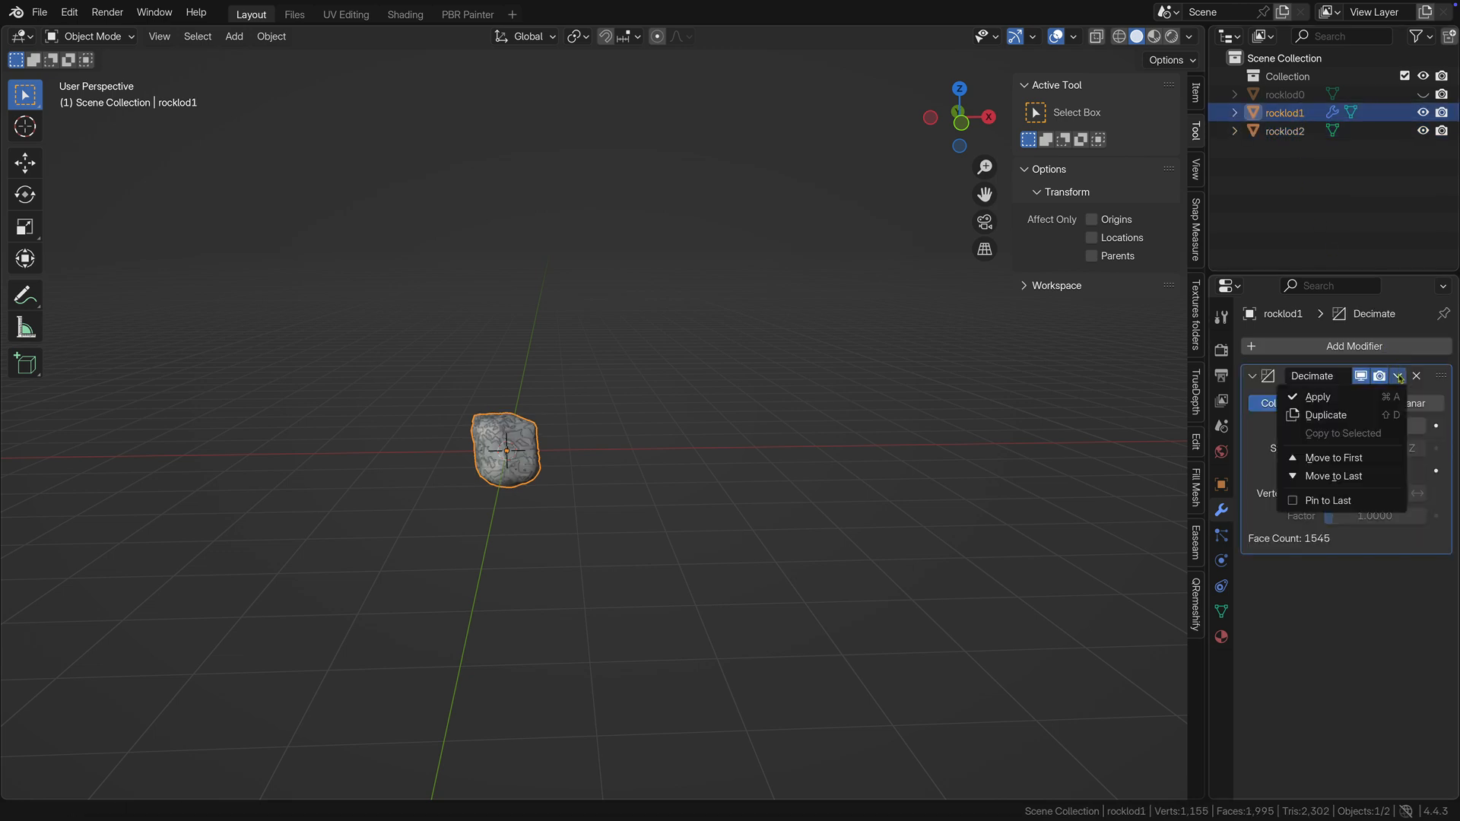
{"action": "left_click", "coordinate": [1315, 398]}
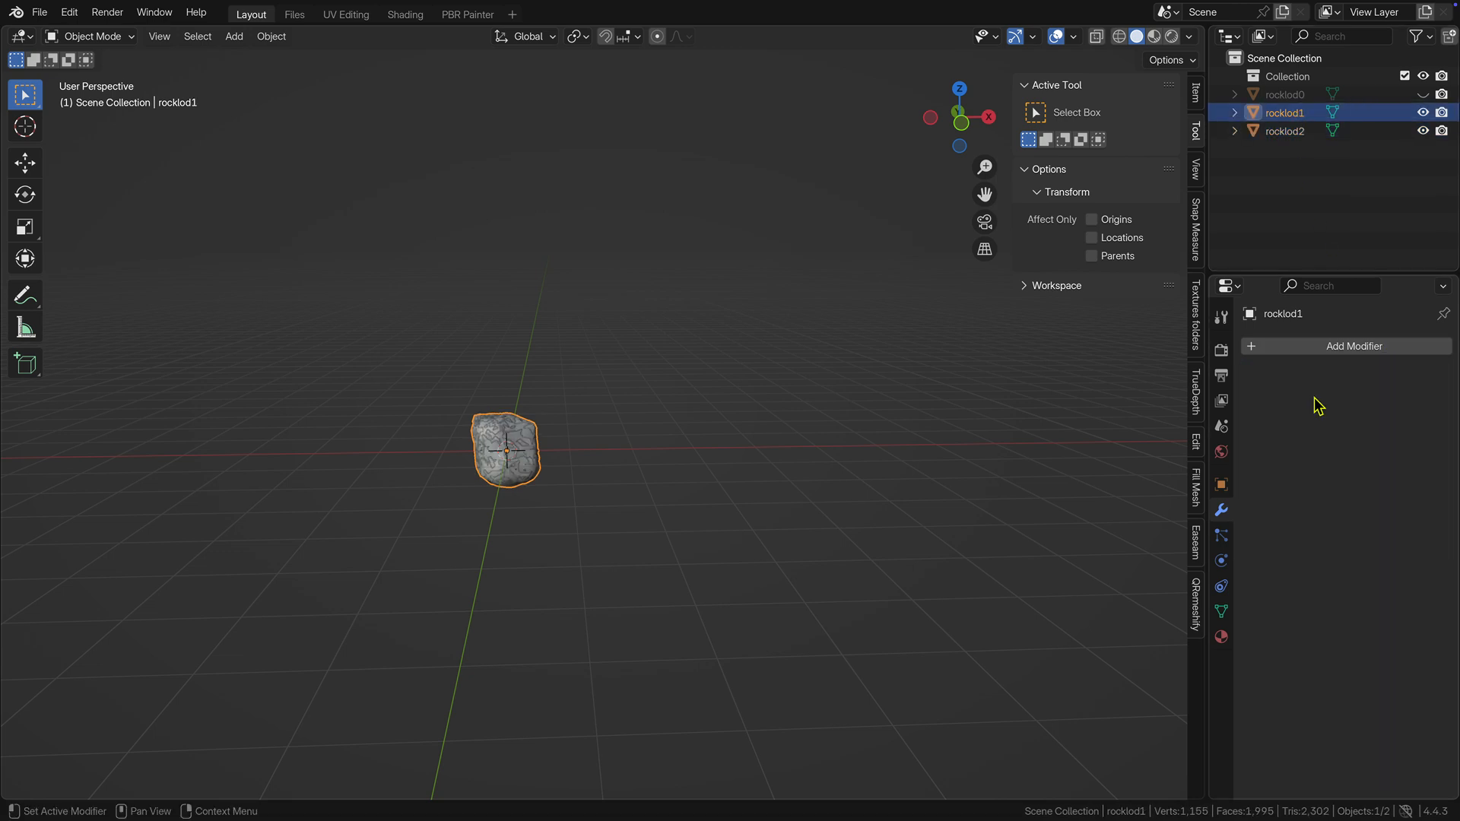
{"action": "left_click", "coordinate": [1423, 94]}
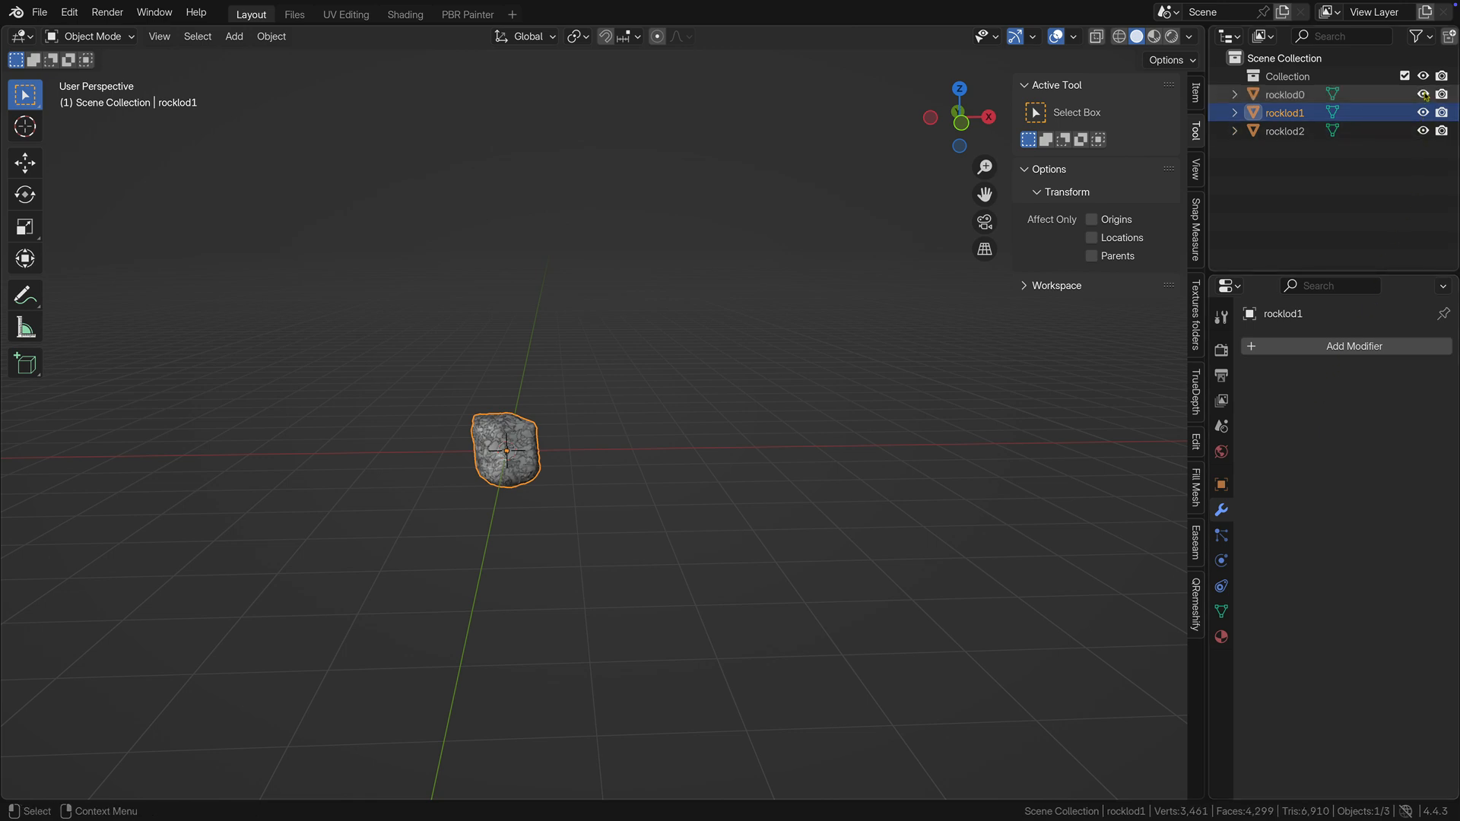
{"action": "left_click", "coordinate": [1301, 95]}
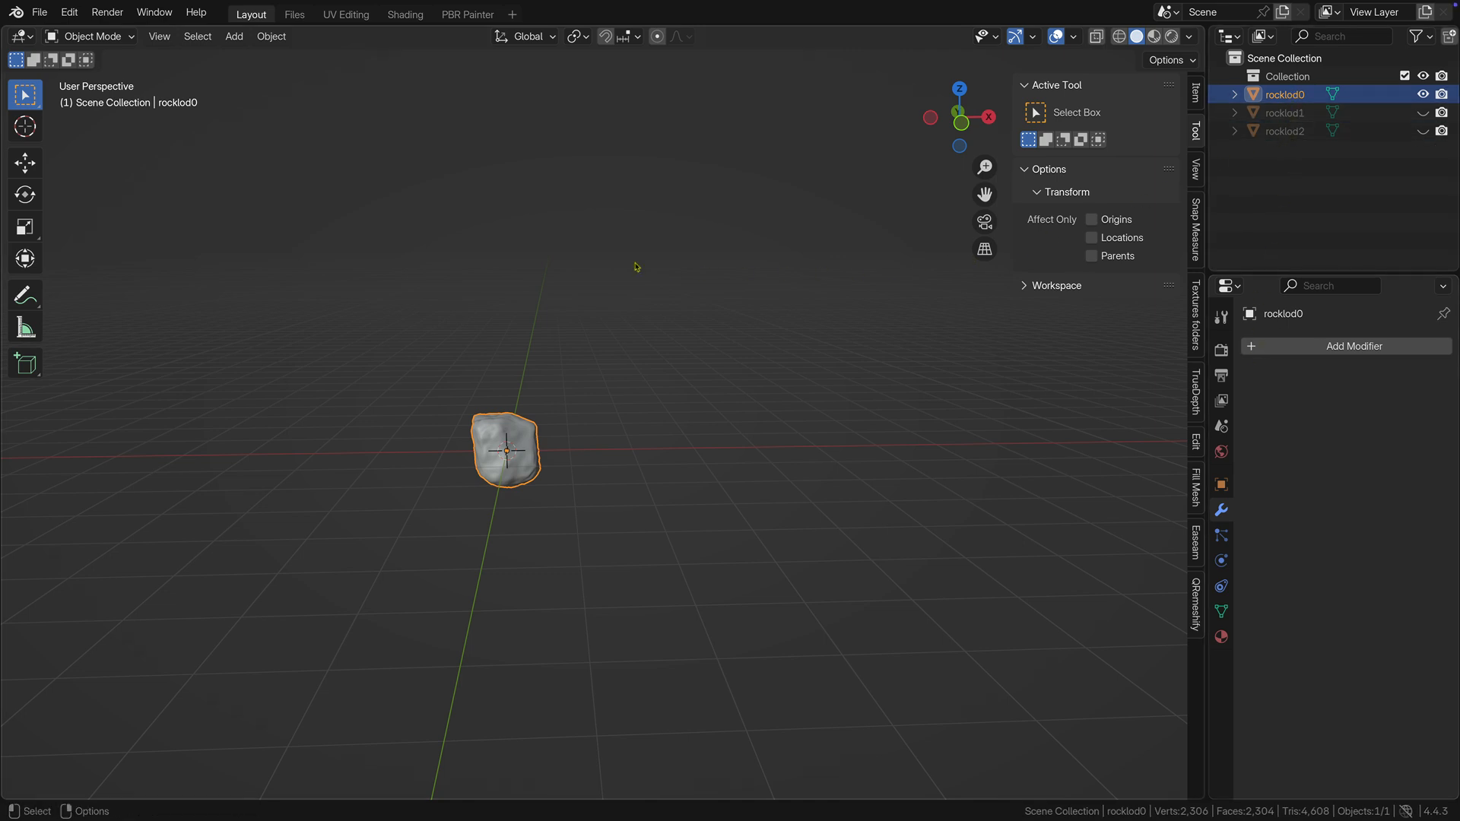
Set up an FBX export with the saved preset for selected meshes only, FBX All scaling, Y Forward, Z Up and no animation.
{"action": "left_click", "coordinate": [50, 13]}
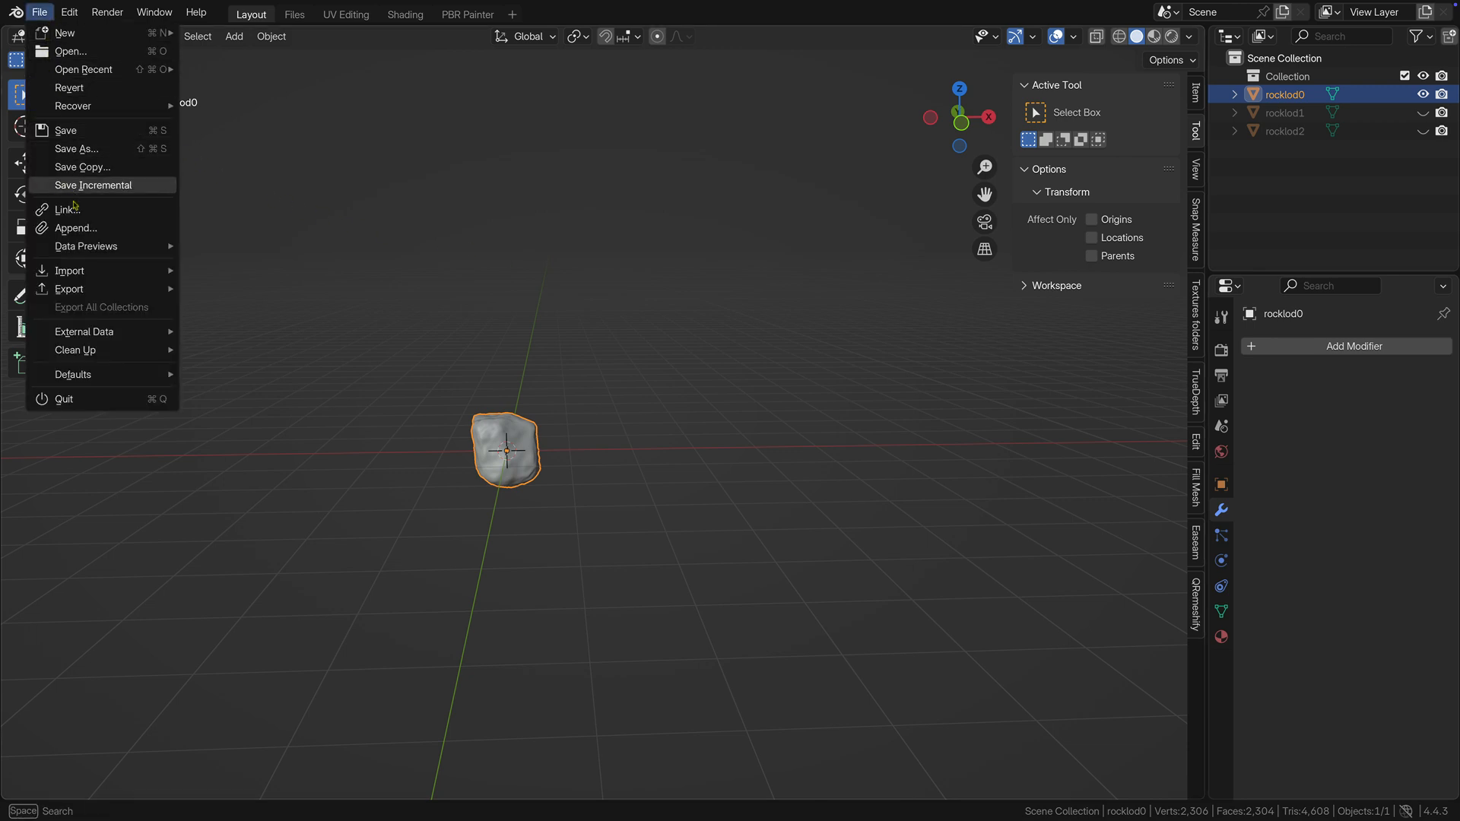
{"action": "mouse_move", "coordinate": [82, 288]}
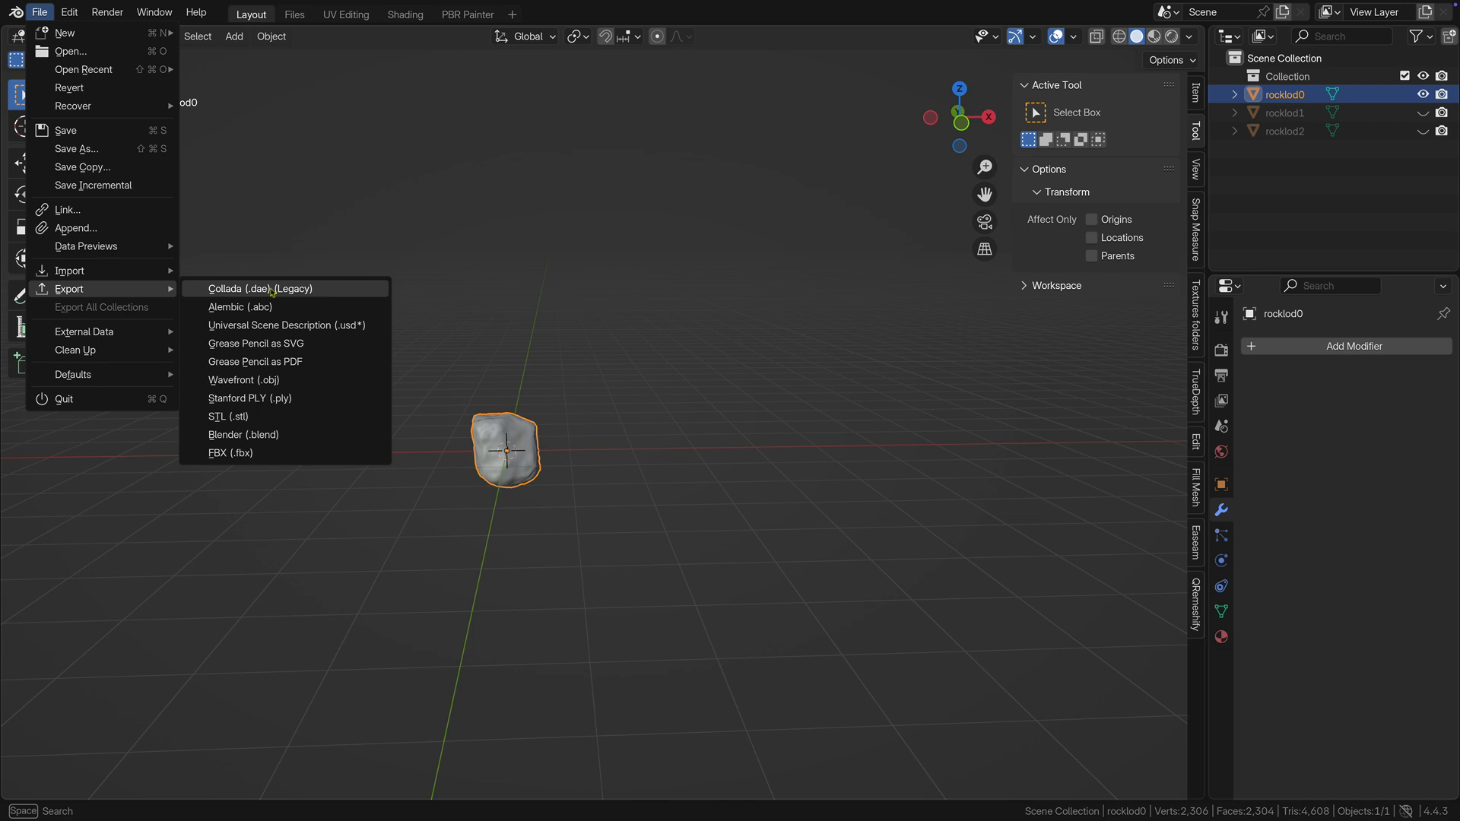
{"action": "left_click", "coordinate": [316, 454]}
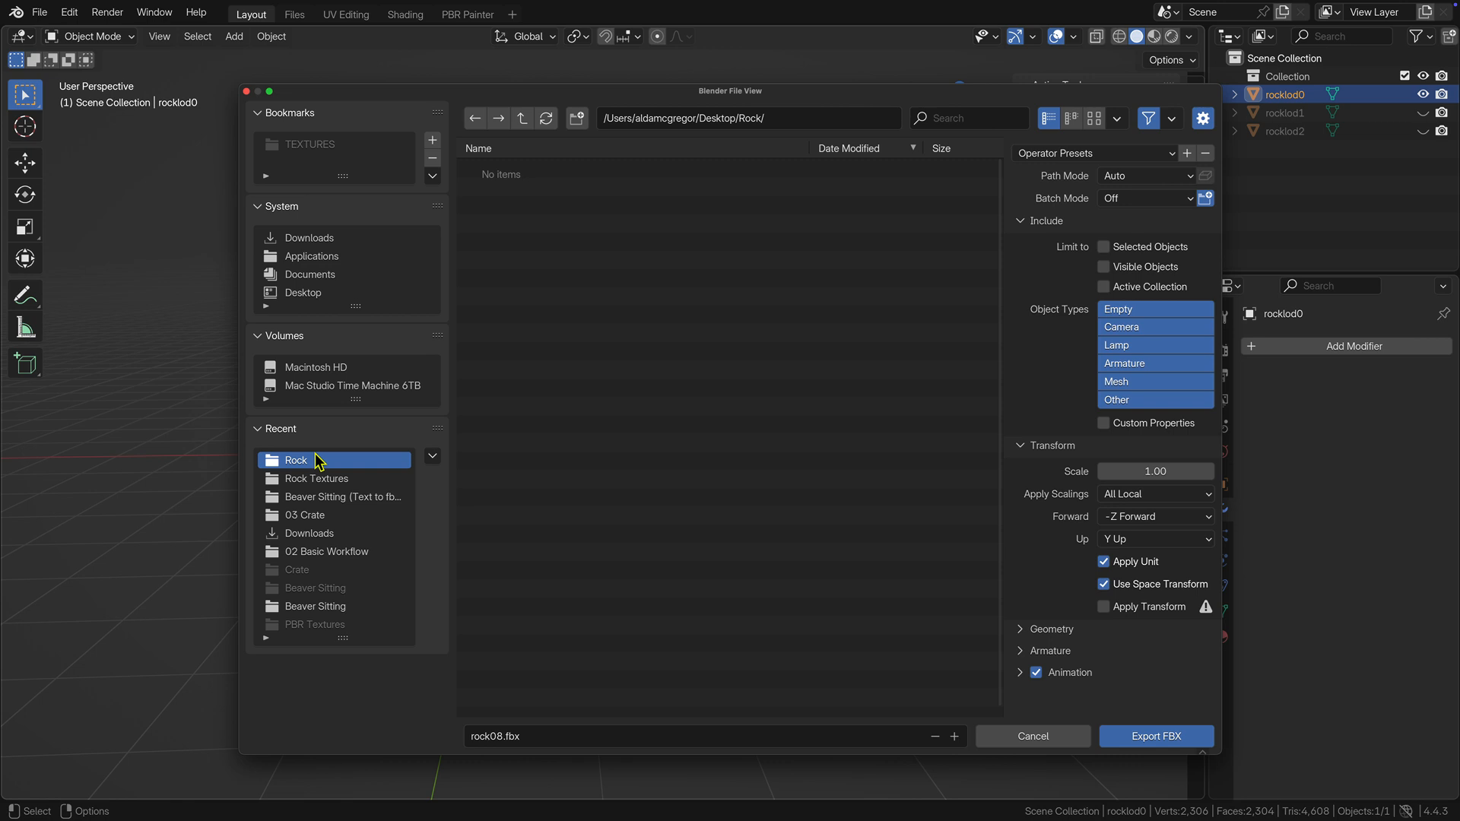
{"action": "left_click", "coordinate": [1101, 155]}
{"action": "left_click", "coordinate": [1063, 198]}
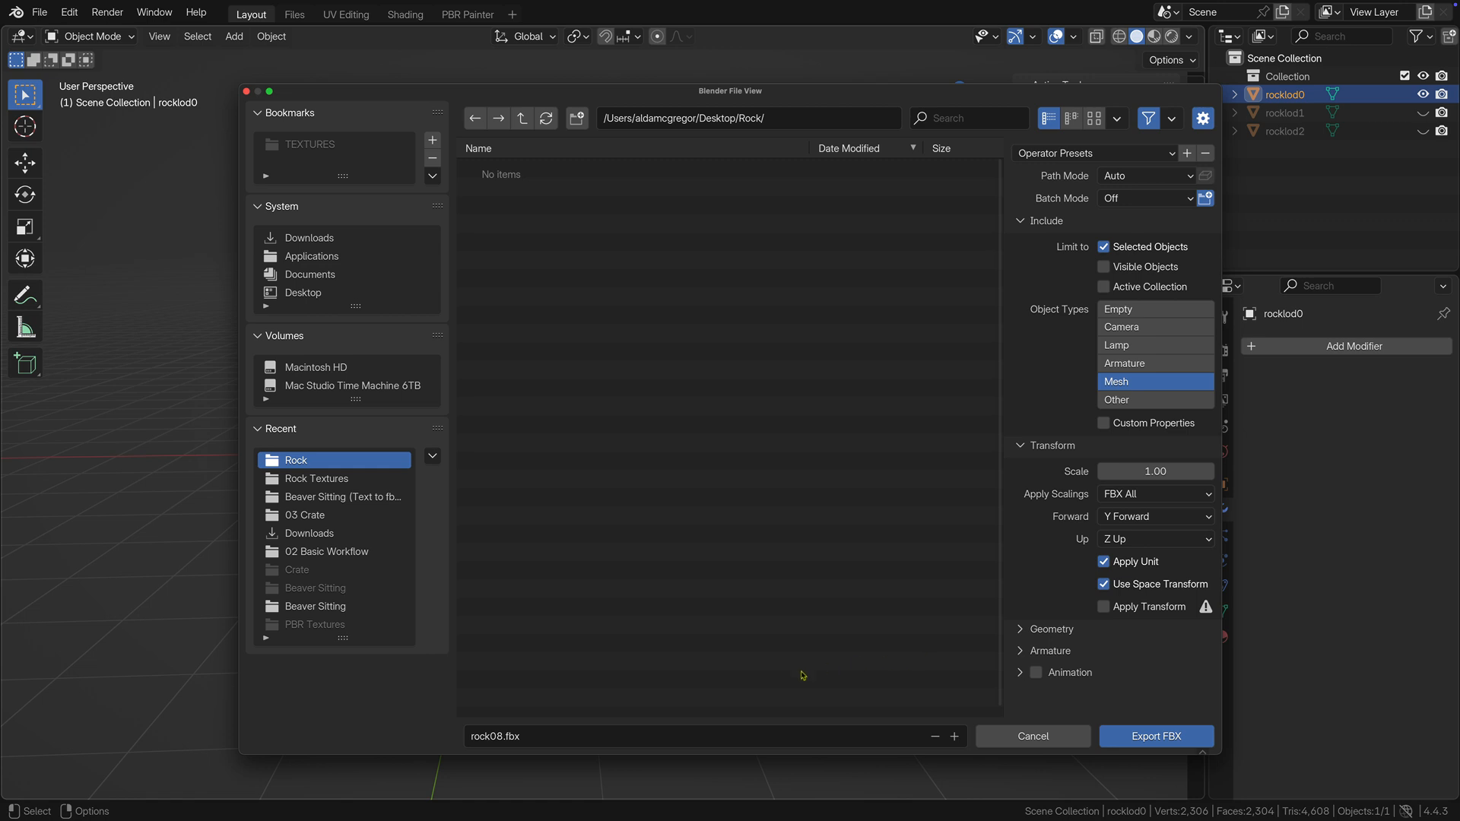
Name the export file rocklod0.fbx and export rocklod0 to the Rock folder.
{"action": "left_click", "coordinate": [502, 736]}
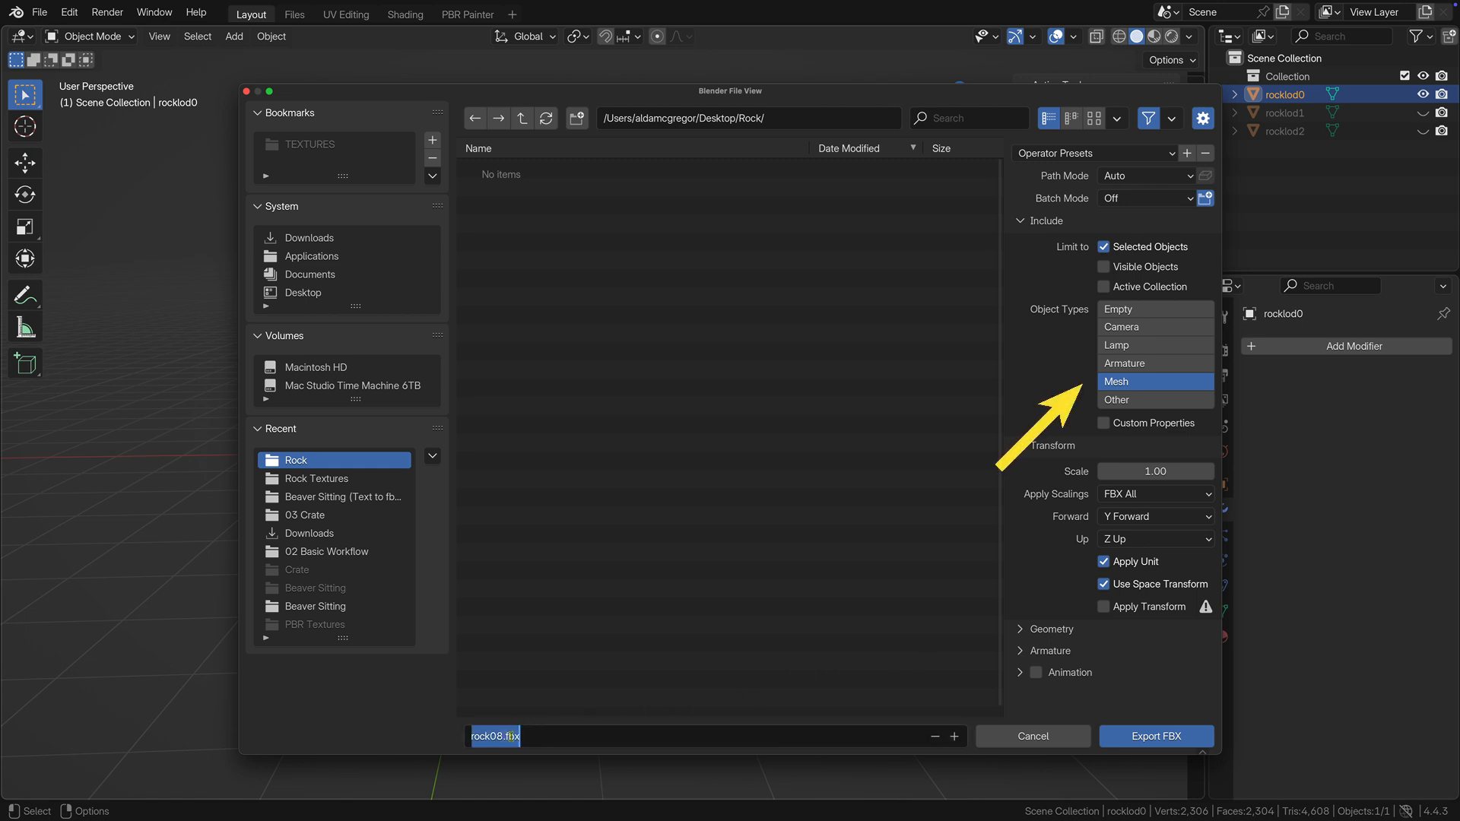
{"action": "type", "text": "roc"}
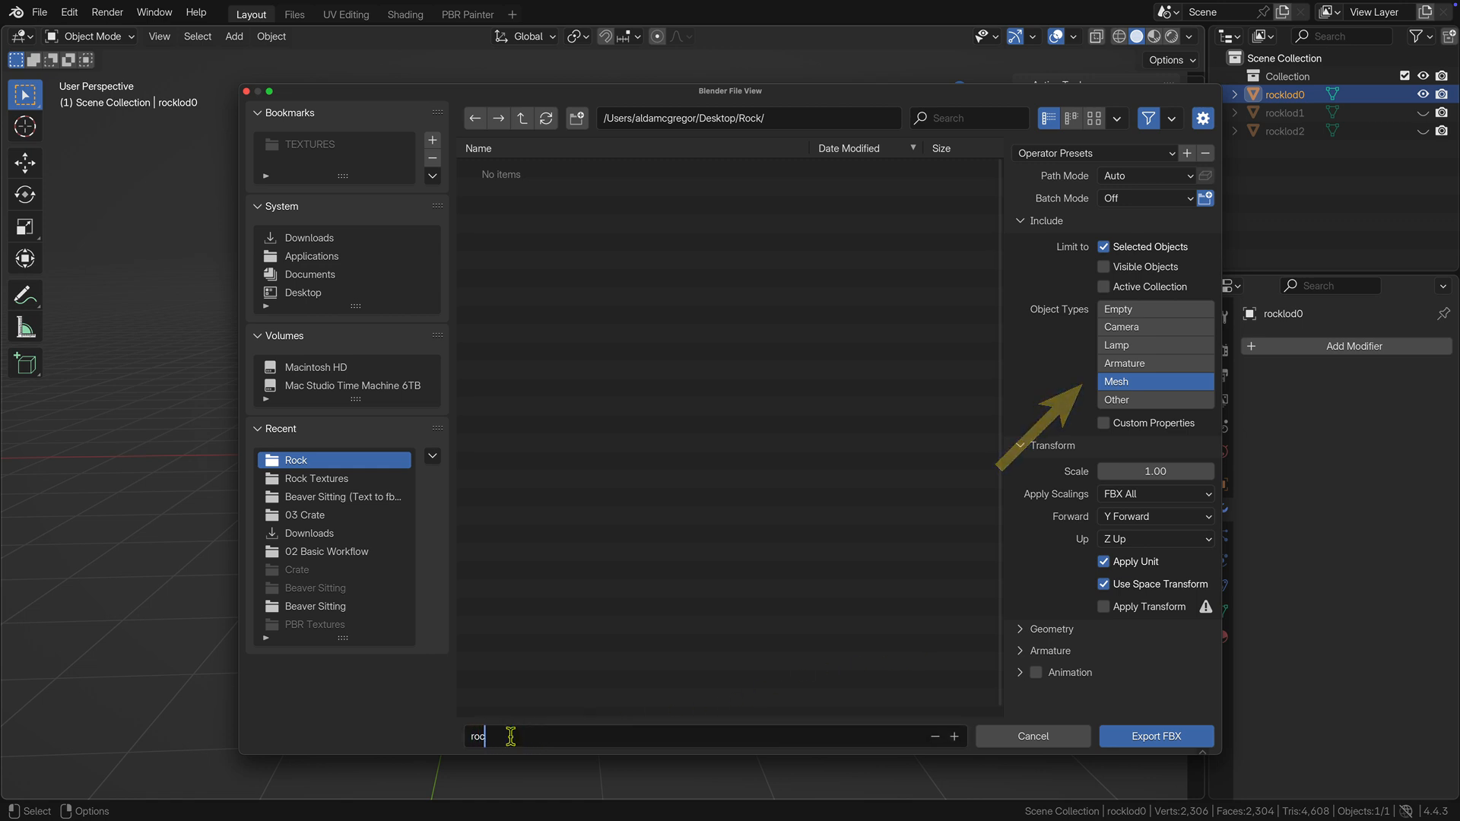
{"action": "type", "text": "klod0"}
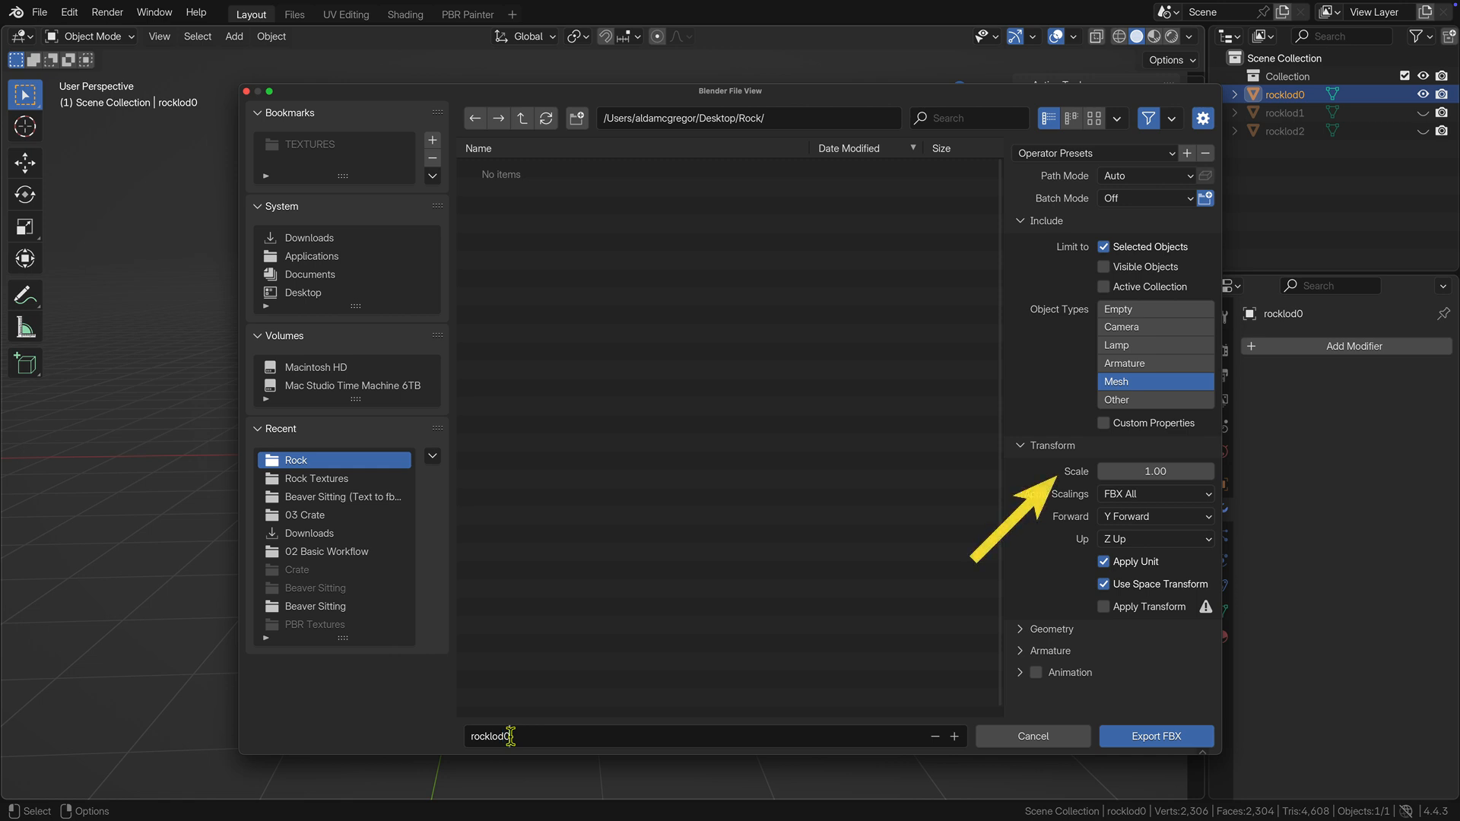
{"action": "key", "text": "Return"}
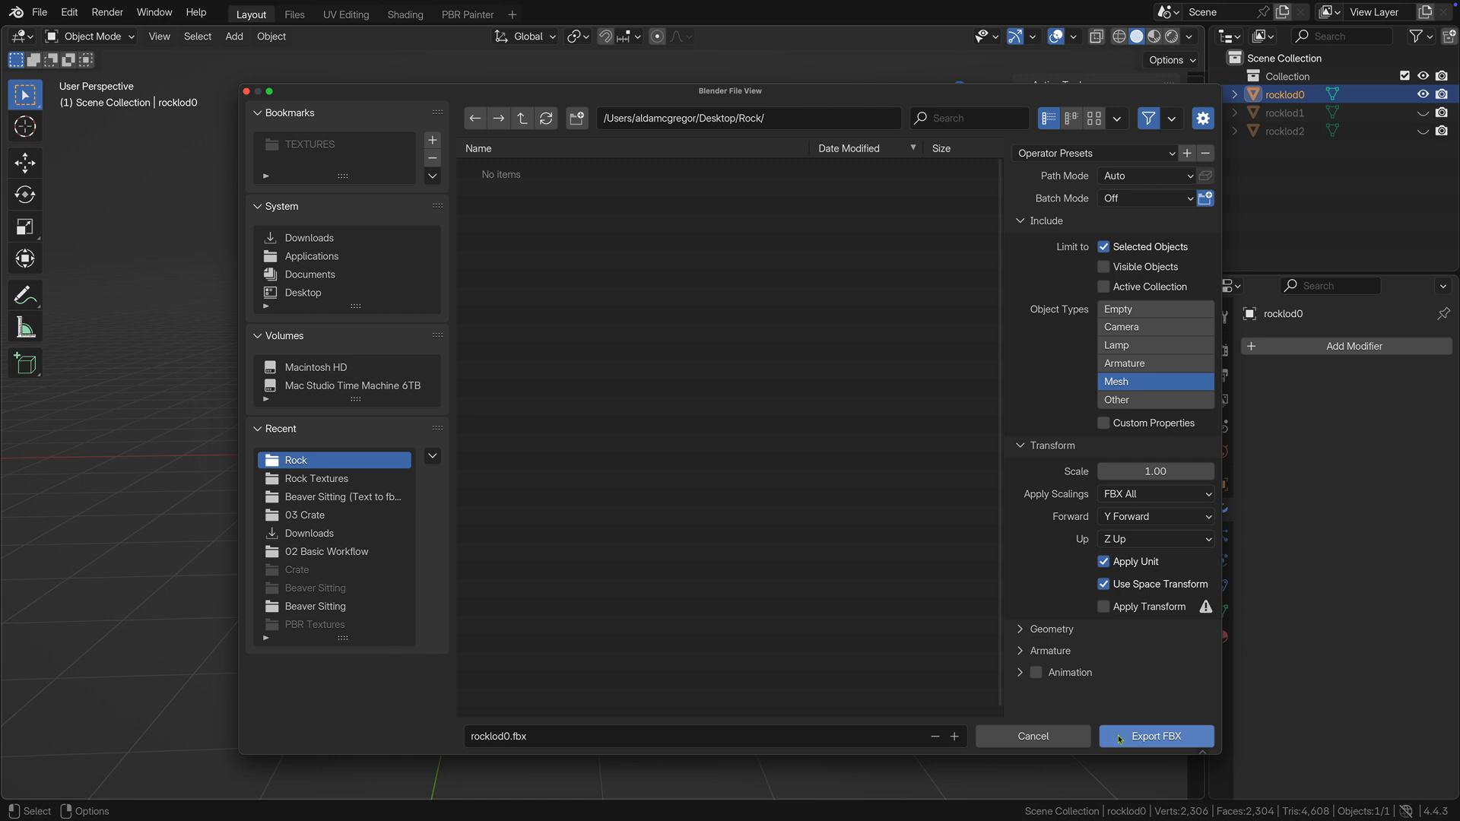
{"action": "left_click", "coordinate": [1119, 738]}
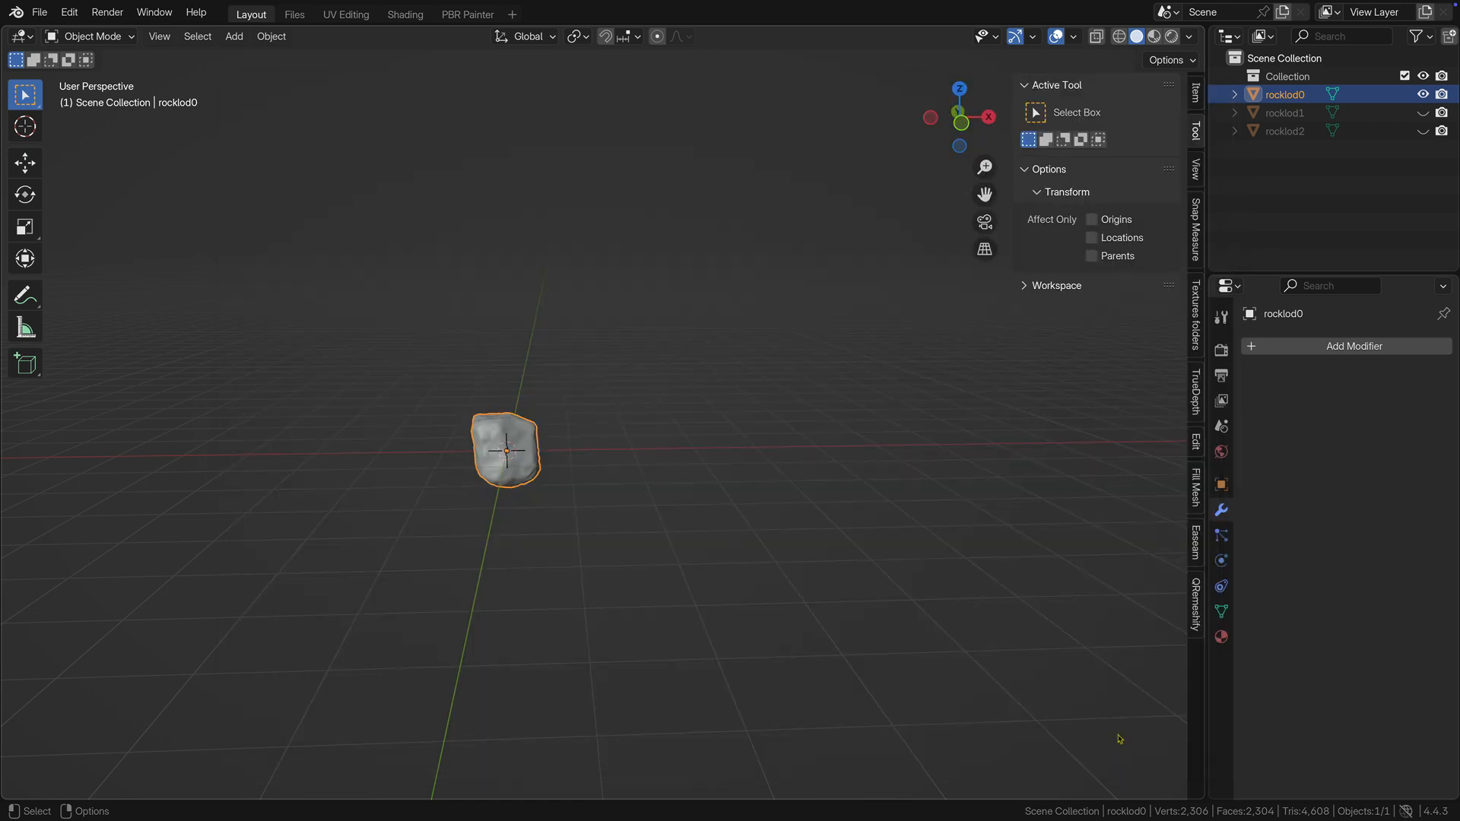
Show and select rocklod1, and hide rocklod0.
{"action": "left_click", "coordinate": [1421, 113]}
{"action": "left_click", "coordinate": [1296, 113]}
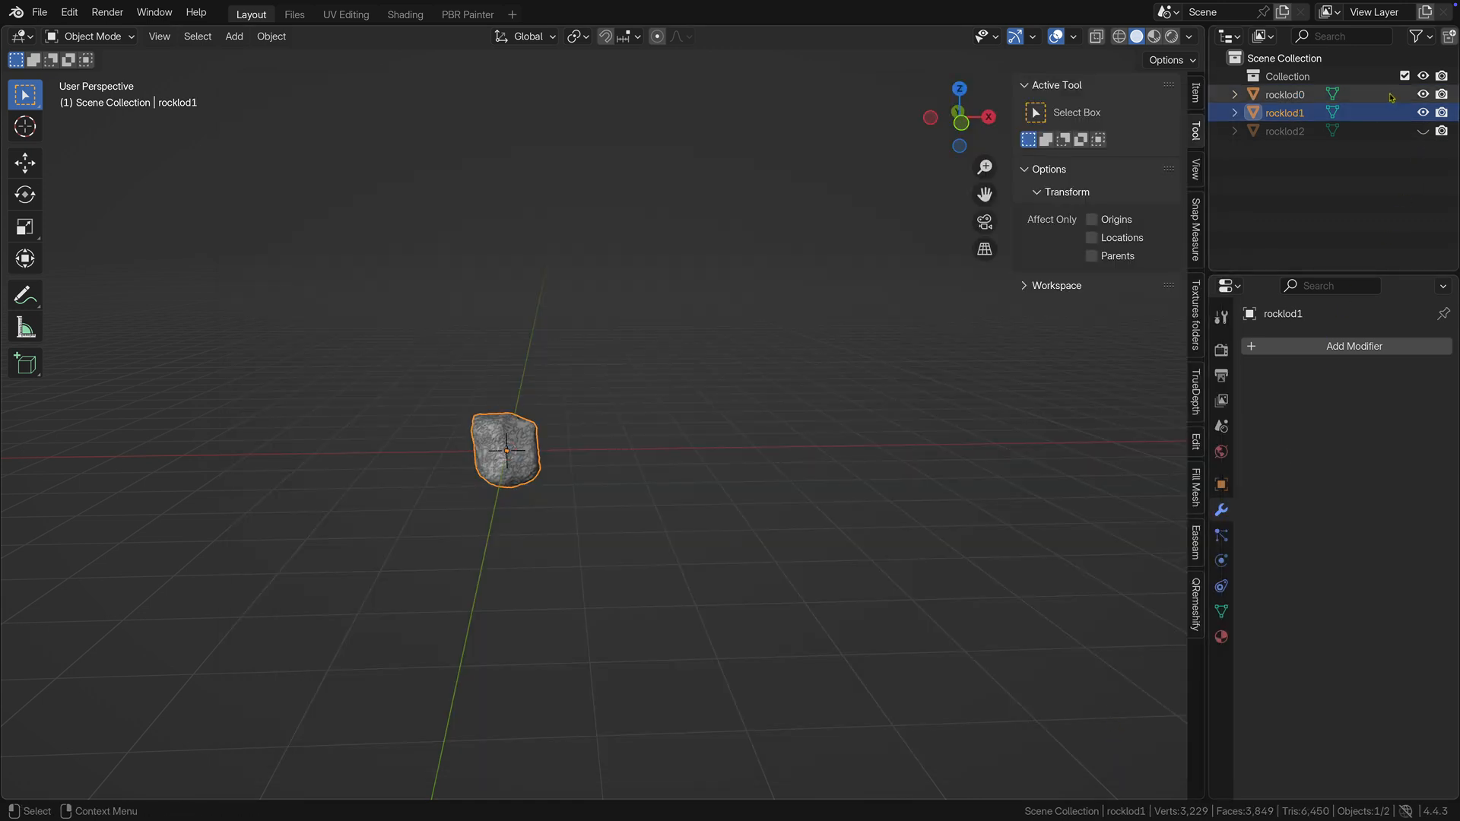
{"action": "left_click", "coordinate": [1422, 94]}
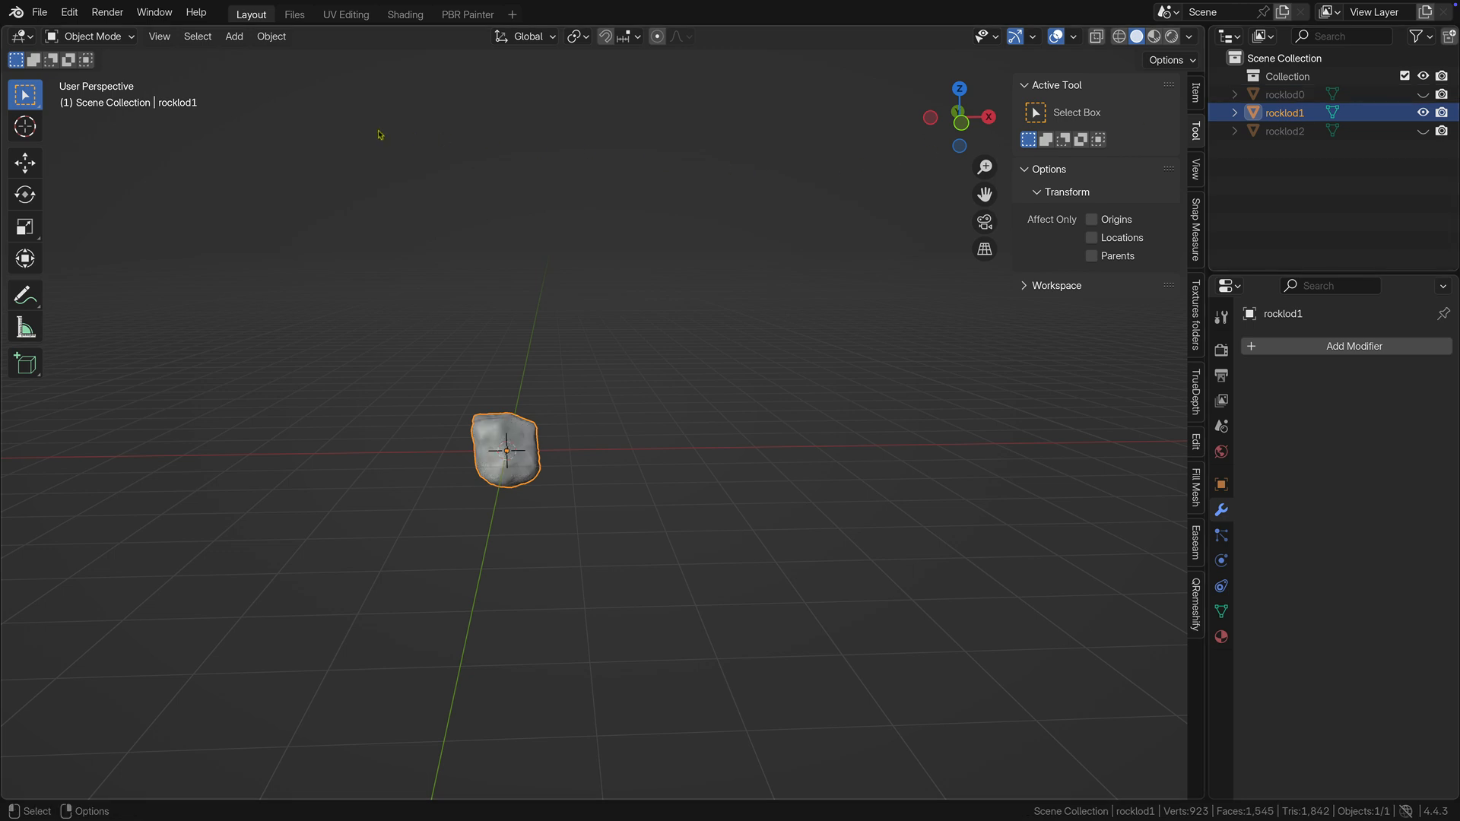
Export rocklod1 as an FBX file named rocklod1.fbx in the Rock folder.
{"action": "left_click", "coordinate": [40, 13]}
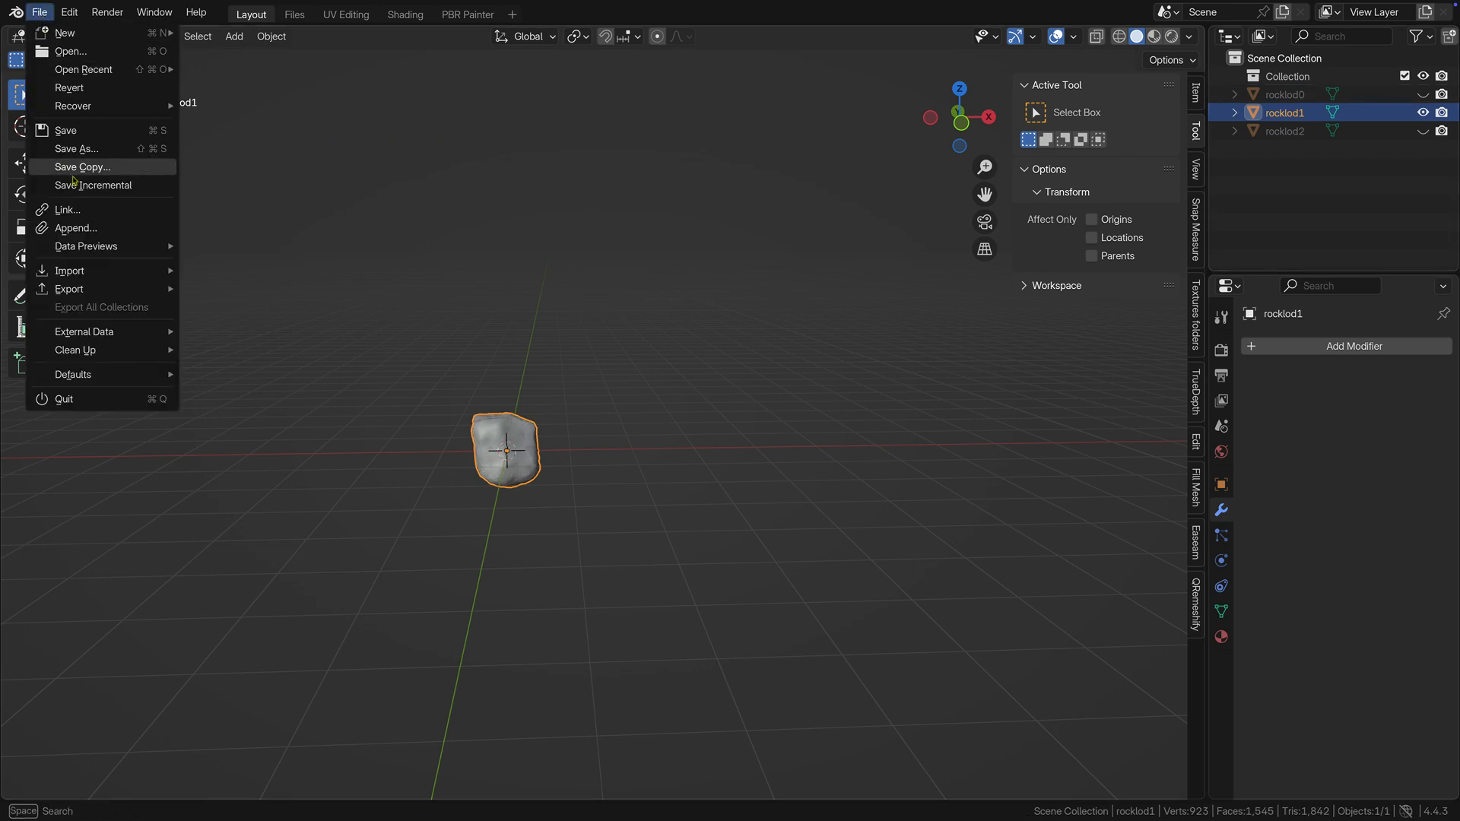
{"action": "mouse_move", "coordinate": [74, 293]}
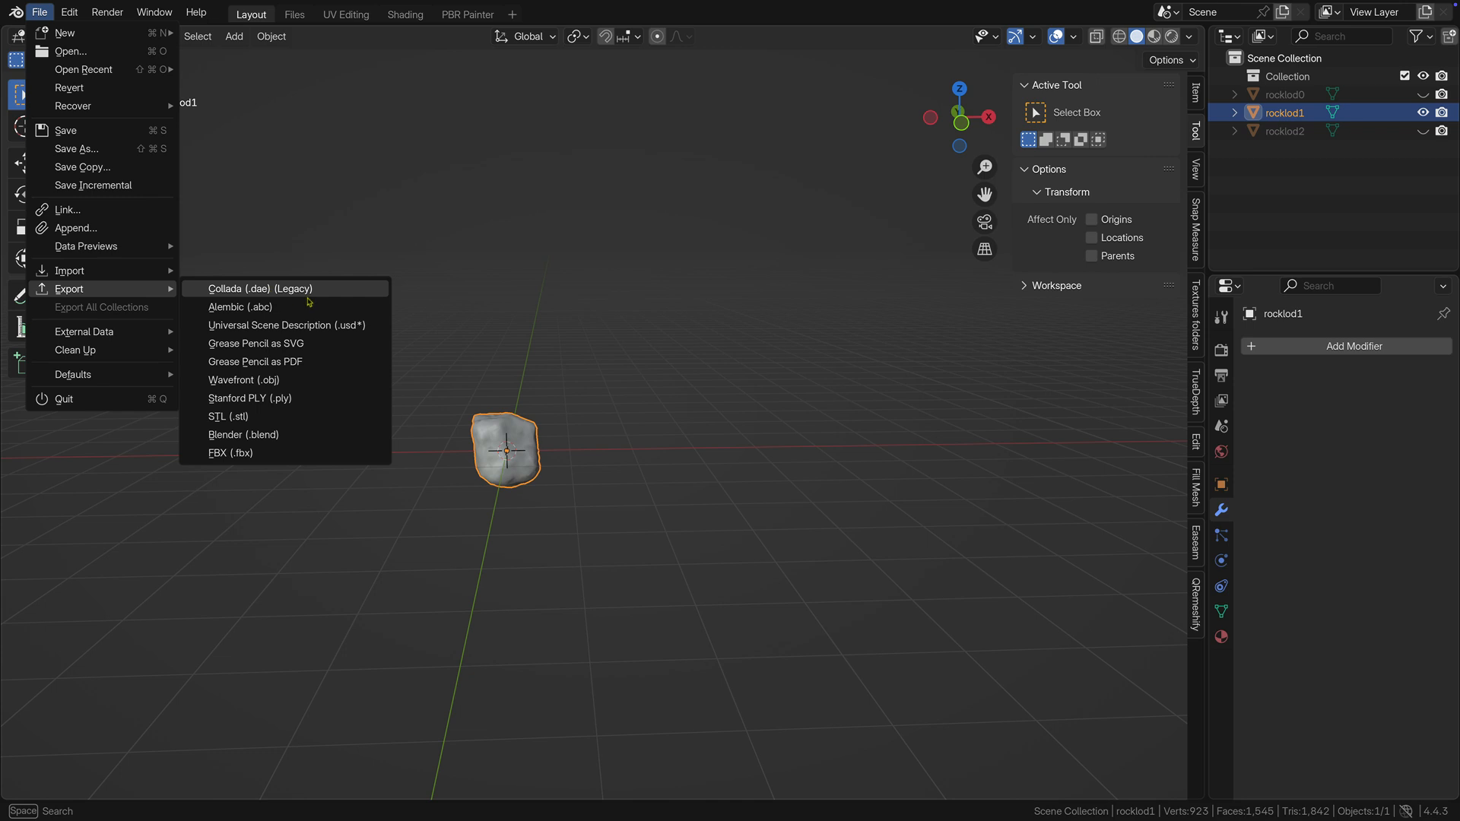
{"action": "left_click", "coordinate": [341, 456]}
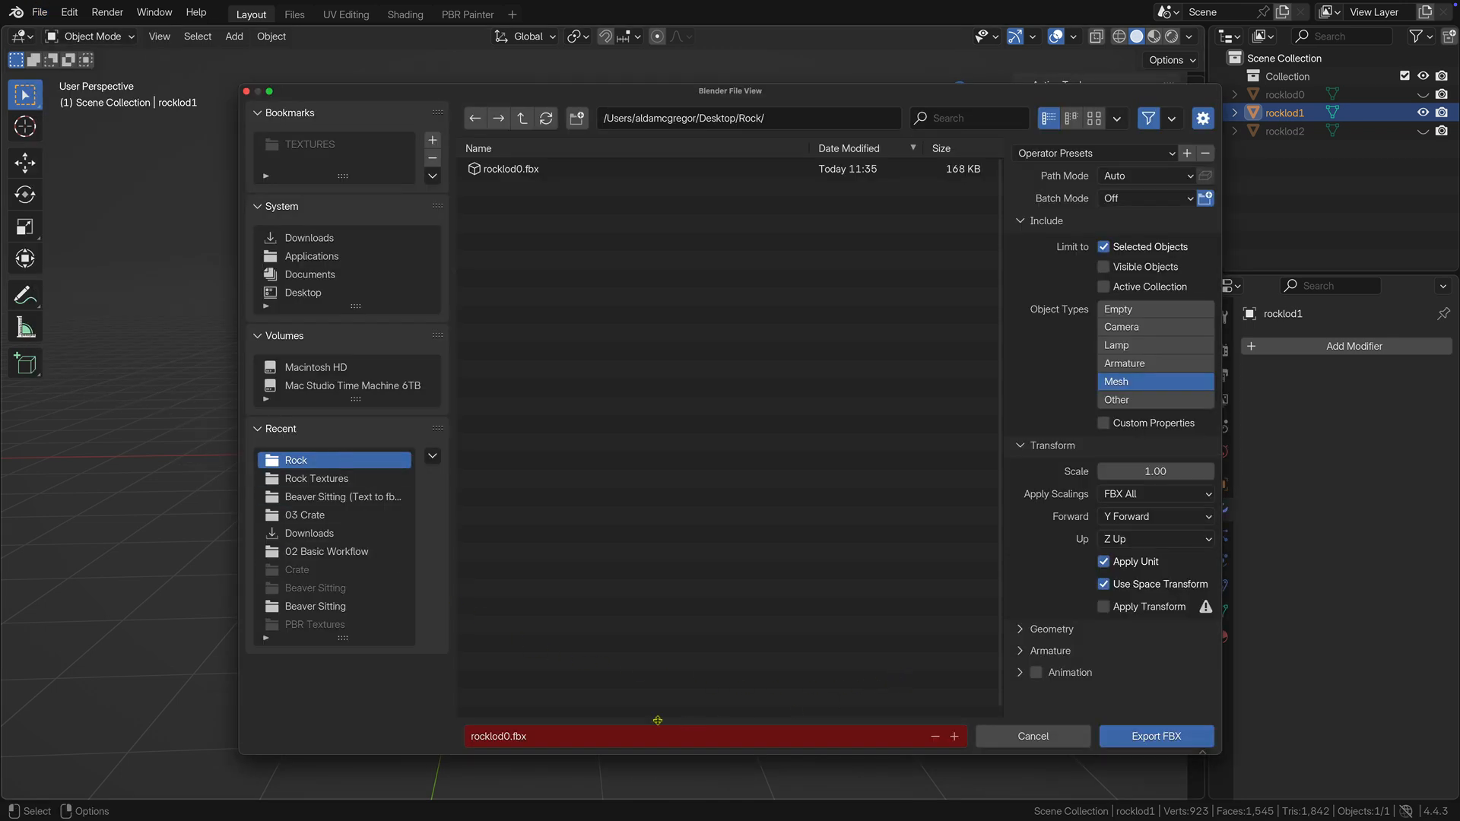
{"action": "left_click", "coordinate": [502, 734]}
{"action": "left_click", "coordinate": [507, 735]}
{"action": "key", "text": "BackSpace"}
{"action": "type", "text": "1"}
{"action": "key", "text": "Return"}
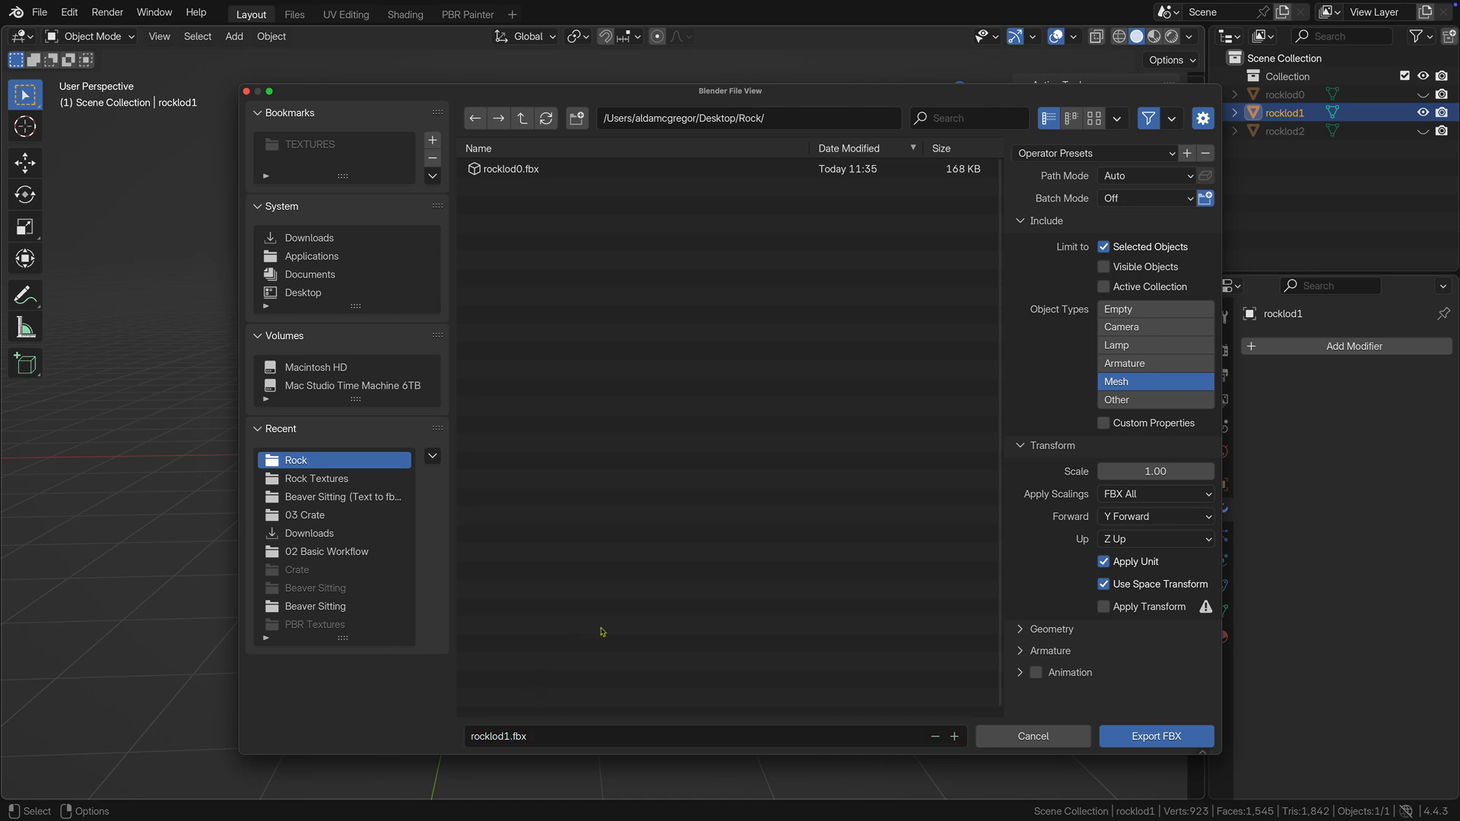
{"action": "left_click", "coordinate": [1115, 736]}
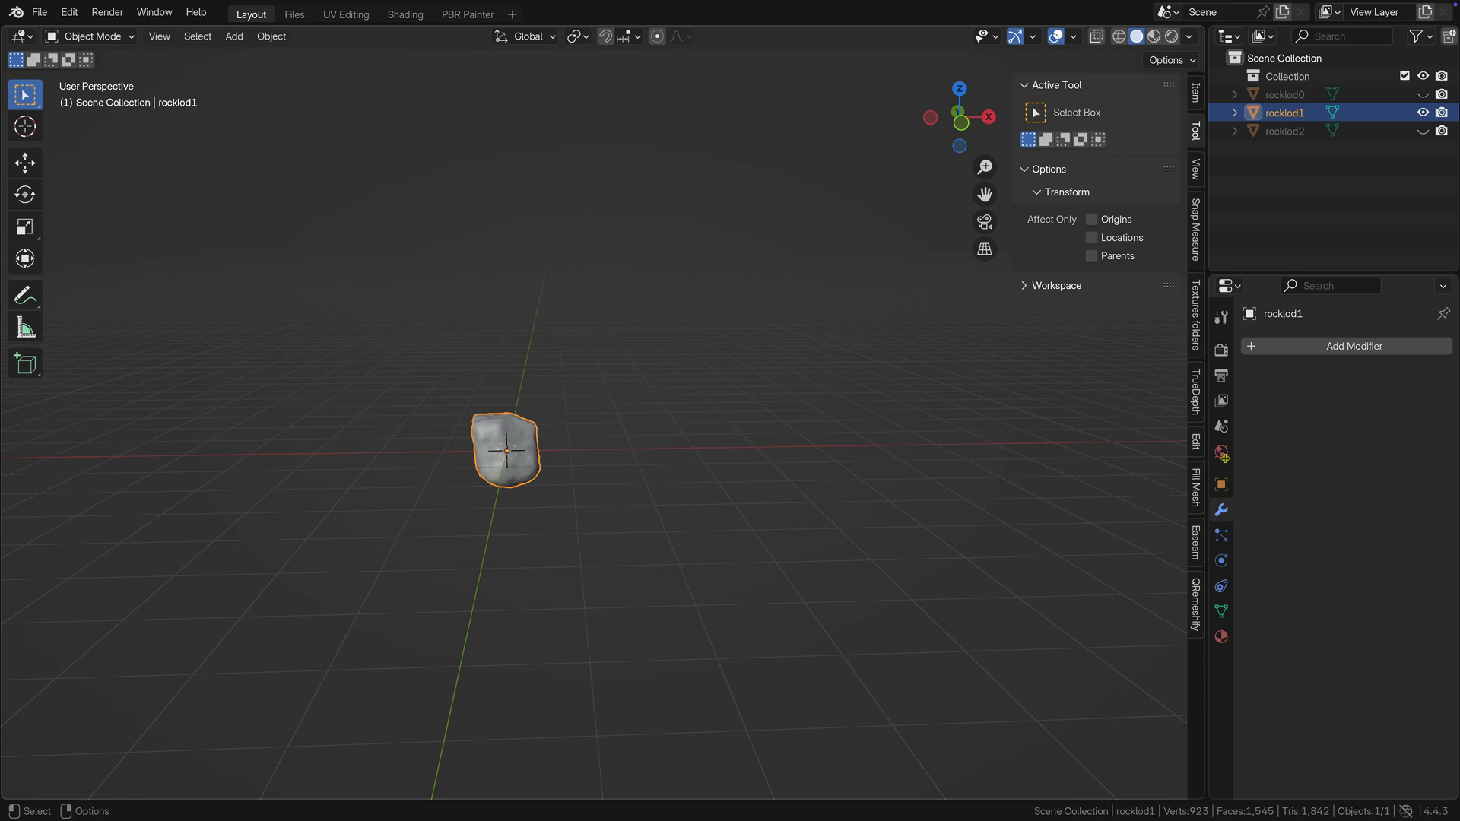
Make rocklod2 the only visible rock and select it.
{"action": "left_click", "coordinate": [1422, 131]}
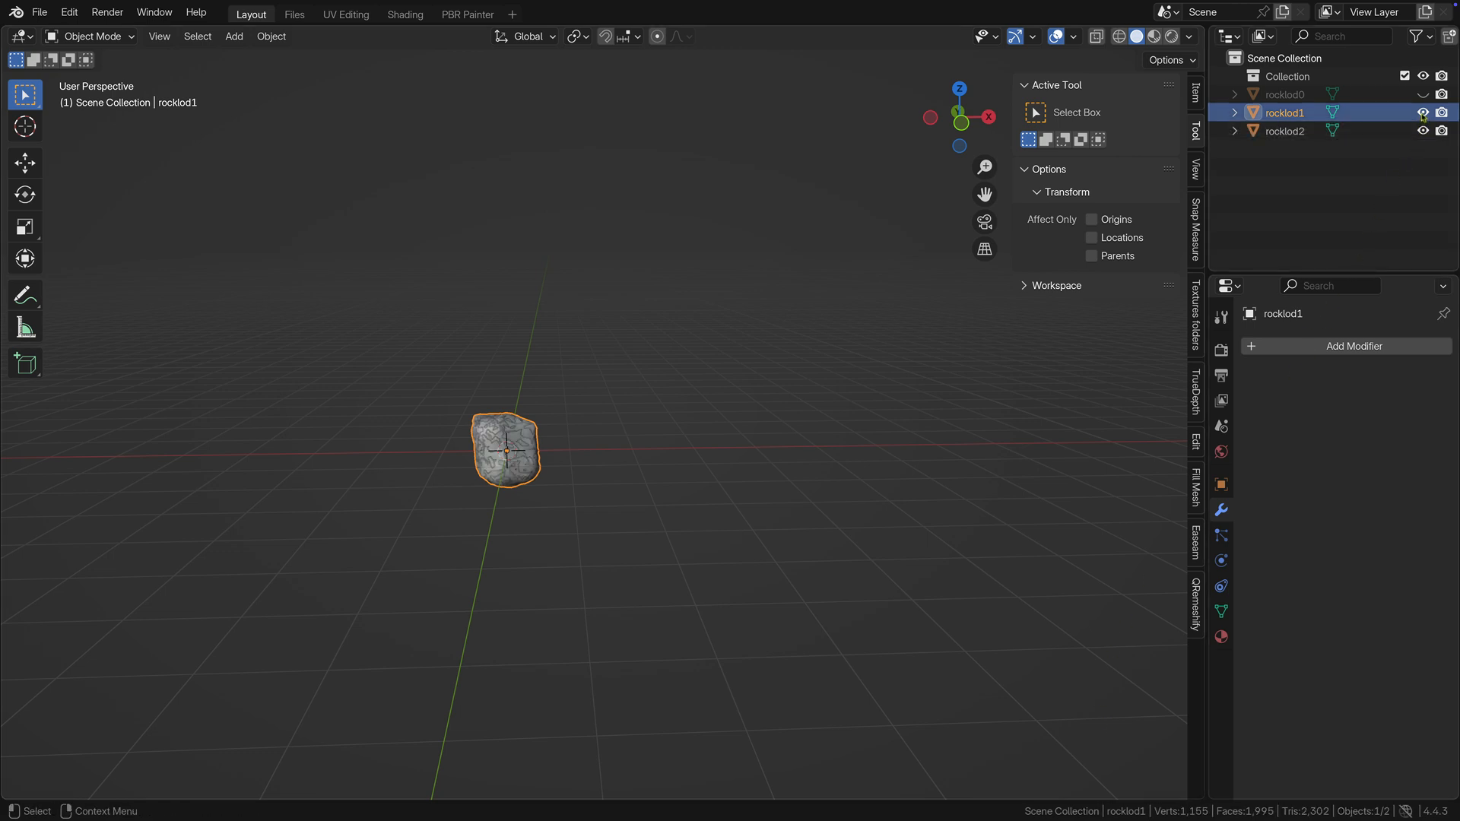
{"action": "left_click", "coordinate": [1422, 113]}
{"action": "left_click", "coordinate": [1289, 131]}
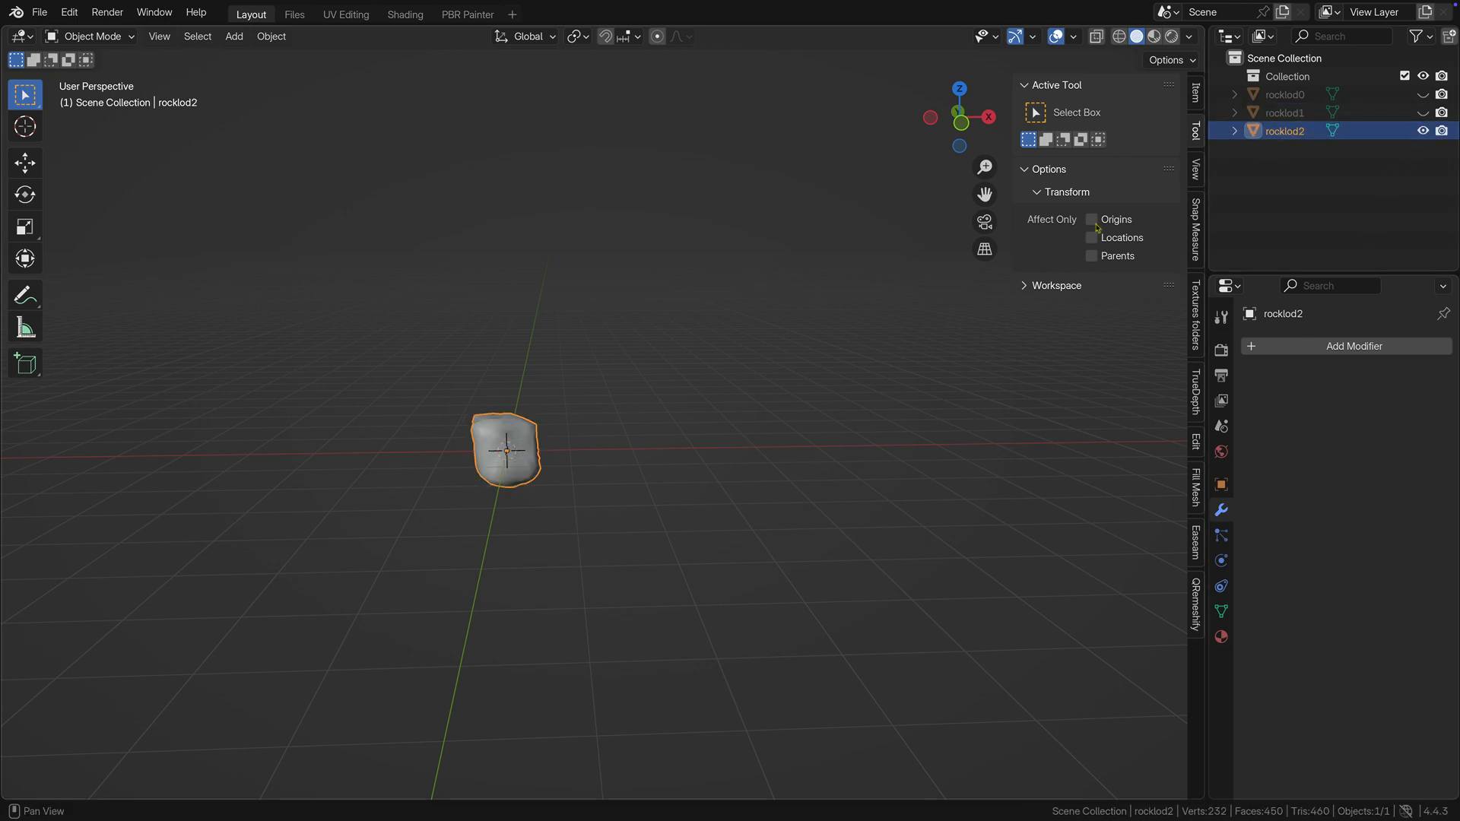
Export rocklod2 as an FBX file named rocklod2.fbx in the Rock folder.
{"action": "left_click", "coordinate": [40, 14]}
{"action": "mouse_move", "coordinate": [152, 289]}
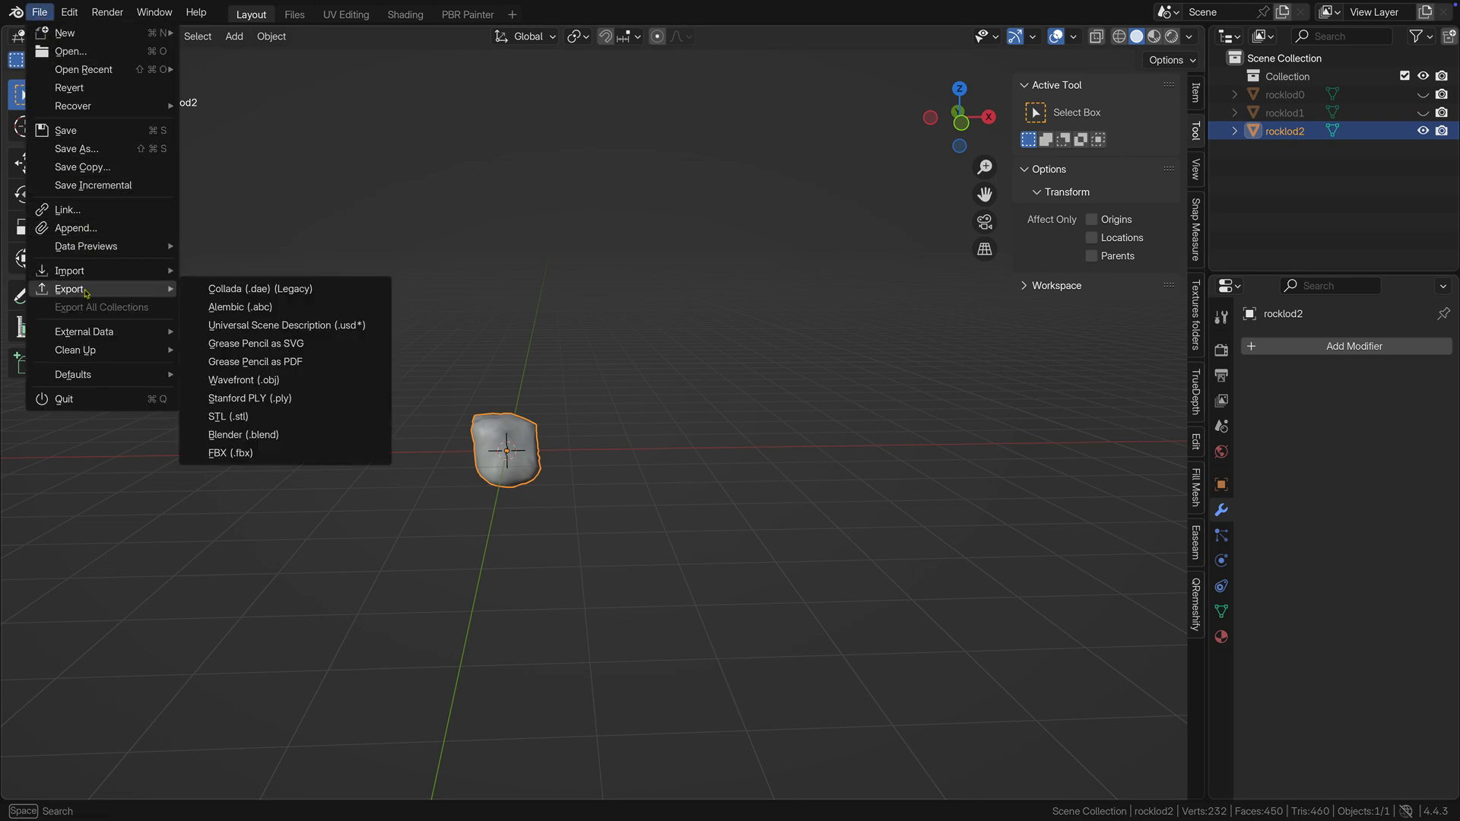
{"action": "left_click", "coordinate": [321, 454]}
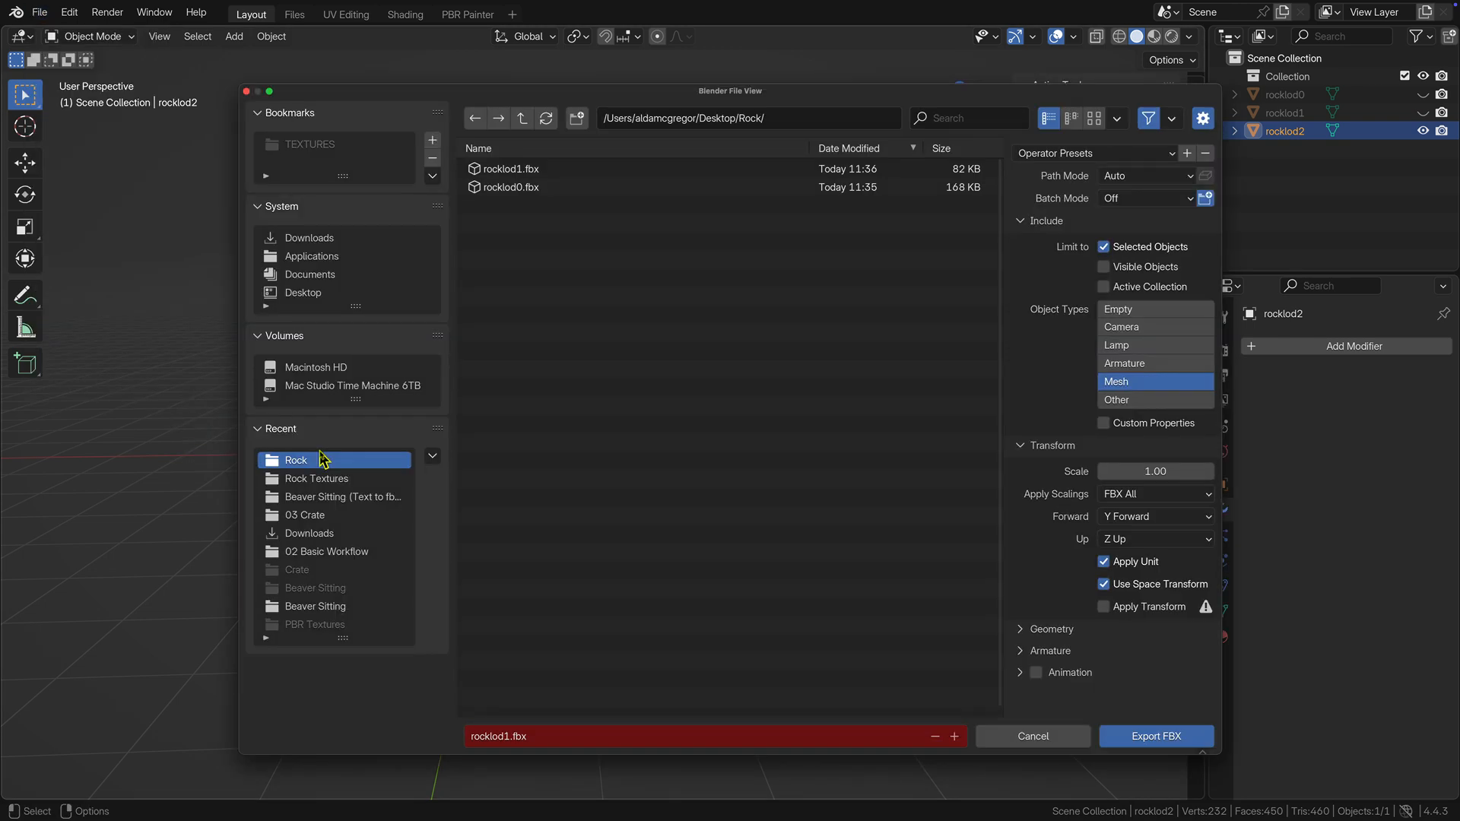
{"action": "left_click", "coordinate": [507, 739]}
{"action": "left_click", "coordinate": [508, 735]}
{"action": "key", "text": "BackSpace"}
{"action": "type", "text": "2"}
{"action": "key", "text": "Return"}
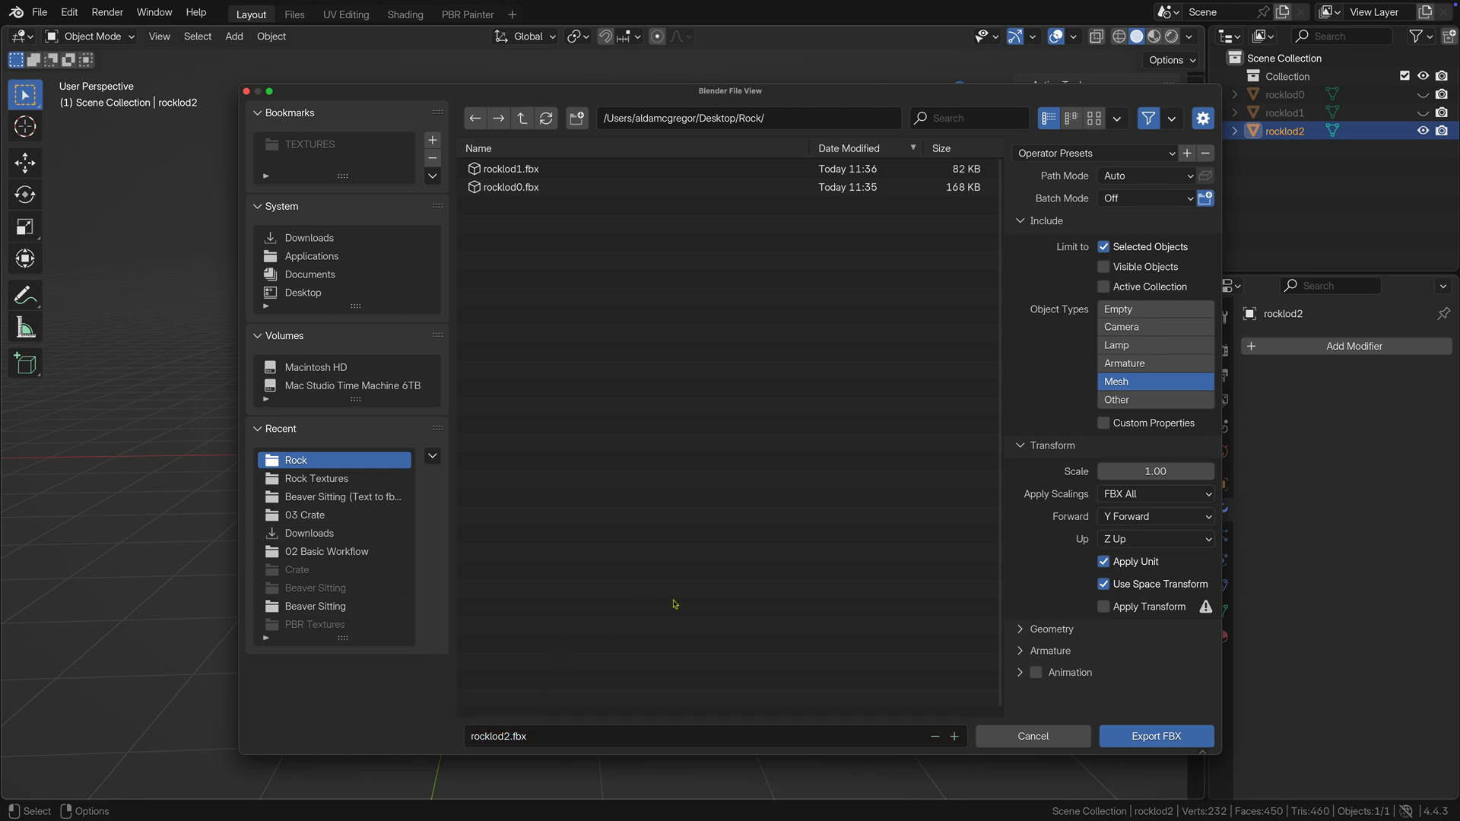
{"action": "left_click", "coordinate": [1123, 739]}
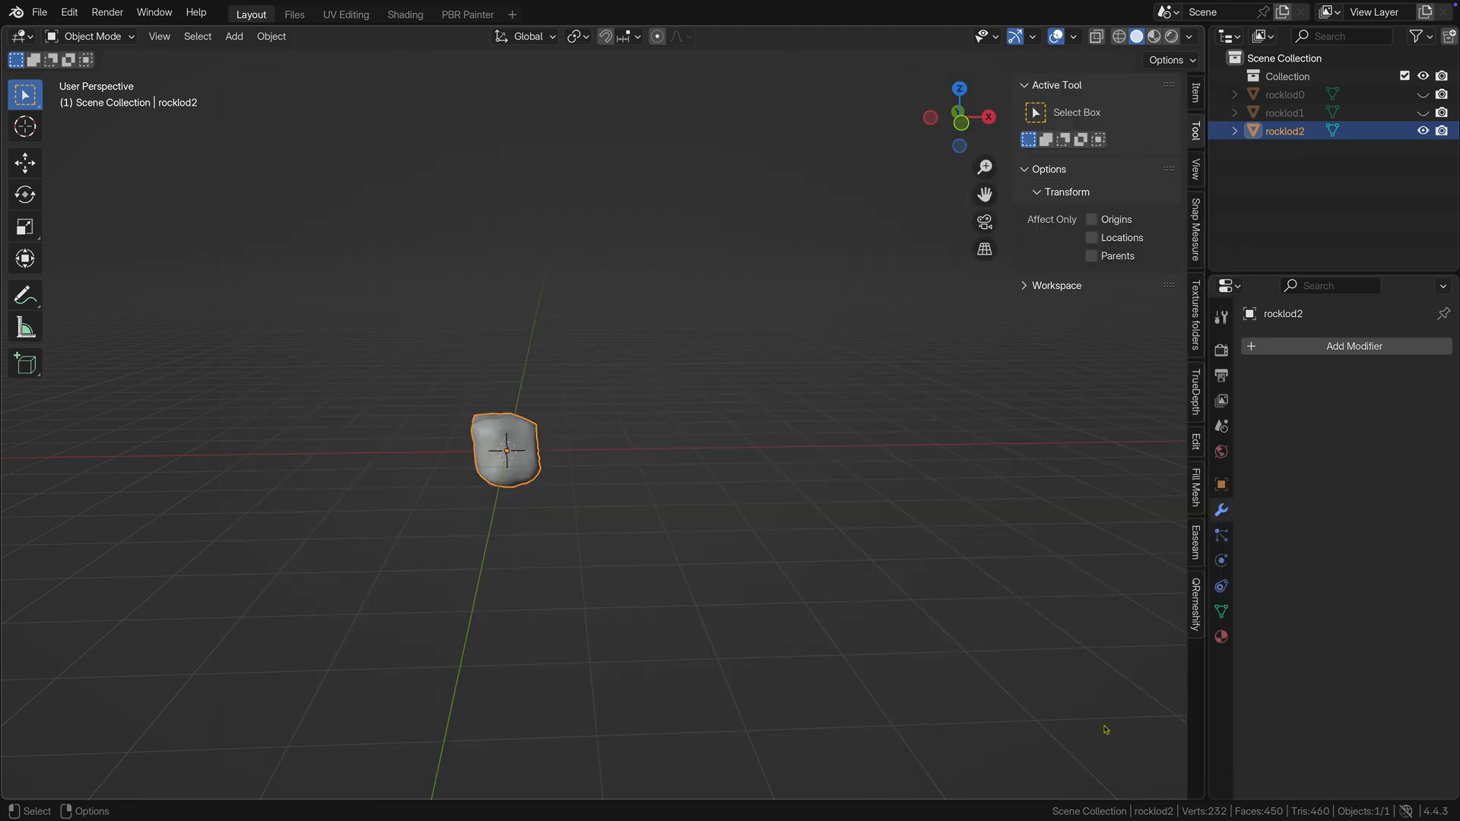